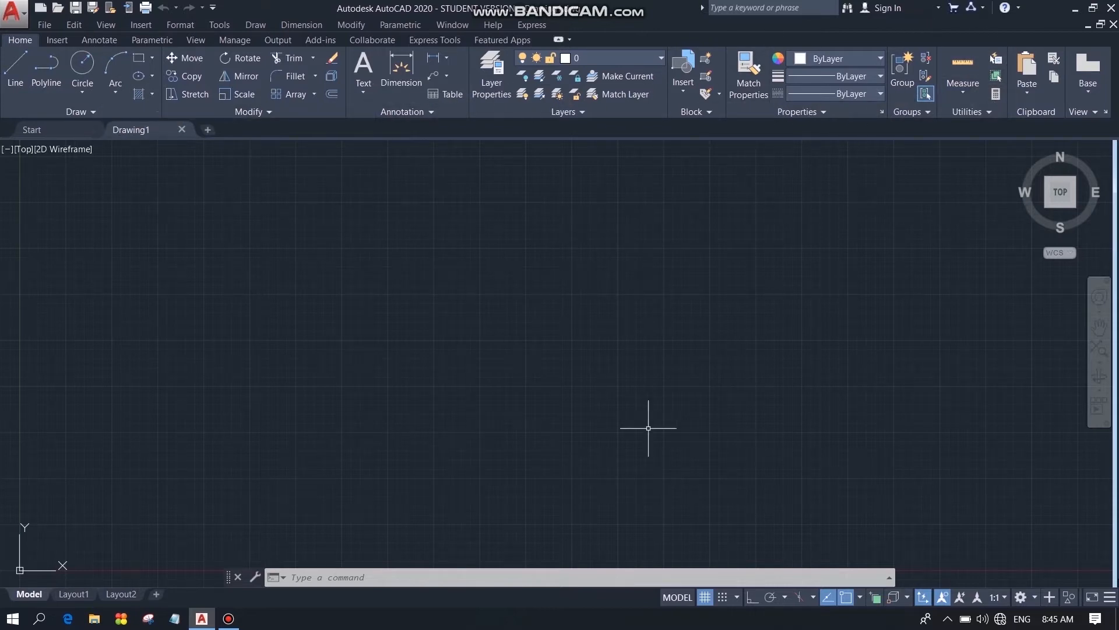
# Turn off the drawing grid.
pyautogui.click(706, 598)
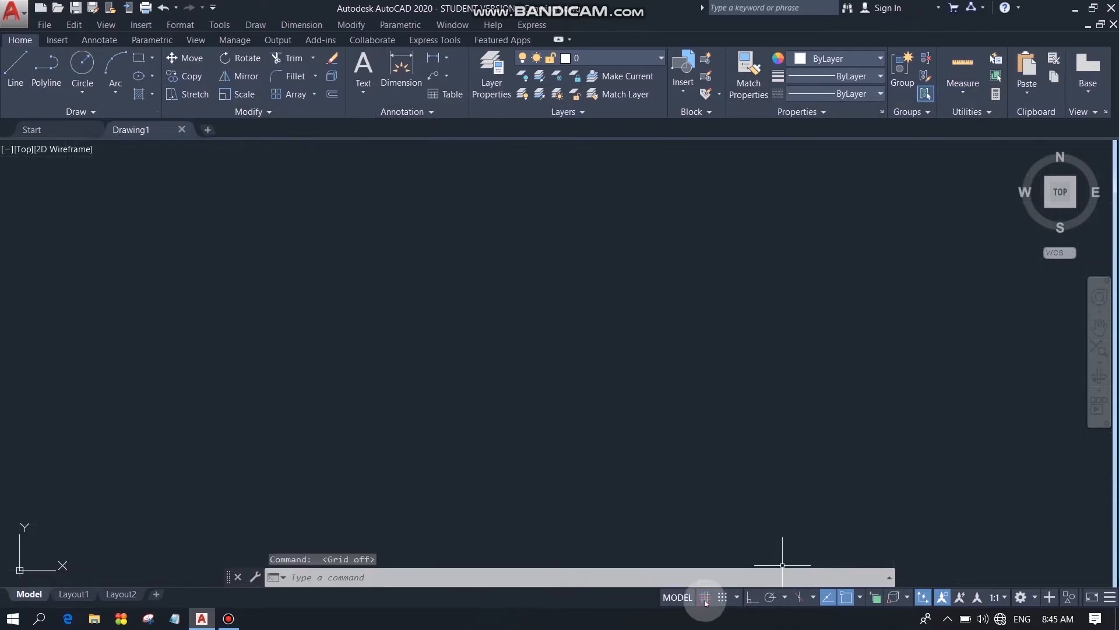
pyautogui.click(705, 599)
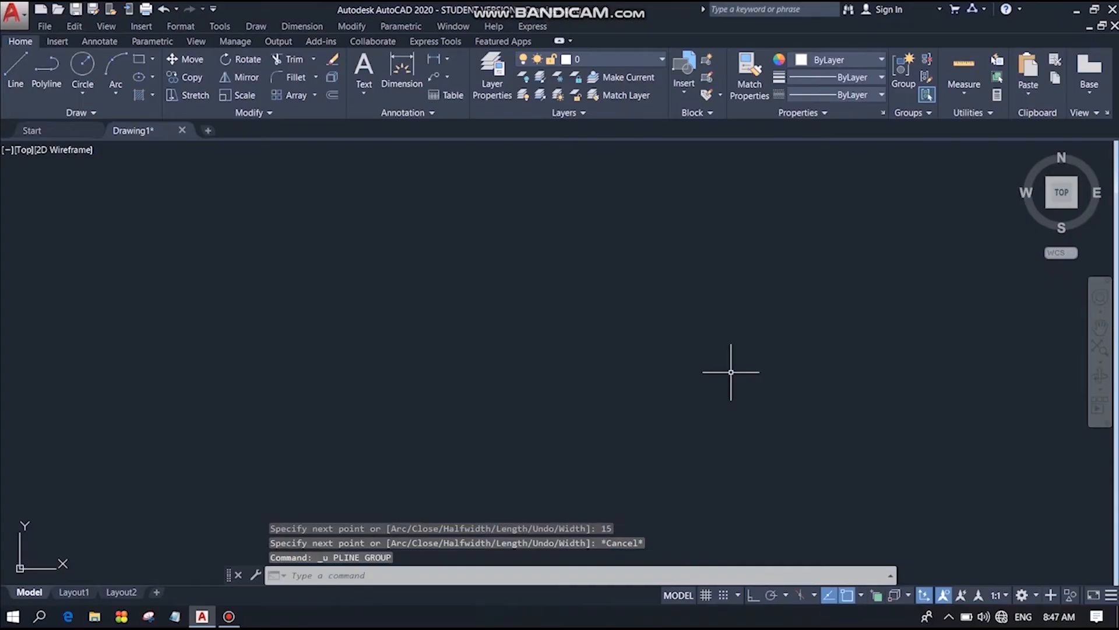
# Turn on Ortho mode and draw a horizontal line 20 units long as the top edge of the rectangle.
pyautogui.click(15, 70)
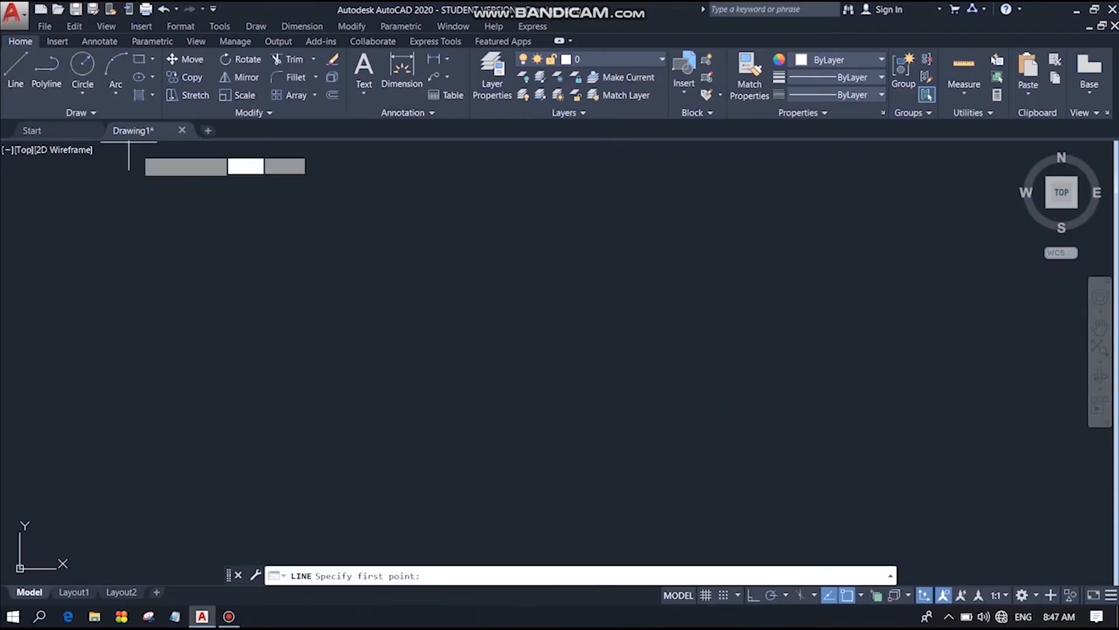
pyautogui.click(188, 220)
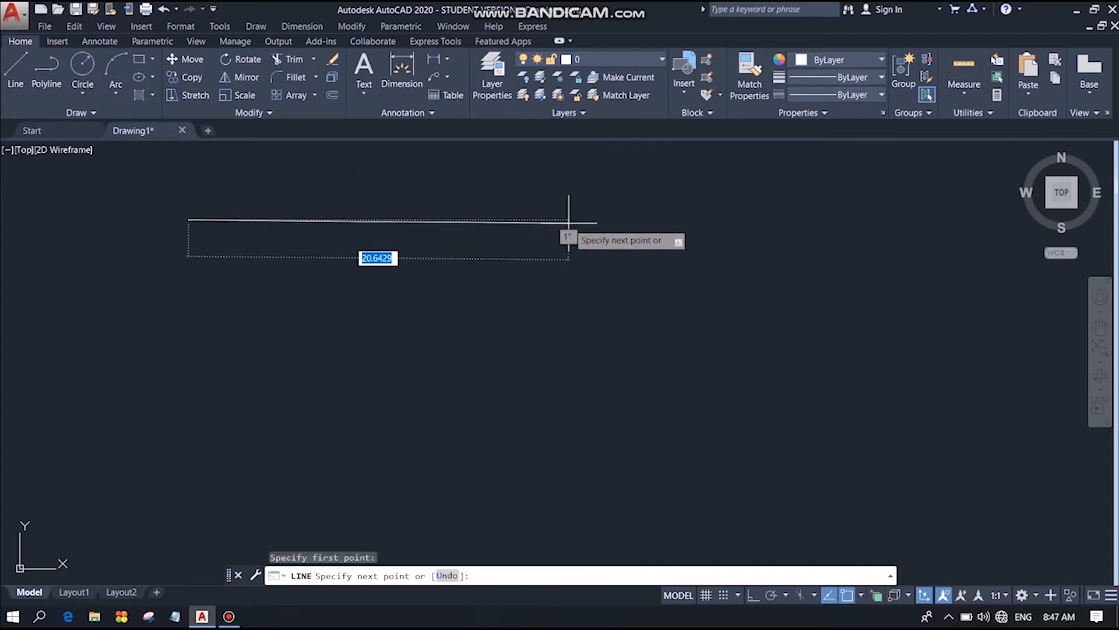
pyautogui.press('Return')
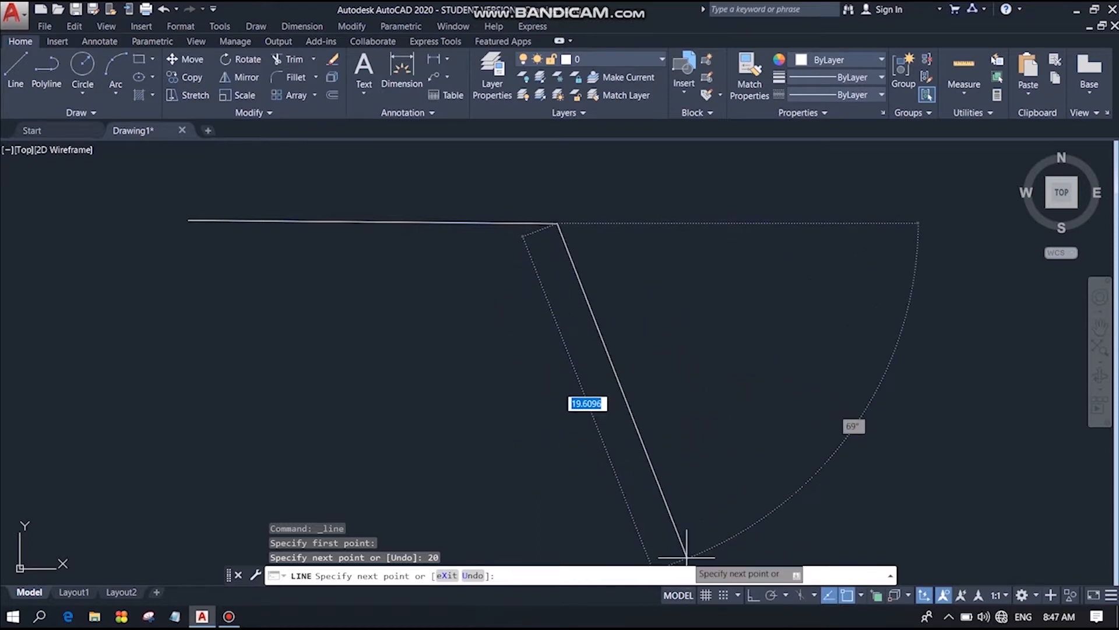
pyautogui.hotkey('ctrl', 'z')
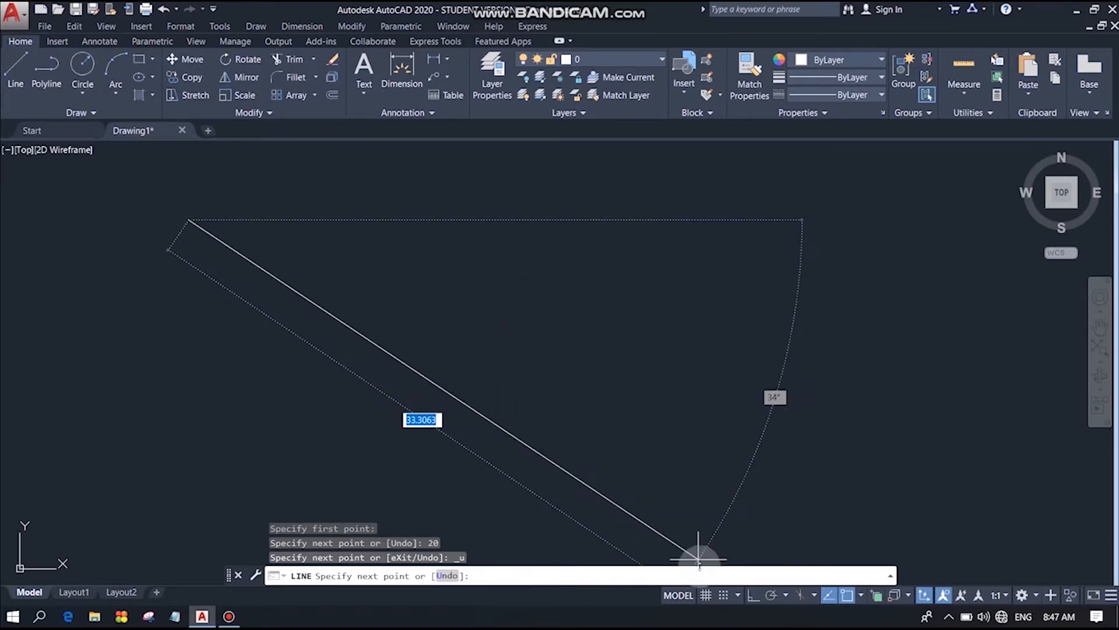
pyautogui.click(753, 595)
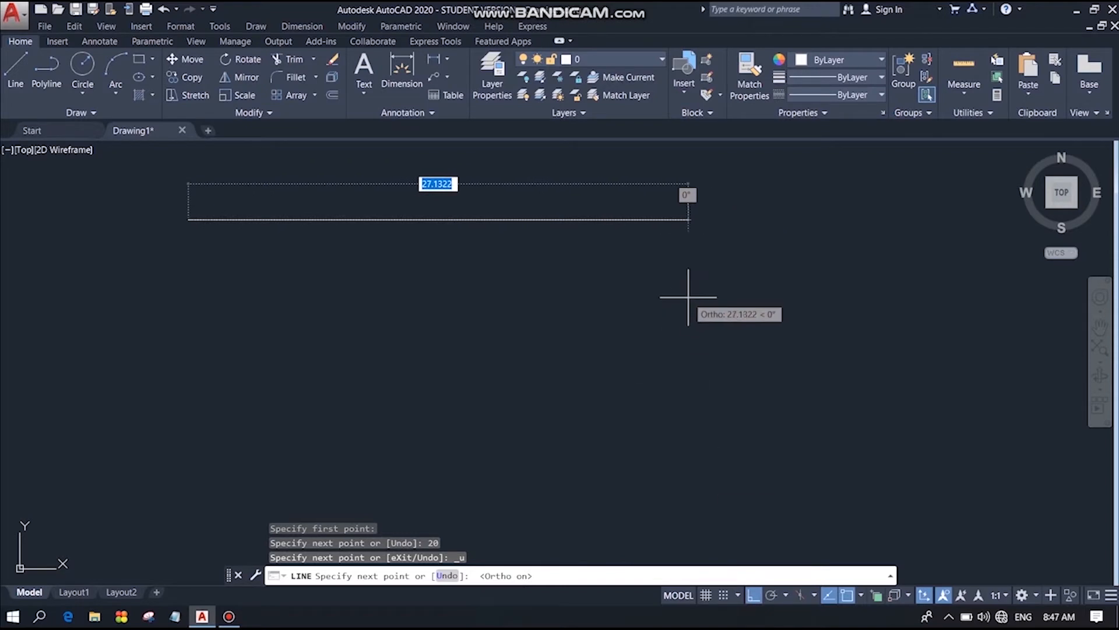
pyautogui.write('20')
pyautogui.press('Return')
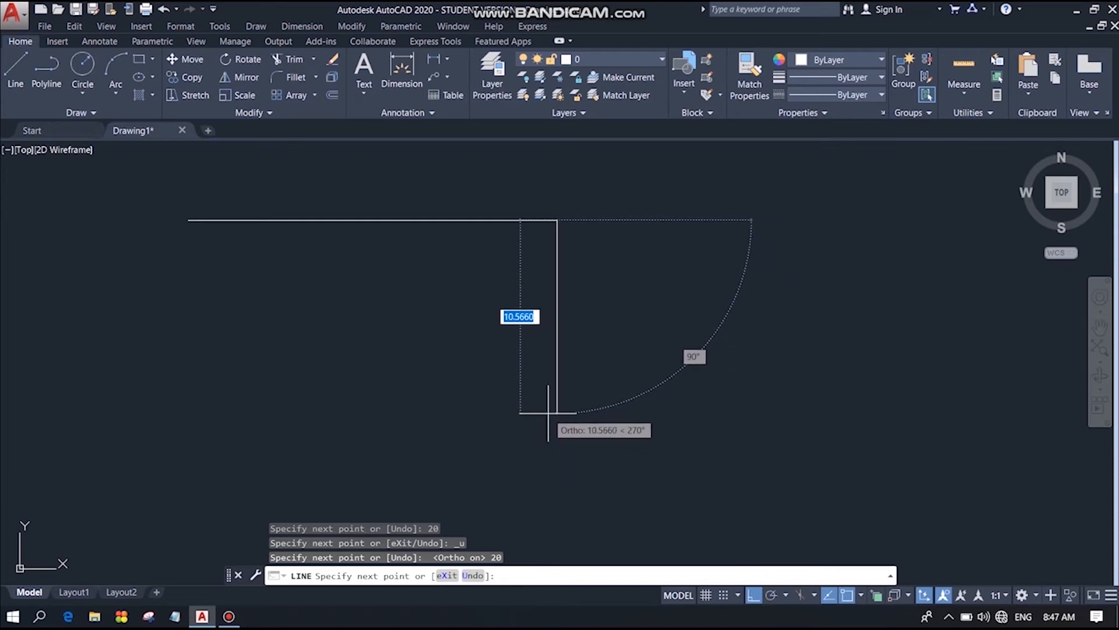
# Complete the rectangle with a 10-unit vertical edge, a bottom edge aligned with the start point, and a closing edge.
pyautogui.write('1')
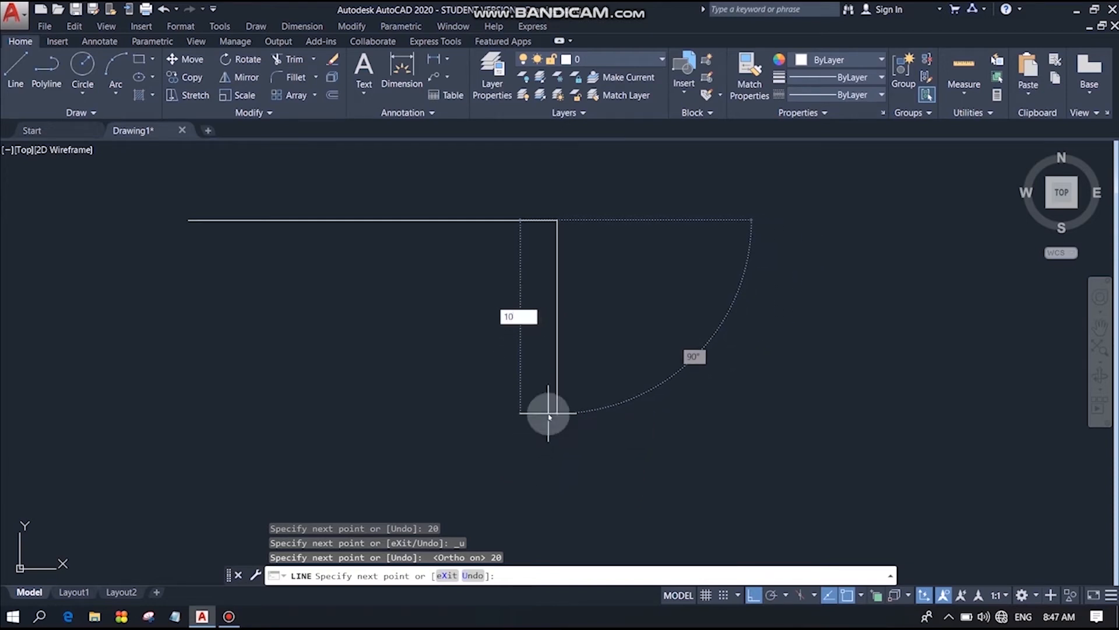
pyautogui.write('0')
pyautogui.click(548, 415)
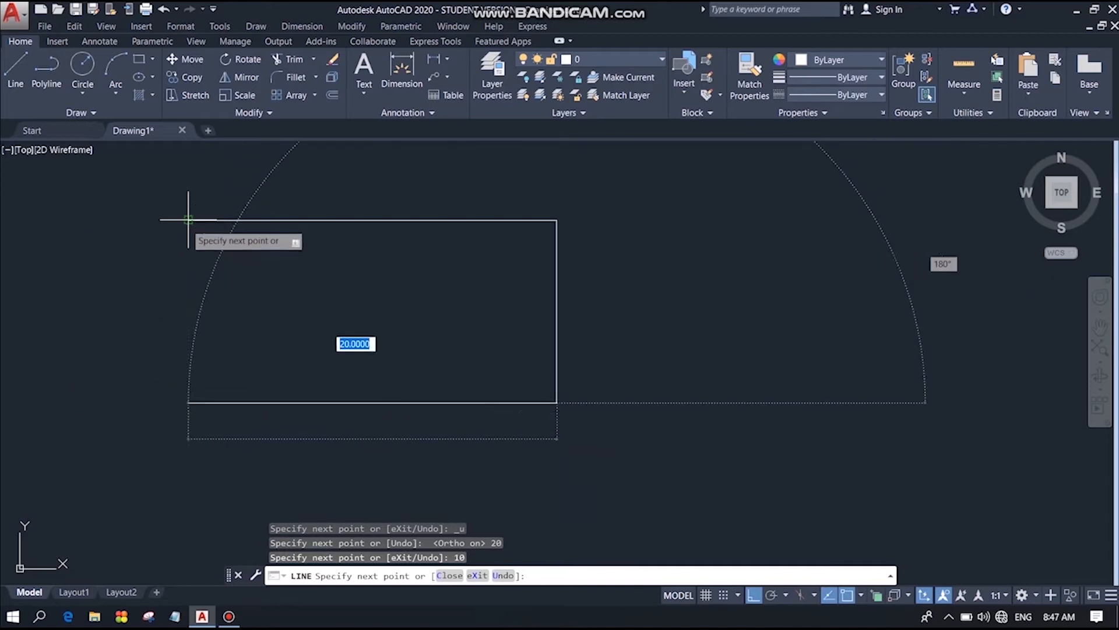
pyautogui.click(188, 402)
pyautogui.click(188, 220)
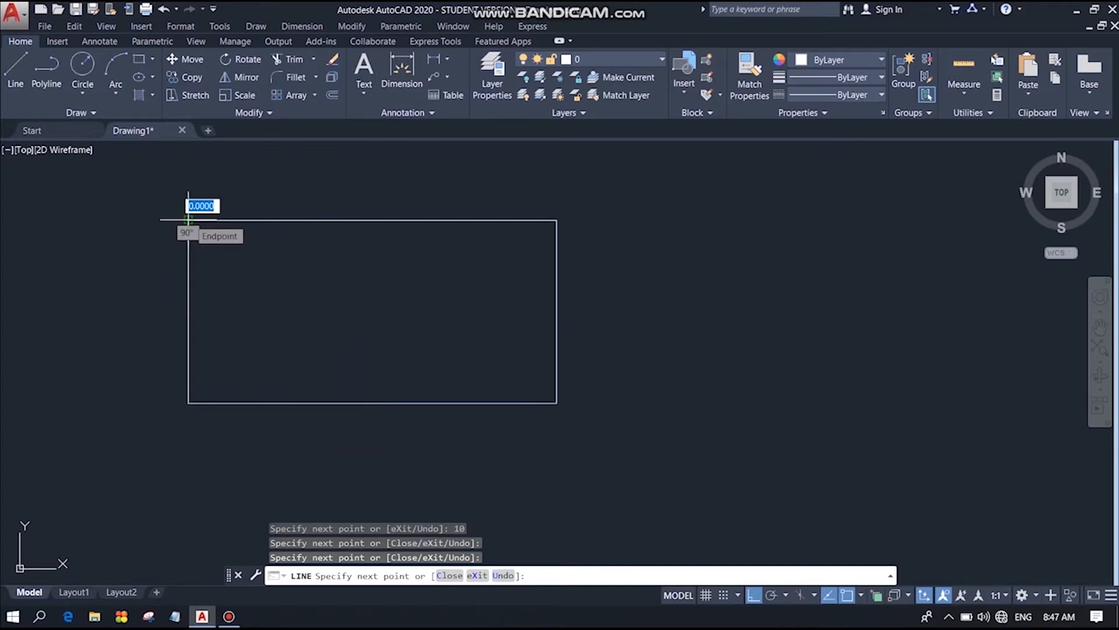
pyautogui.press('Return')
# Join the four lines of the rectangle into a single polyline.
pyautogui.scroll(2, 299, 334)
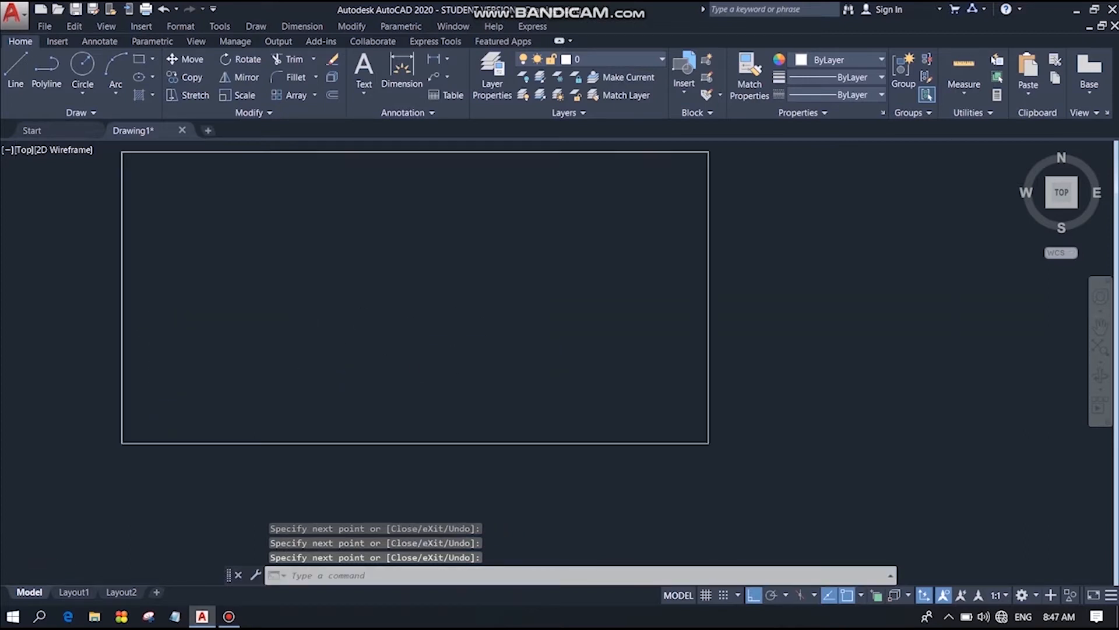
pyautogui.scroll(-4, 294, 328)
pyautogui.scroll(4, 159, 244)
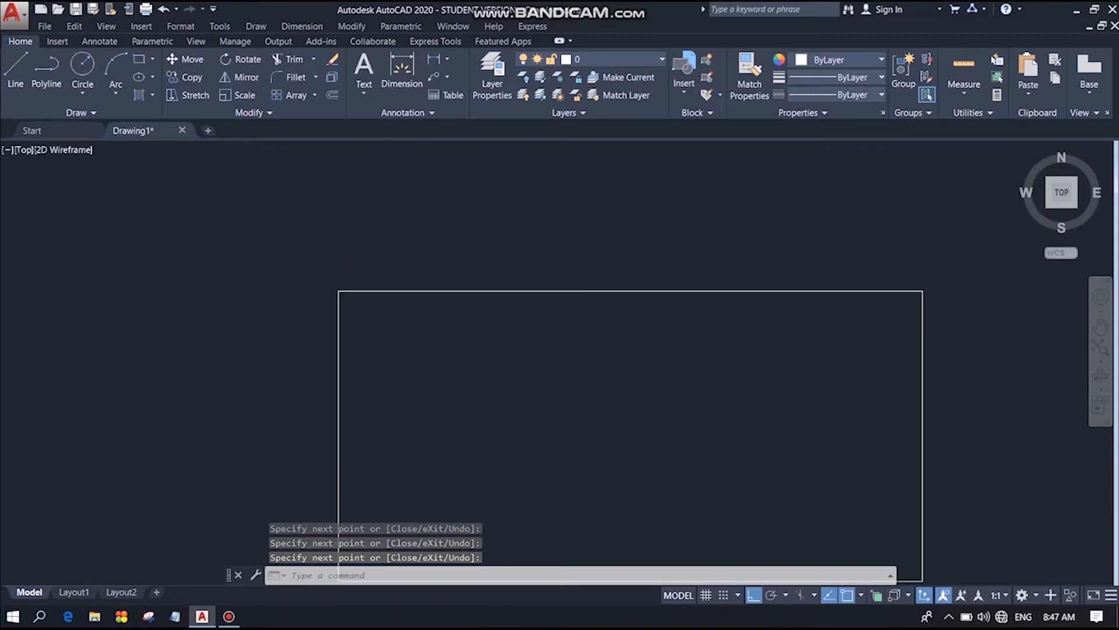
pyautogui.scroll(-4, 195, 325)
pyautogui.scroll(2, 182, 332)
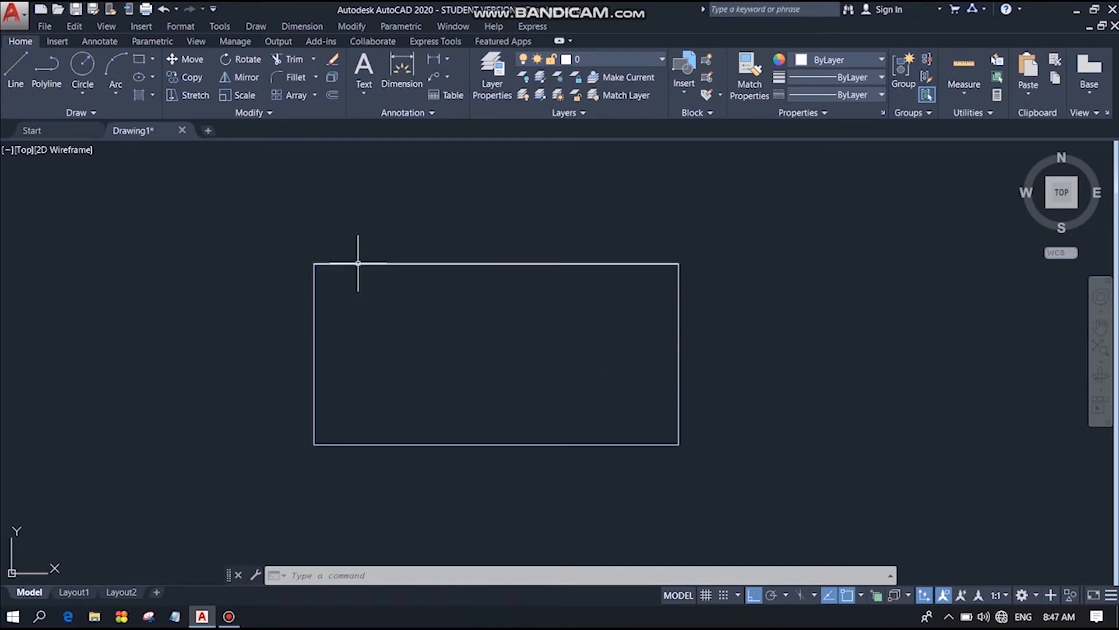
pyautogui.click(238, 205)
pyautogui.click(805, 503)
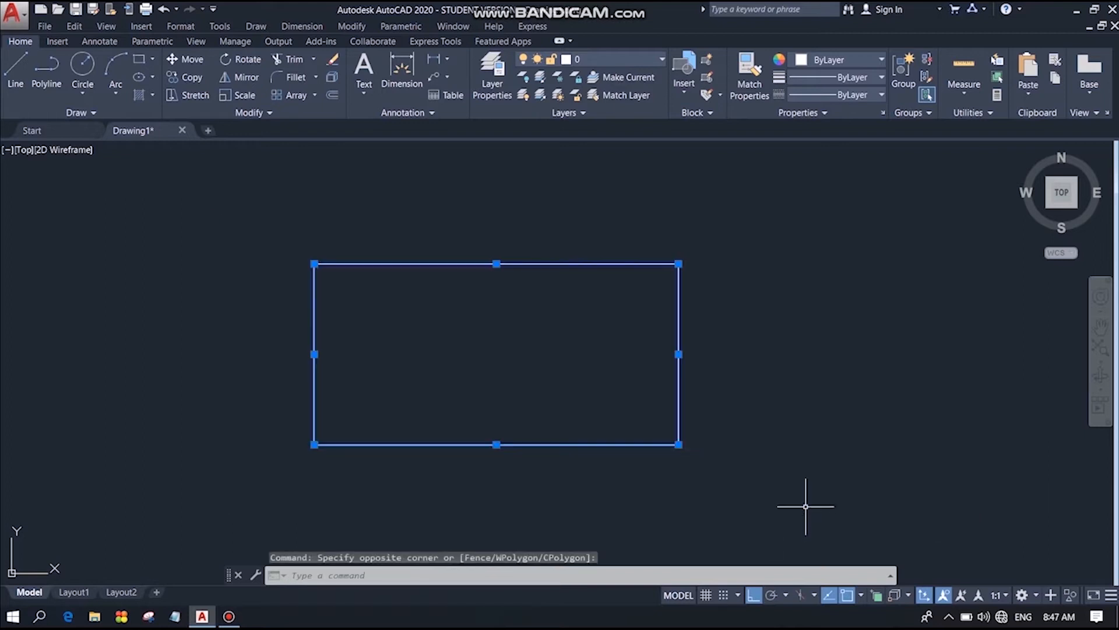
pyautogui.click(350, 27)
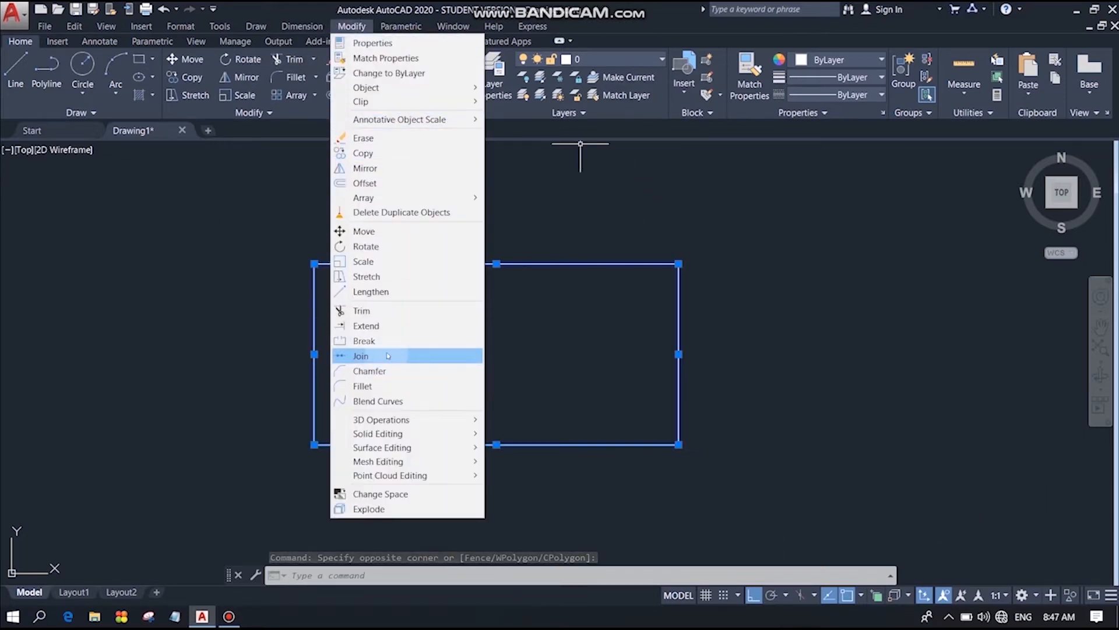
pyautogui.click(411, 353)
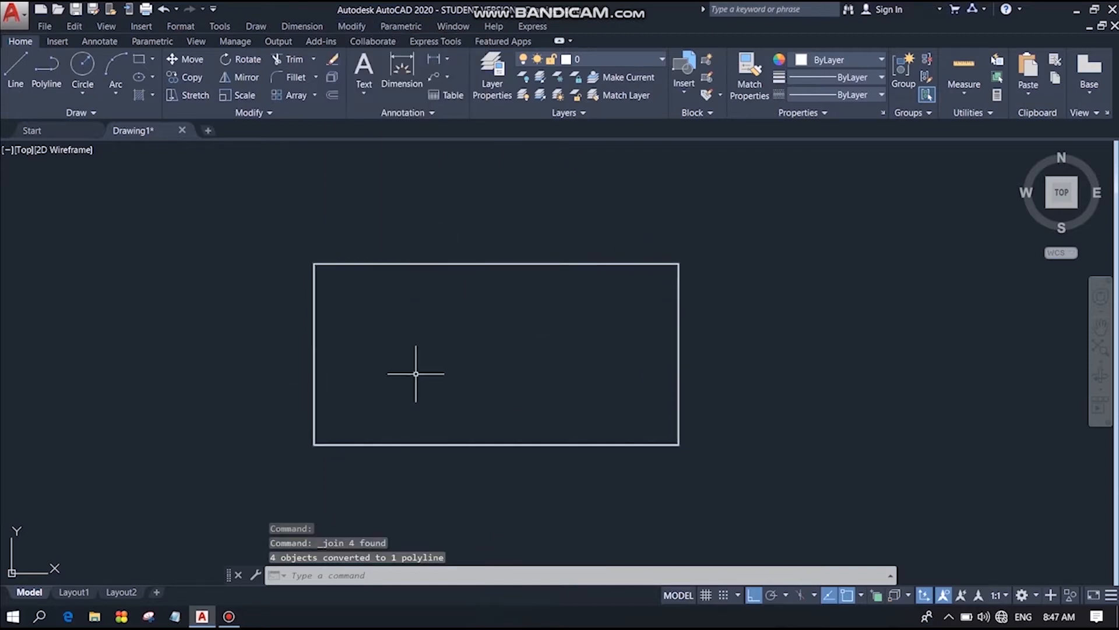
# Extrude the joined rectangle into a solid slab with a height of 2 units.
pyautogui.click(257, 27)
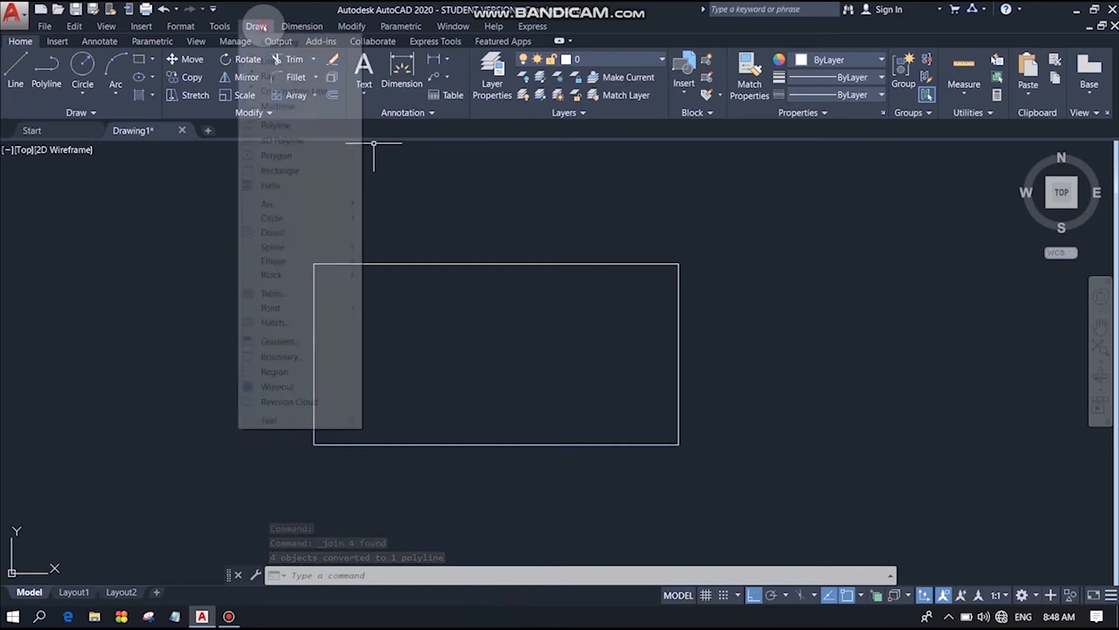
pyautogui.moveTo(291, 42)
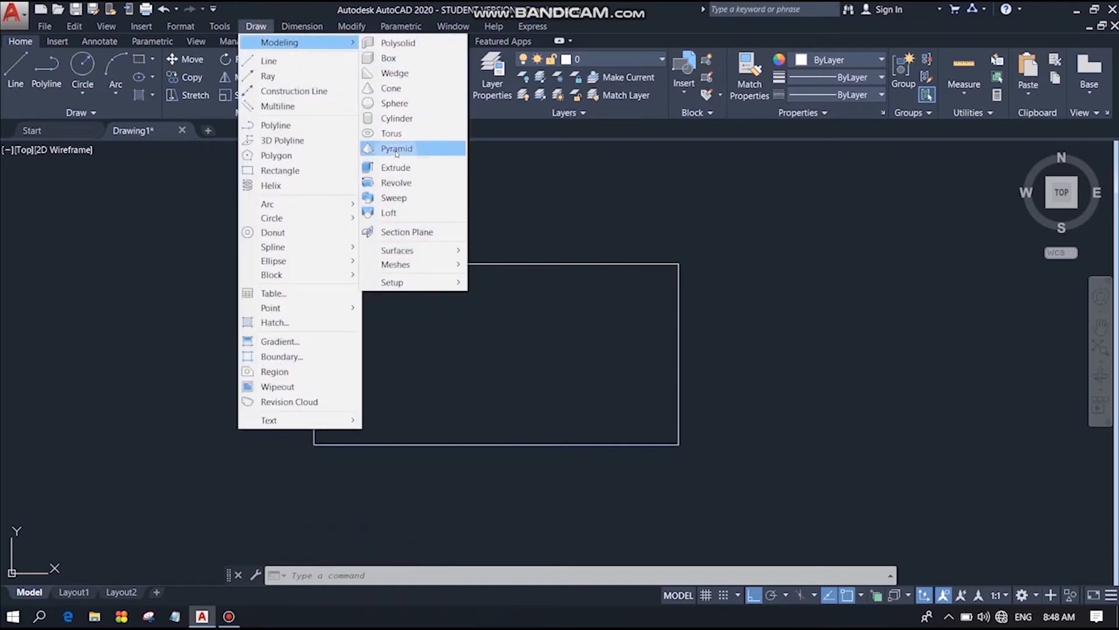
pyautogui.click(396, 169)
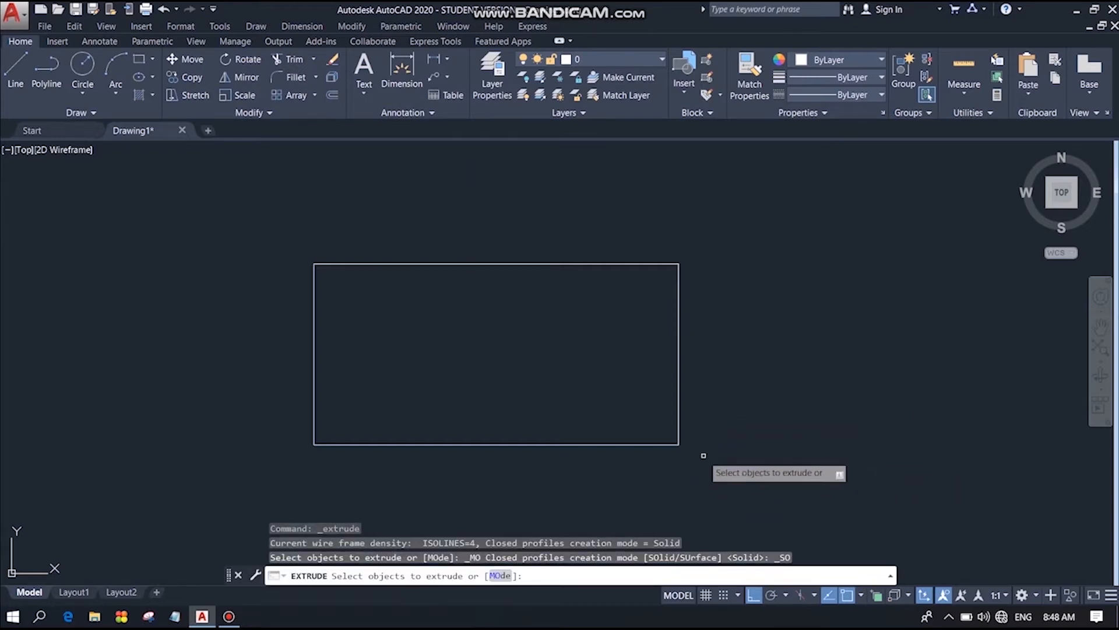
pyautogui.click(1094, 391)
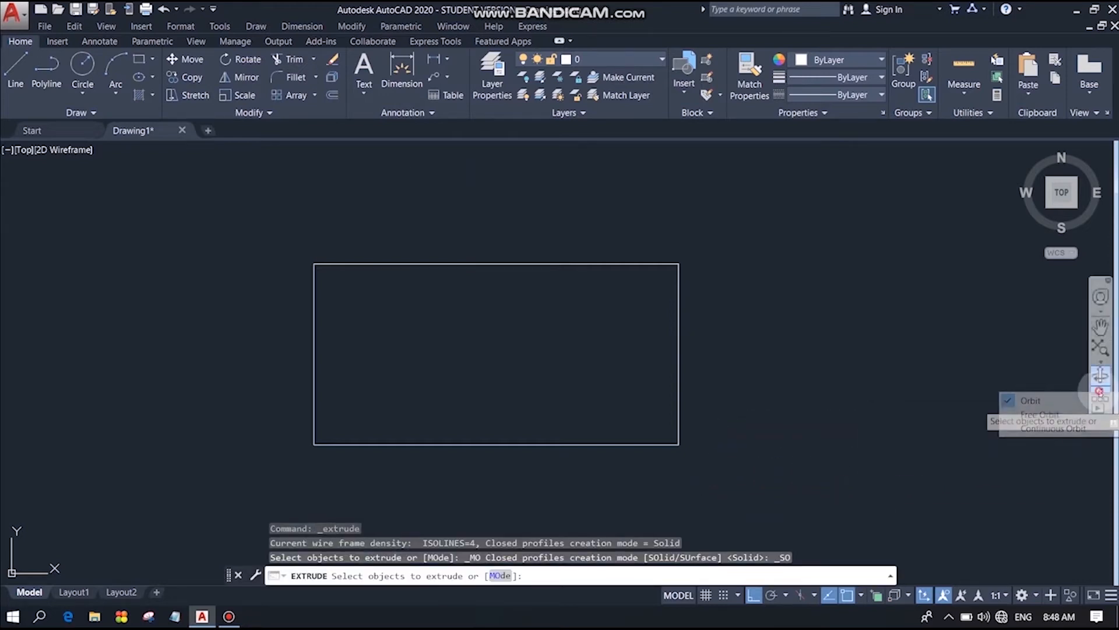
pyautogui.click(1040, 414)
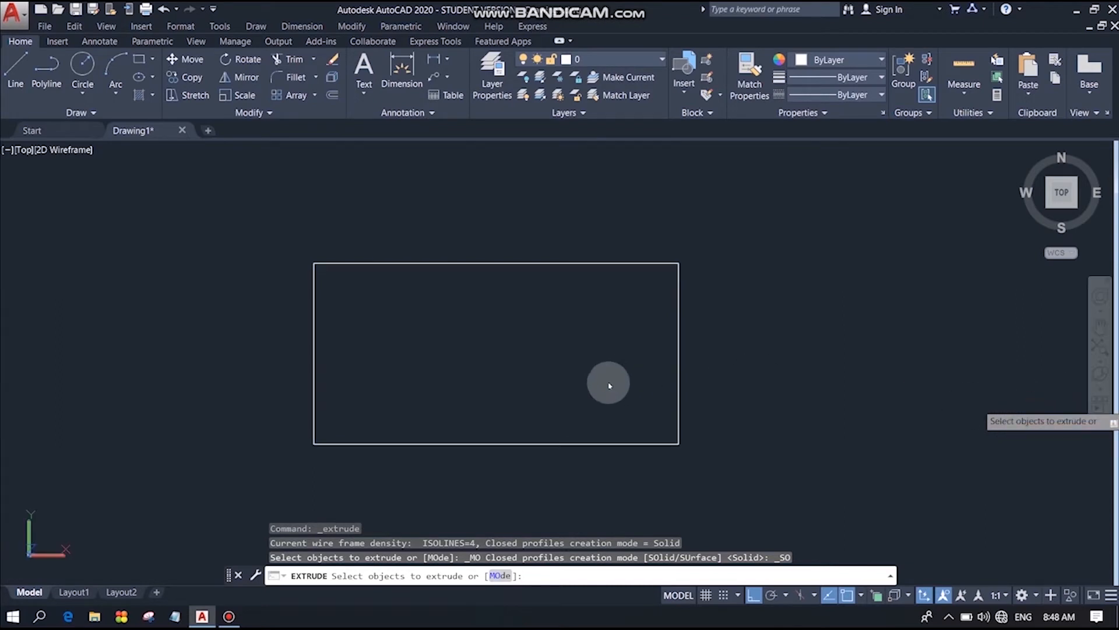
pyautogui.moveTo(552, 365); pyautogui.dragTo(700, 263)
pyautogui.moveTo(412, 332); pyautogui.dragTo(449, 324)
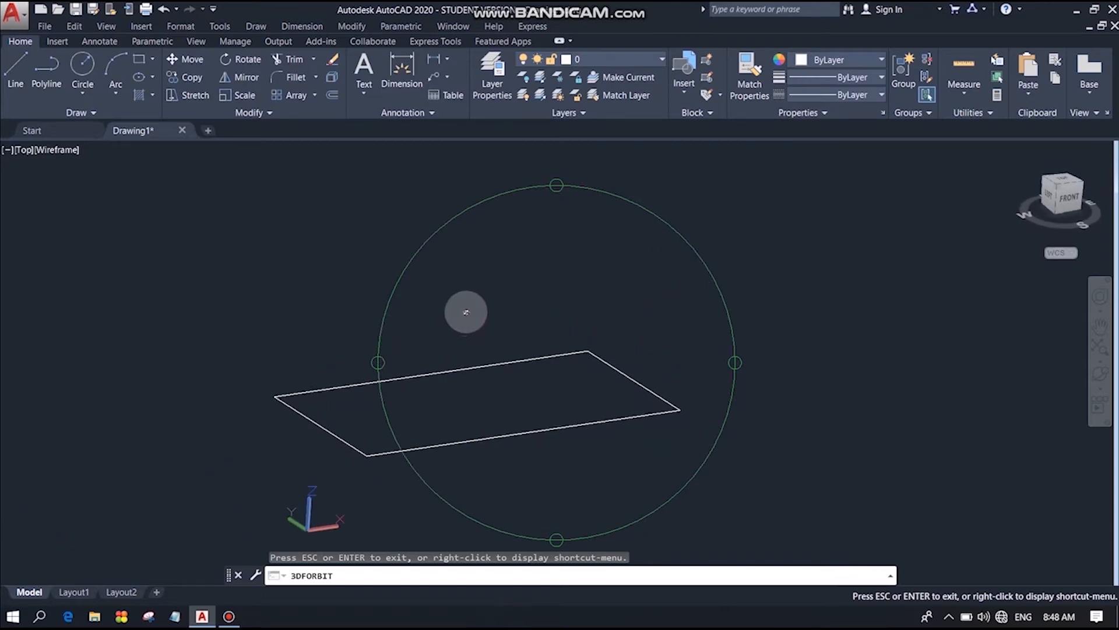
pyautogui.press('Escape')
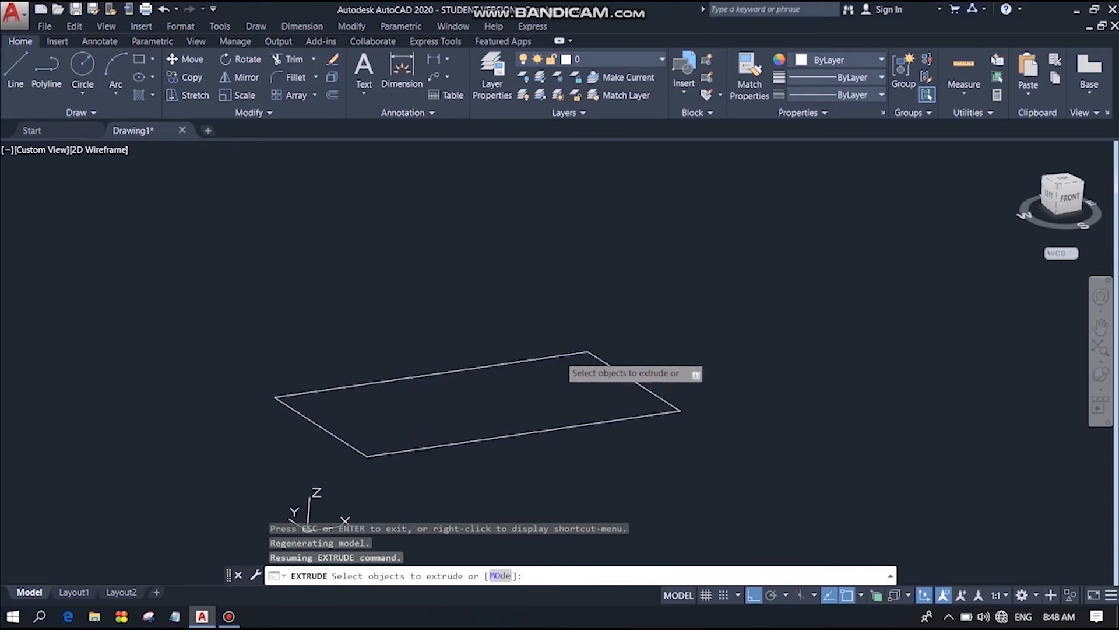
pyautogui.click(543, 358)
pyautogui.rightClick(508, 407)
pyautogui.click(532, 415)
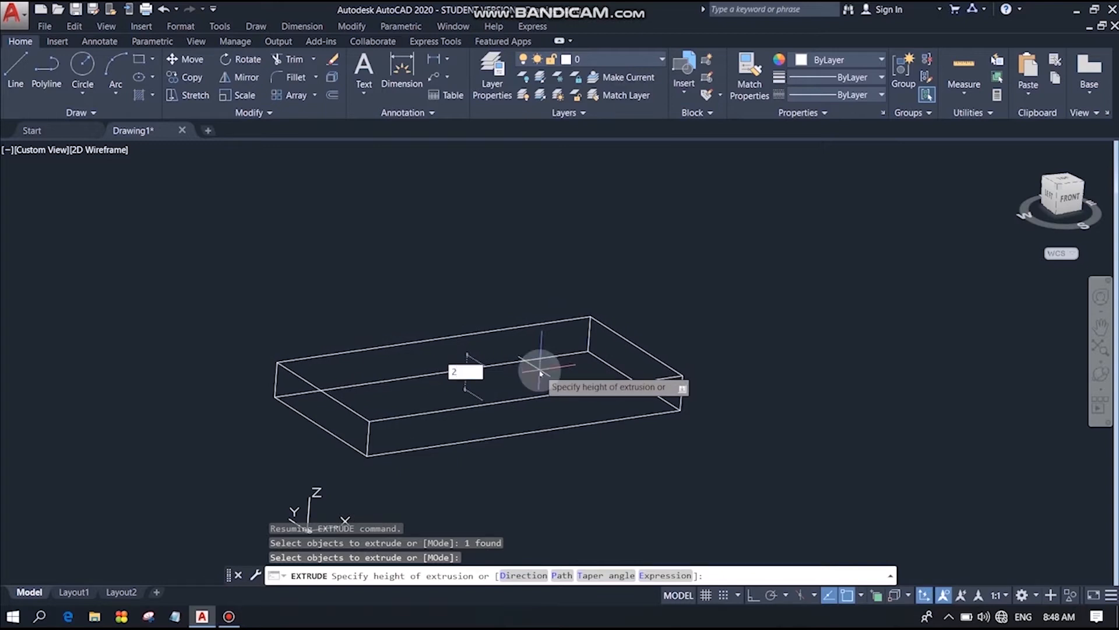
pyautogui.press('Return')
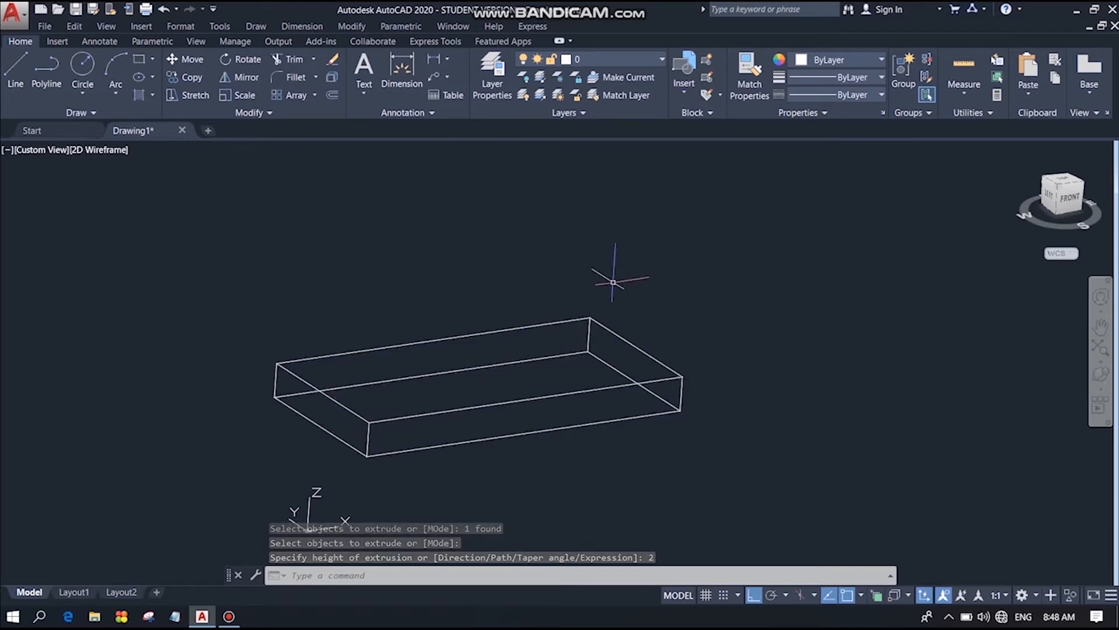
# Preview the slab in the Conceptual visual style, and restore the 2D Wireframe style.
pyautogui.click(115, 151)
pyautogui.click(130, 195)
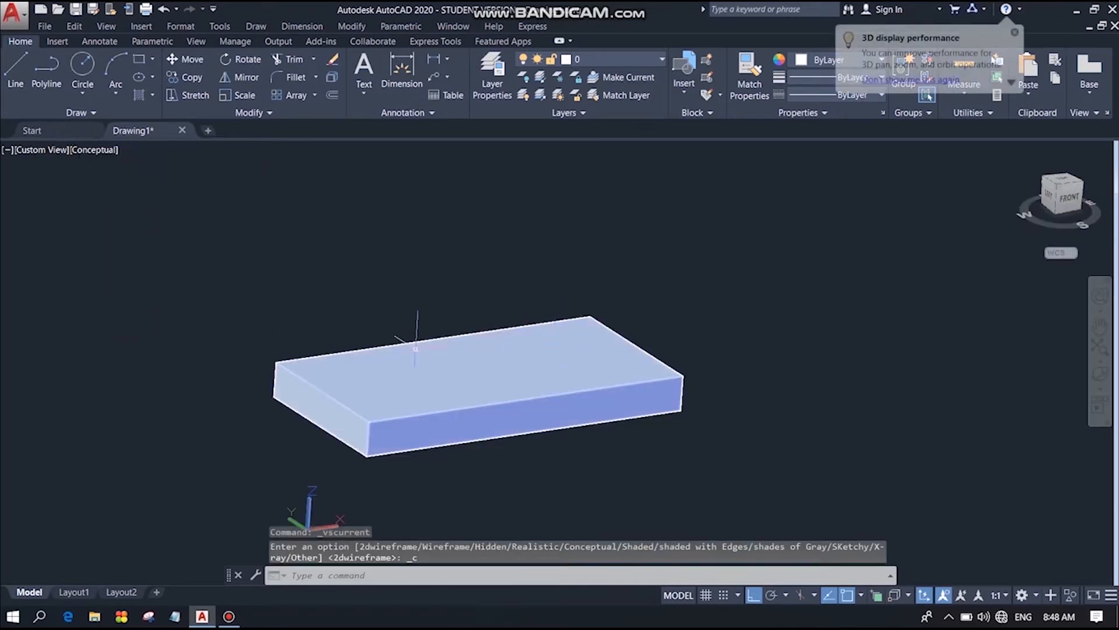
pyautogui.click(96, 150)
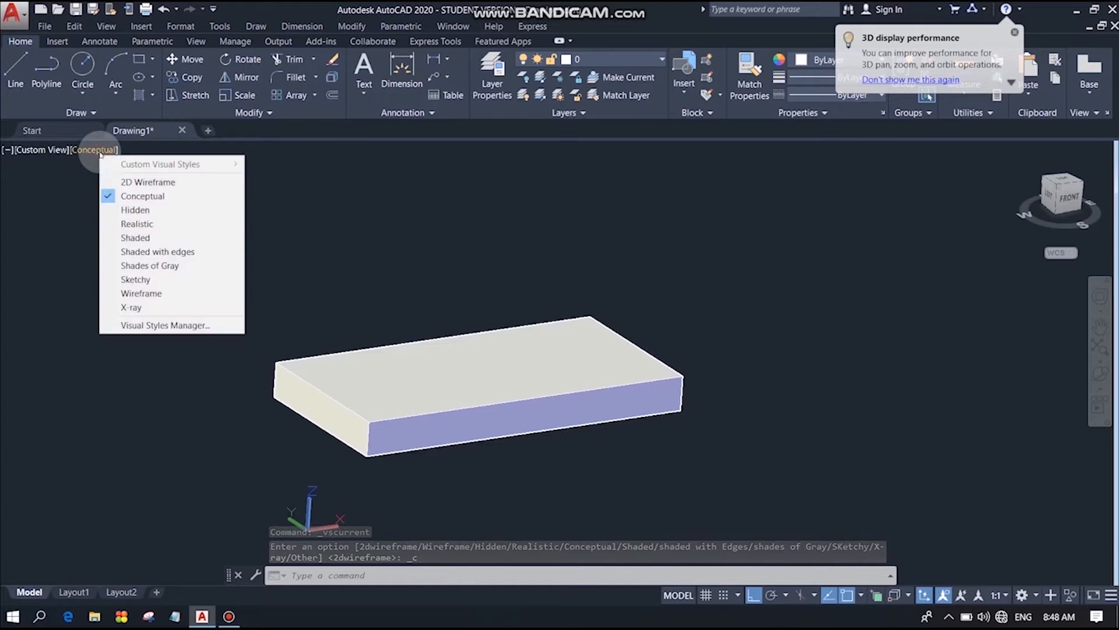
pyautogui.click(113, 181)
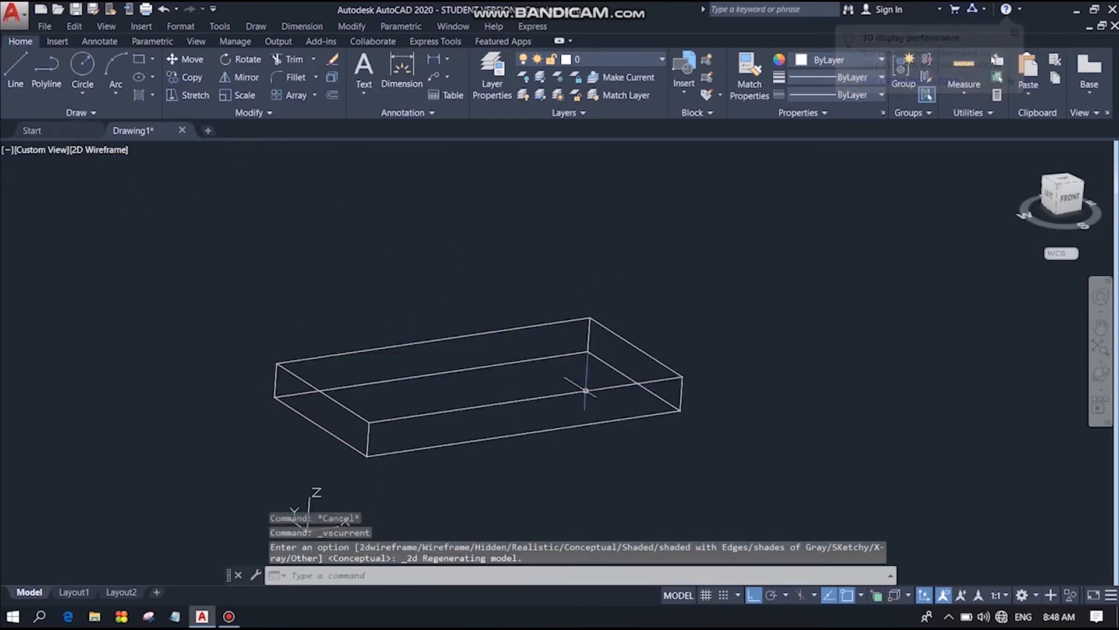
# Move the UCS origin to the slab's top front-left corner, and turn off Ortho mode.
pyautogui.scroll(-2, 453, 472)
pyautogui.scroll(-2, 454, 472)
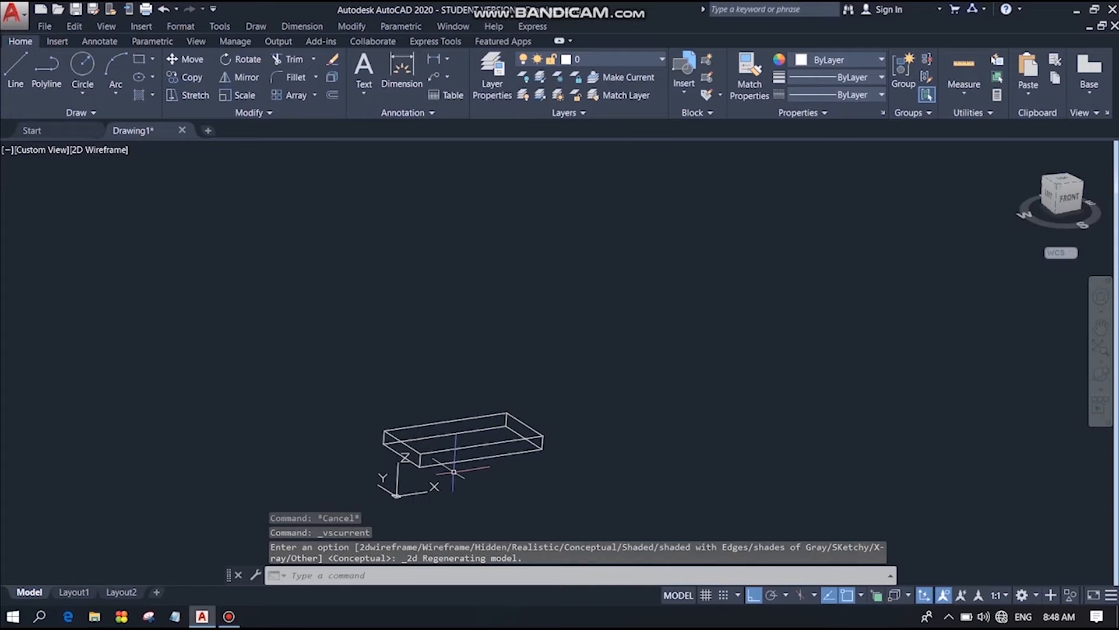
pyautogui.scroll(2, 453, 473)
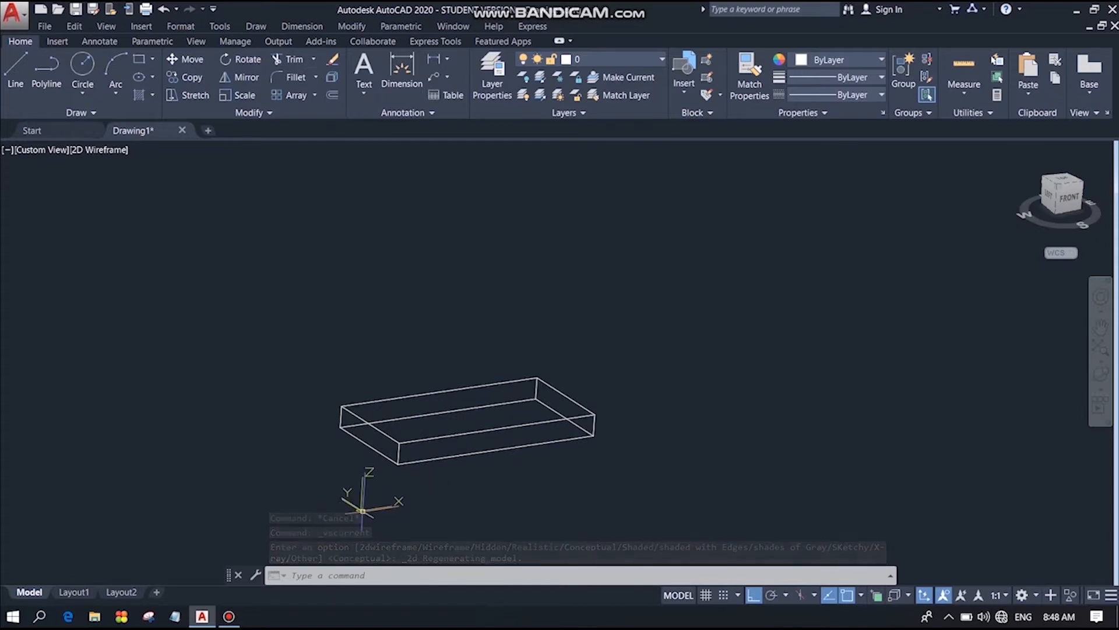
pyautogui.click(362, 510)
pyautogui.click(361, 512)
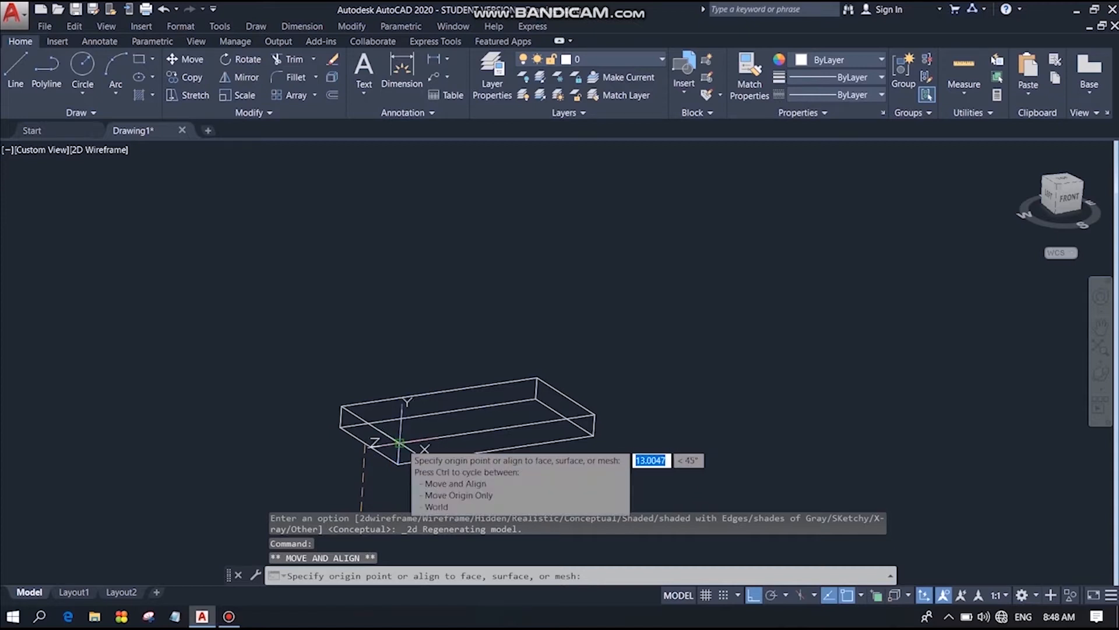
pyautogui.click(399, 443)
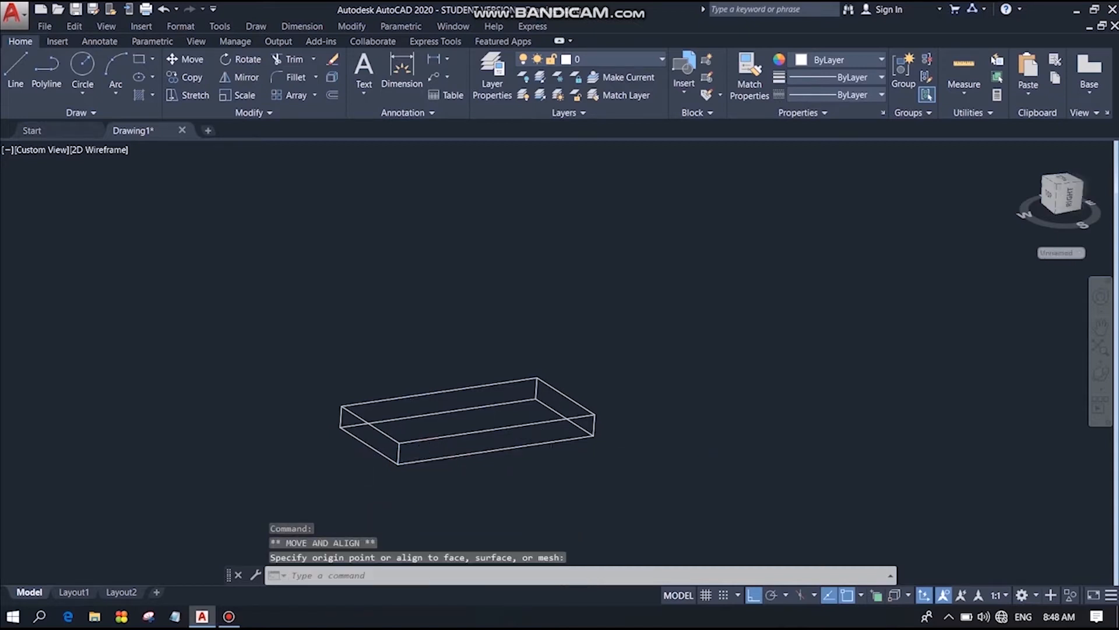
pyautogui.scroll(2, 552, 432)
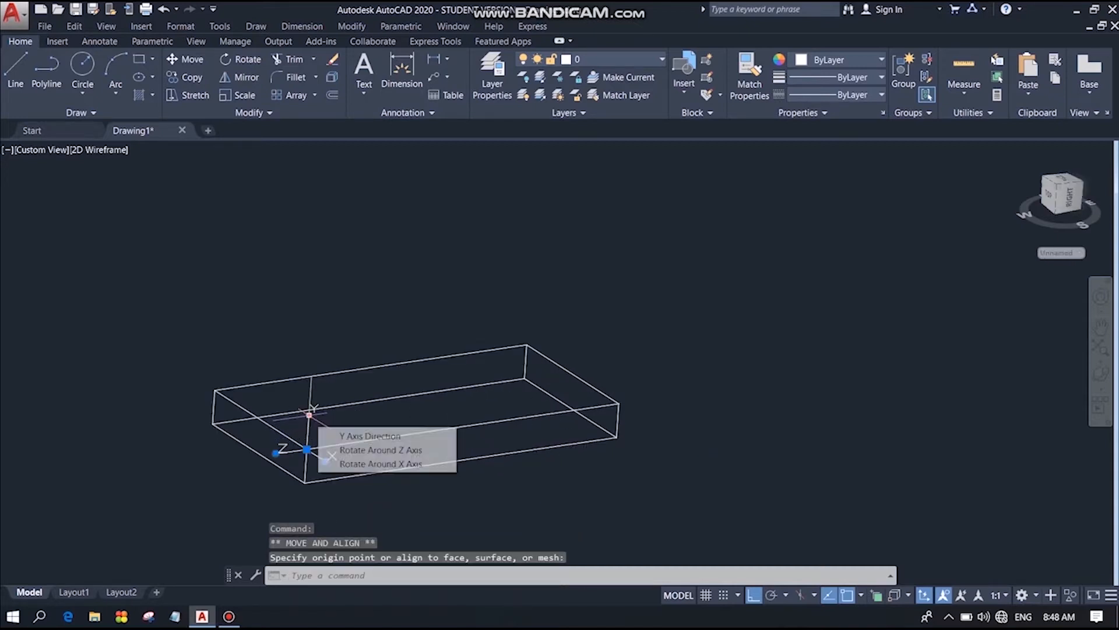
pyautogui.click(754, 597)
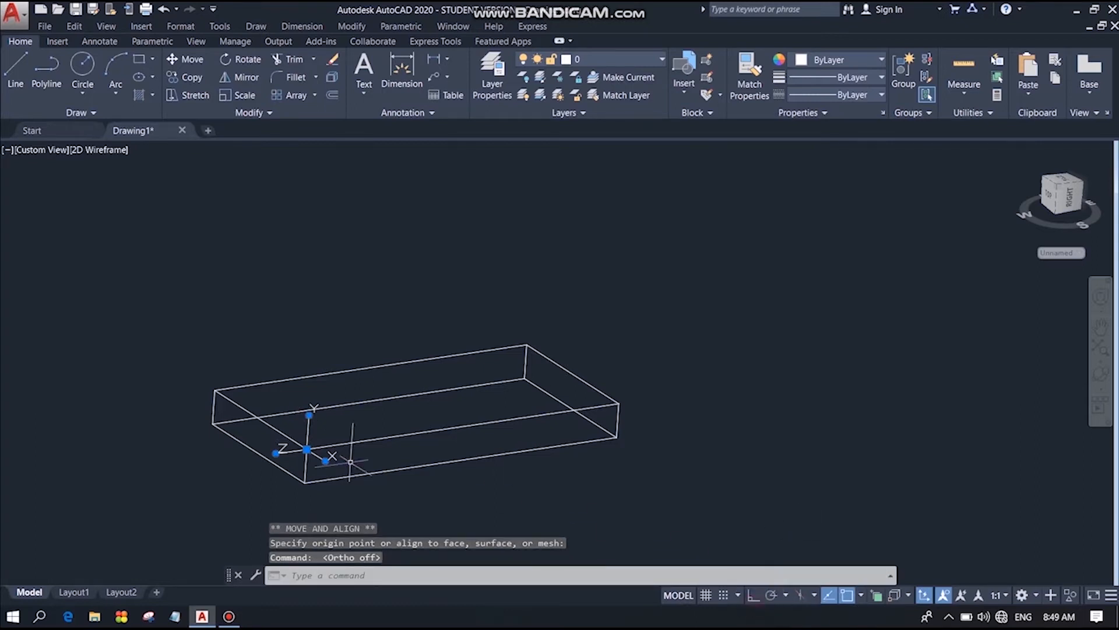
# Align the UCS Y axis with the slab's near long top edge, pointing toward its far corner.
pyautogui.click(310, 416)
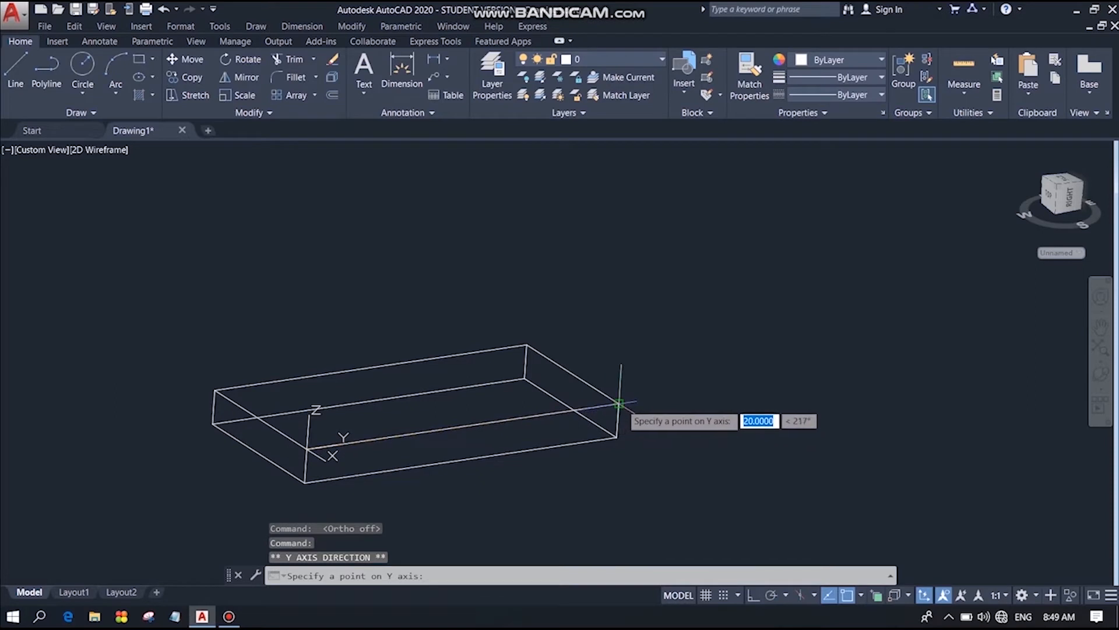
pyautogui.click(619, 403)
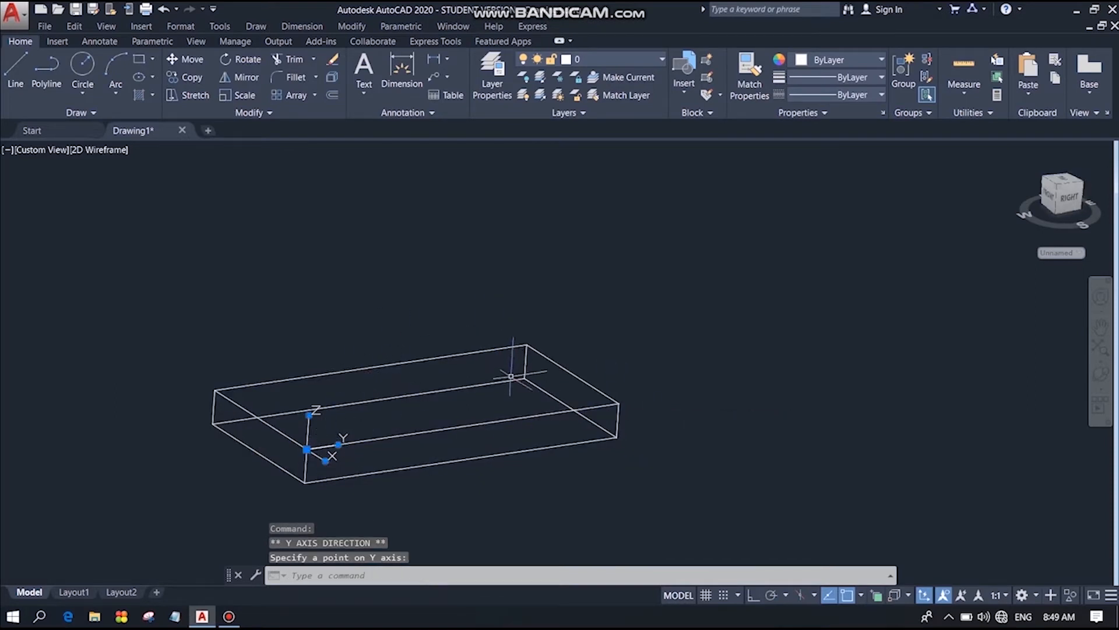
pyautogui.scroll(2, 231, 357)
pyautogui.scroll(-2, 479, 470)
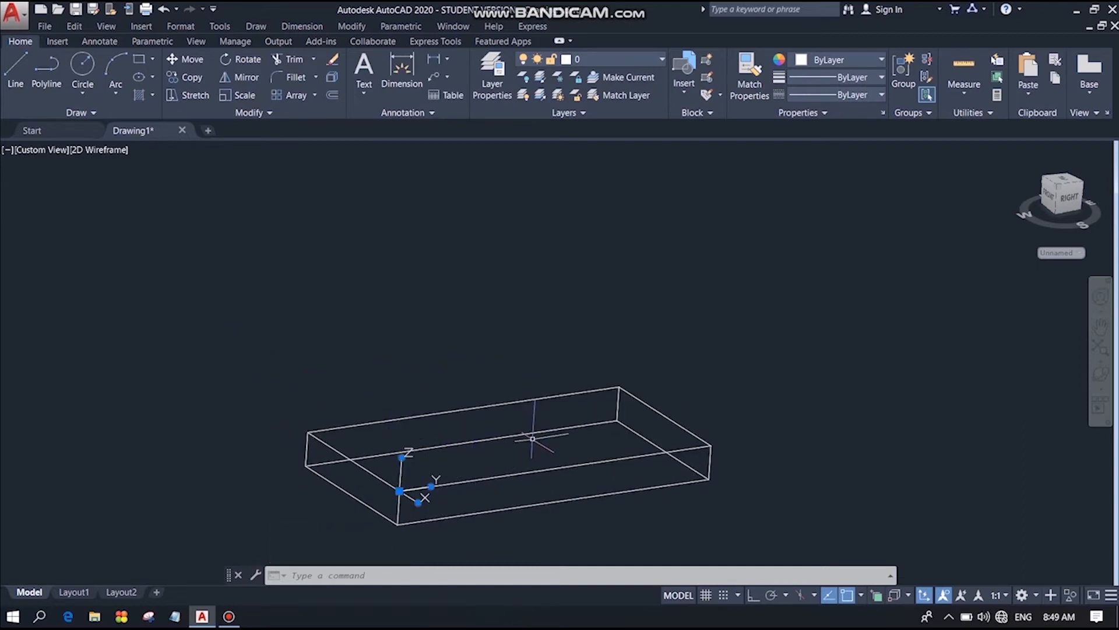
# Draw a polyline from the UCS origin about 4.5 units along the near long top edge, continuing straight across to the opposite edge.
pyautogui.click(49, 74)
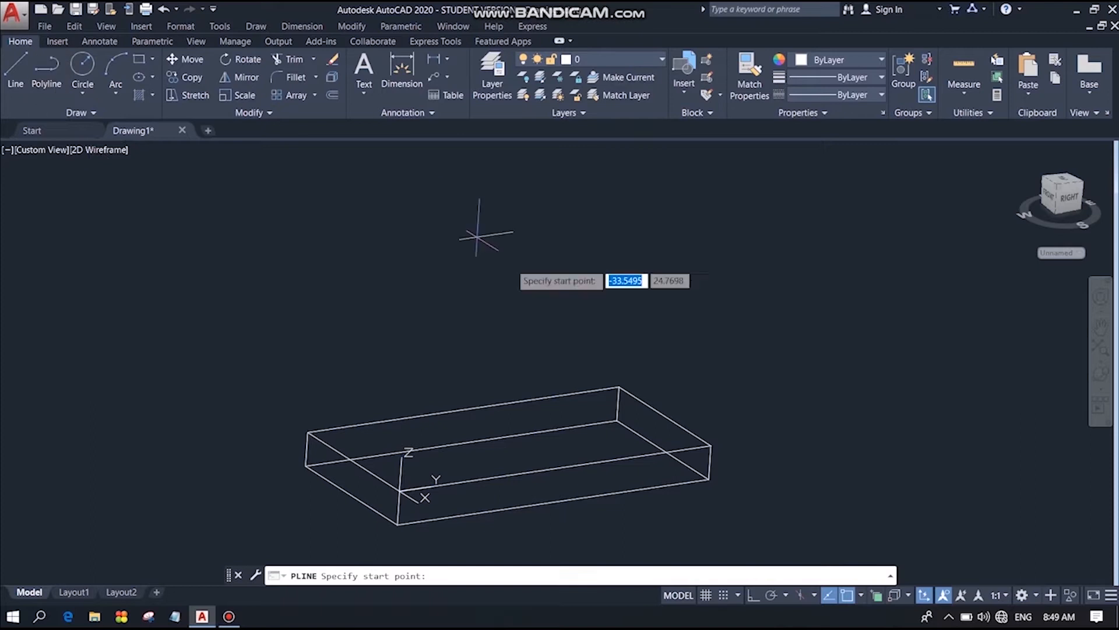
pyautogui.click(400, 489)
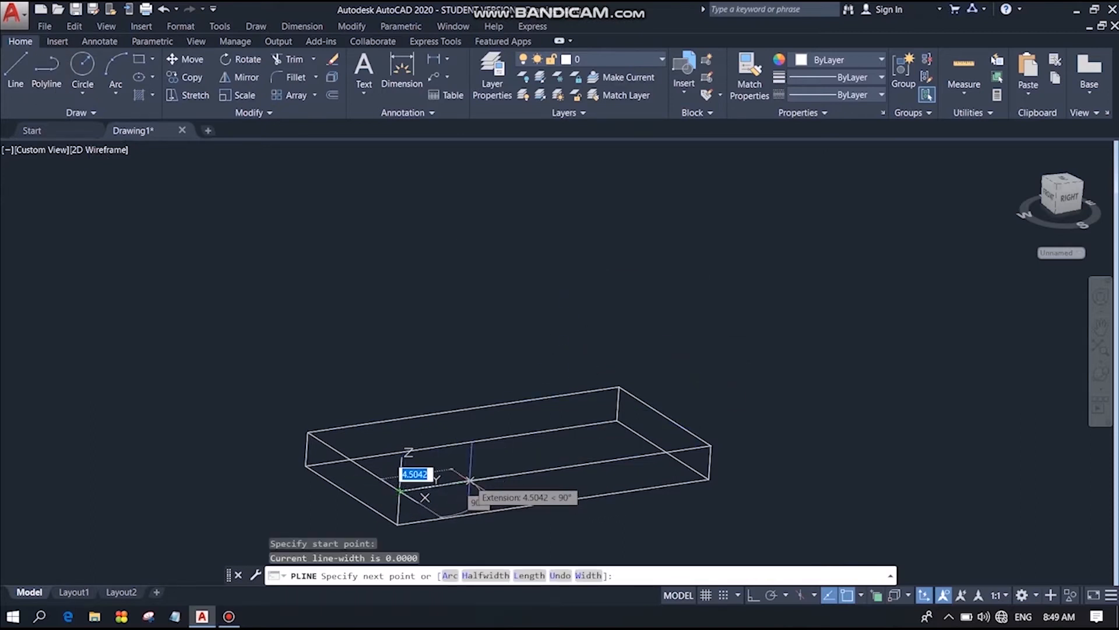
pyautogui.click(469, 480)
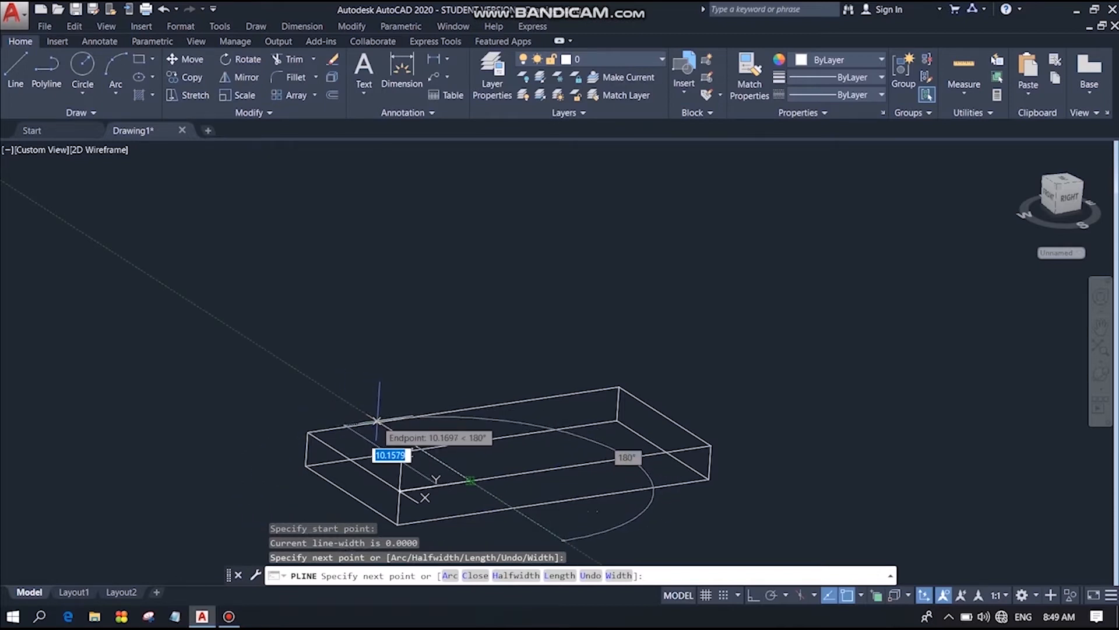
pyautogui.click(377, 420)
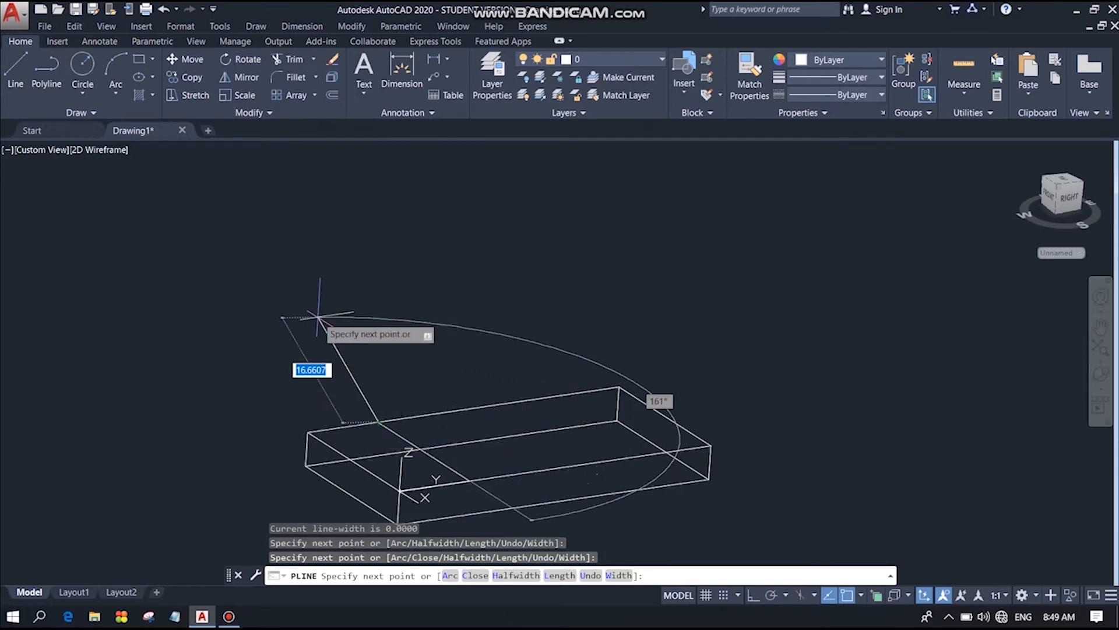
pyautogui.press('Escape')
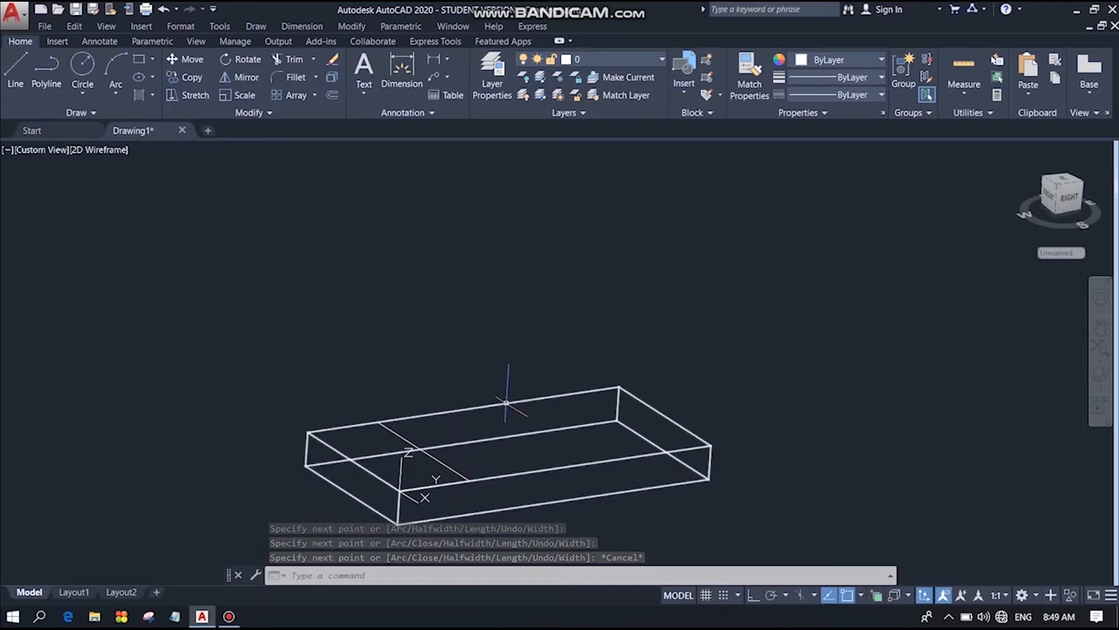
pyautogui.click(16, 70)
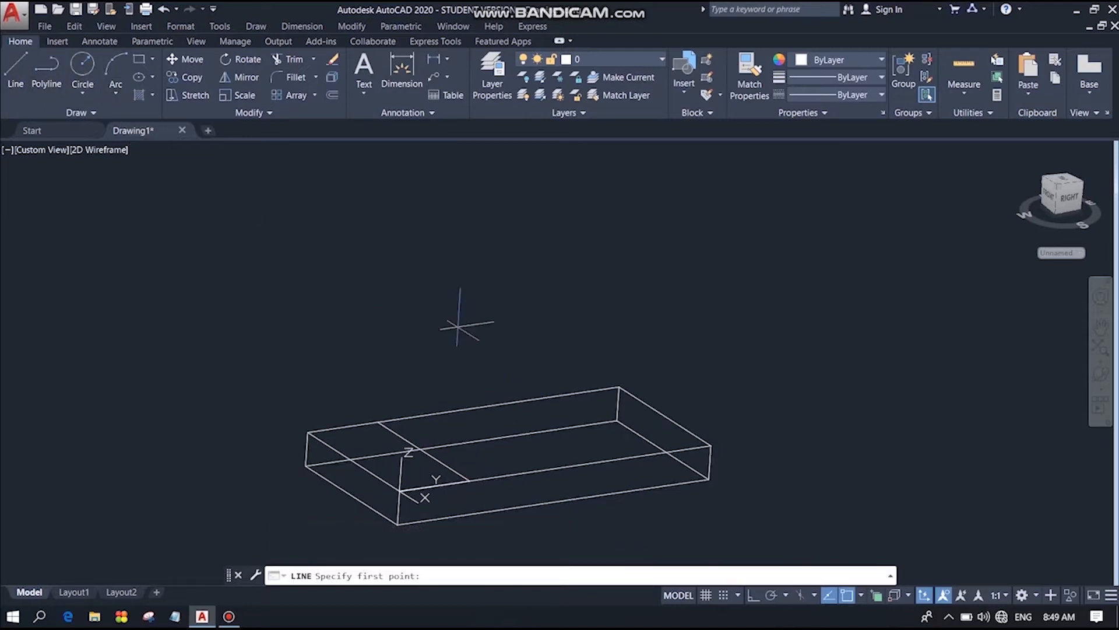
pyautogui.click(555, 468)
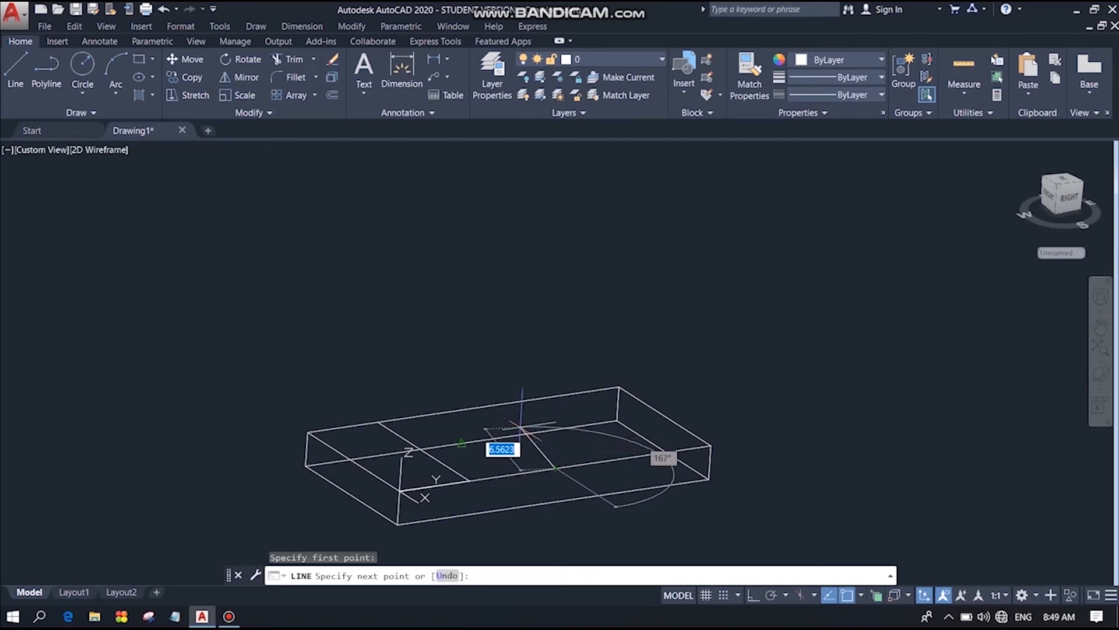
pyautogui.press('Escape')
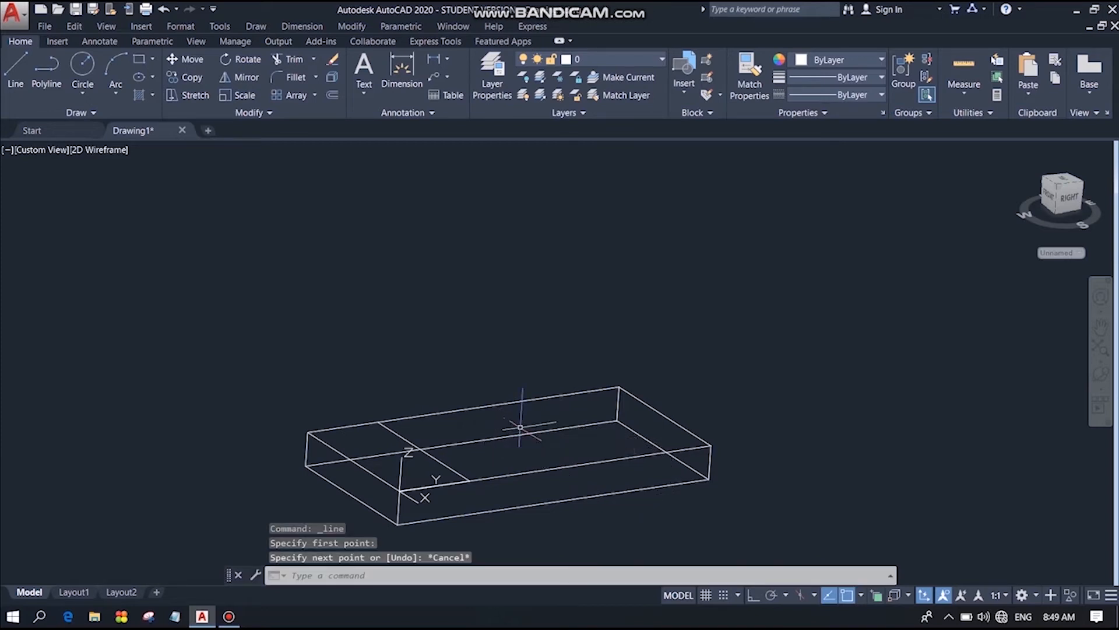
# Mirror the polyline about the line through the midpoints of the slab's two long top edges, keeping the original.
pyautogui.click(249, 77)
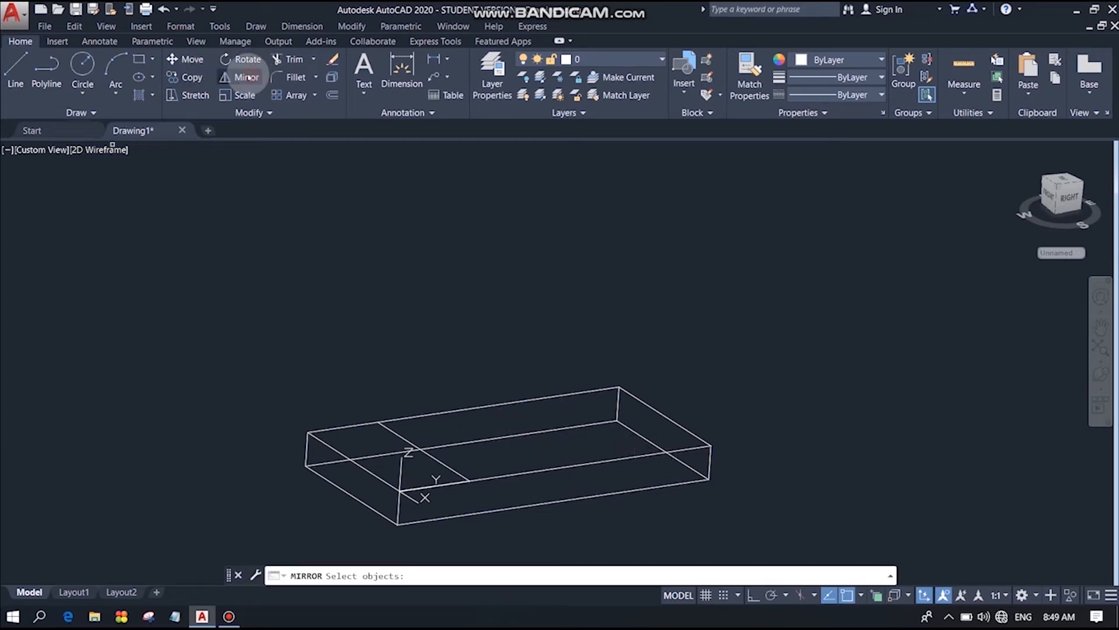
pyautogui.click(456, 472)
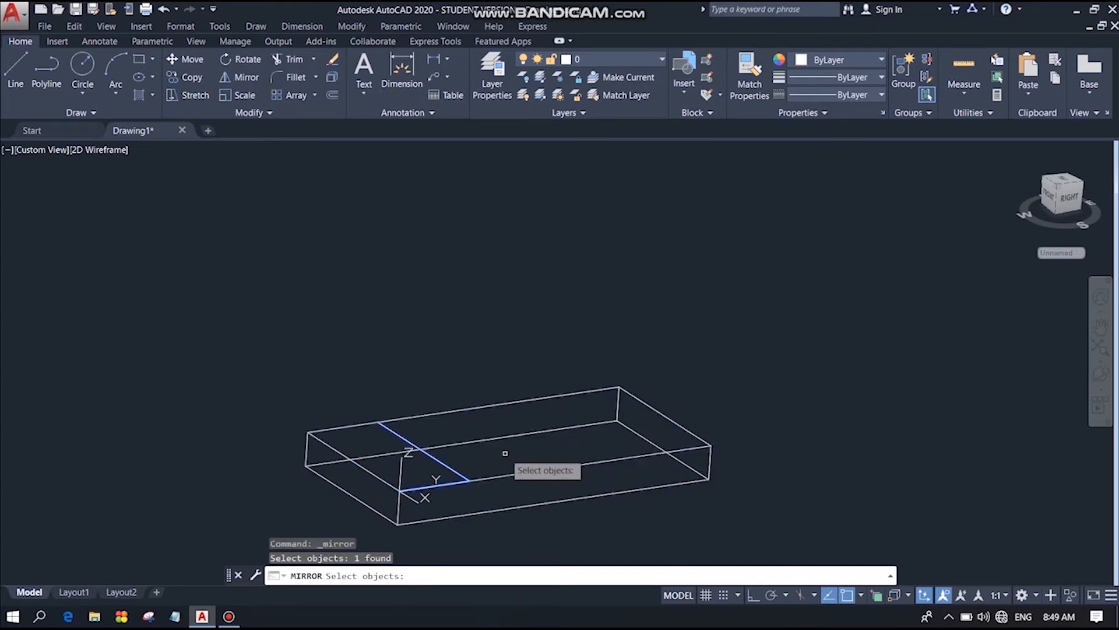
pyautogui.press('Return')
pyautogui.click(555, 468)
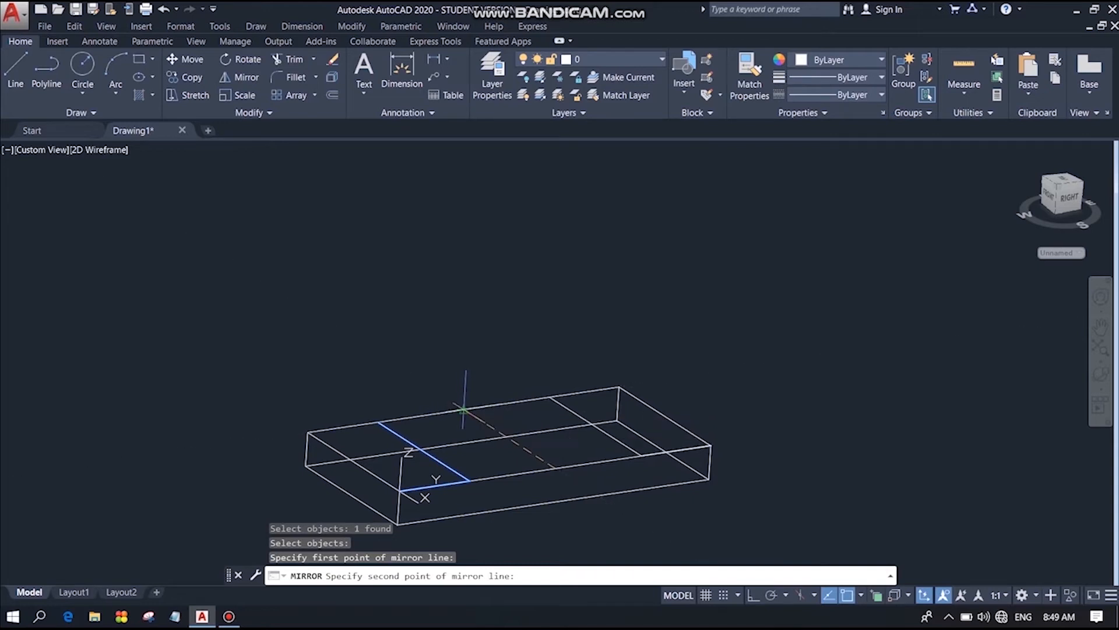
pyautogui.click(462, 408)
pyautogui.click(492, 462)
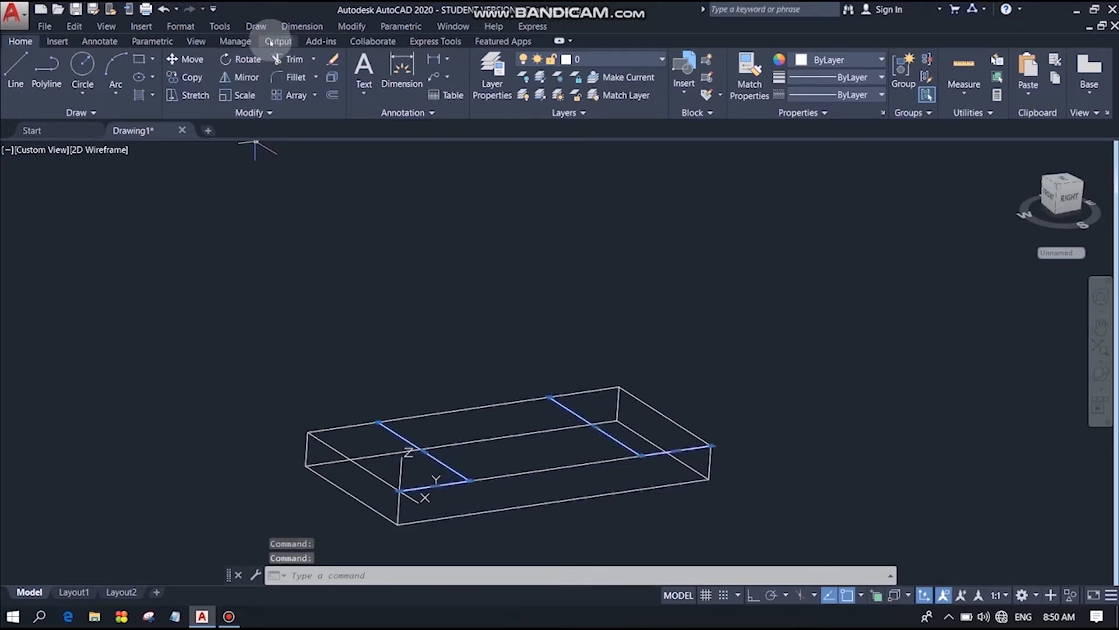
# Explode both polylines and delete their short segments along the near long top edge.
pyautogui.click(340, 22)
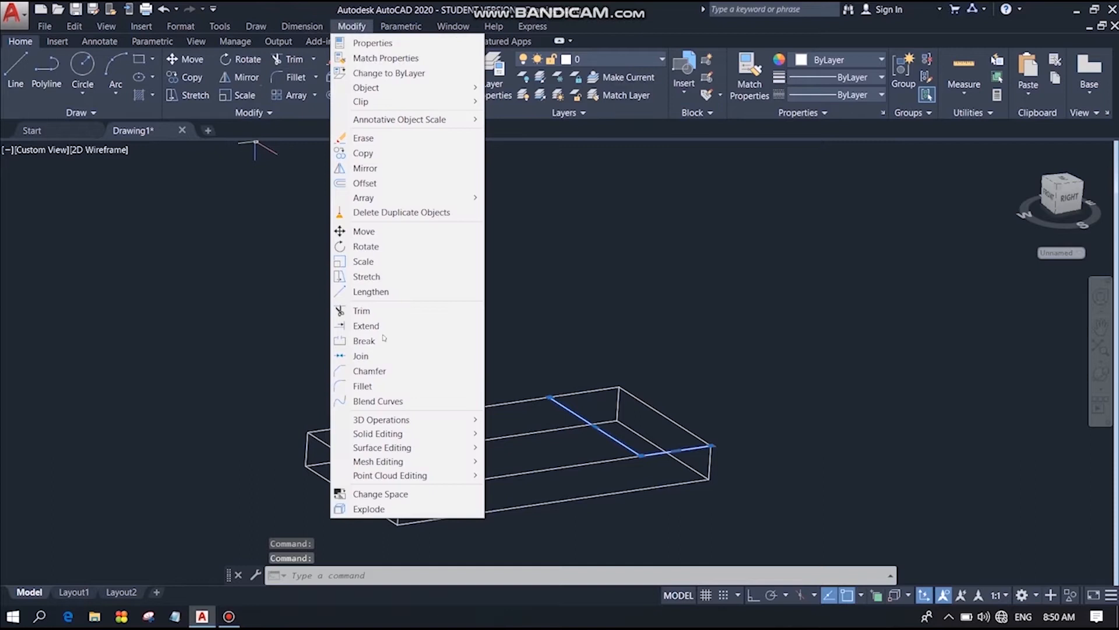
pyautogui.click(372, 509)
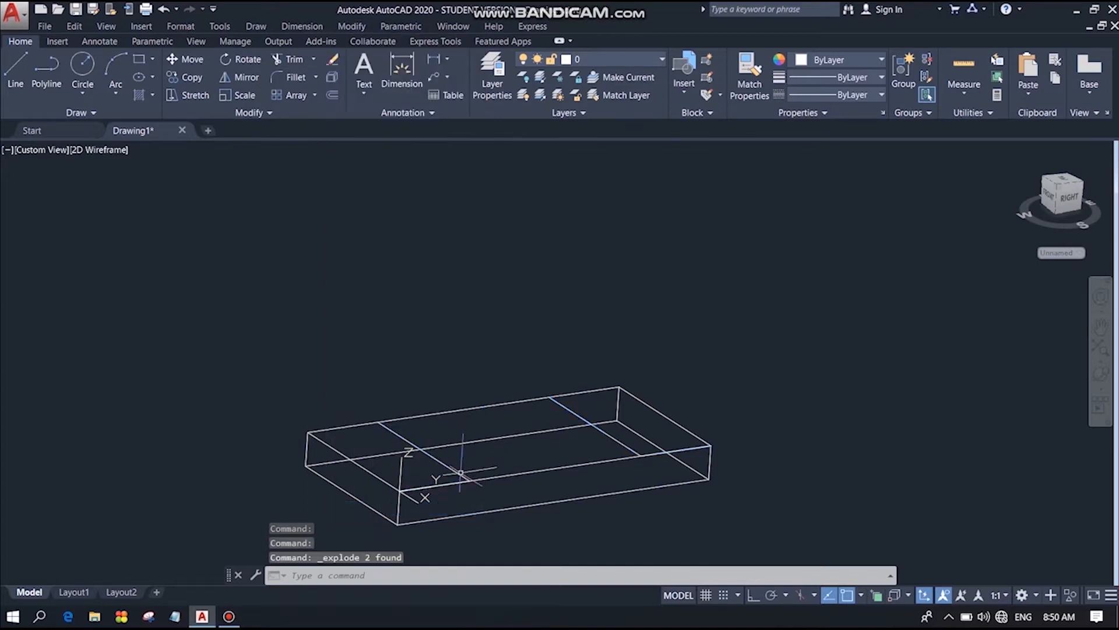
pyautogui.click(450, 483)
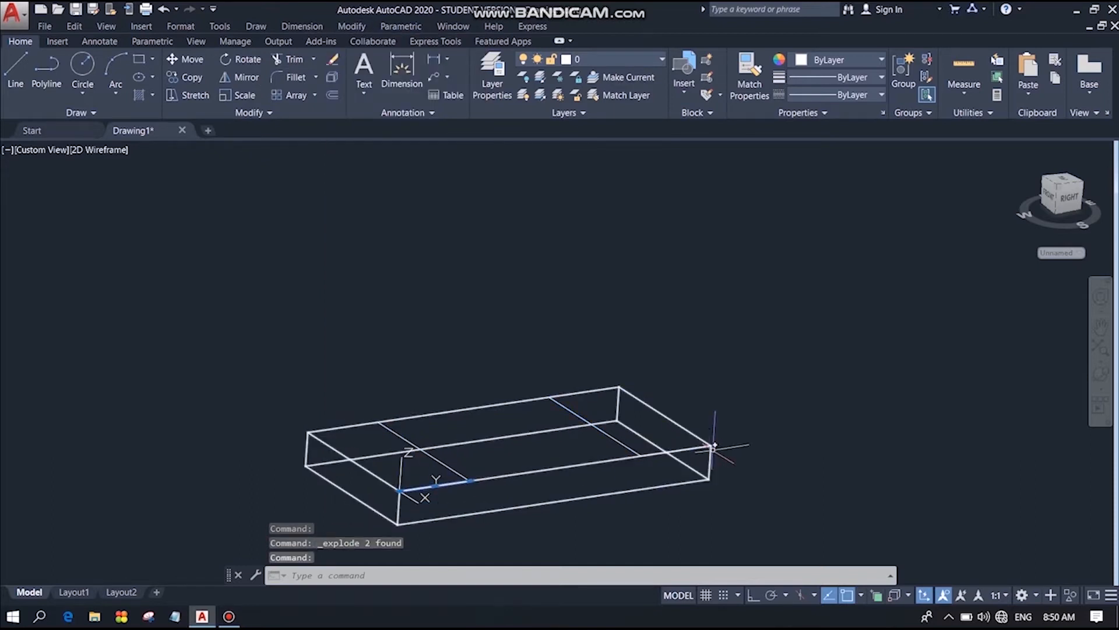
pyautogui.click(685, 450)
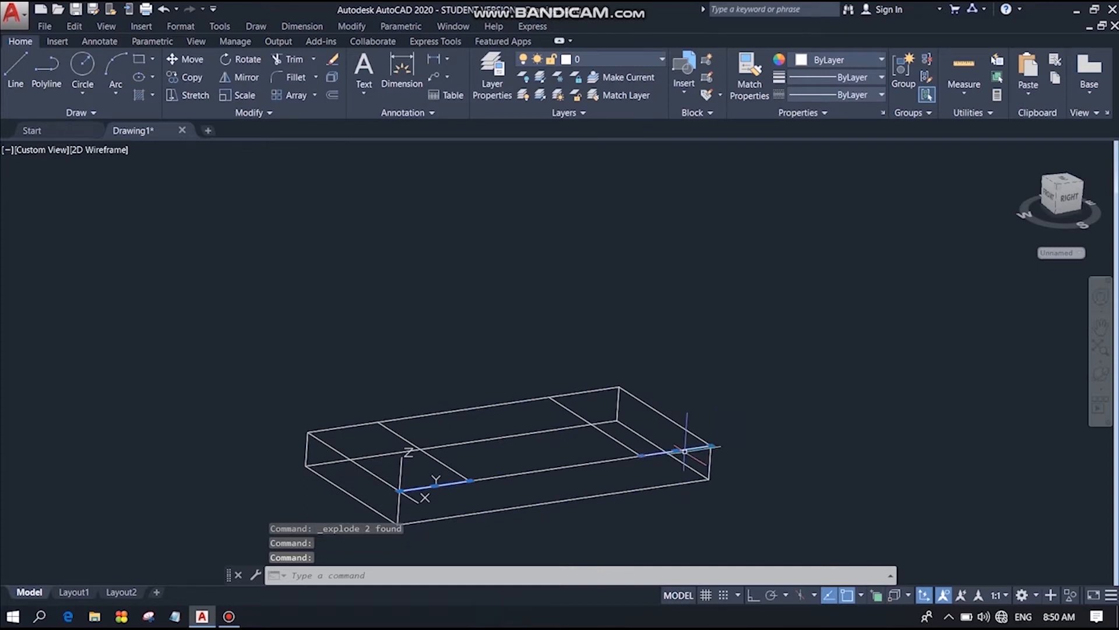
pyautogui.press('Delete')
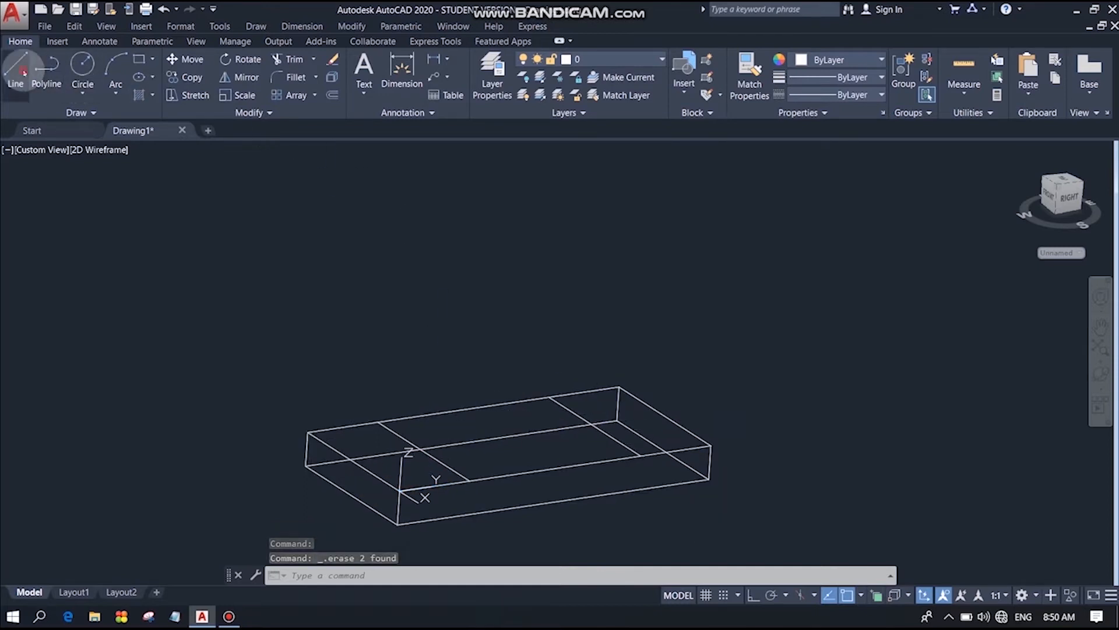
# Draw a line connecting the far endpoints of the two cross lines along the slab's far long top edge.
pyautogui.click(16, 73)
pyautogui.click(379, 421)
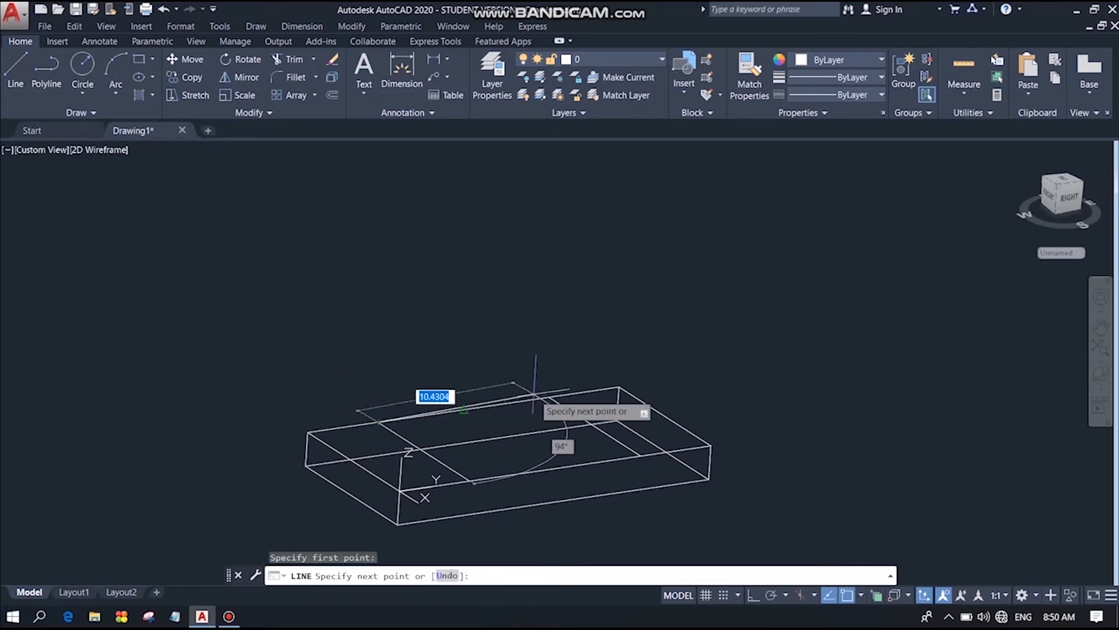
pyautogui.click(549, 398)
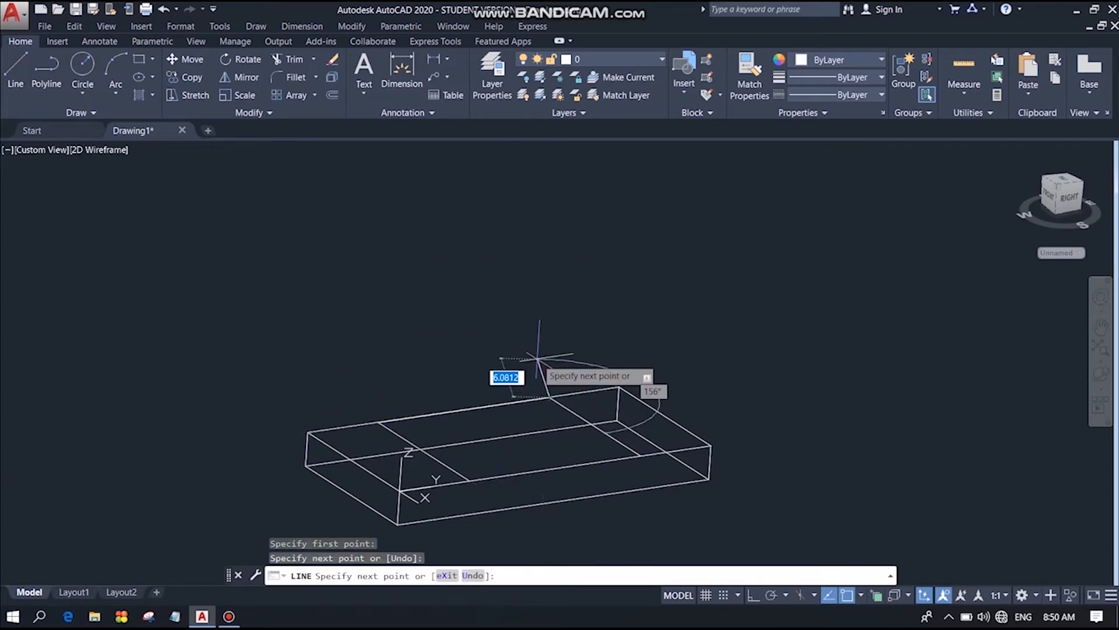
pyautogui.rightClick(559, 367)
pyautogui.click(558, 367)
# Draw a line connecting the near endpoints of the two cross lines along the slab's near long top edge.
pyautogui.rightClick(131, 237)
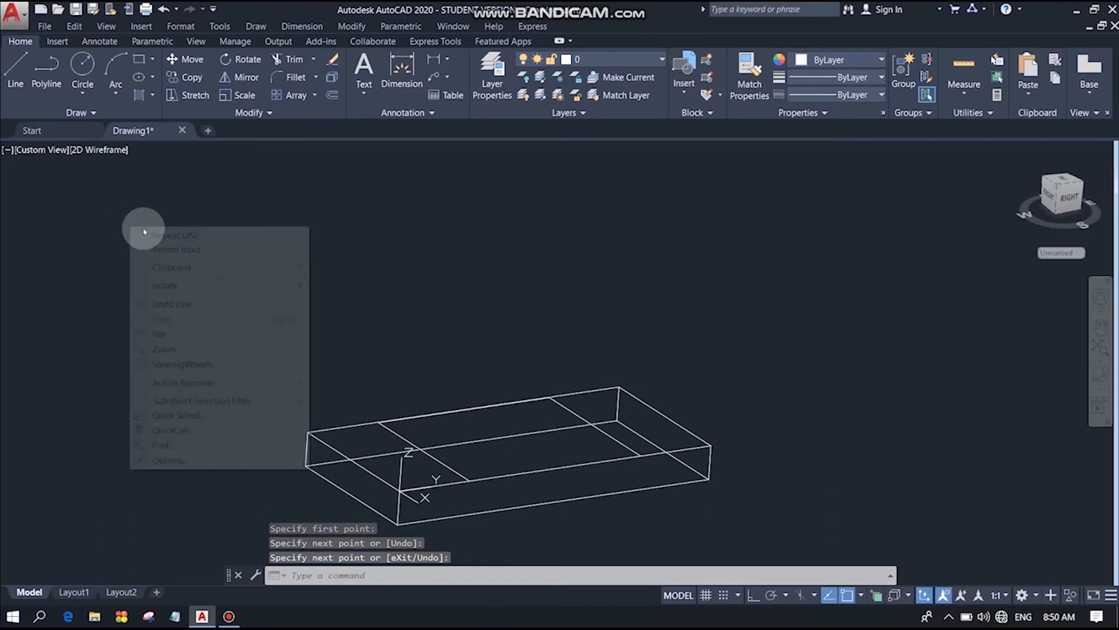
pyautogui.click(170, 235)
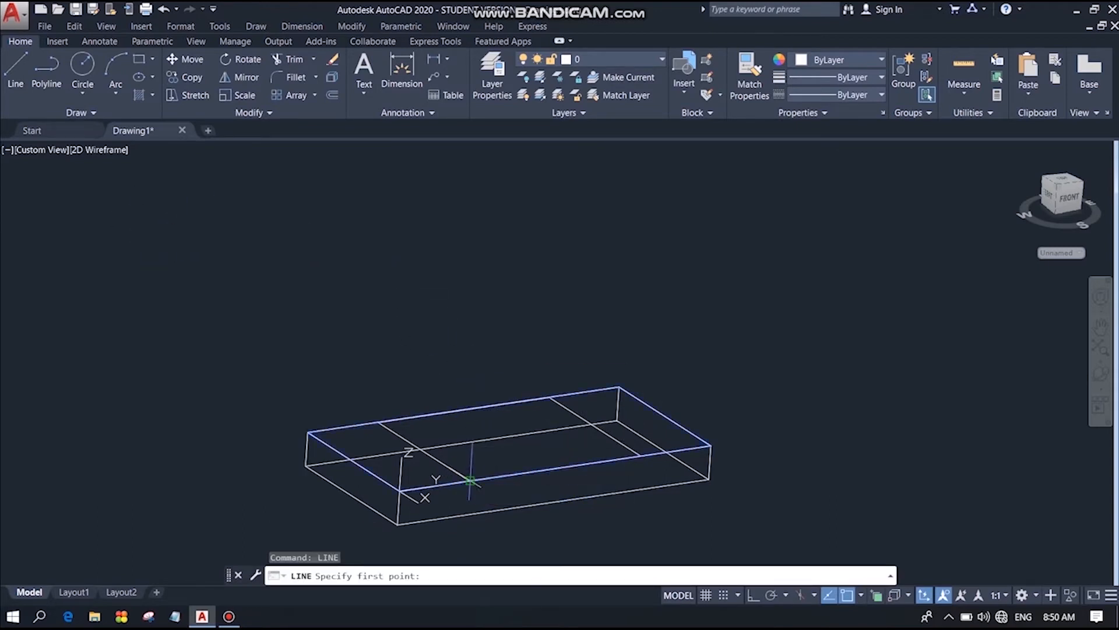
pyautogui.click(469, 479)
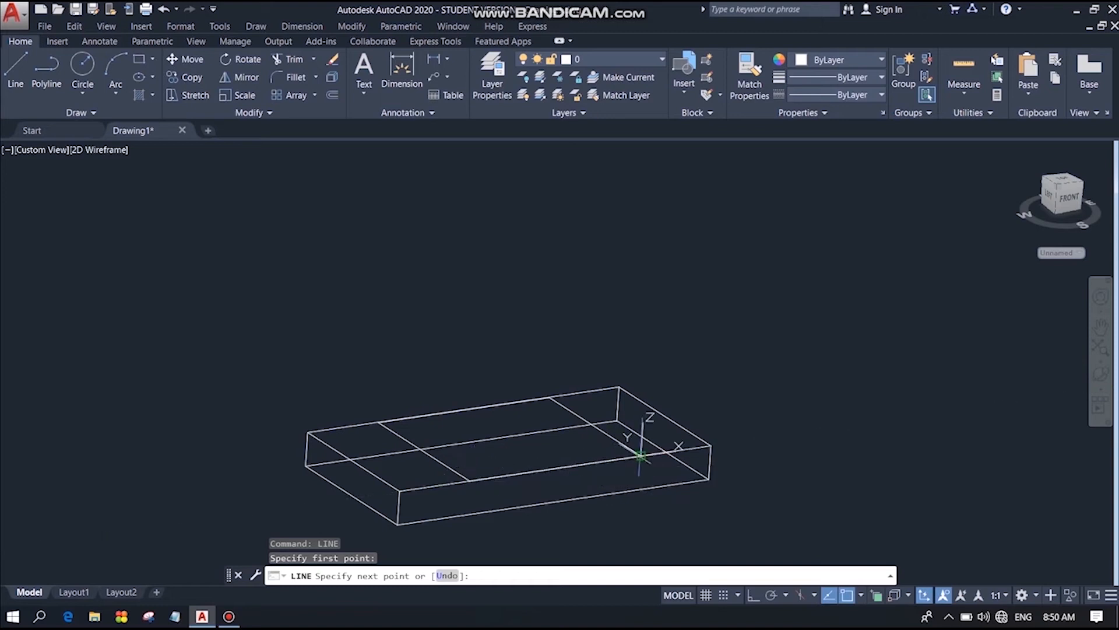
pyautogui.click(641, 455)
pyautogui.rightClick(675, 367)
pyautogui.click(707, 375)
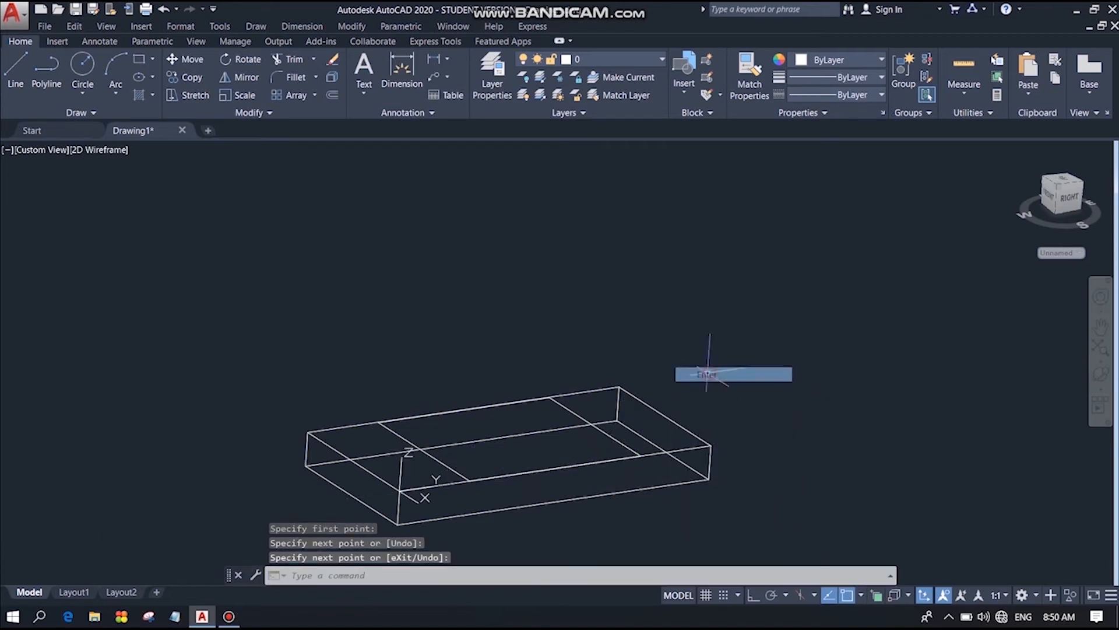
# Join the four lines of the central rectangle on the slab's top face into one polyline.
pyautogui.click(459, 472)
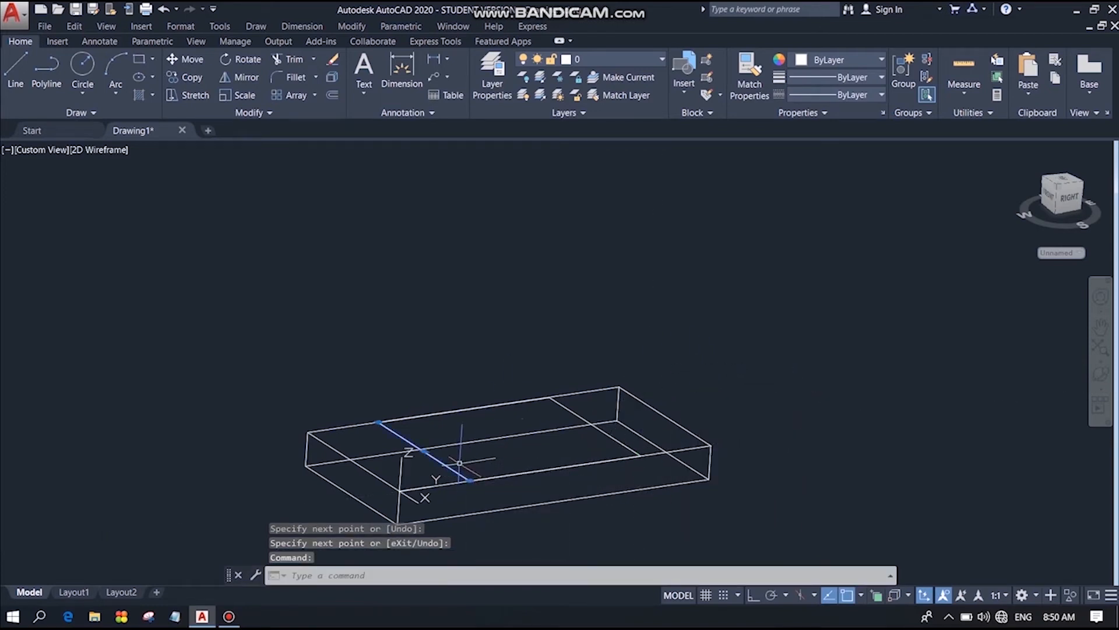
pyautogui.click(453, 408)
pyautogui.click(586, 420)
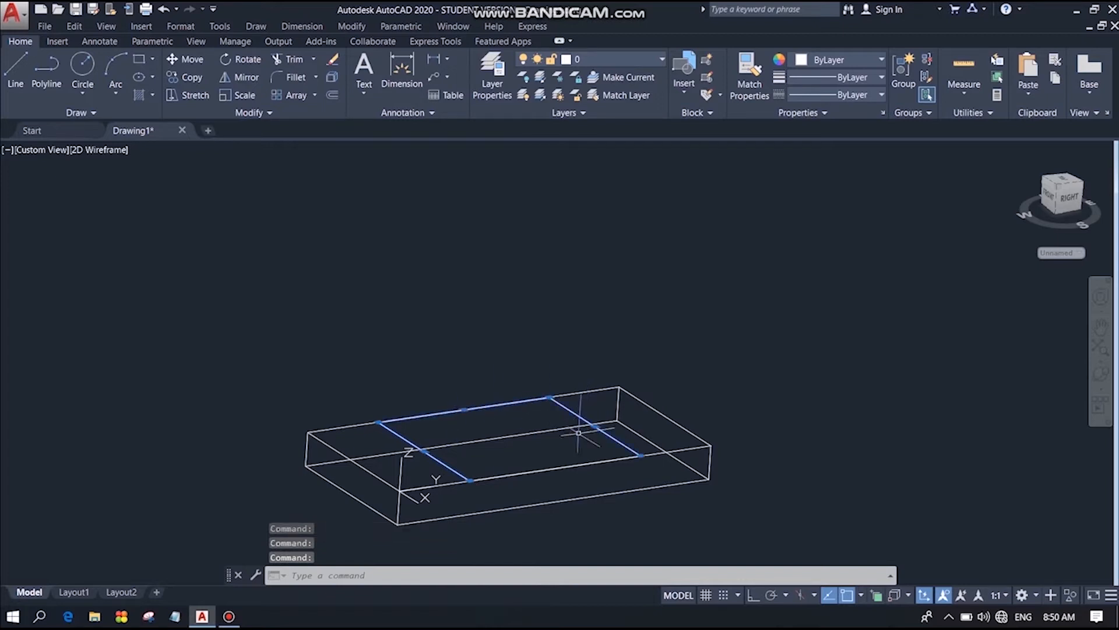
pyautogui.click(572, 461)
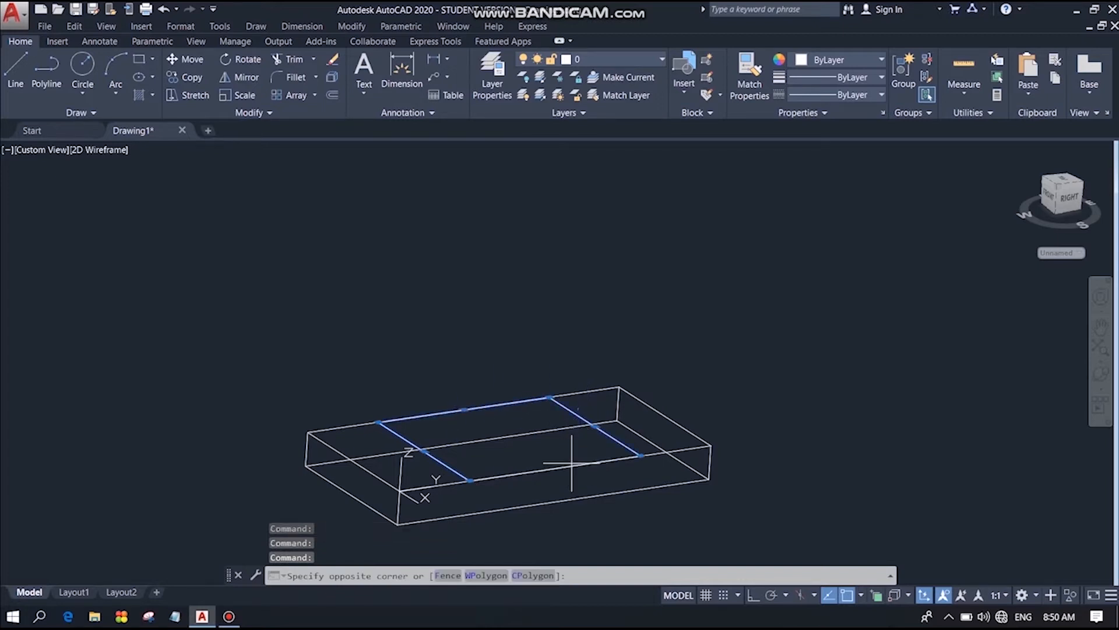
pyautogui.click(527, 360)
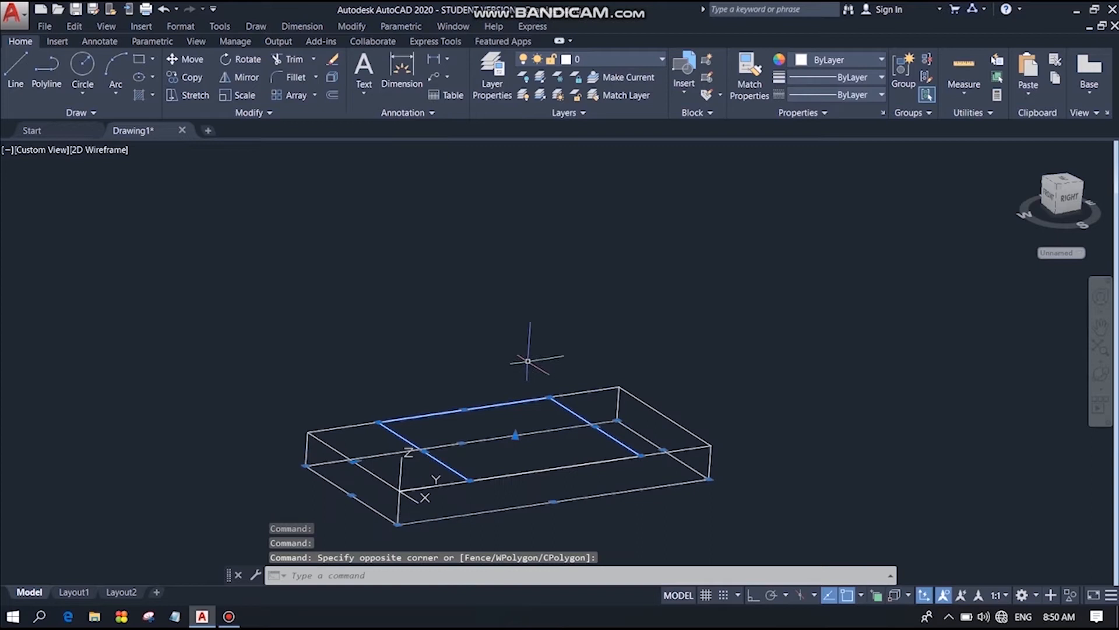
pyautogui.keyDown('shift'); pyautogui.click(545, 466); pyautogui.keyUp('shift')
pyautogui.keyDown('shift'); pyautogui.click(545, 469); pyautogui.keyUp('shift')
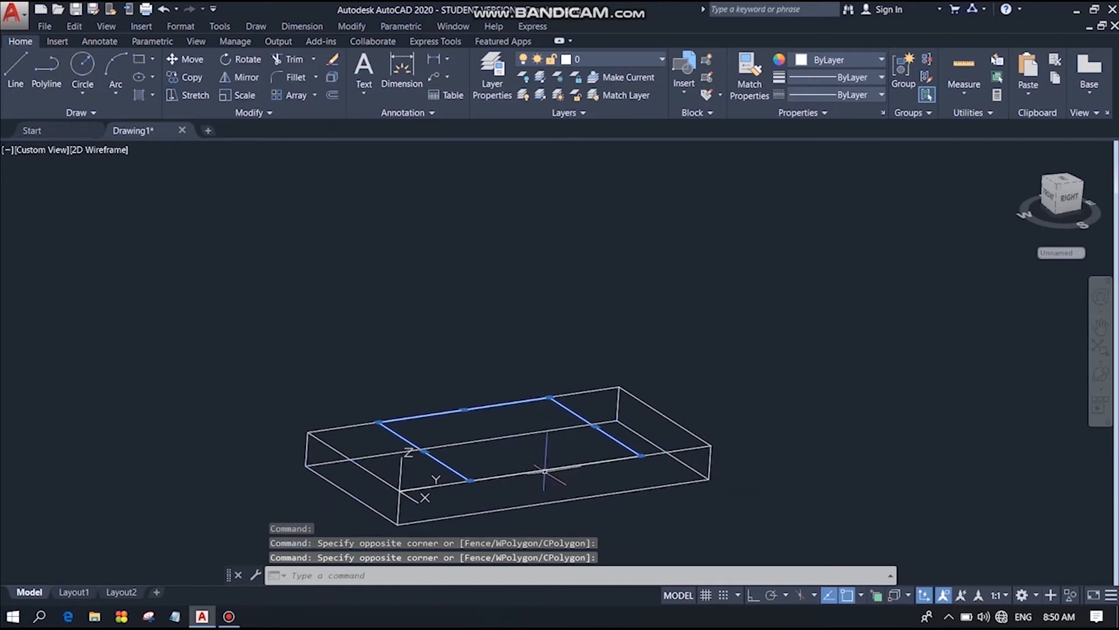
pyautogui.click(550, 466)
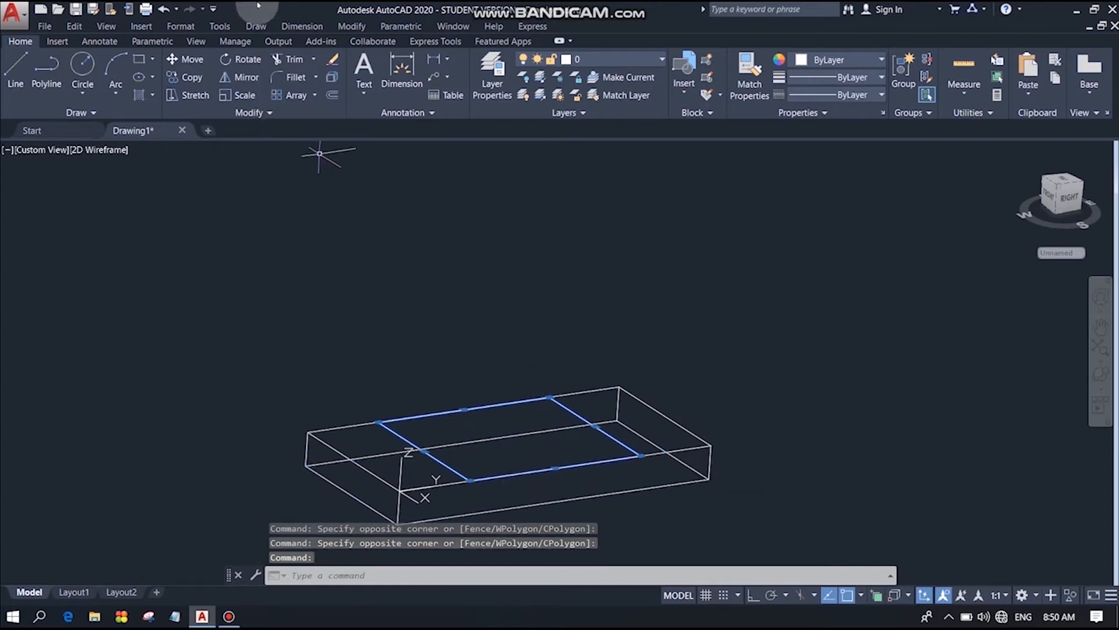
pyautogui.click(352, 26)
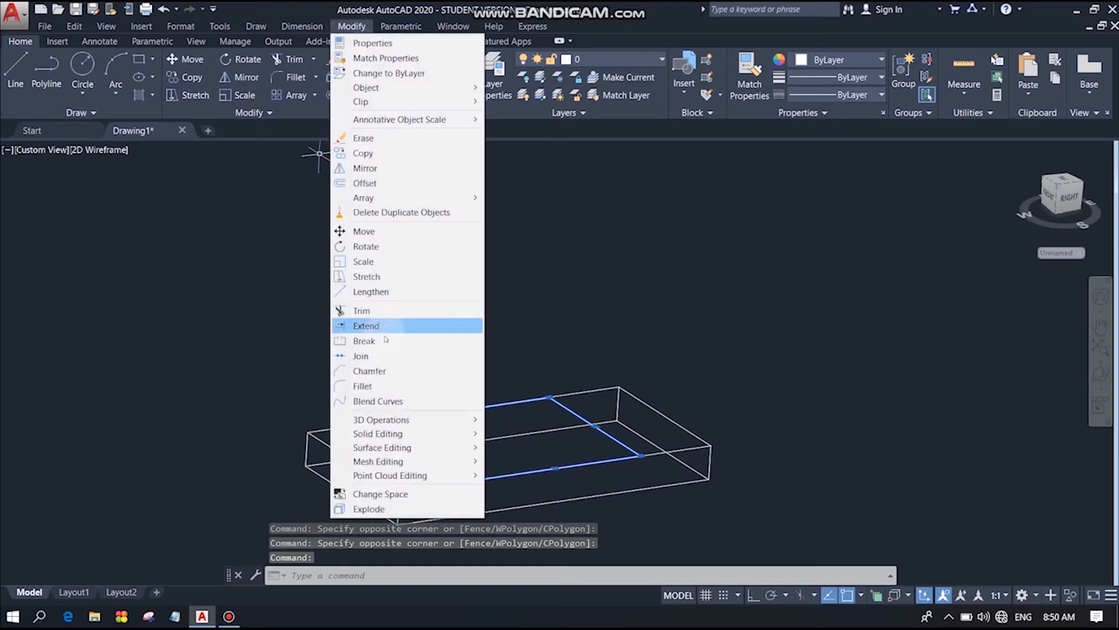
pyautogui.click(361, 355)
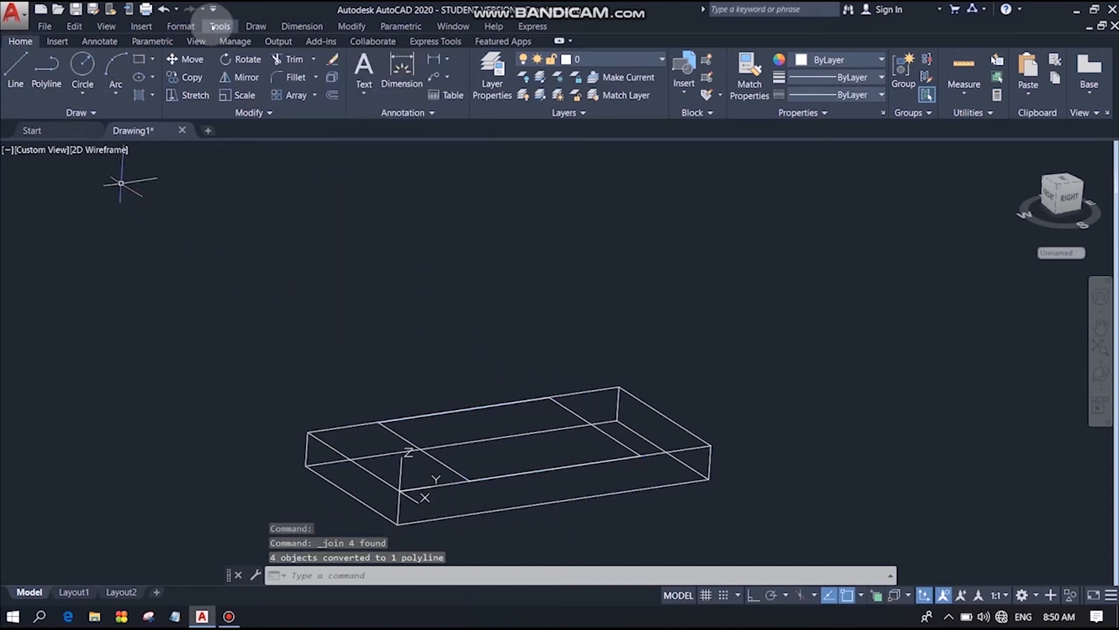
# Extrude the central rectangle on the slab's top face upward by 5.
pyautogui.click(256, 26)
pyautogui.moveTo(329, 40)
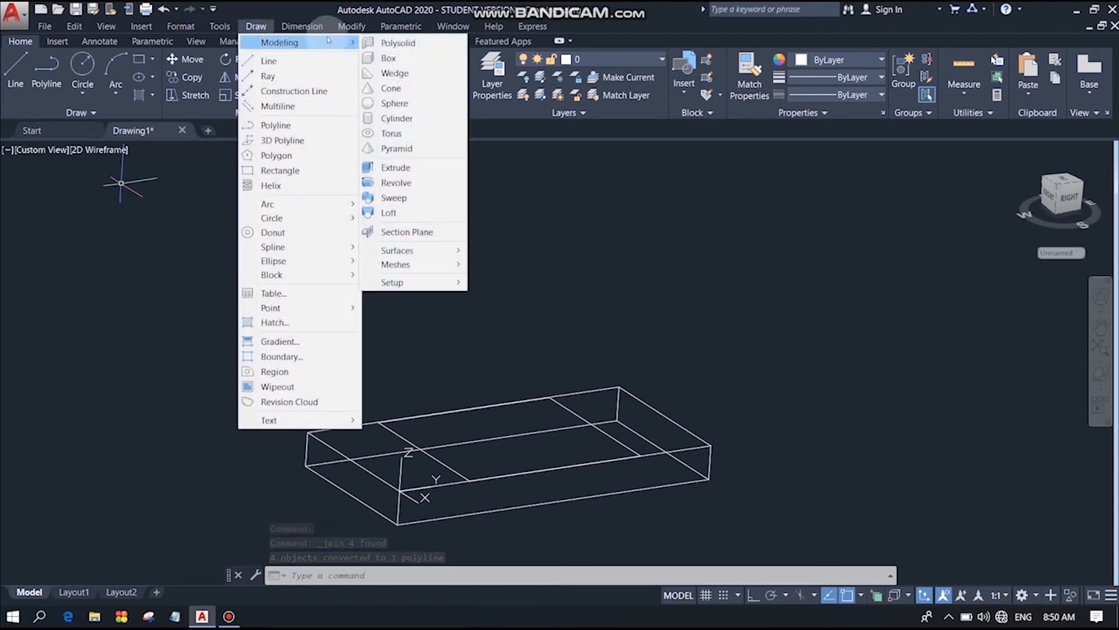
pyautogui.click(413, 170)
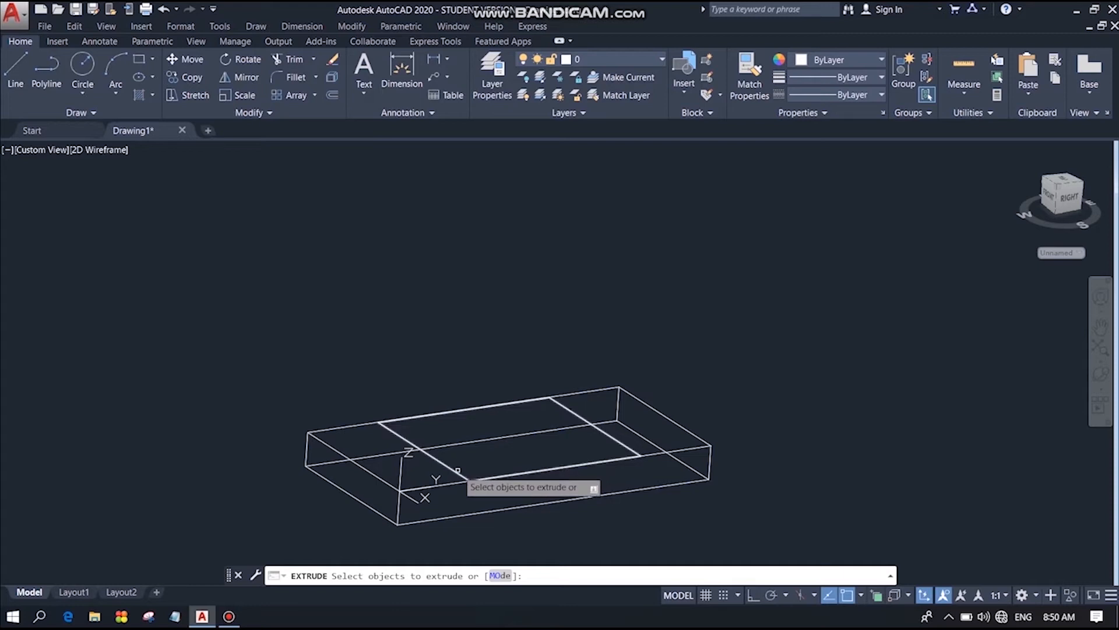
pyautogui.click(458, 471)
pyautogui.rightClick(508, 452)
pyautogui.click(527, 459)
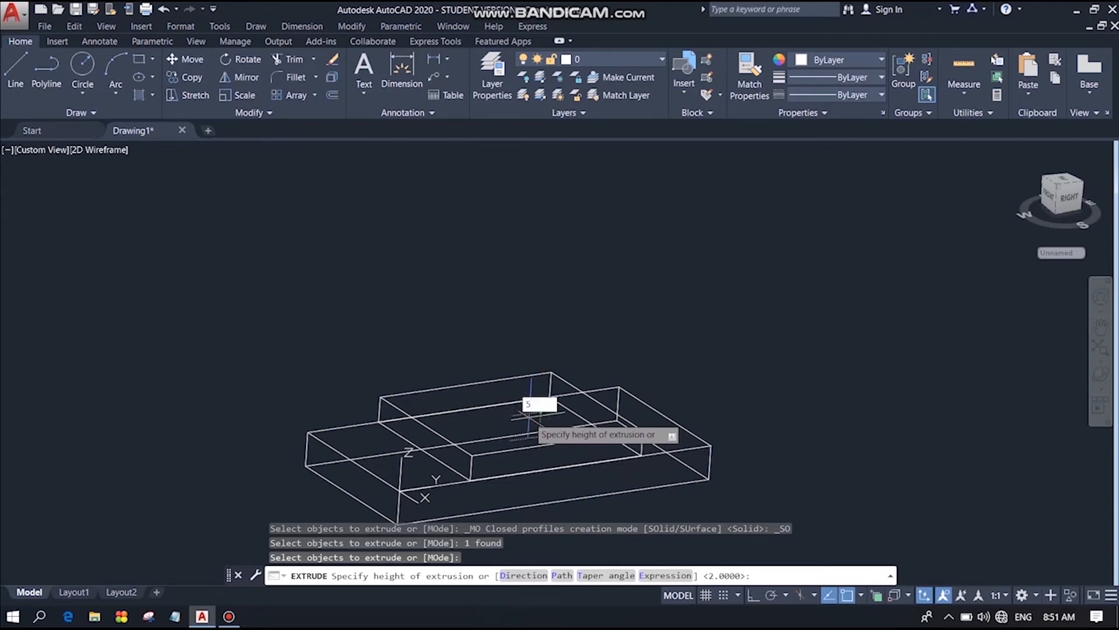
pyautogui.press('Return')
pyautogui.click(837, 353)
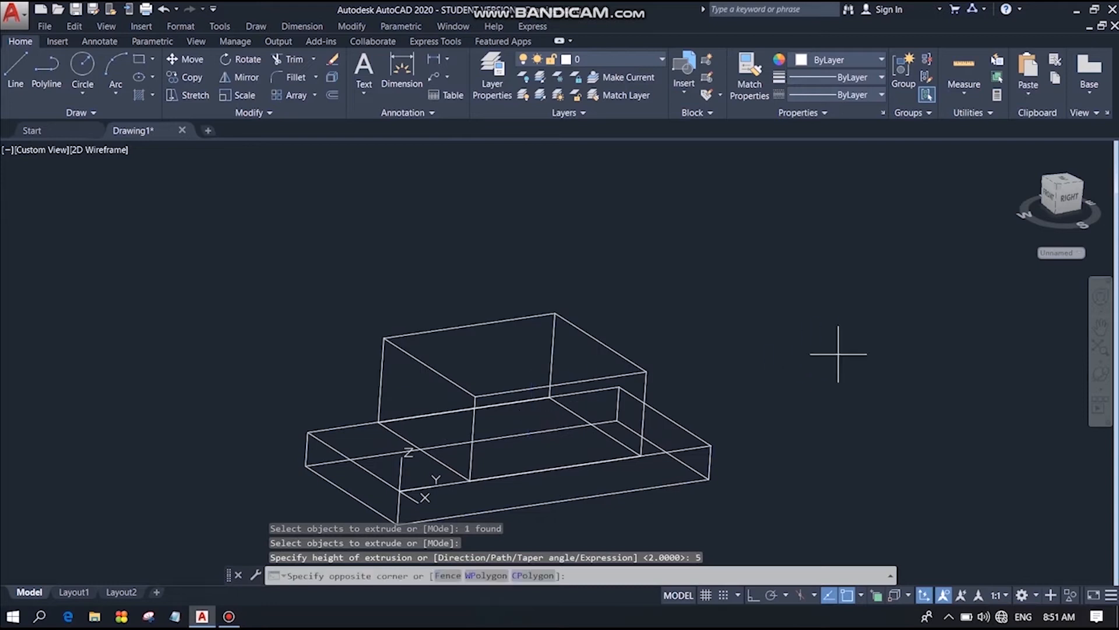
pyautogui.click(824, 369)
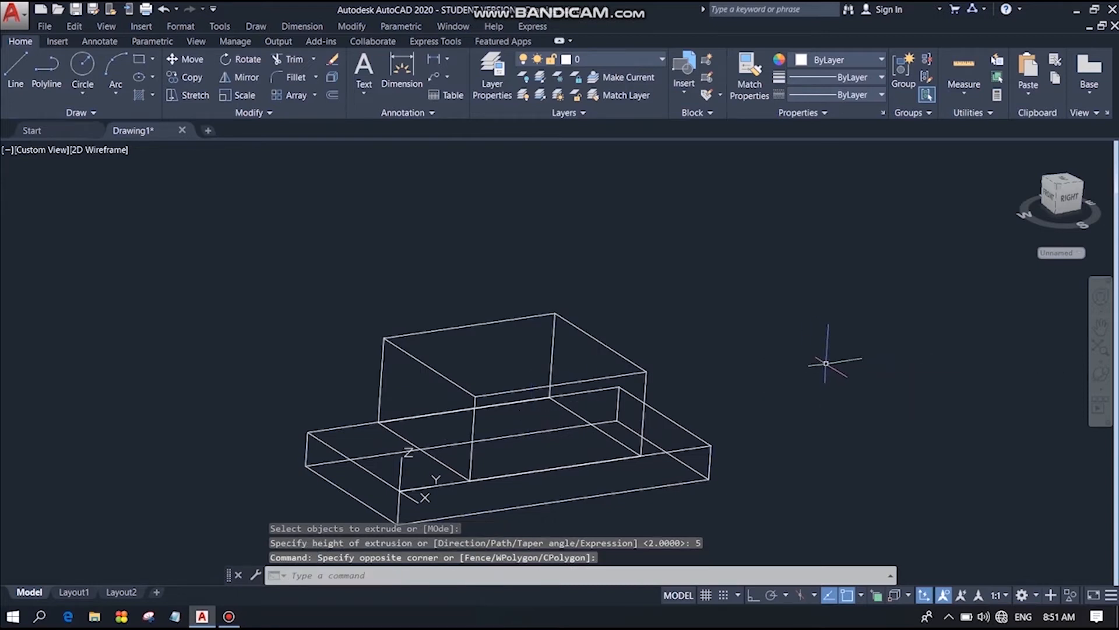
# Set the height of the upper block to 3 by stretching its top face, and clear the selection.
pyautogui.click(615, 376)
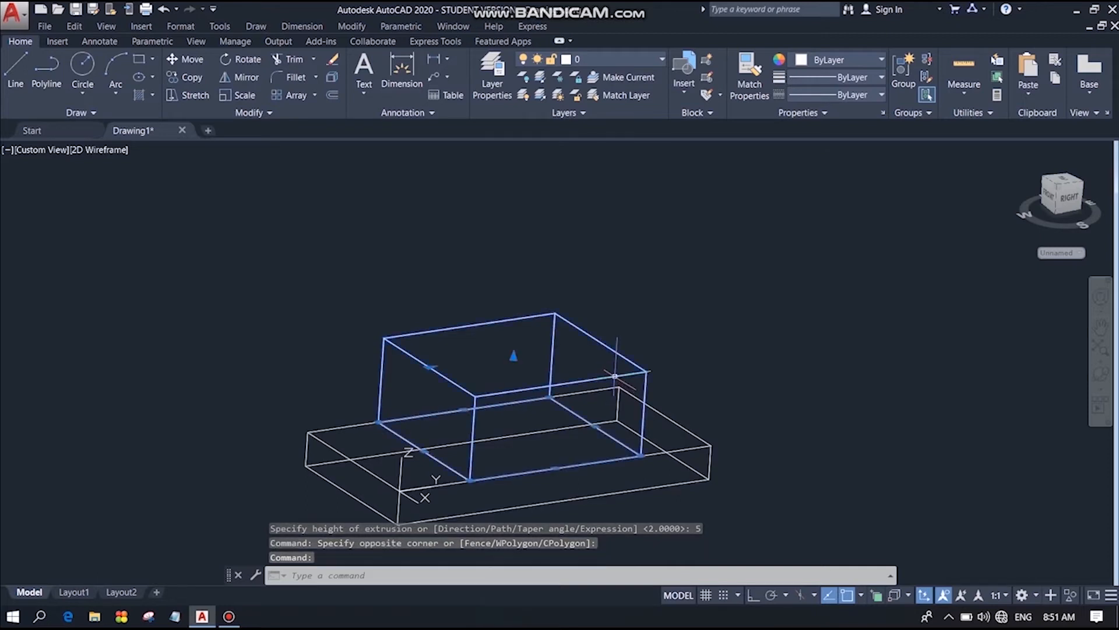
pyautogui.click(512, 357)
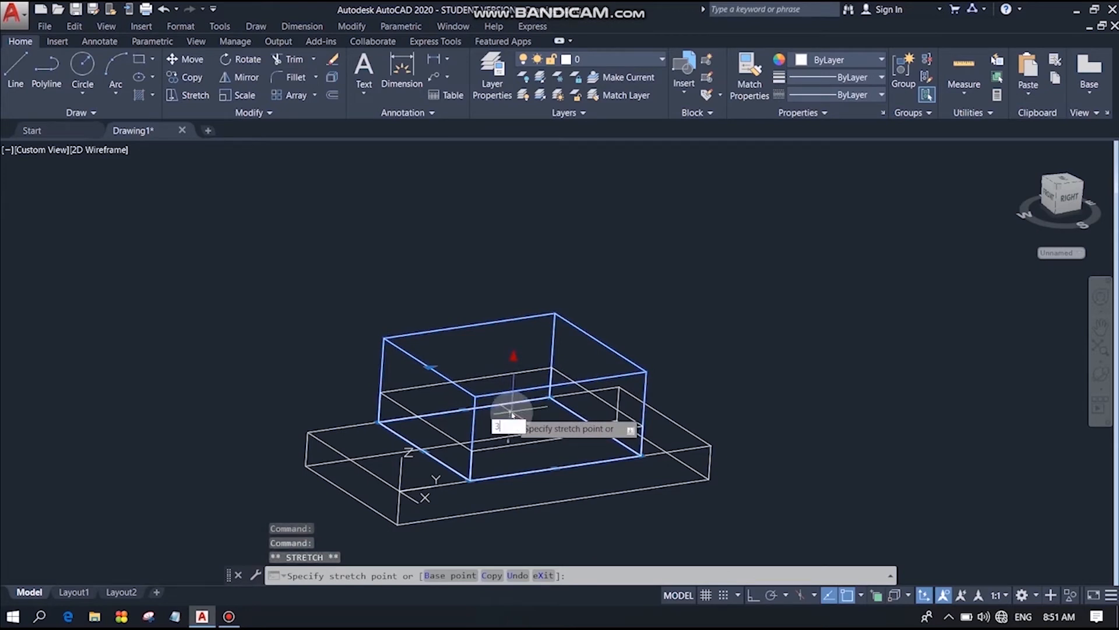
pyautogui.press('Return')
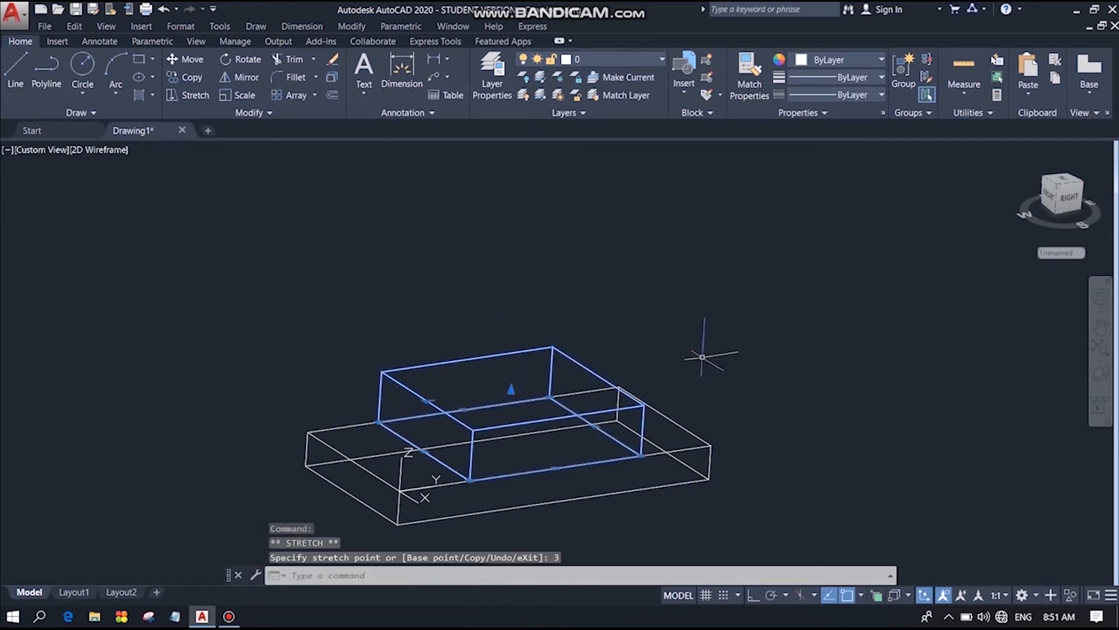
pyautogui.click(727, 336)
pyautogui.click(720, 341)
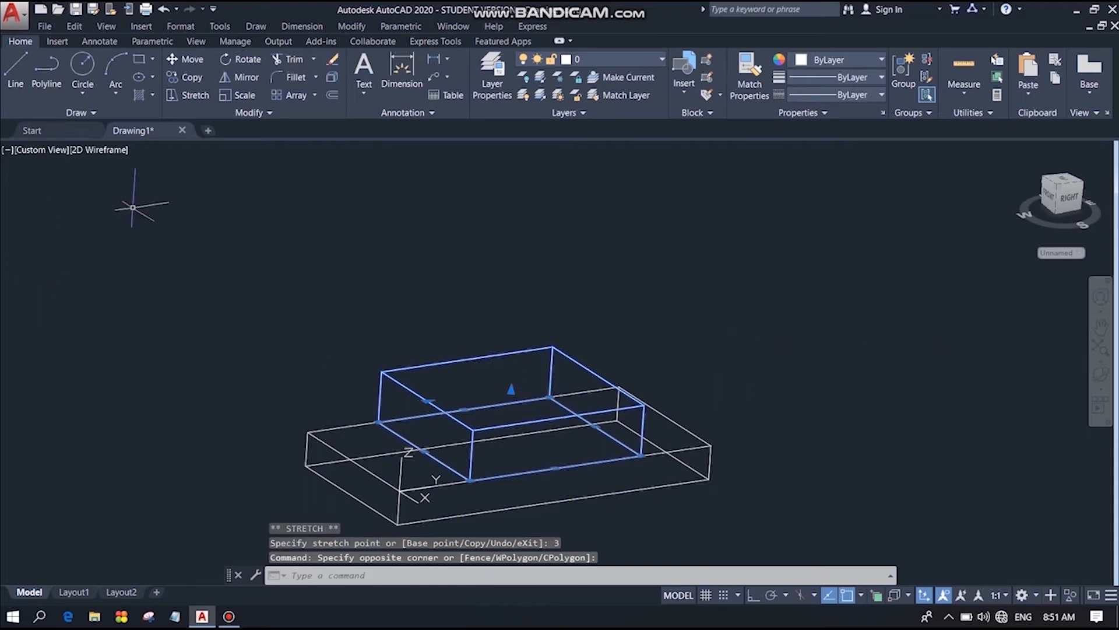
pyautogui.rightClick(201, 275)
pyautogui.click(456, 252)
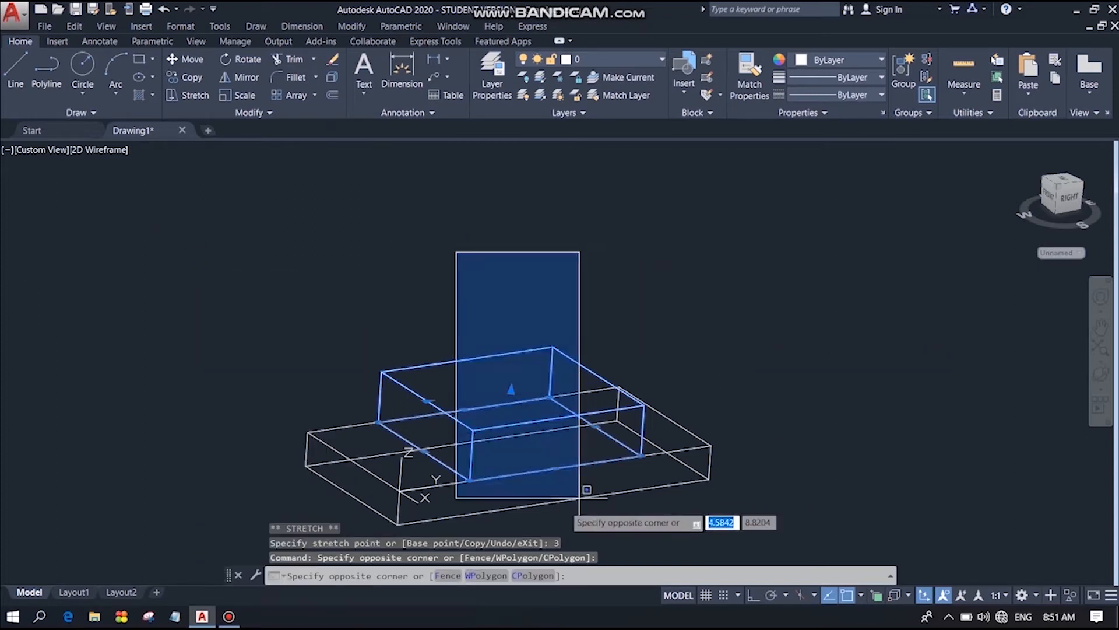
pyautogui.click(635, 366)
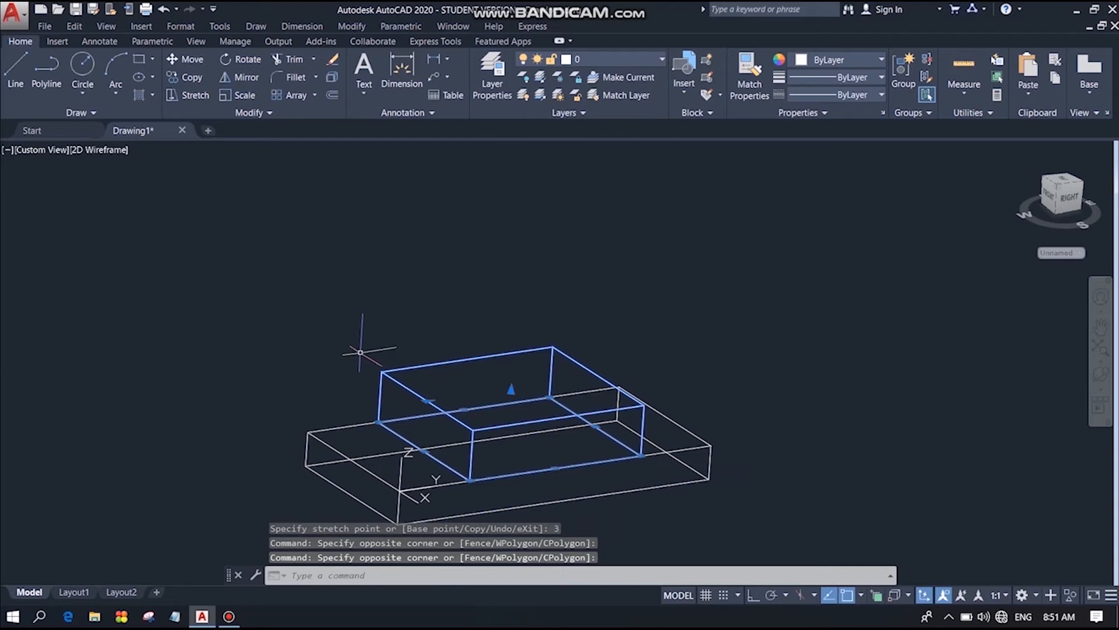
pyautogui.press('Escape')
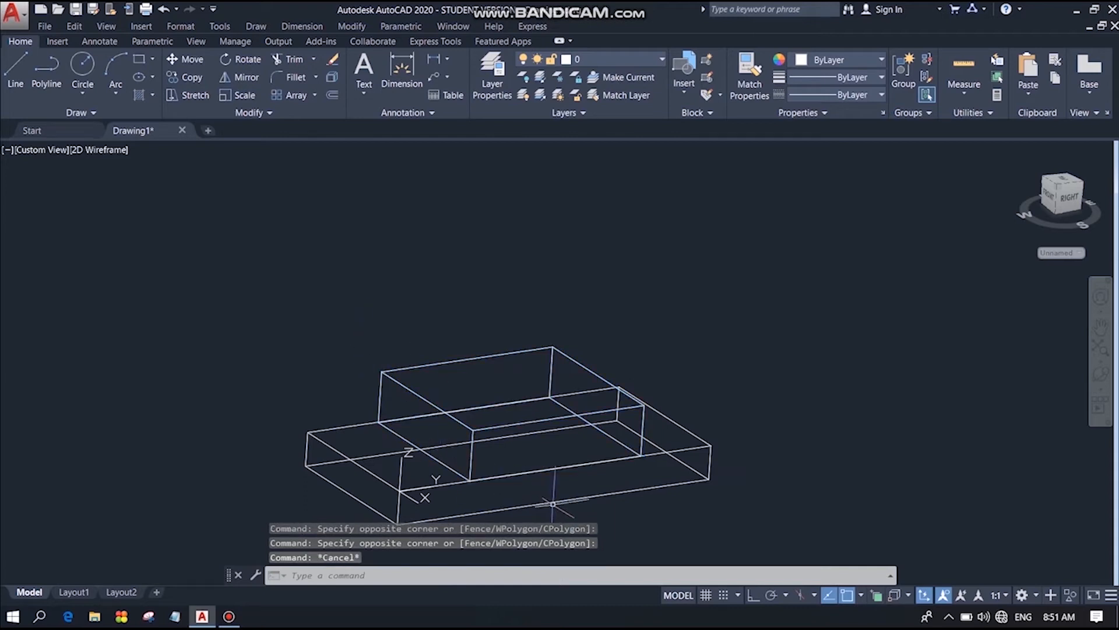
pyautogui.scroll(2, 553, 495)
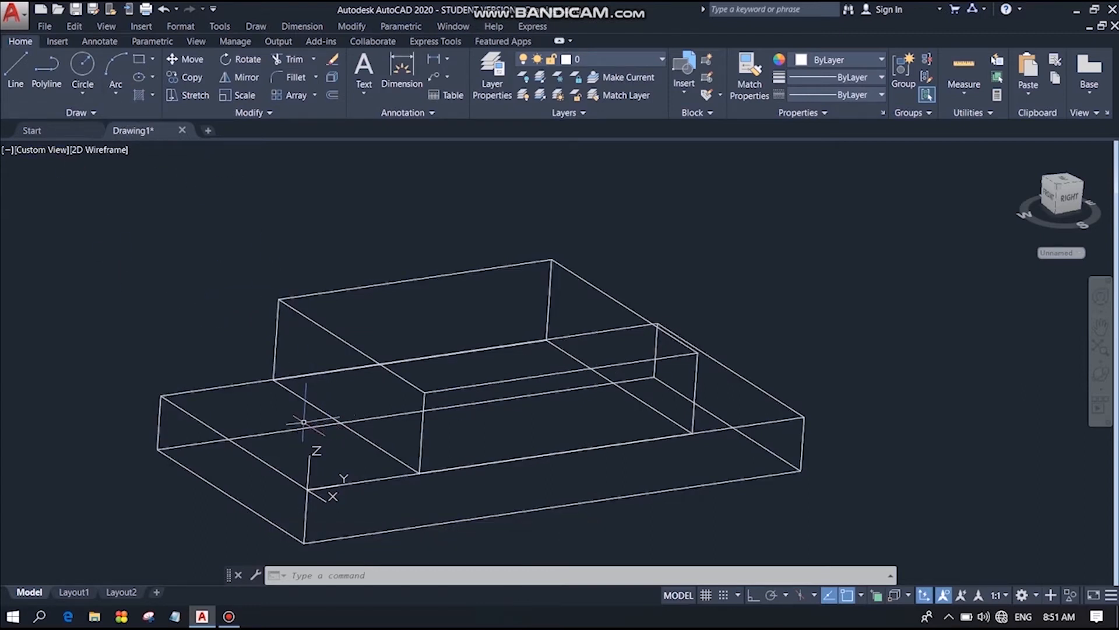
pyautogui.click(96, 86)
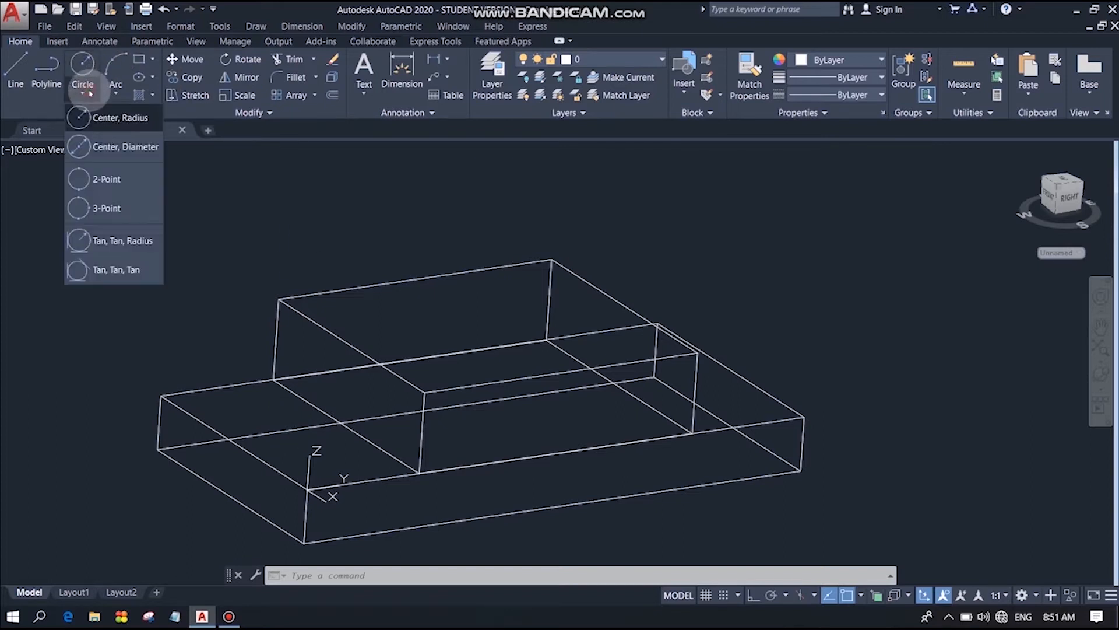
pyautogui.click(130, 147)
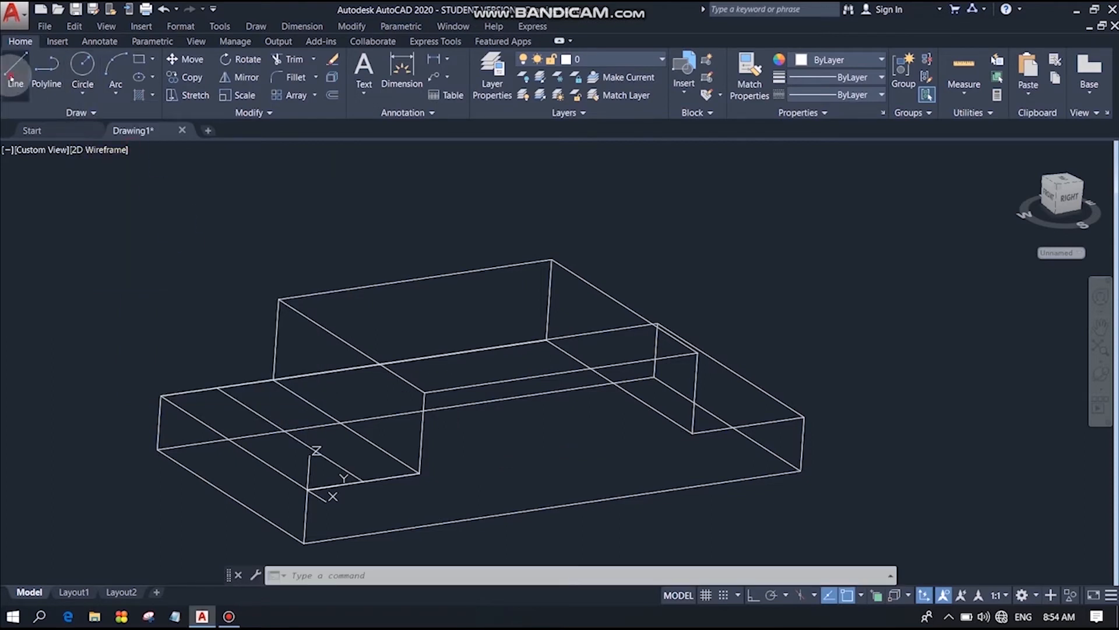
# Draw a line across the slab's bottom face joining the midpoints of its far and near long bottom edges.
pyautogui.click(12, 73)
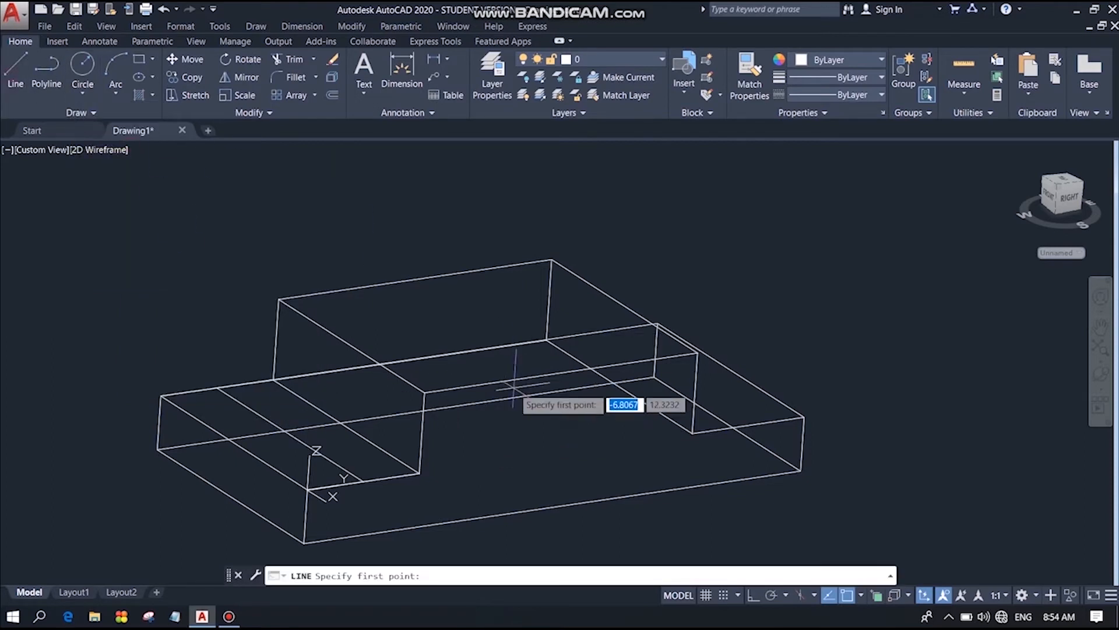
pyautogui.click(406, 414)
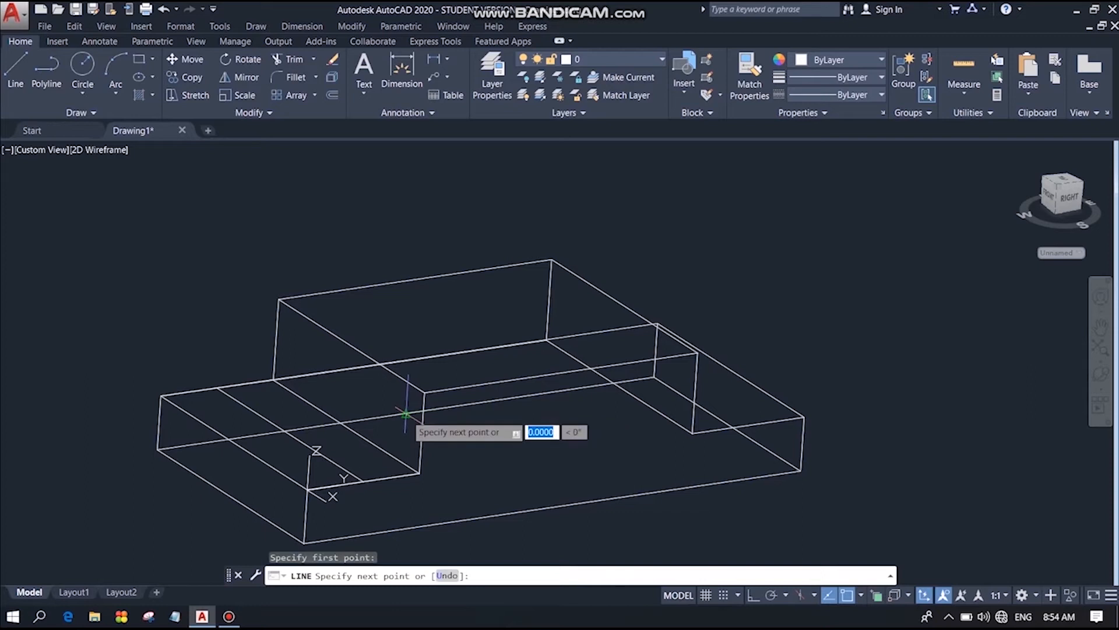
pyautogui.click(552, 506)
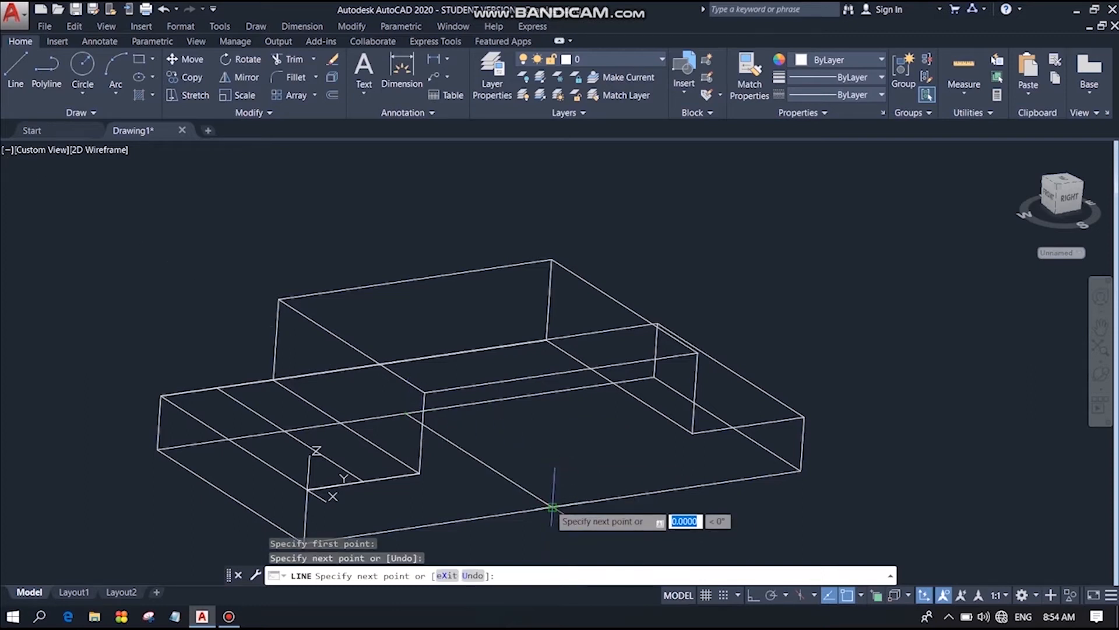
pyautogui.press('Return')
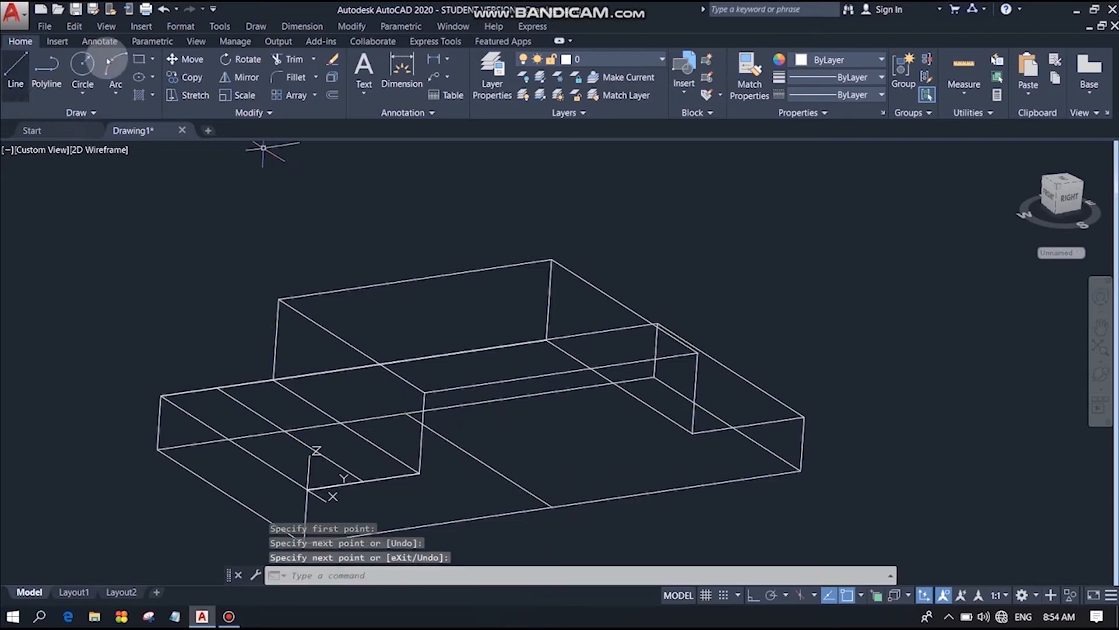
# Draw a circle of radius 3 centred on the midpoint of the line across the slab's bottom face.
pyautogui.click(82, 65)
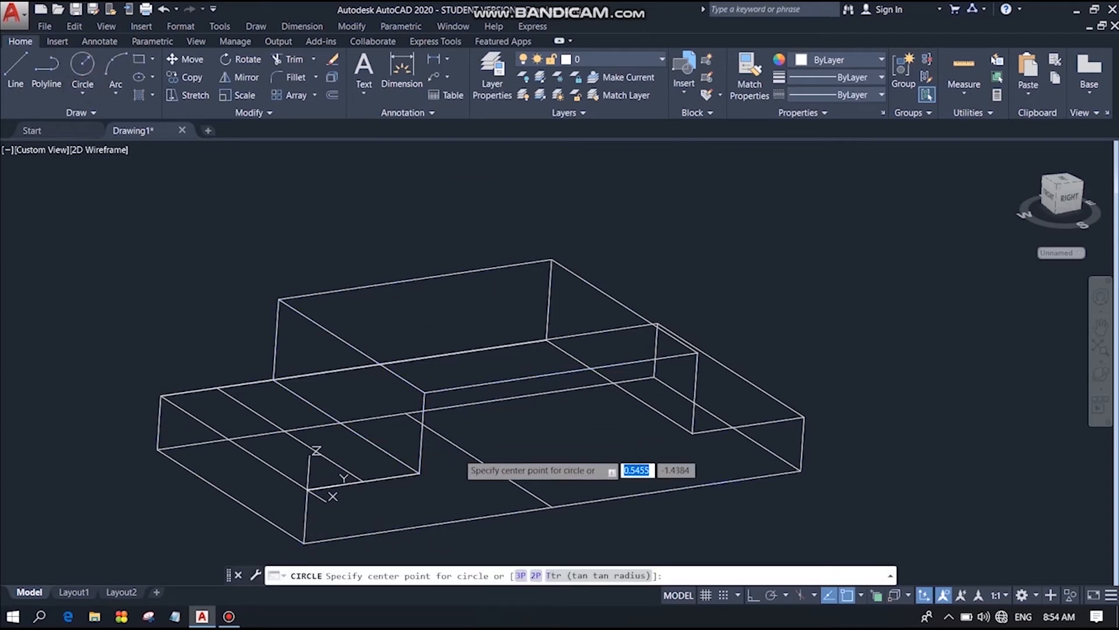
pyautogui.click(479, 461)
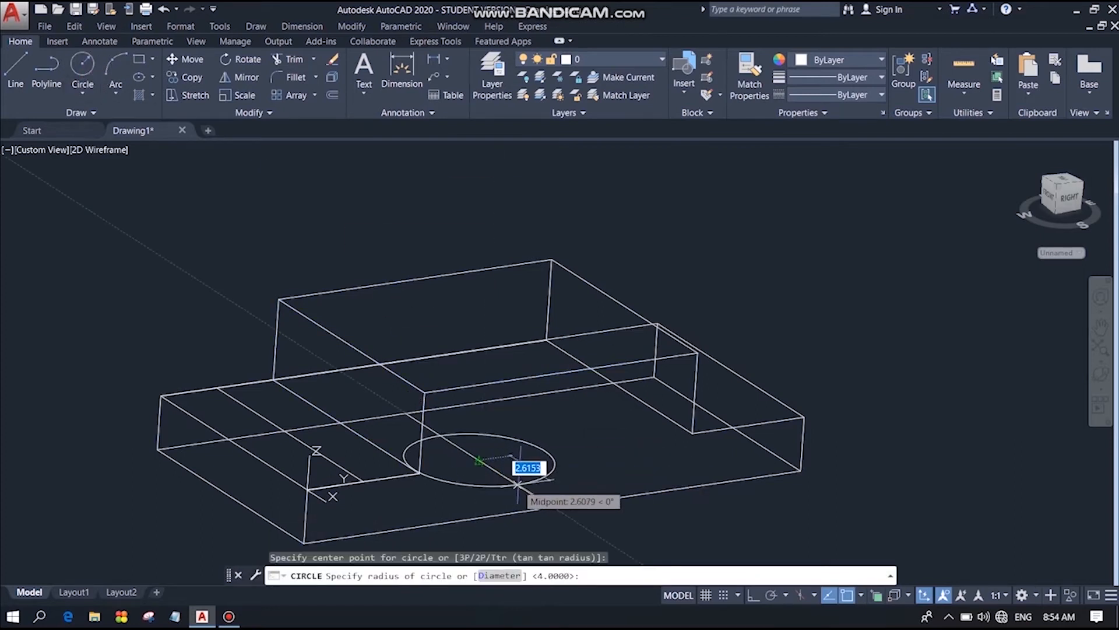
pyautogui.write('3')
pyautogui.press('Return')
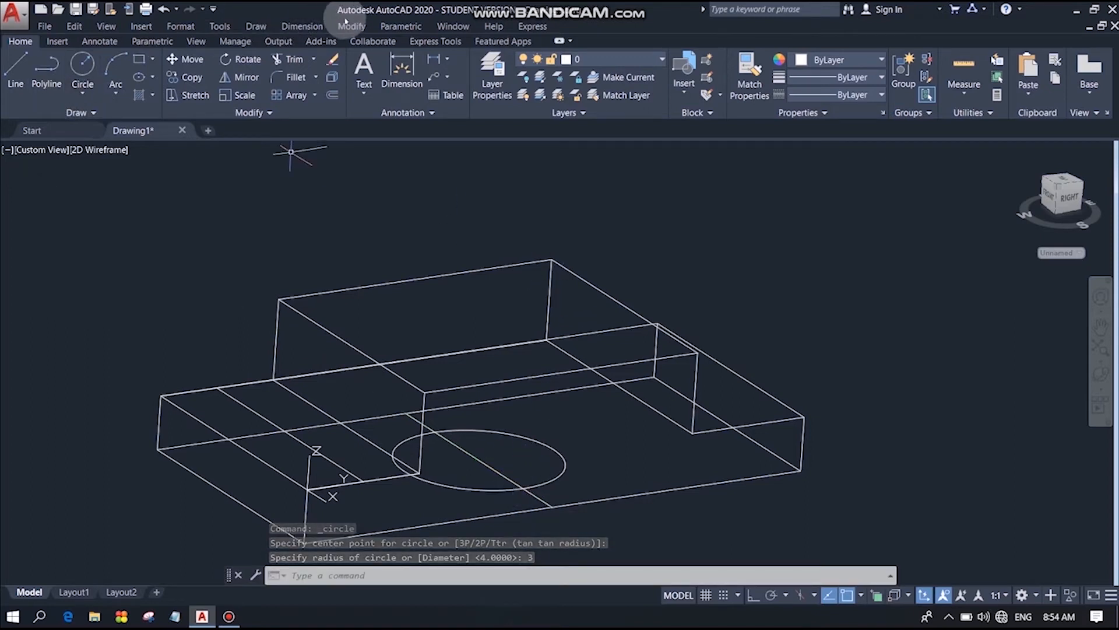
# Extrude the circle upward into a solid cylinder, taking its height from the slab's far top corner.
pyautogui.click(256, 26)
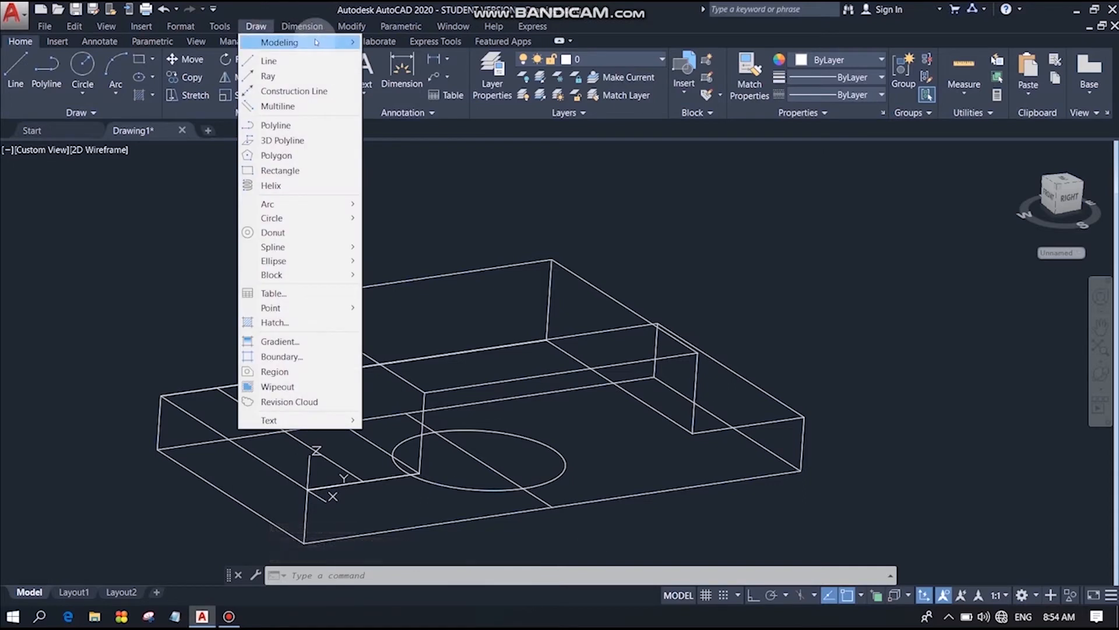
pyautogui.moveTo(291, 41)
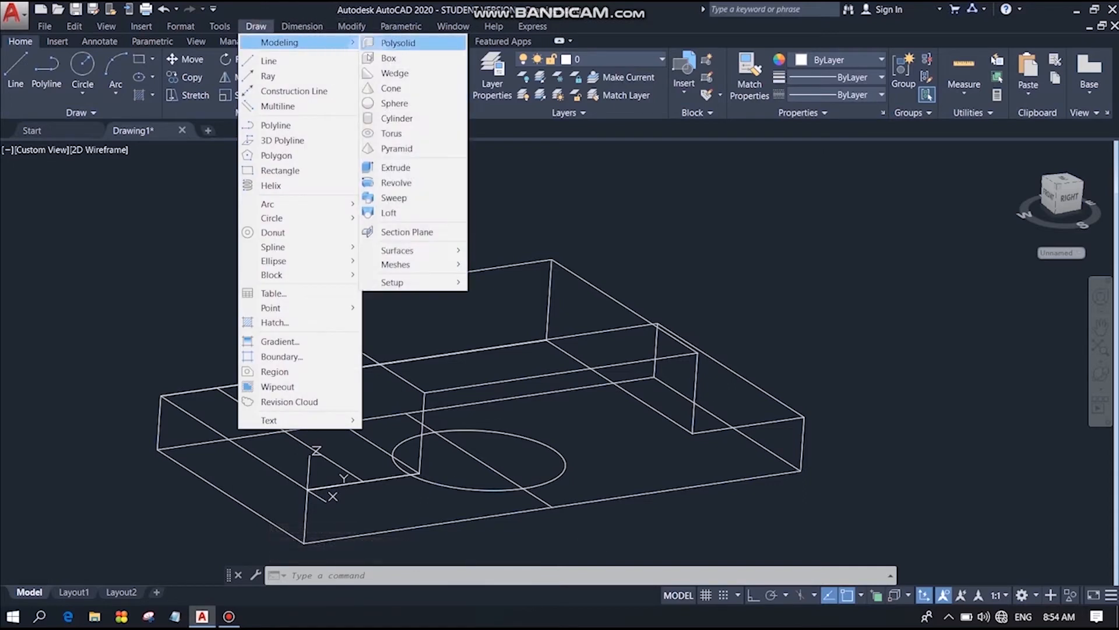
pyautogui.click(452, 168)
pyautogui.click(554, 474)
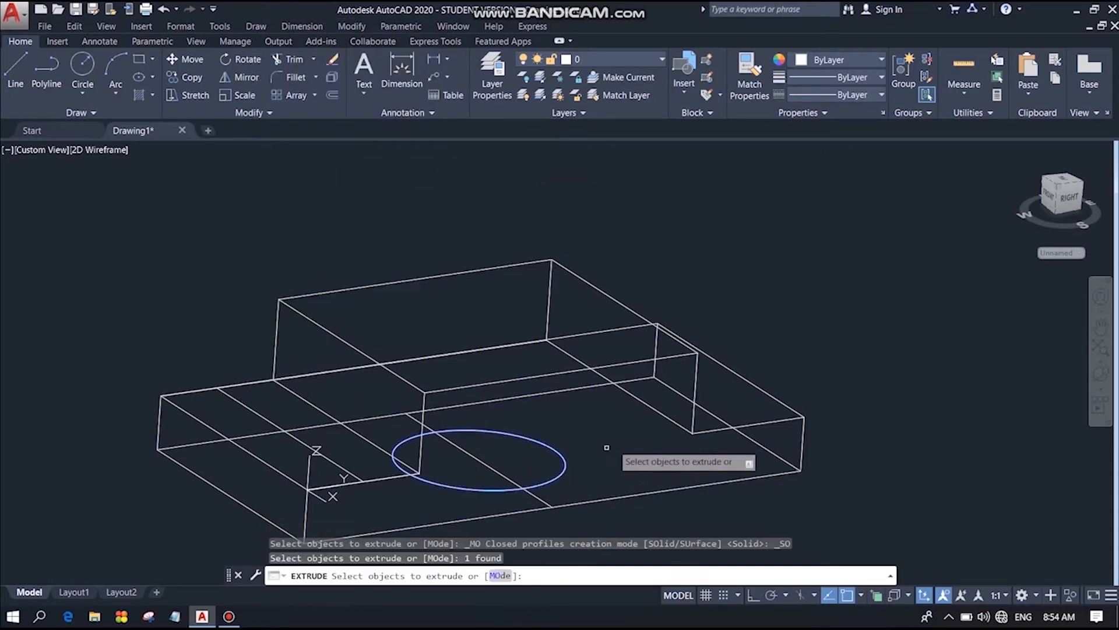
pyautogui.rightClick(617, 445)
pyautogui.click(648, 452)
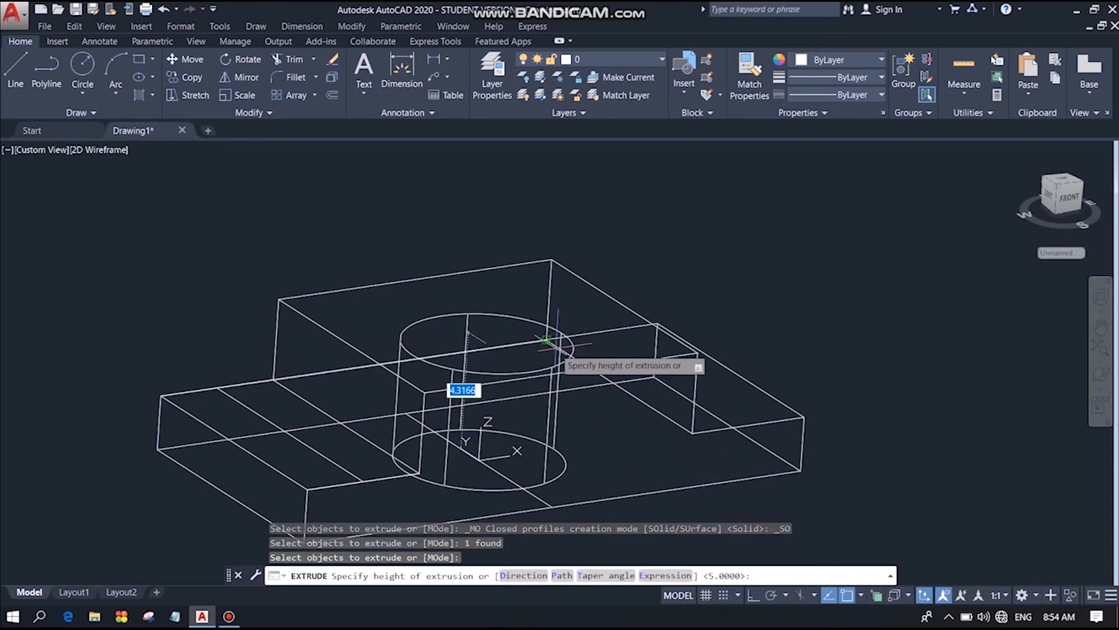
pyautogui.click(658, 323)
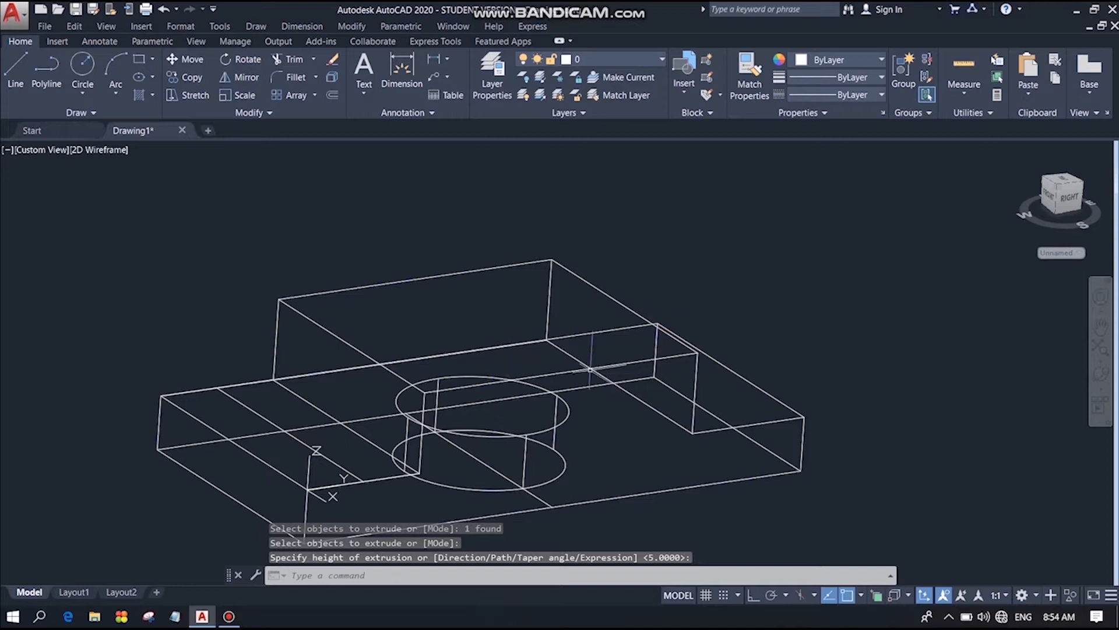
pyautogui.click(551, 415)
pyautogui.click(549, 428)
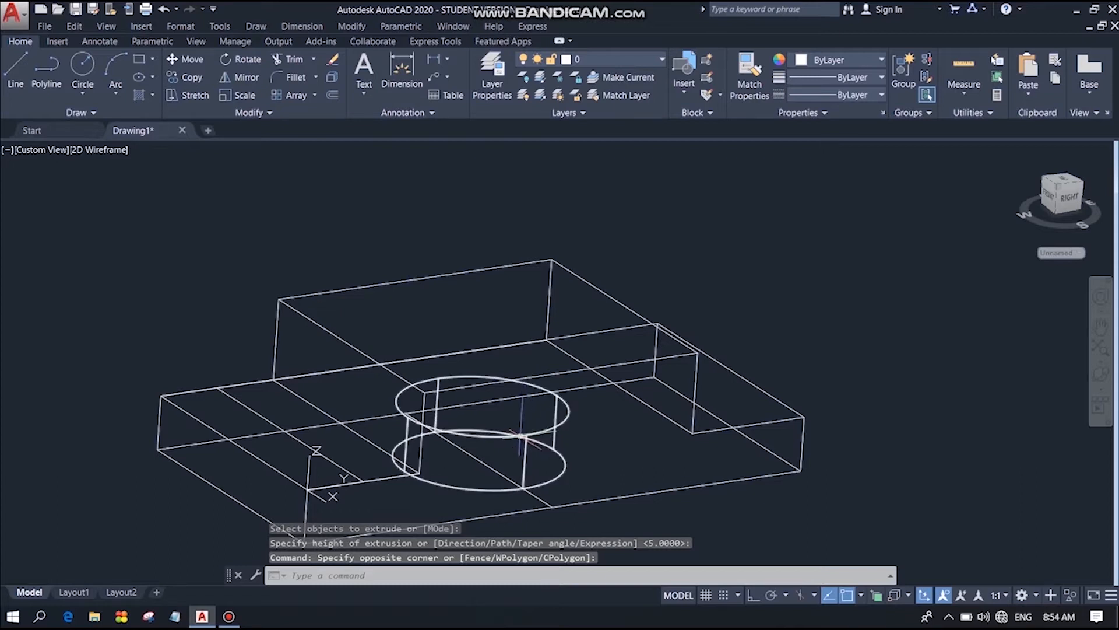
# Stretch the top of the cylinder up to the midpoint of the upper block's far top edge.
pyautogui.click(521, 436)
pyautogui.click(483, 406)
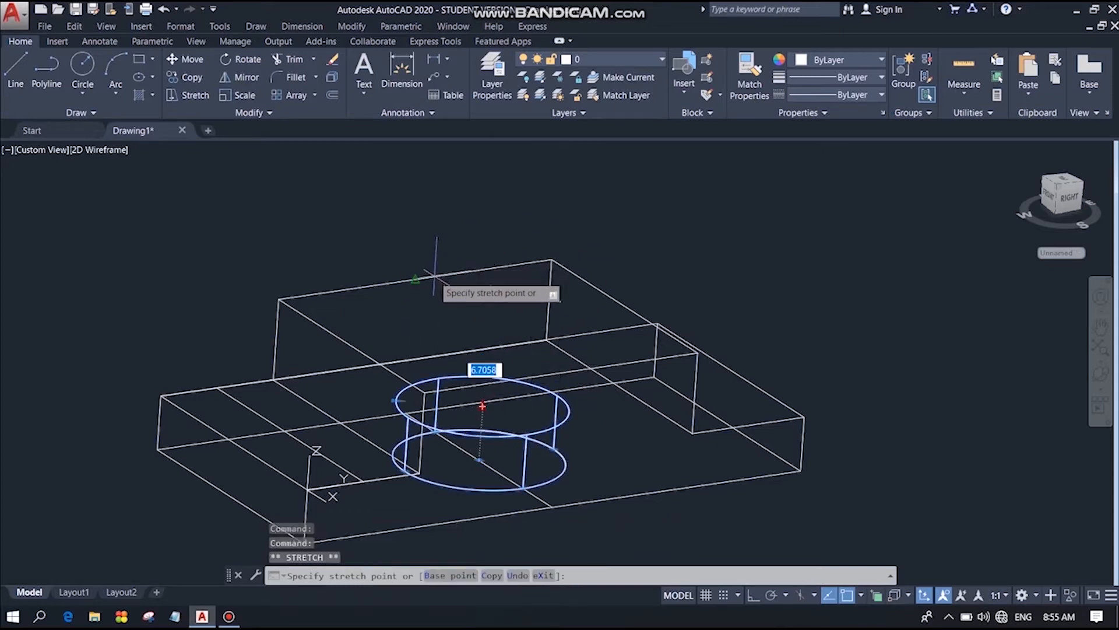
pyautogui.click(412, 277)
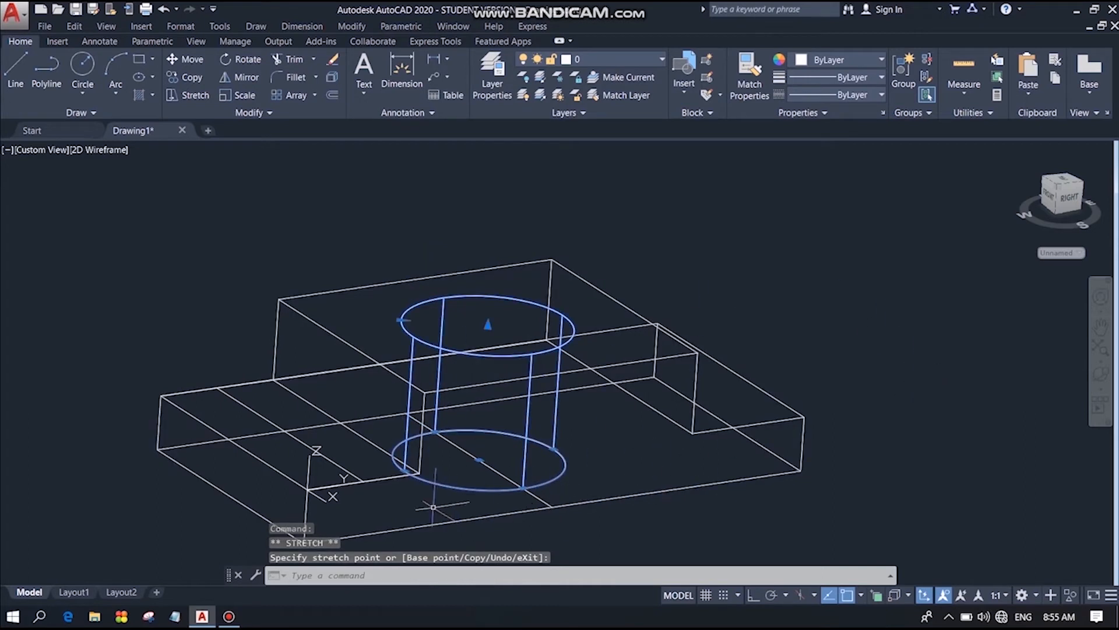
# Try to delete the construction line through the cylinder's base, and undo the deletion.
pyautogui.click(536, 494)
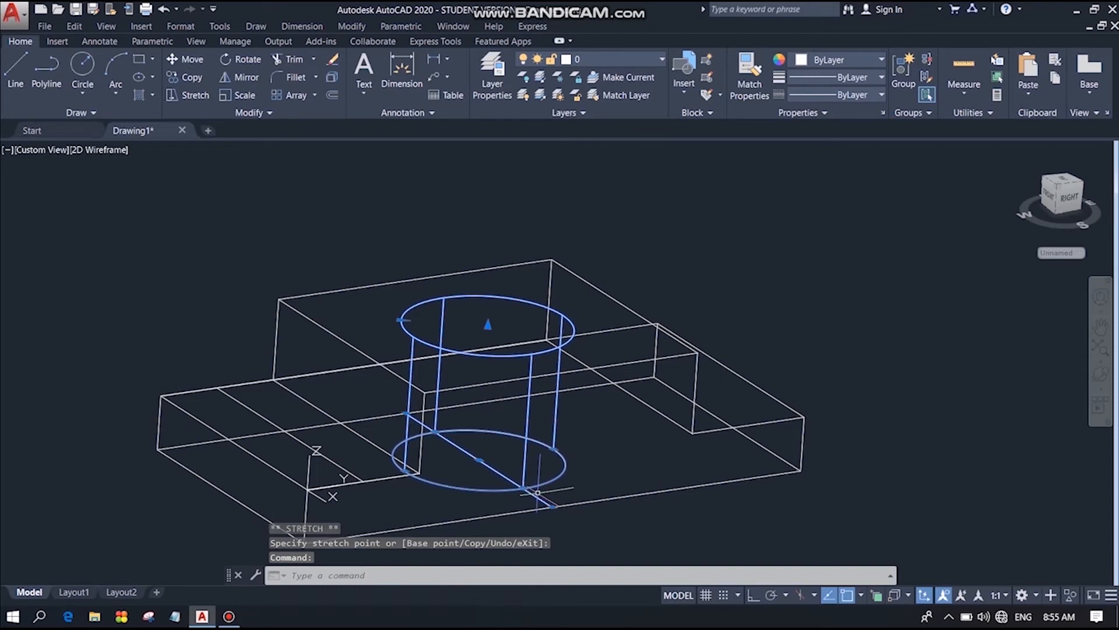
pyautogui.press('Delete')
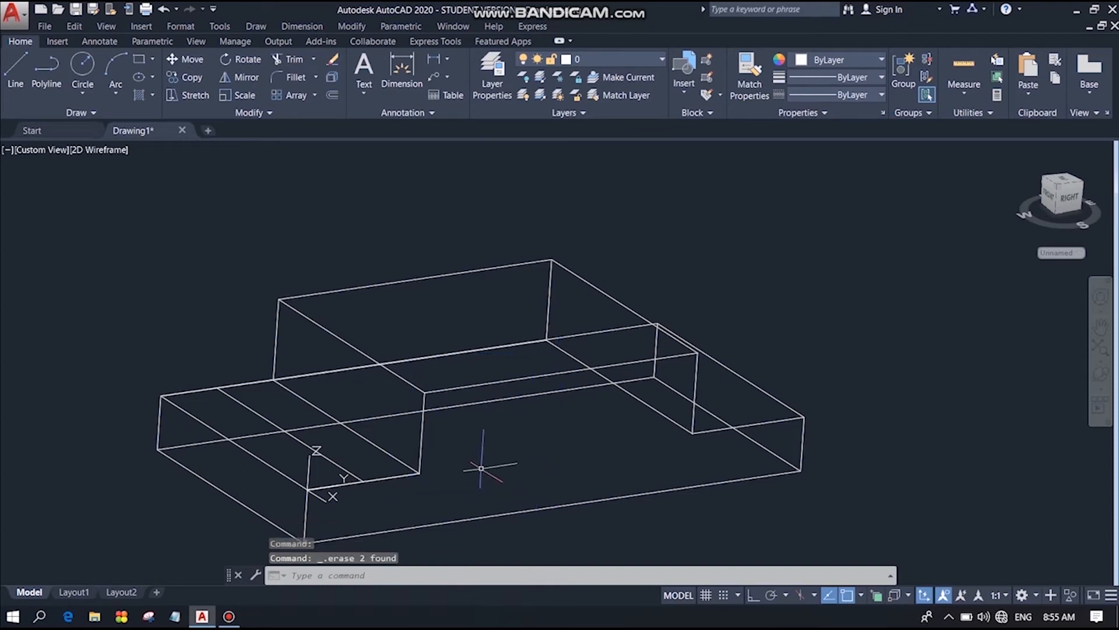
pyautogui.hotkey('ctrl', 'z')
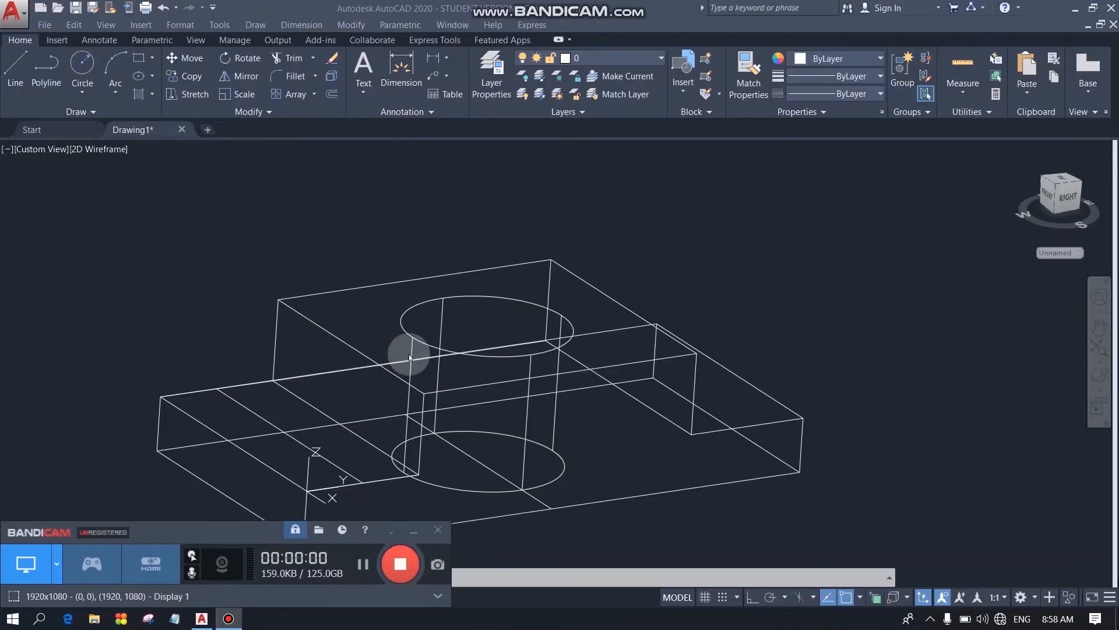
# Subtract the radius 3 cylinder from the stepped solid to cut a hole through the block and slab.
pyautogui.click(413, 528)
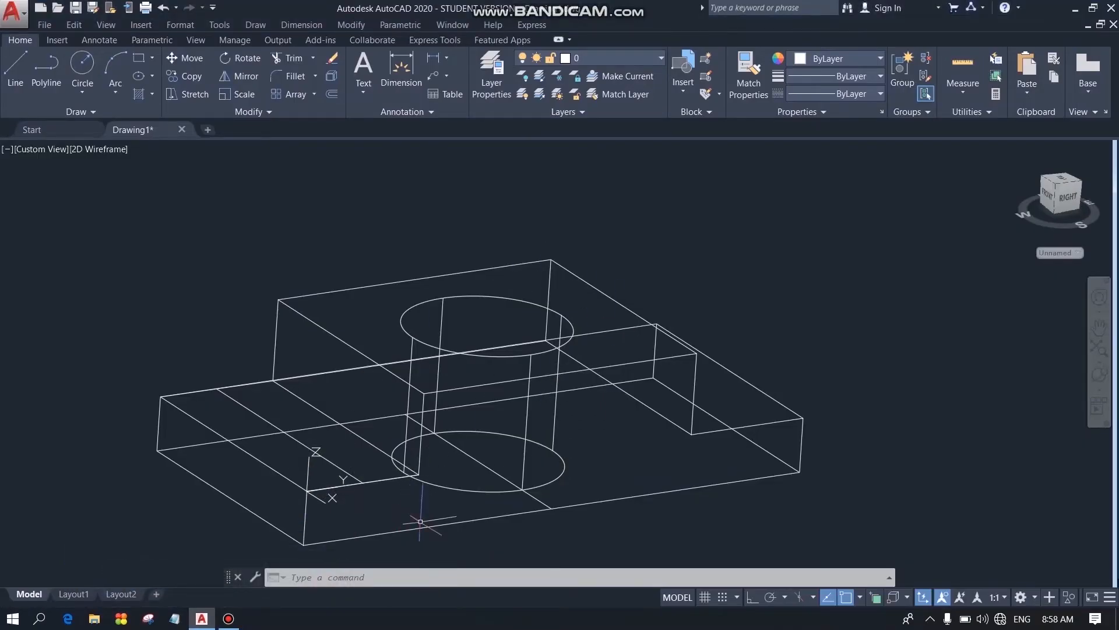
pyautogui.click(352, 25)
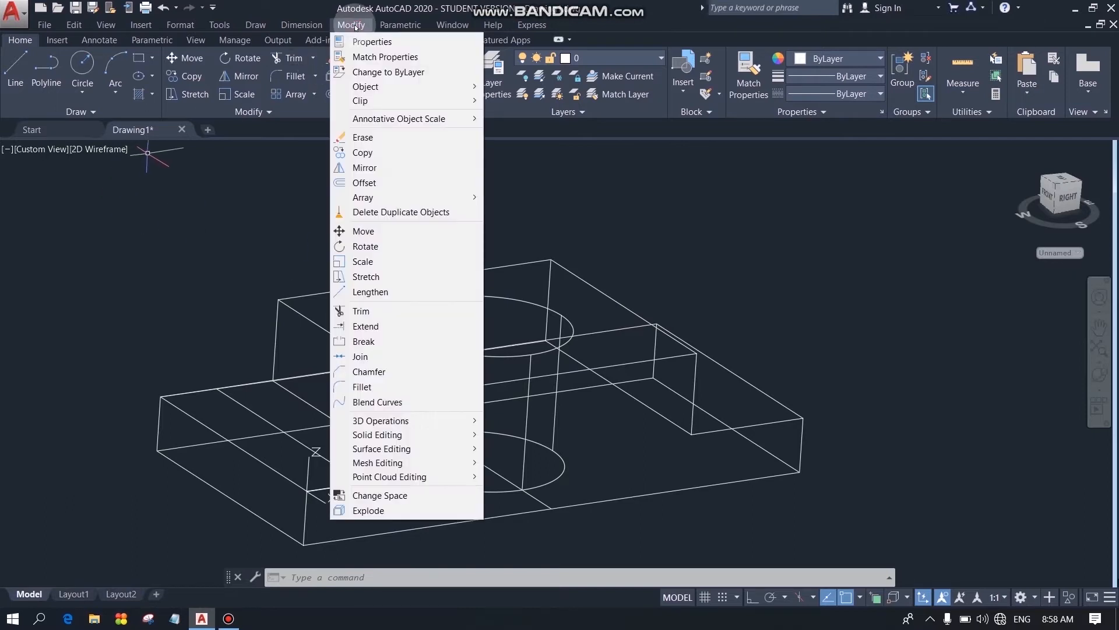
pyautogui.moveTo(394, 434)
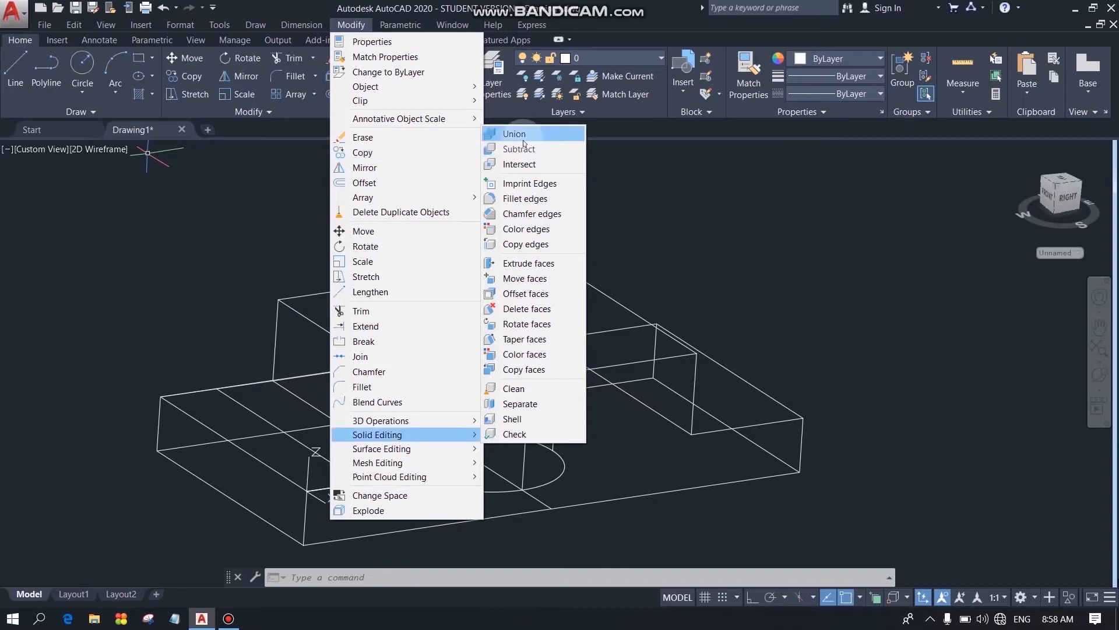
pyautogui.click(551, 150)
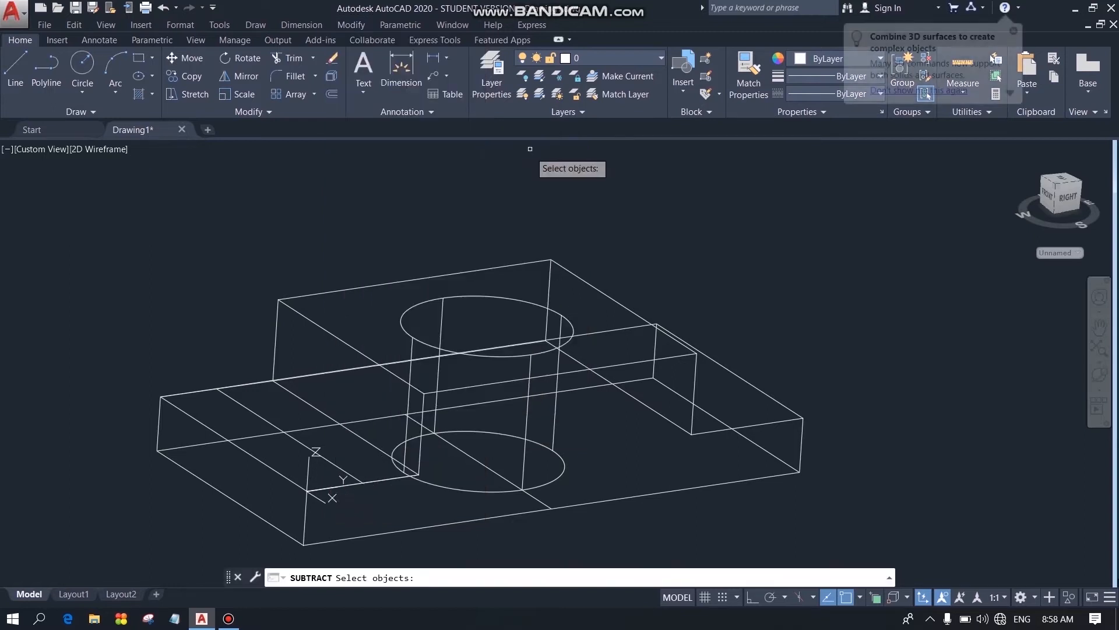
pyautogui.click(657, 325)
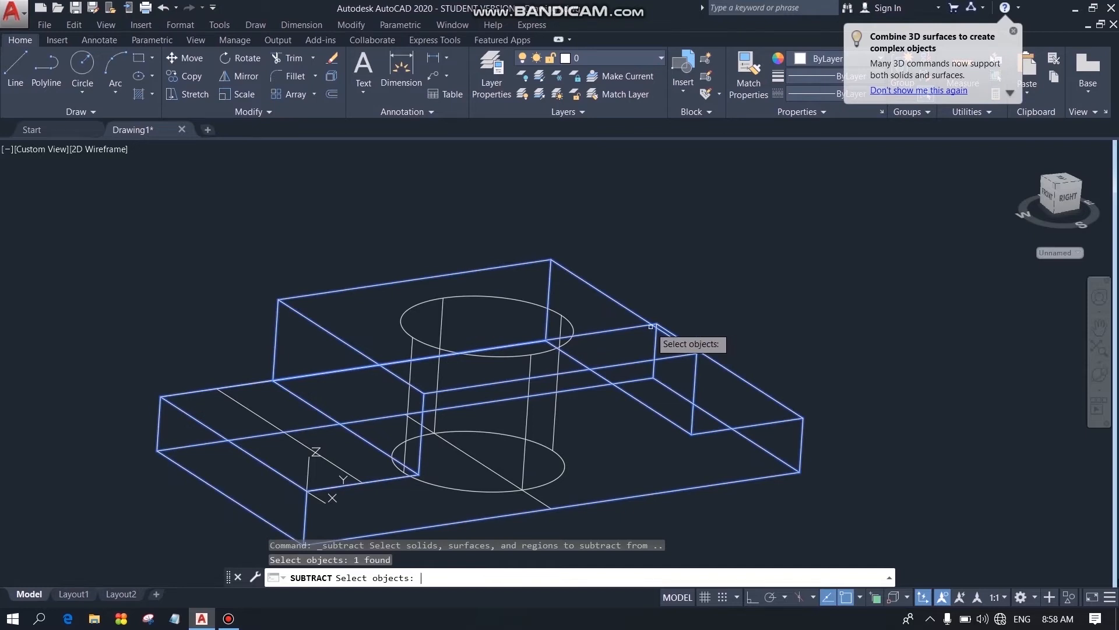
pyautogui.press('Return')
pyautogui.click(573, 334)
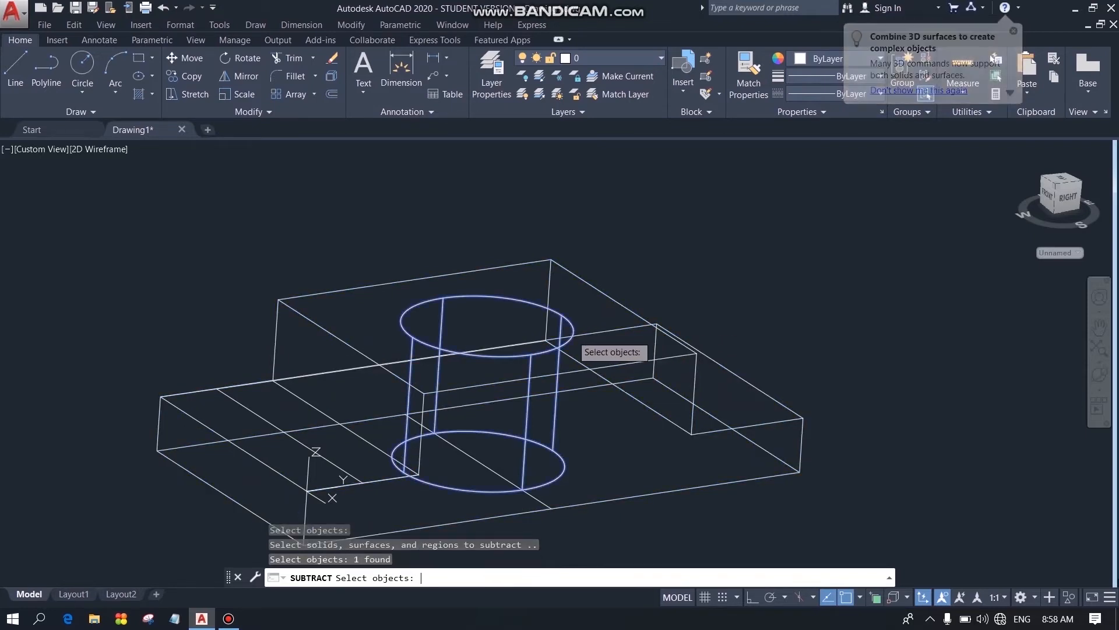
pyautogui.press('Return')
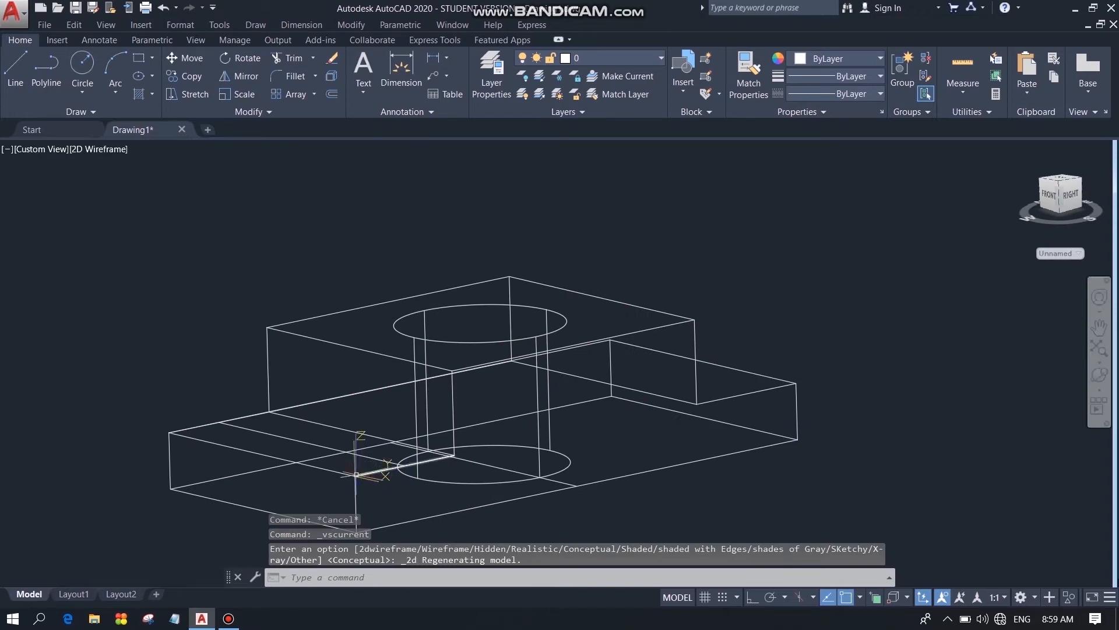
# Reorient the UCS so its X axis points down the slab's vertical corner edge at the origin.
pyautogui.click(378, 479)
pyautogui.moveTo(379, 482)
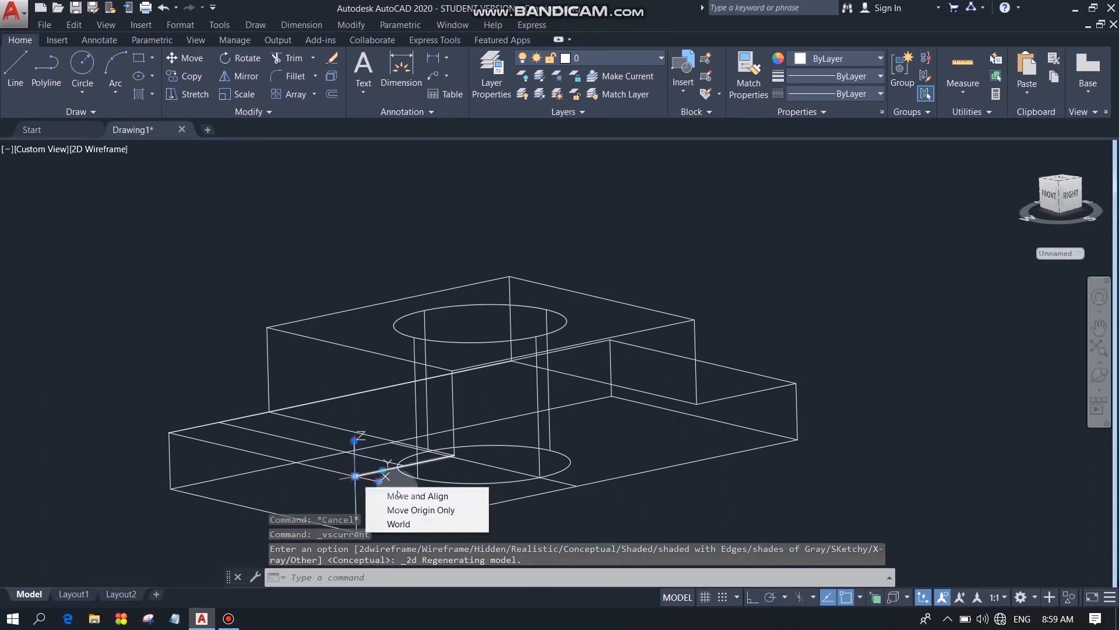
pyautogui.click(379, 480)
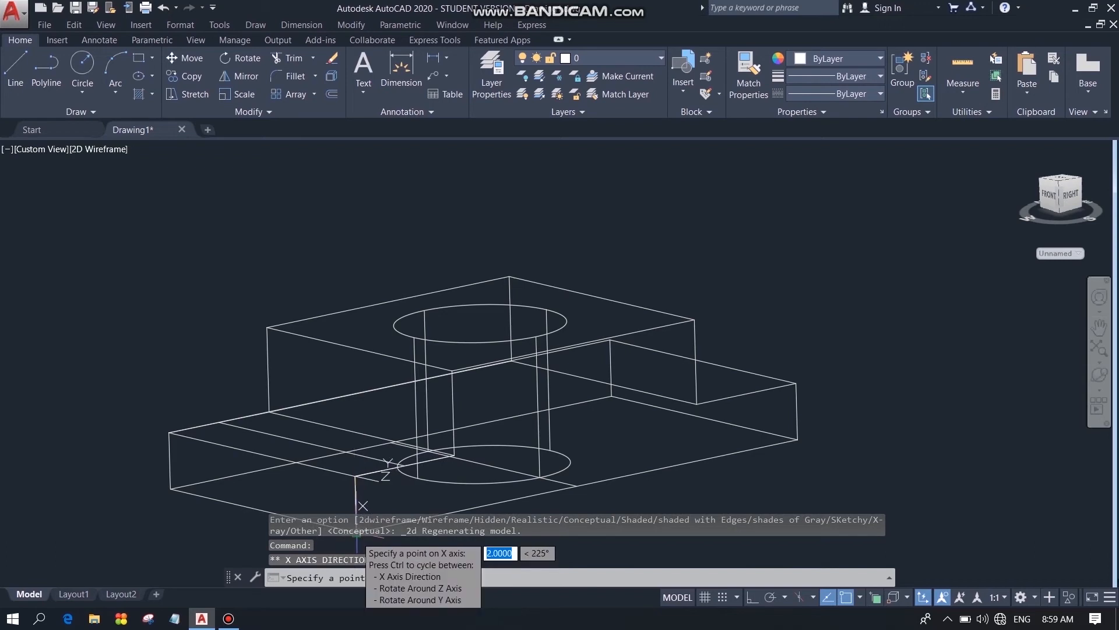
pyautogui.click(356, 535)
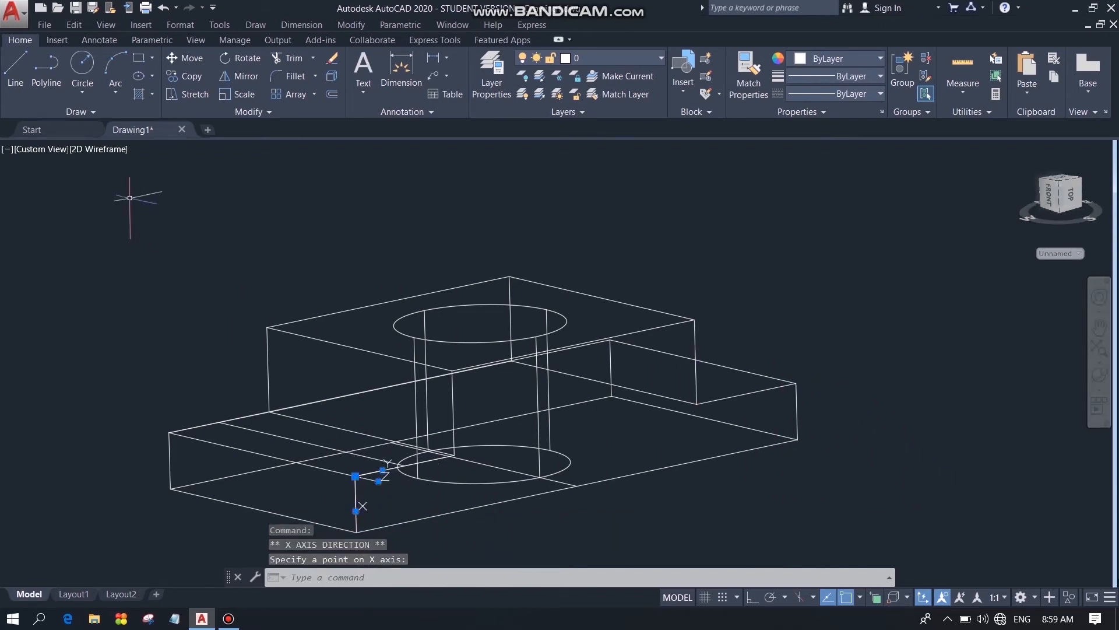
# Draw a vertical line on the long side face, from the midpoint of the far step's top edge to the slab's bottom edge.
pyautogui.click(15, 70)
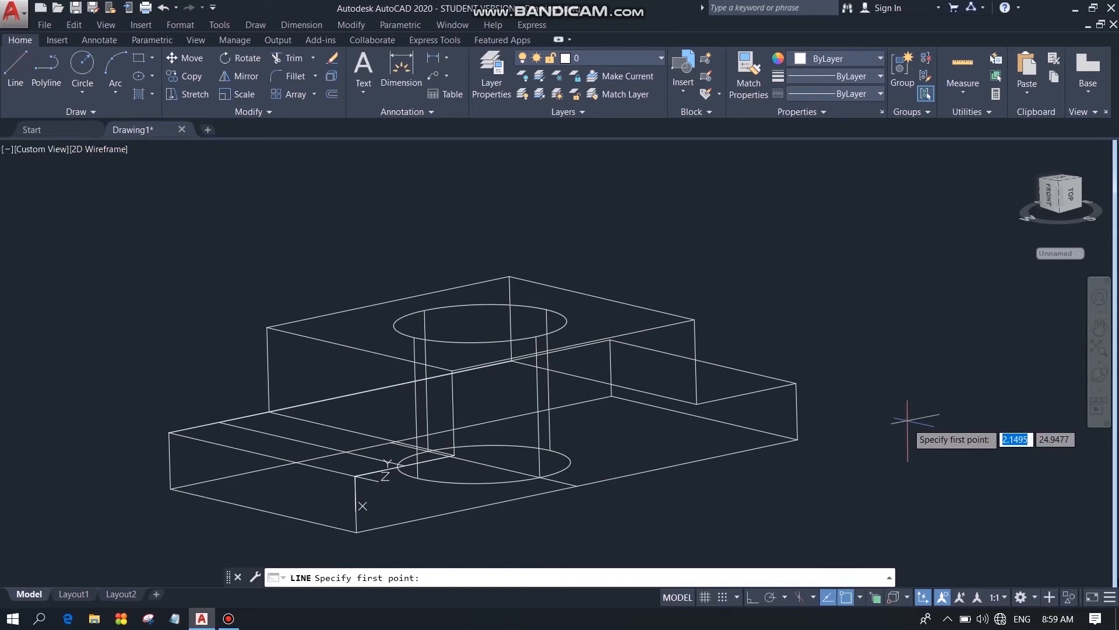
pyautogui.click(747, 394)
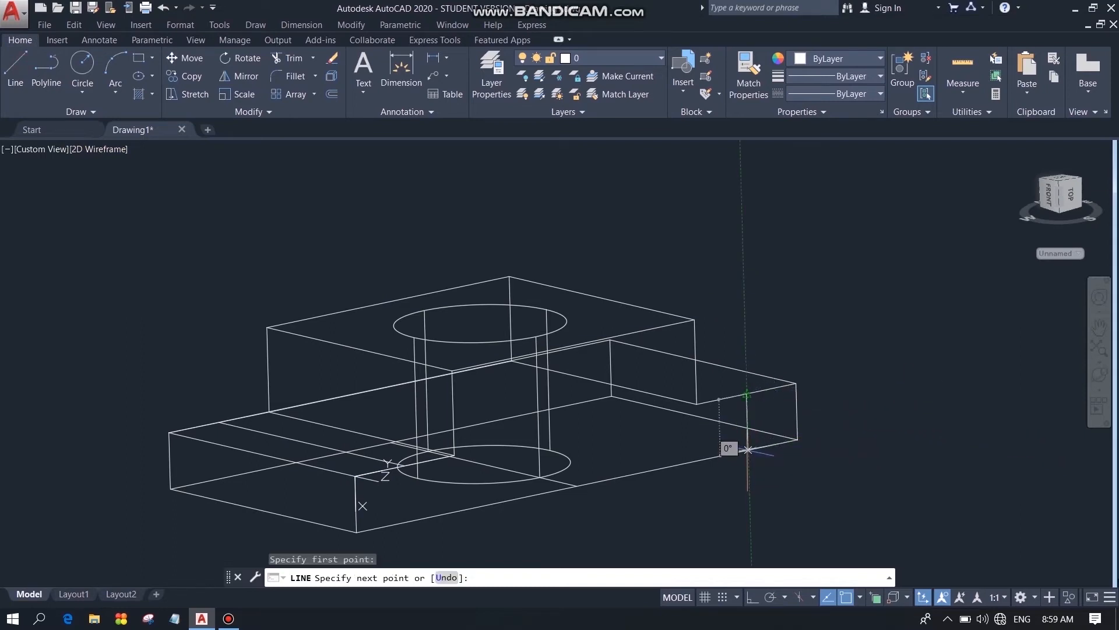
pyautogui.click(748, 449)
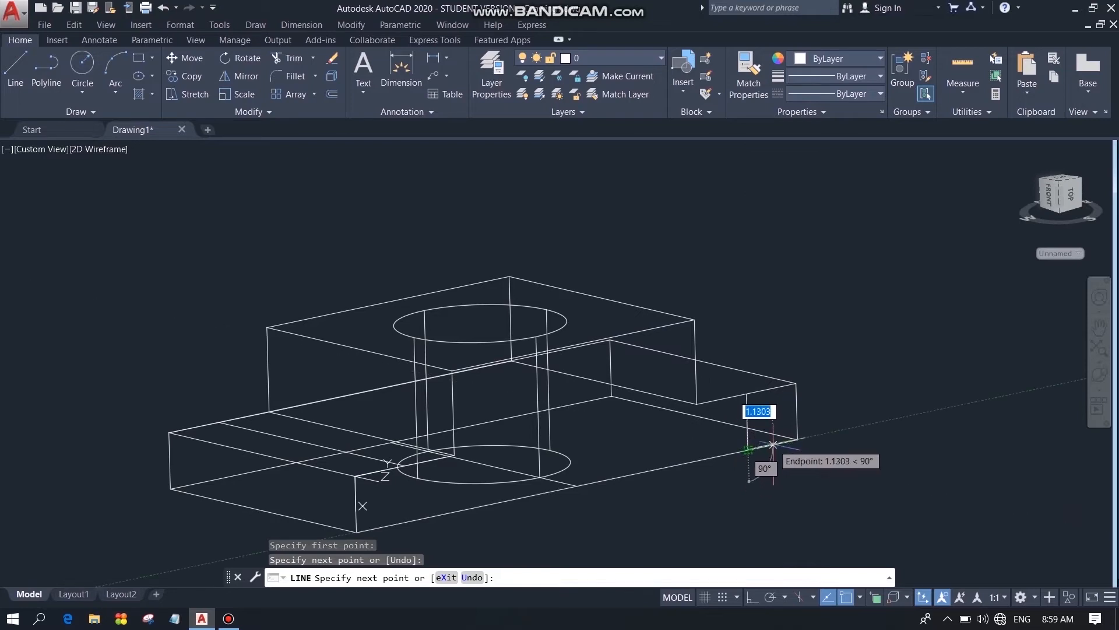
pyautogui.press('Escape')
# Mirror the vertical line about the side face's centreline, through the midpoints of its top and bottom edges, keeping the original.
pyautogui.click(244, 58)
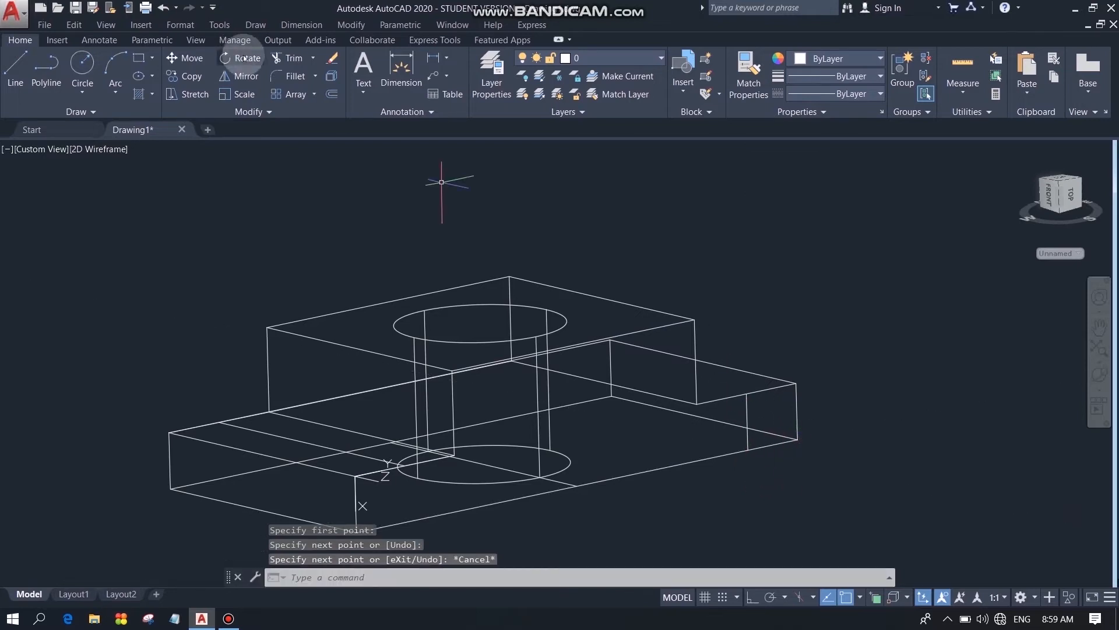
pyautogui.click(250, 77)
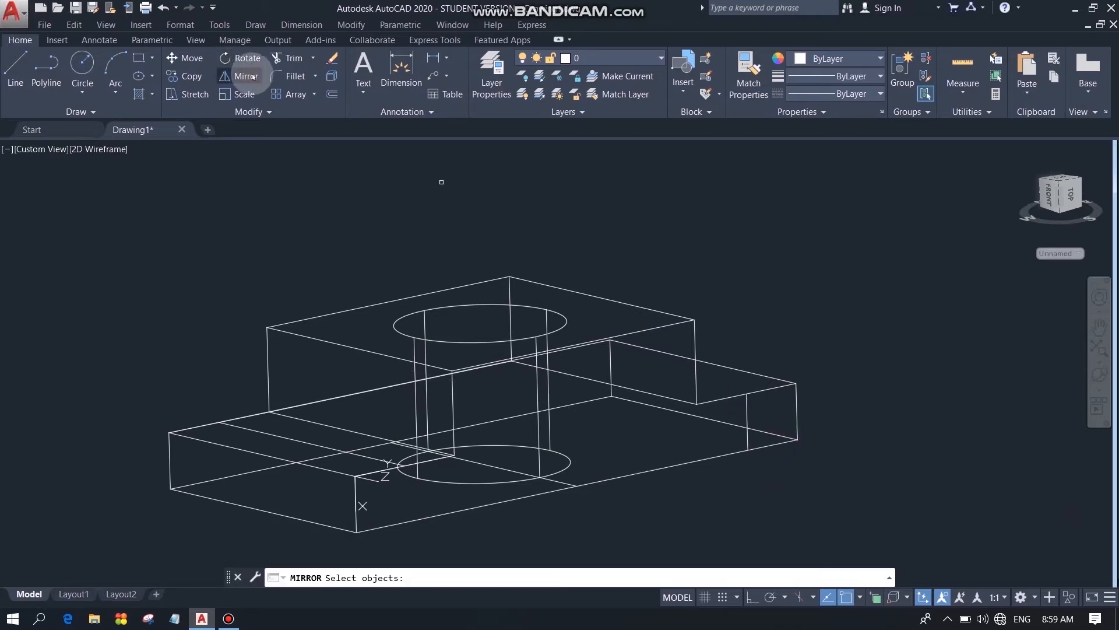
pyautogui.click(745, 418)
pyautogui.press('Return')
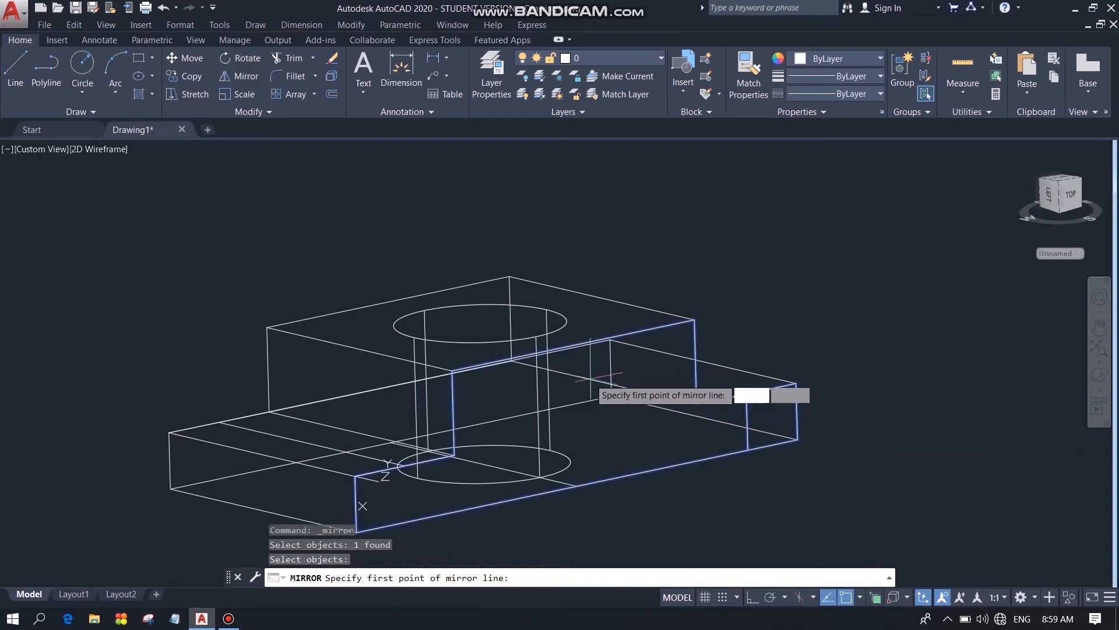
pyautogui.click(573, 346)
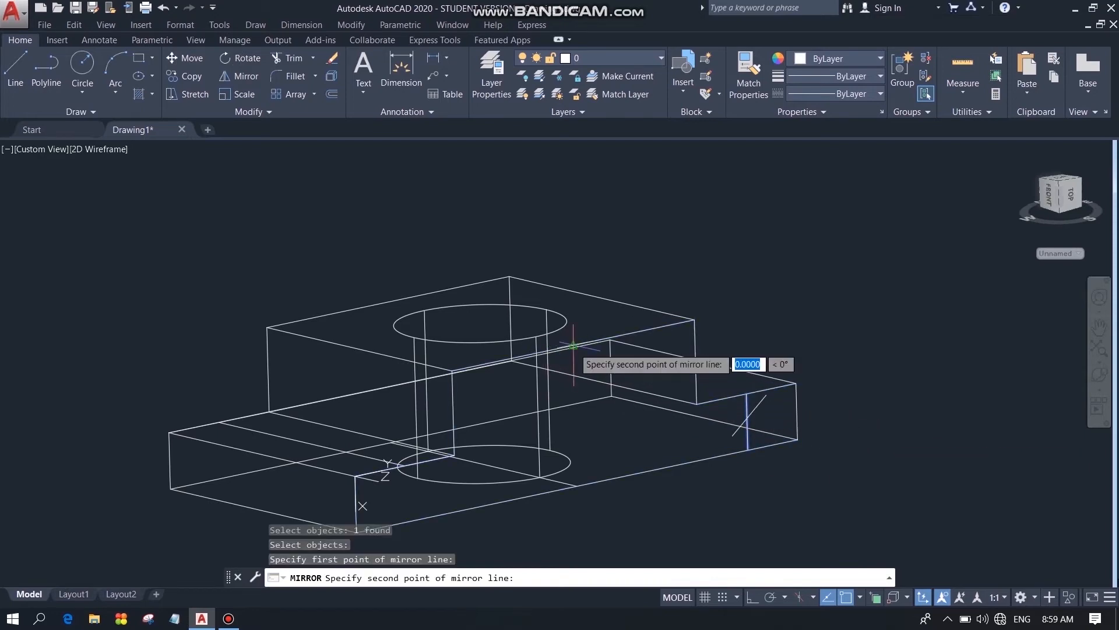
pyautogui.click(579, 488)
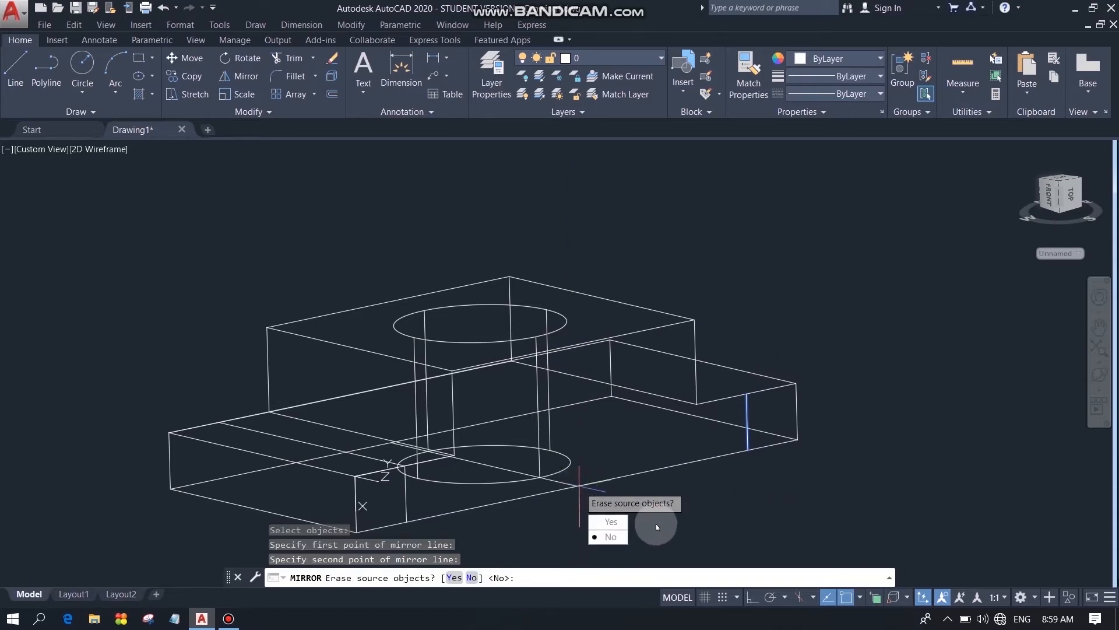
pyautogui.press('Return')
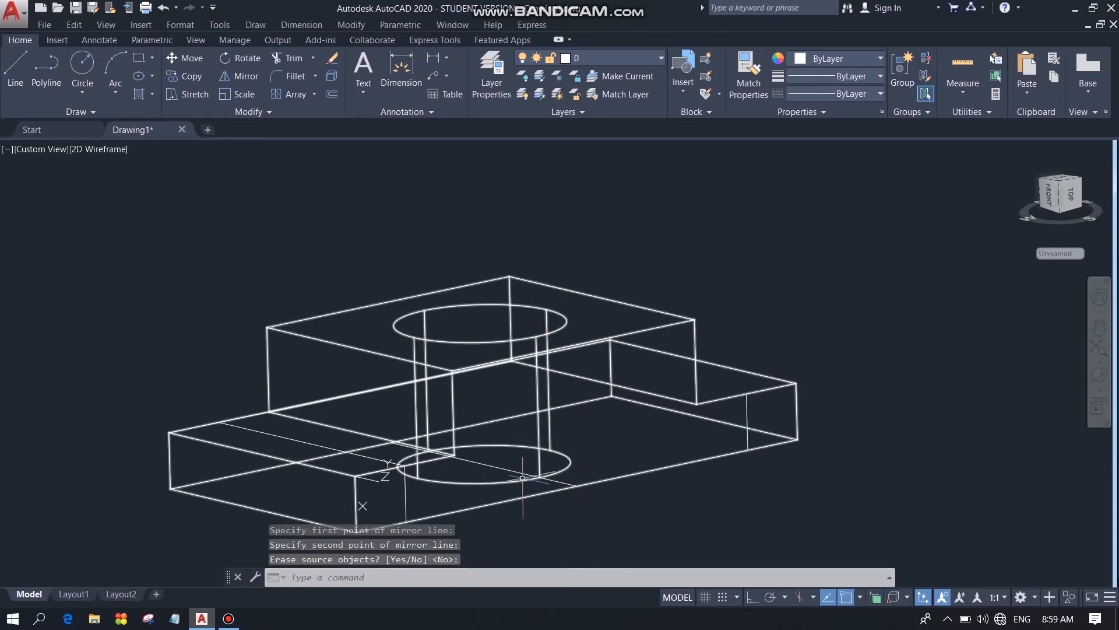
# Delete the four leftover construction lines on the near step's top face and across the slab's bottom face.
pyautogui.click(350, 451)
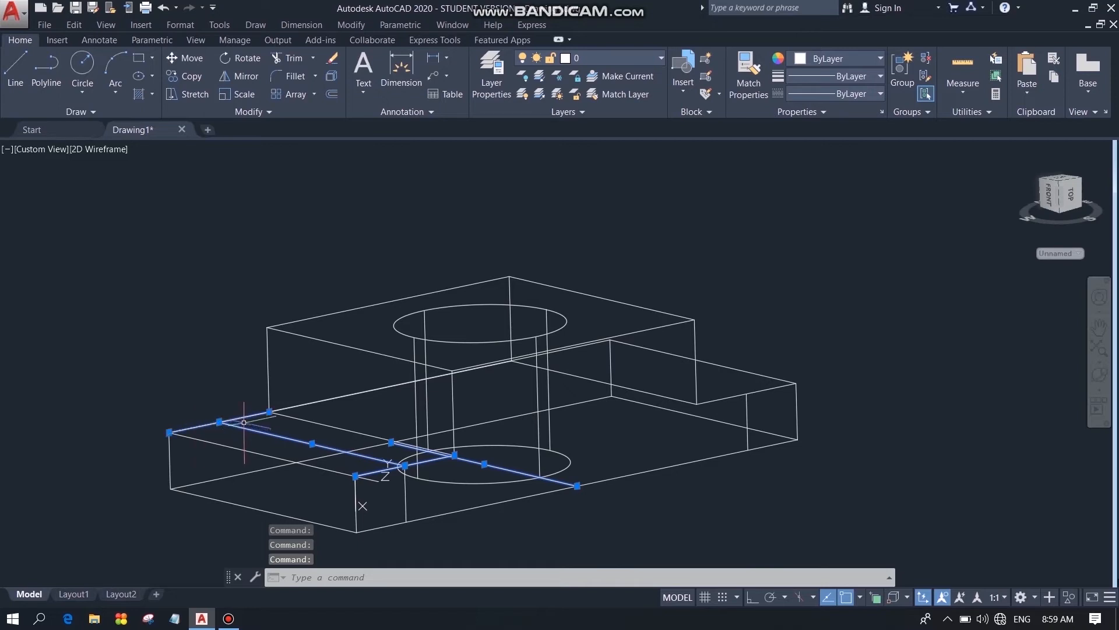
pyautogui.press('Delete')
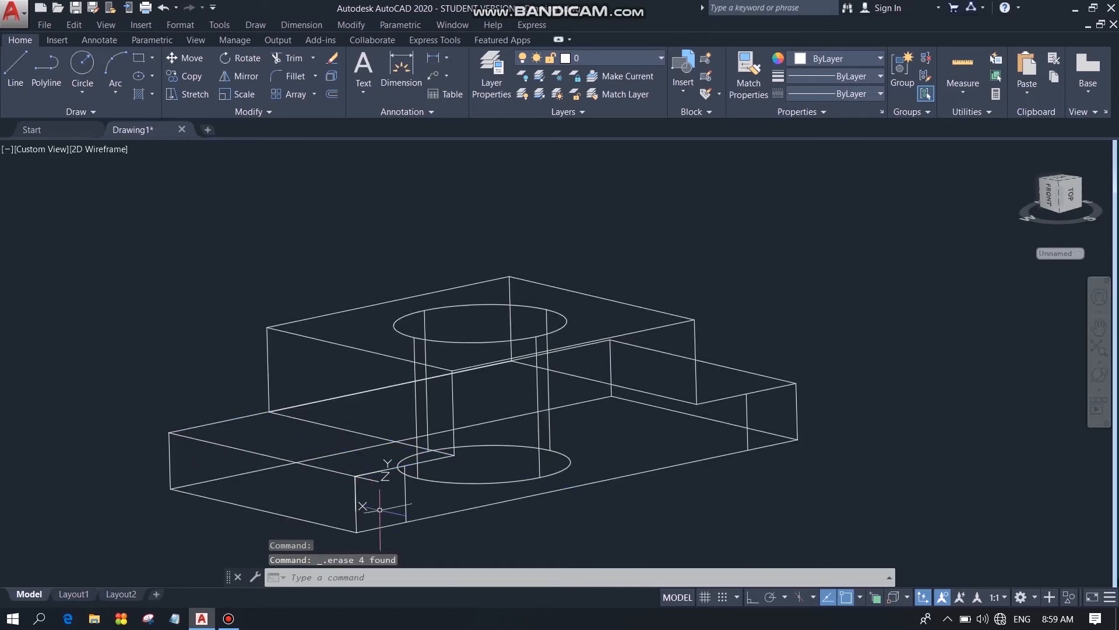
# Draw a circle of radius 0.75 centred on the midpoint of the mirrored vertical line.
pyautogui.click(82, 92)
pyautogui.click(104, 119)
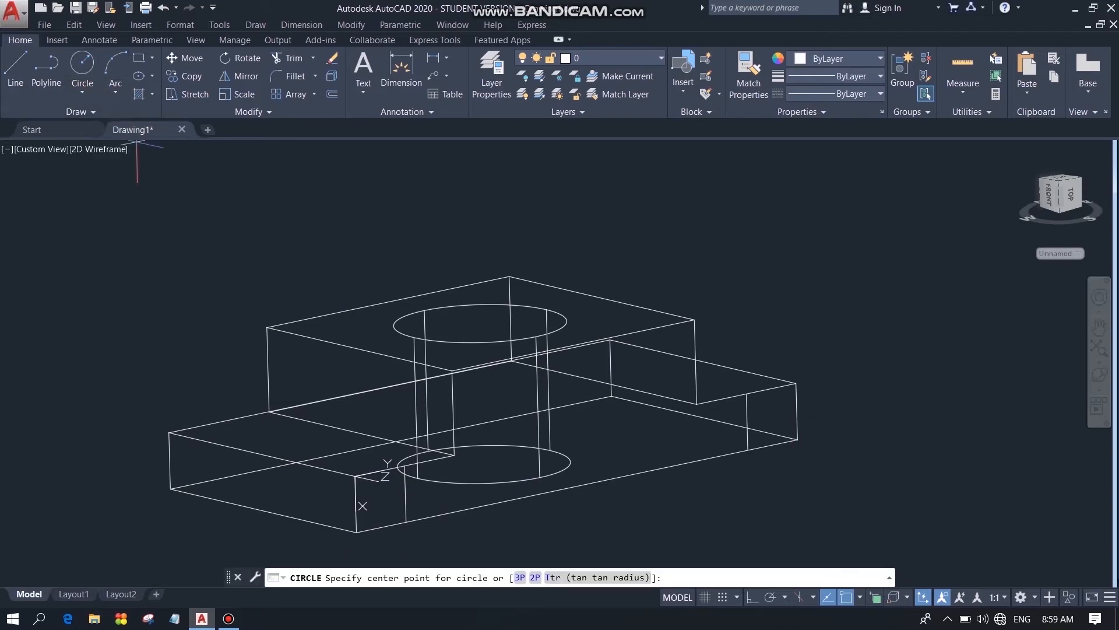
pyautogui.click(405, 493)
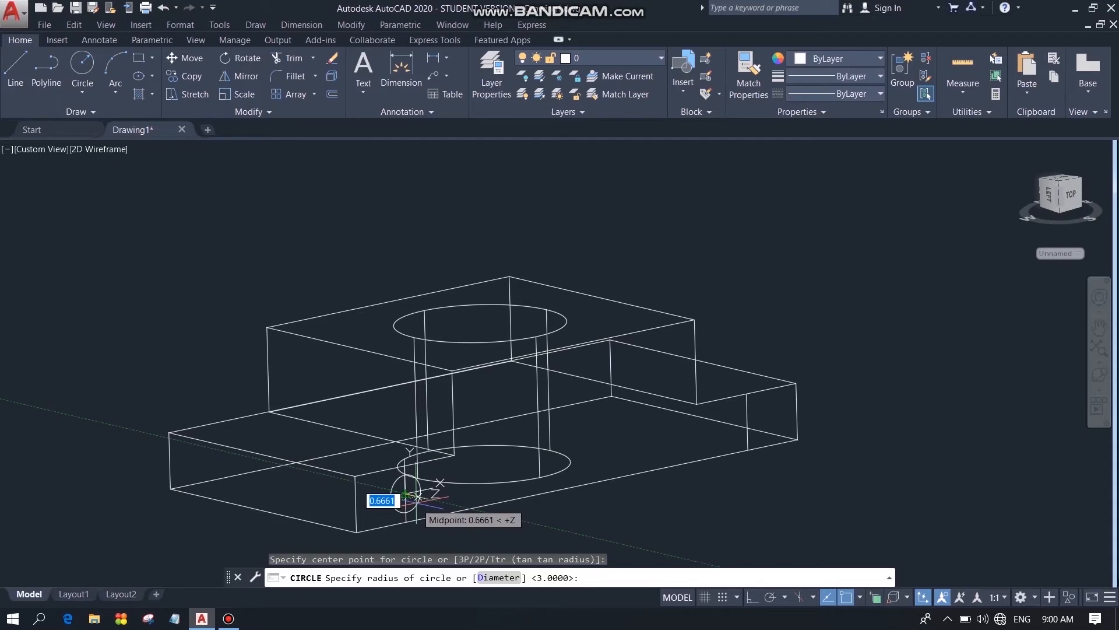
pyautogui.write('0.75')
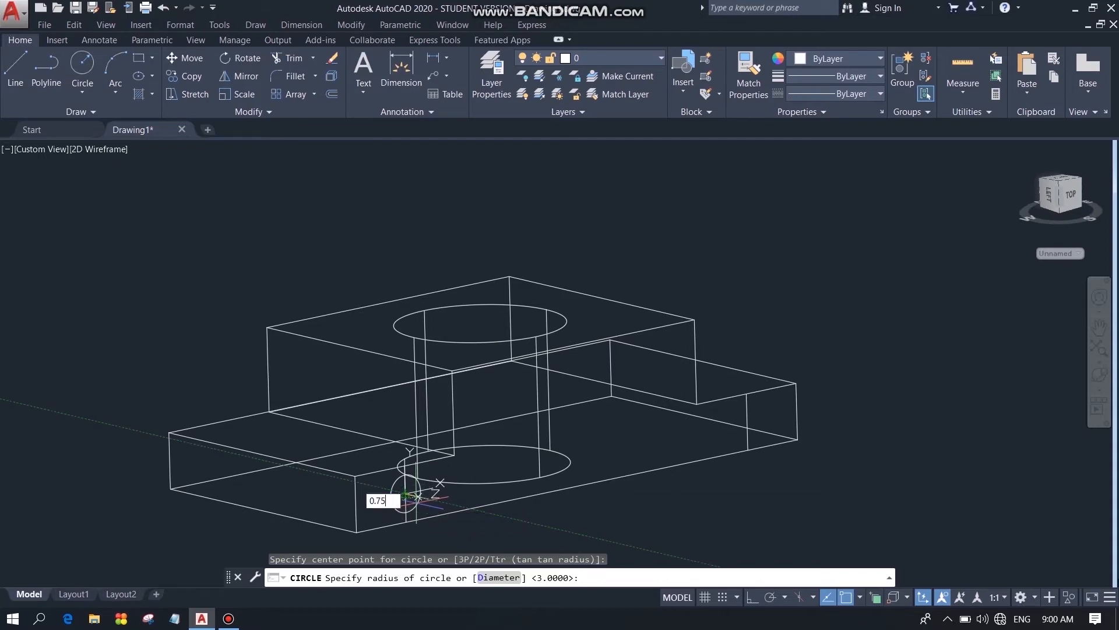
pyautogui.press('Return')
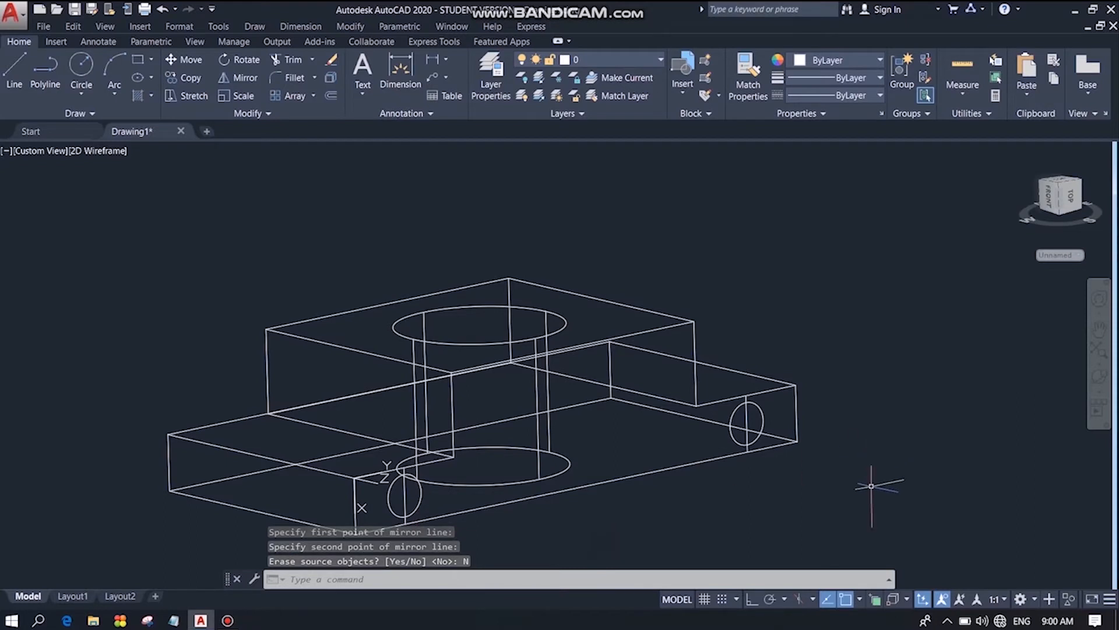
# Extrude both small side-face circles through the slab as solids, taking the depth from the slab's back top corner.
pyautogui.moveTo(872, 486); pyautogui.dragTo(932, 457, button='middle')
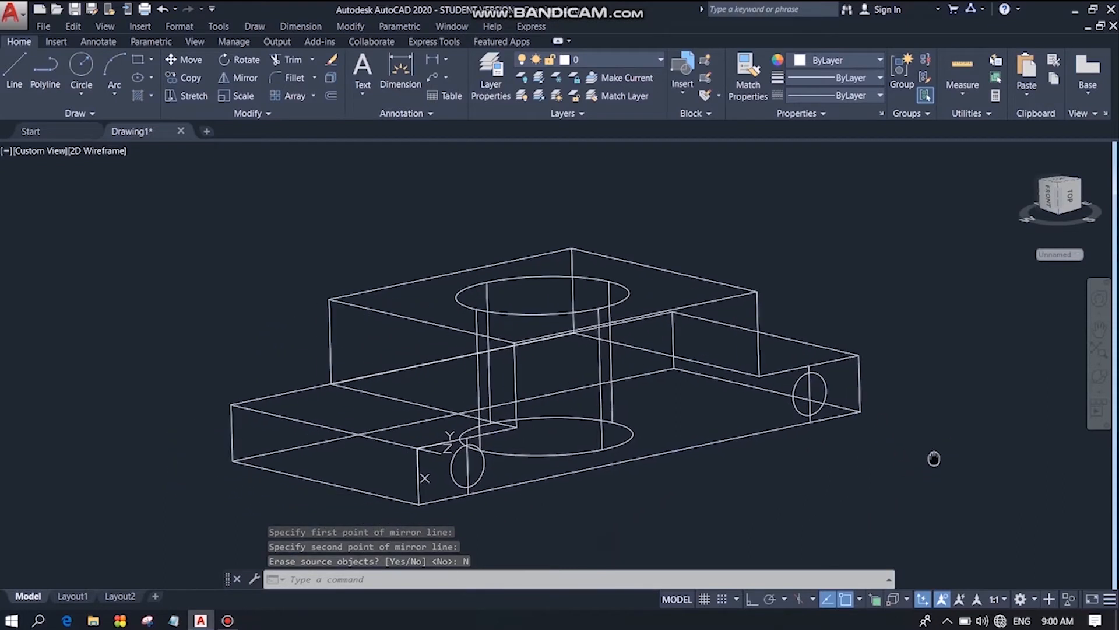
pyautogui.click(255, 26)
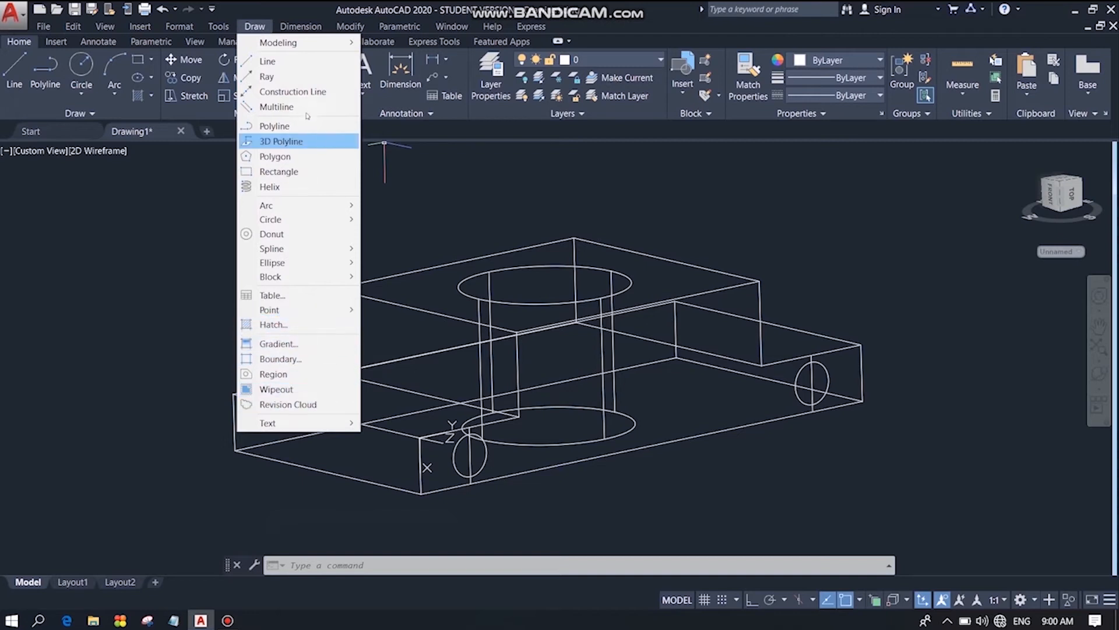
pyautogui.click(280, 27)
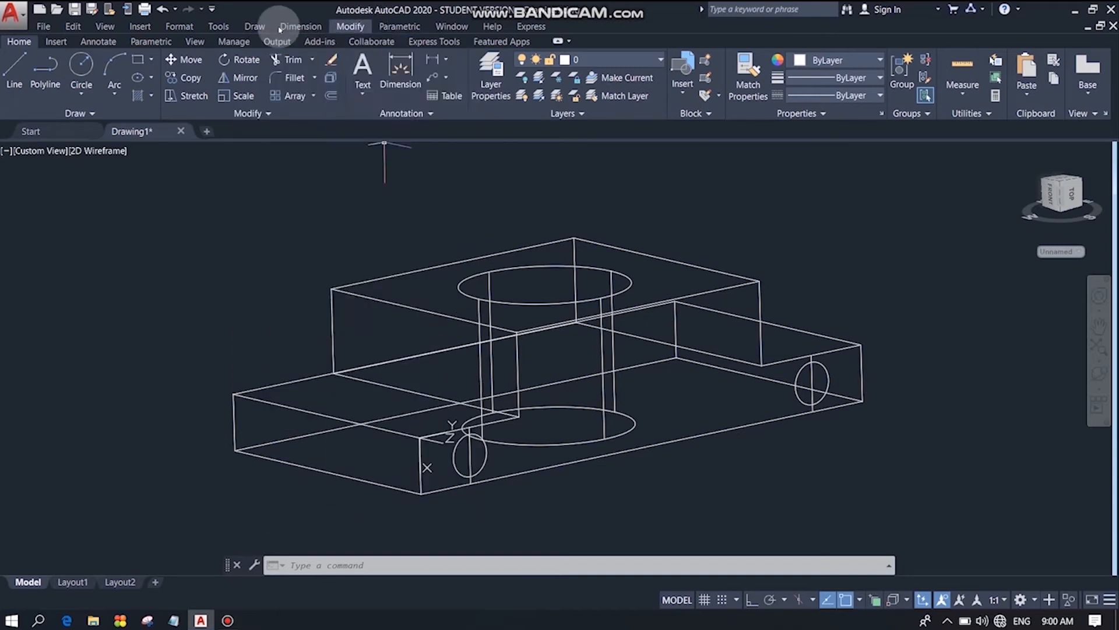
pyautogui.click(280, 27)
pyautogui.moveTo(342, 43)
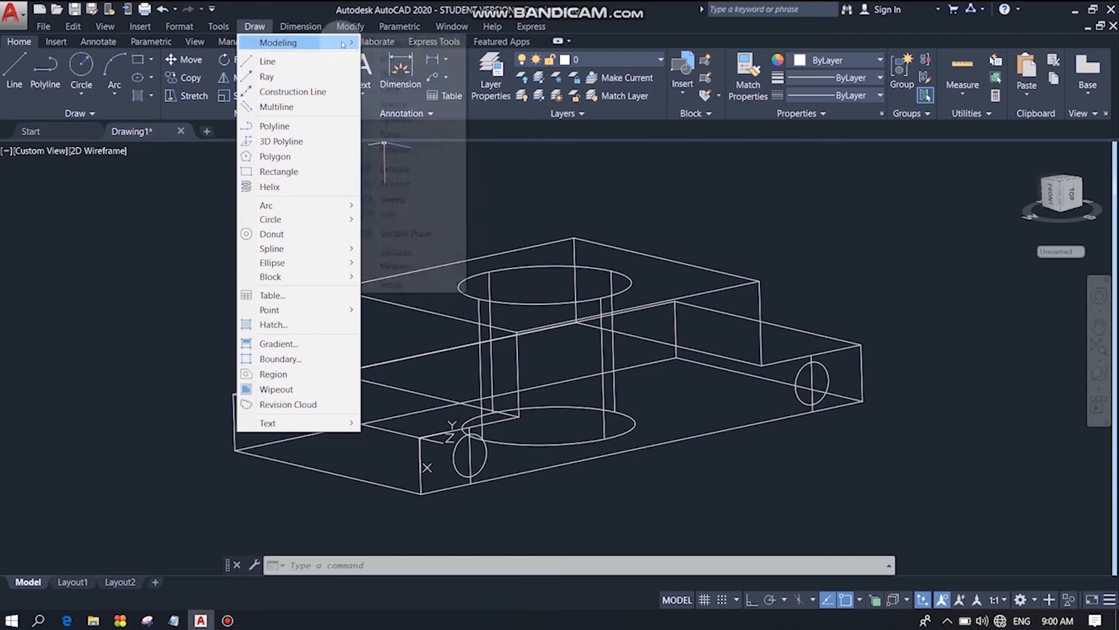
pyautogui.click(399, 170)
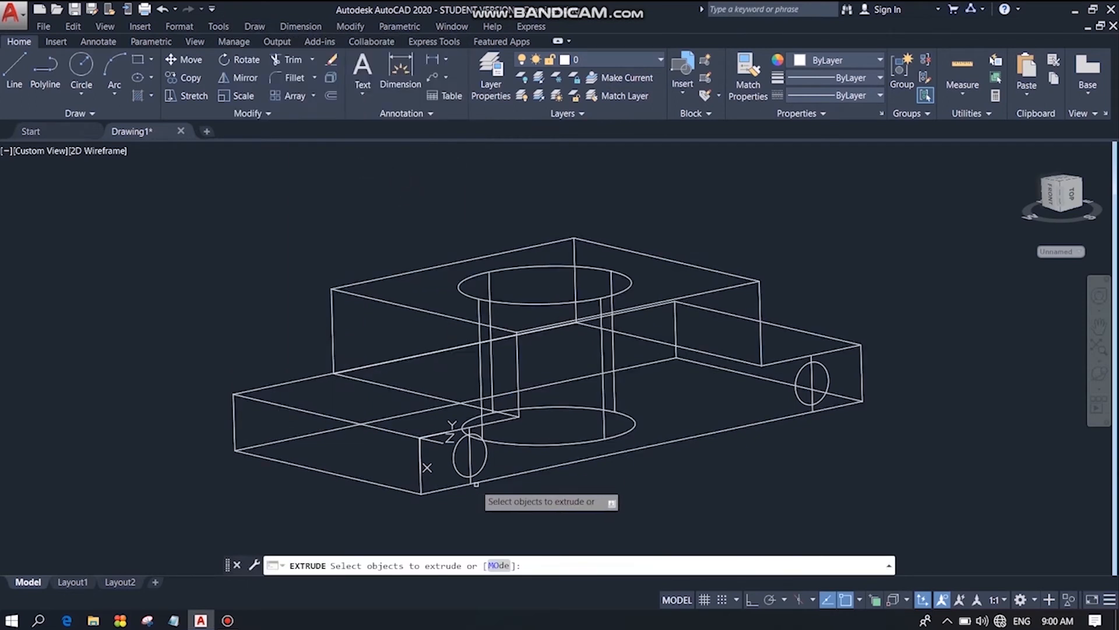
pyautogui.click(457, 470)
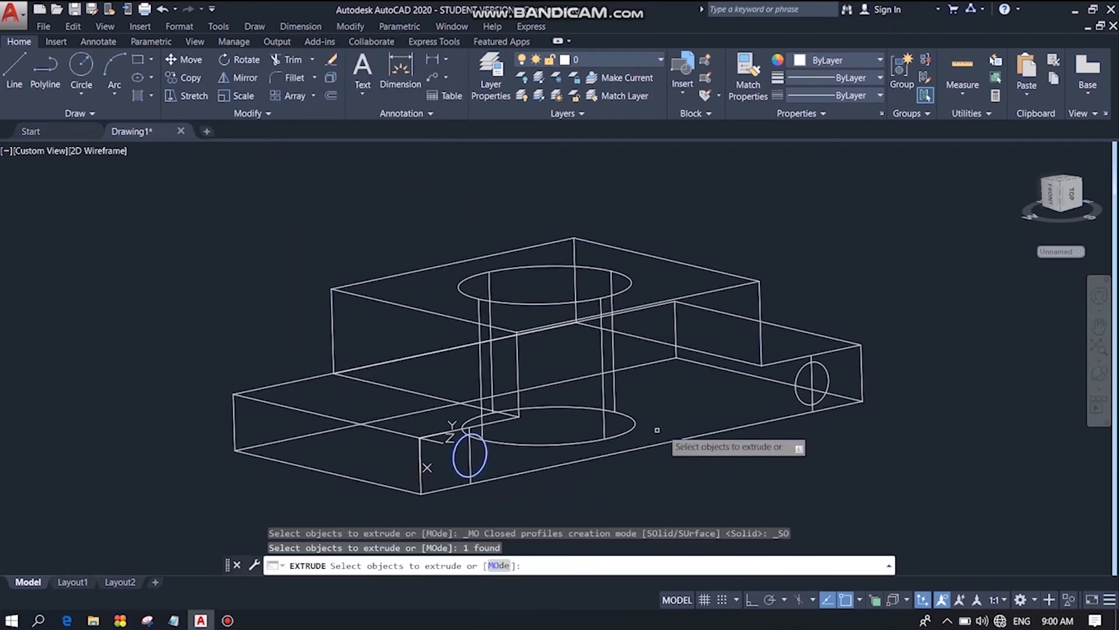
pyautogui.click(796, 393)
pyautogui.rightClick(682, 385)
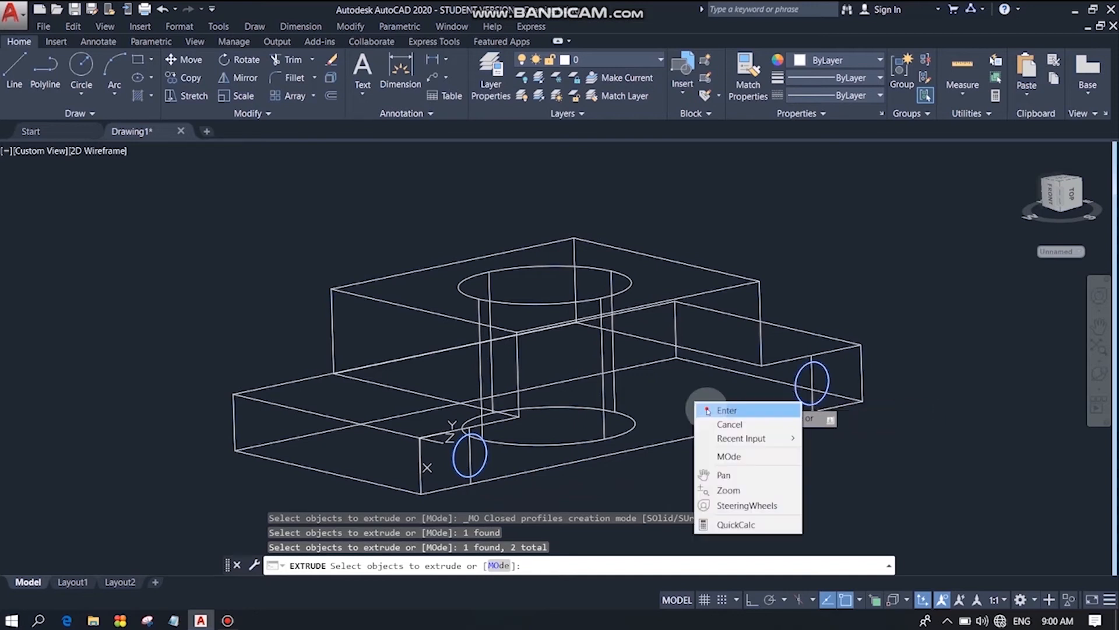
pyautogui.click(717, 406)
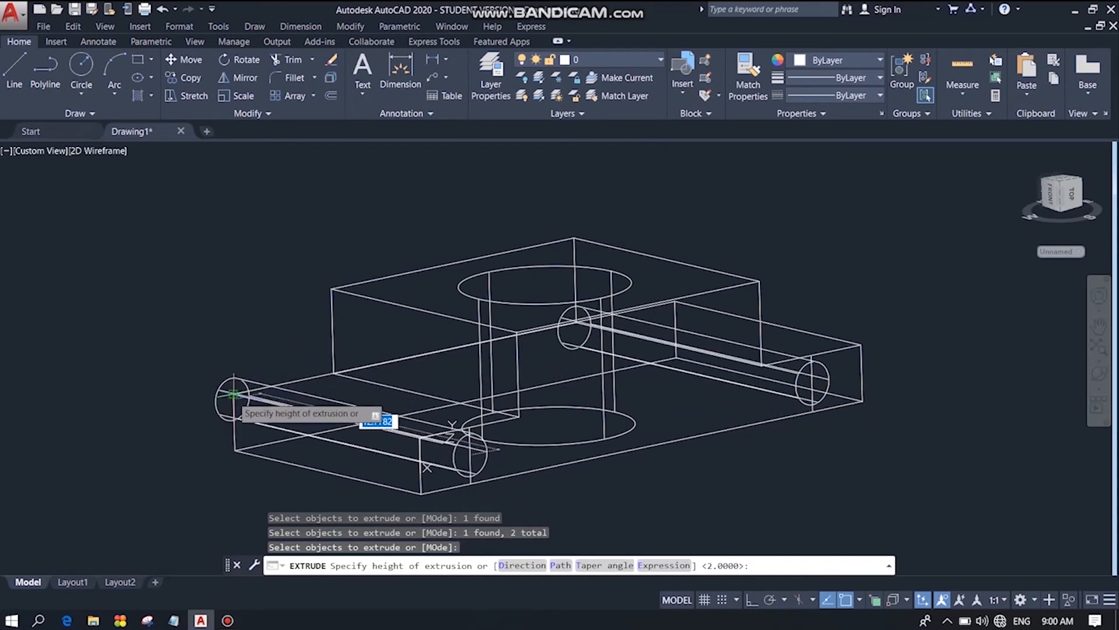
pyautogui.click(232, 396)
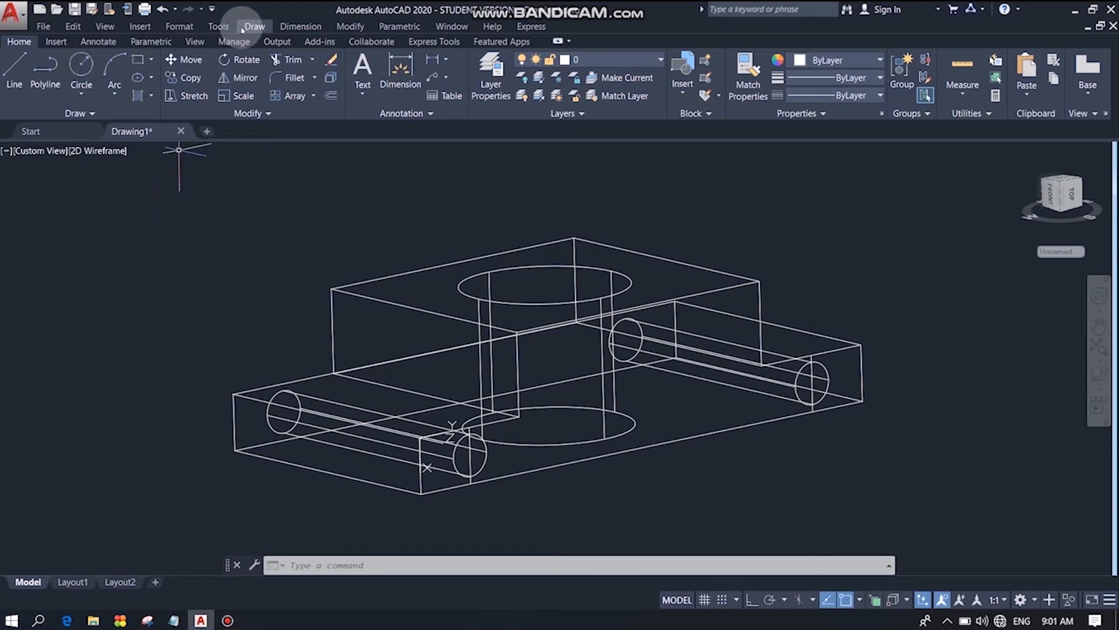
# Subtract the two small horizontal cylinders from the stepped block solid.
pyautogui.click(350, 26)
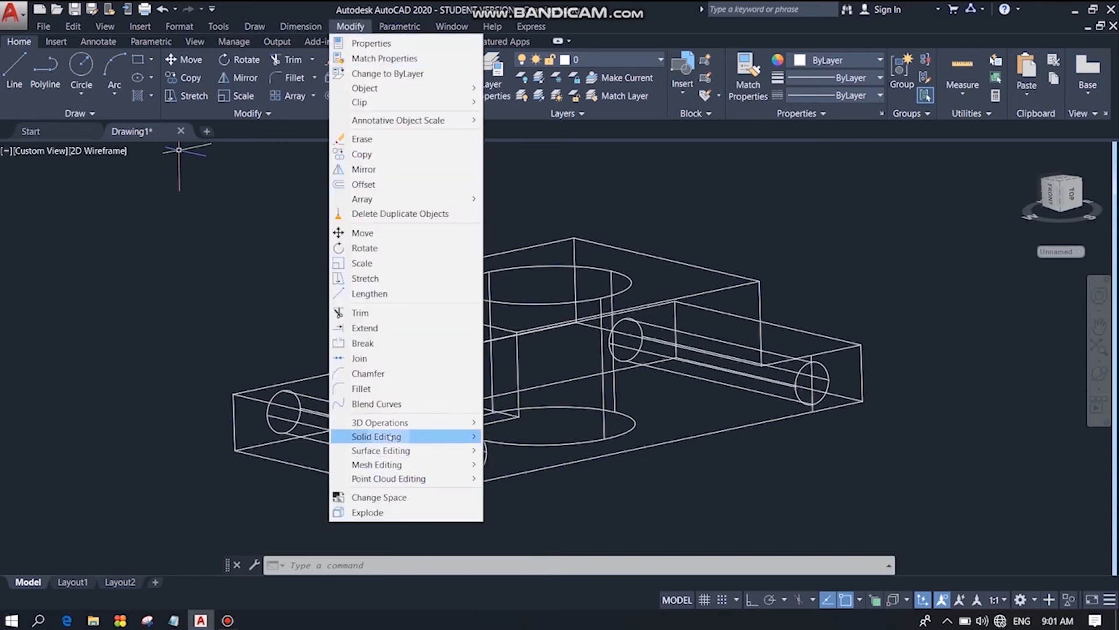
pyautogui.moveTo(453, 437)
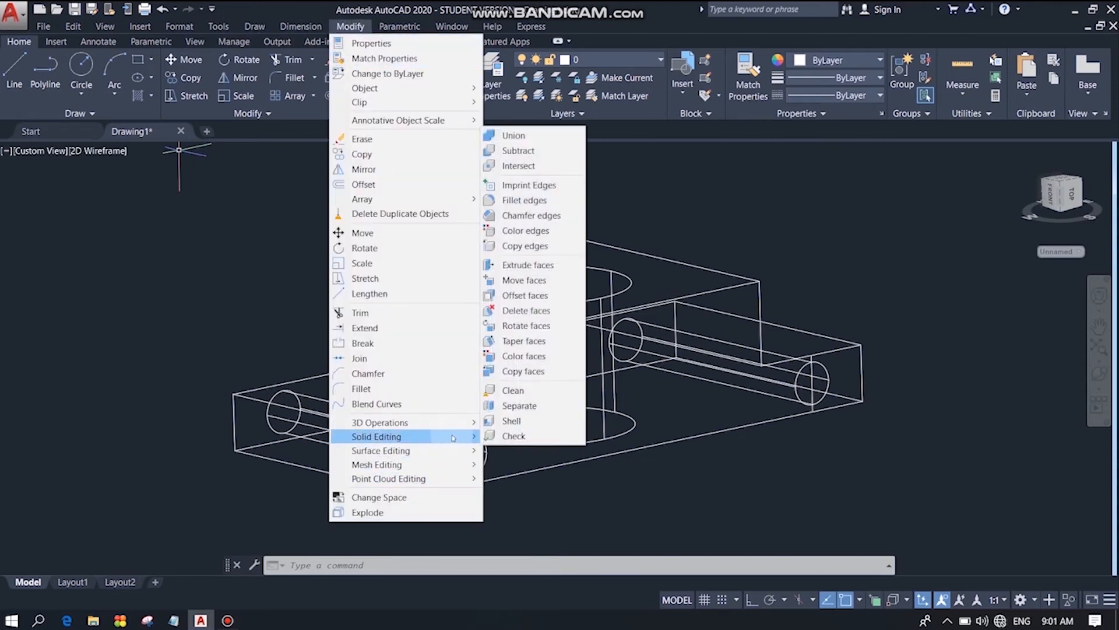
pyautogui.click(519, 151)
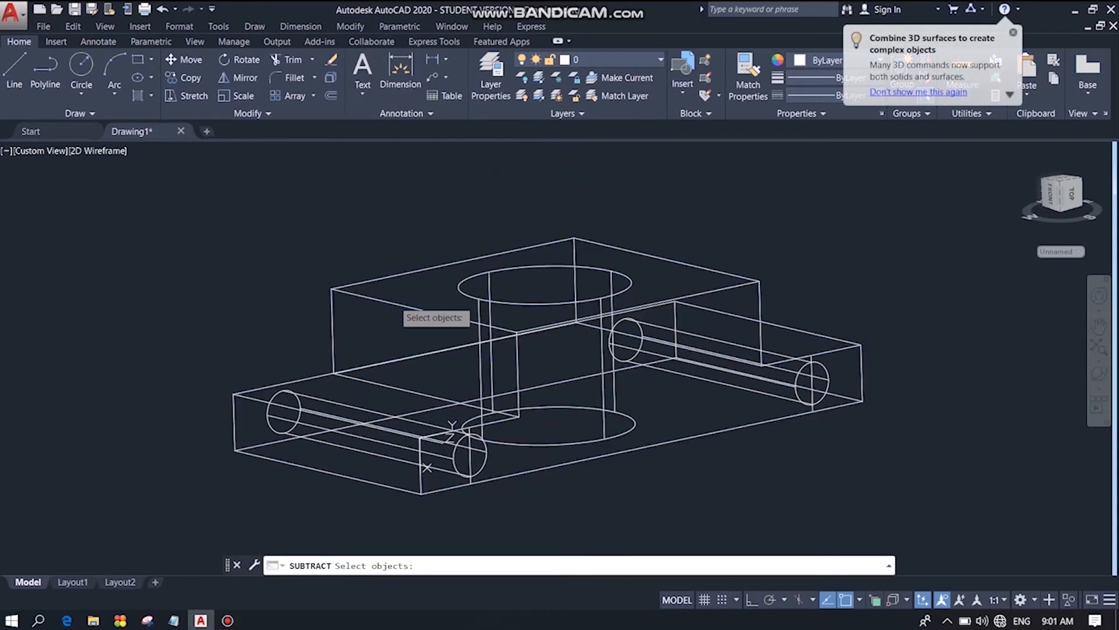
pyautogui.click(390, 301)
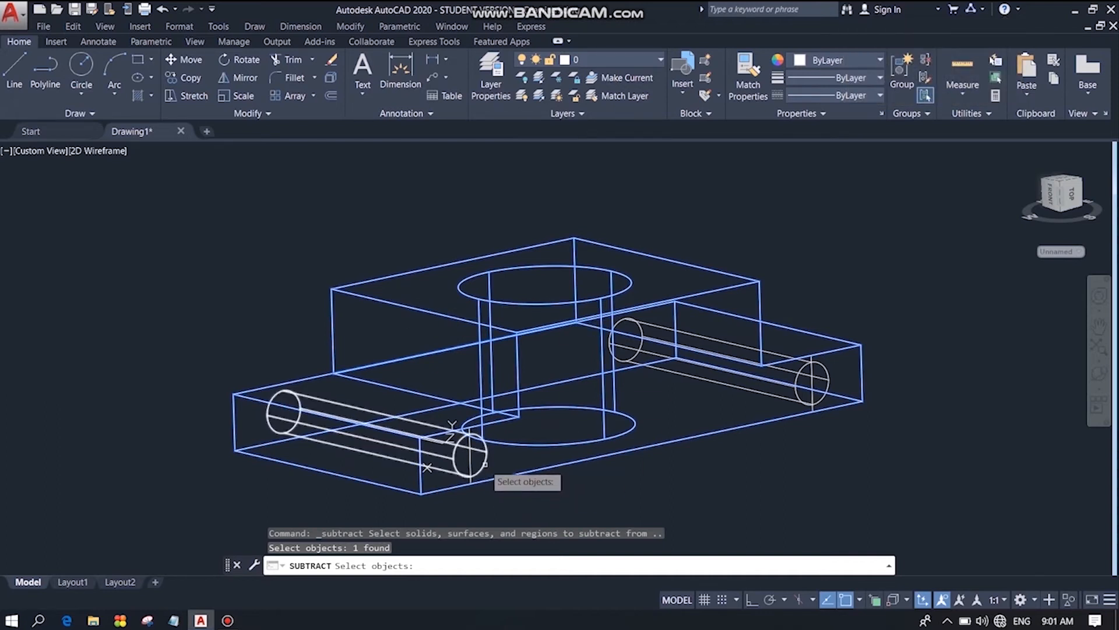
pyautogui.press('Return')
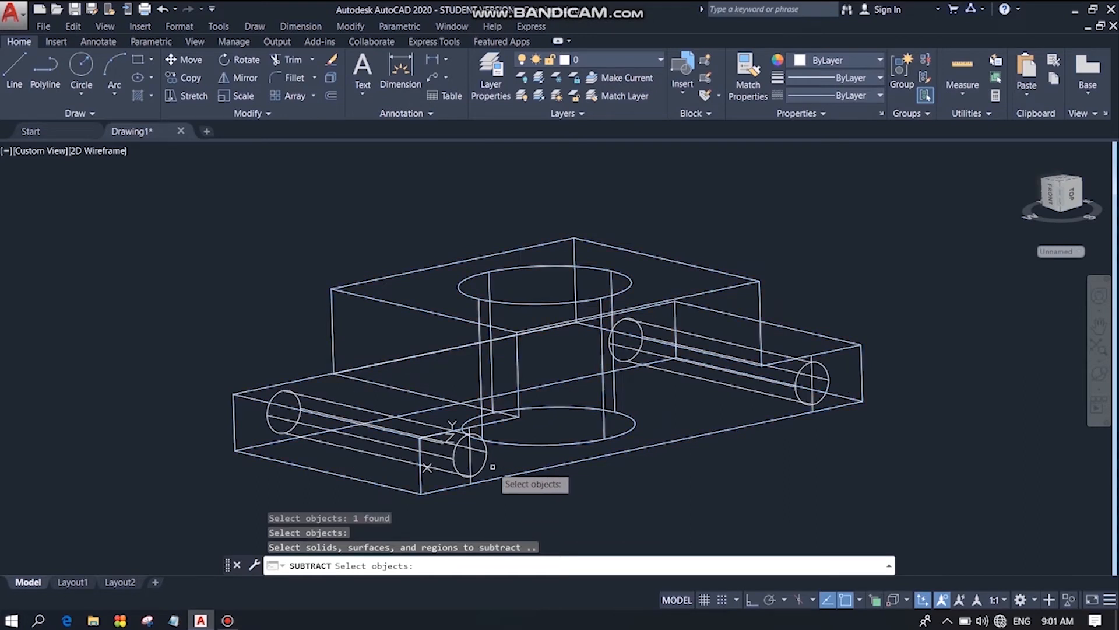
pyautogui.click(482, 467)
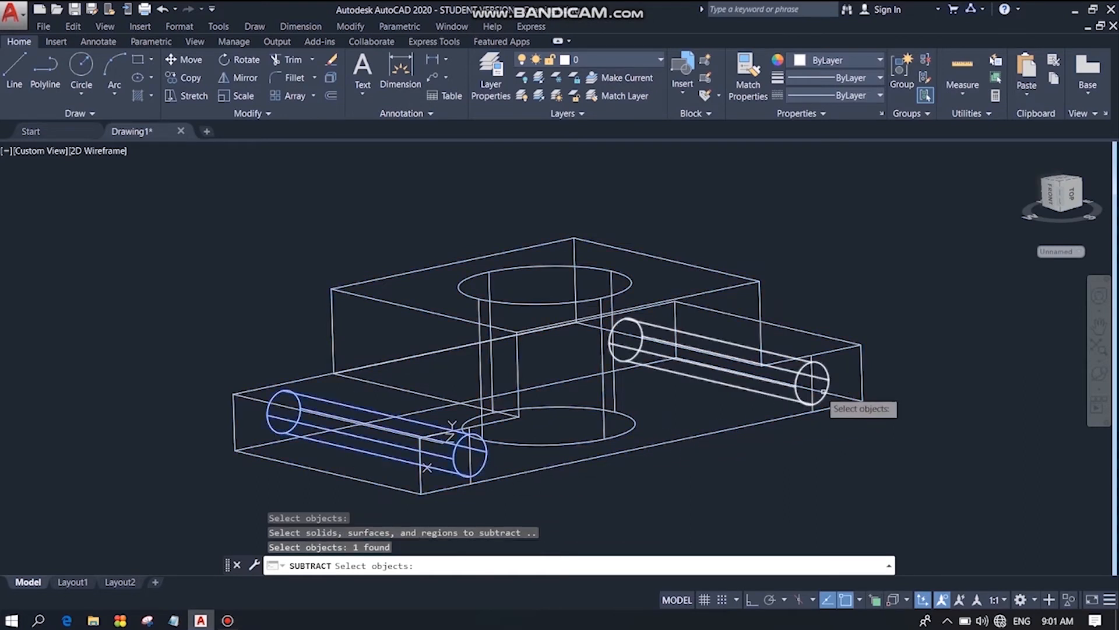
pyautogui.click(798, 393)
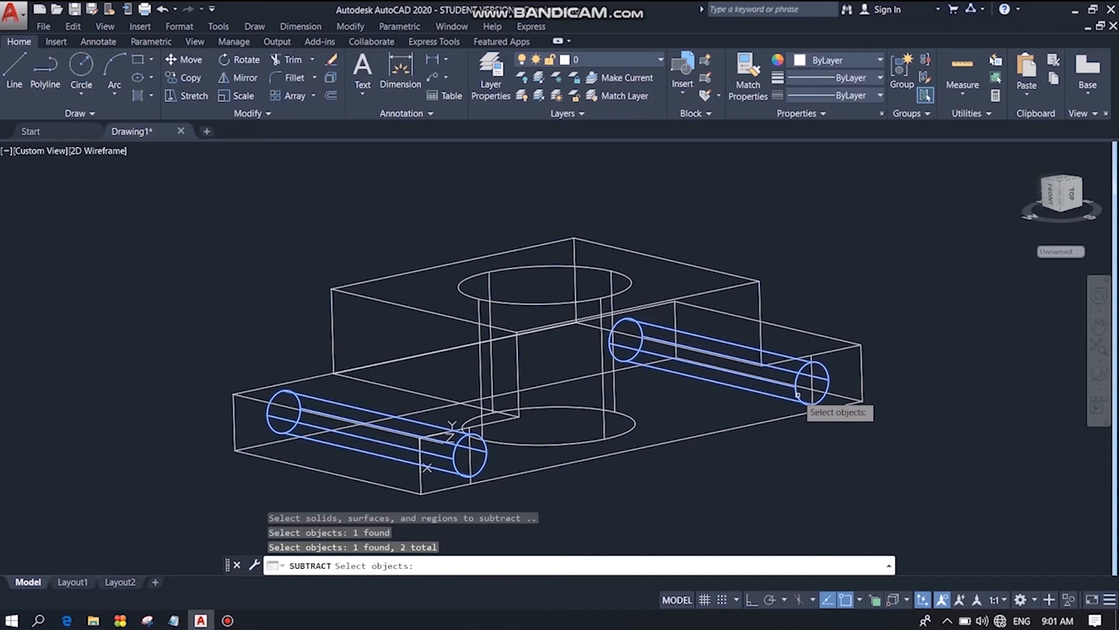
pyautogui.press('Return')
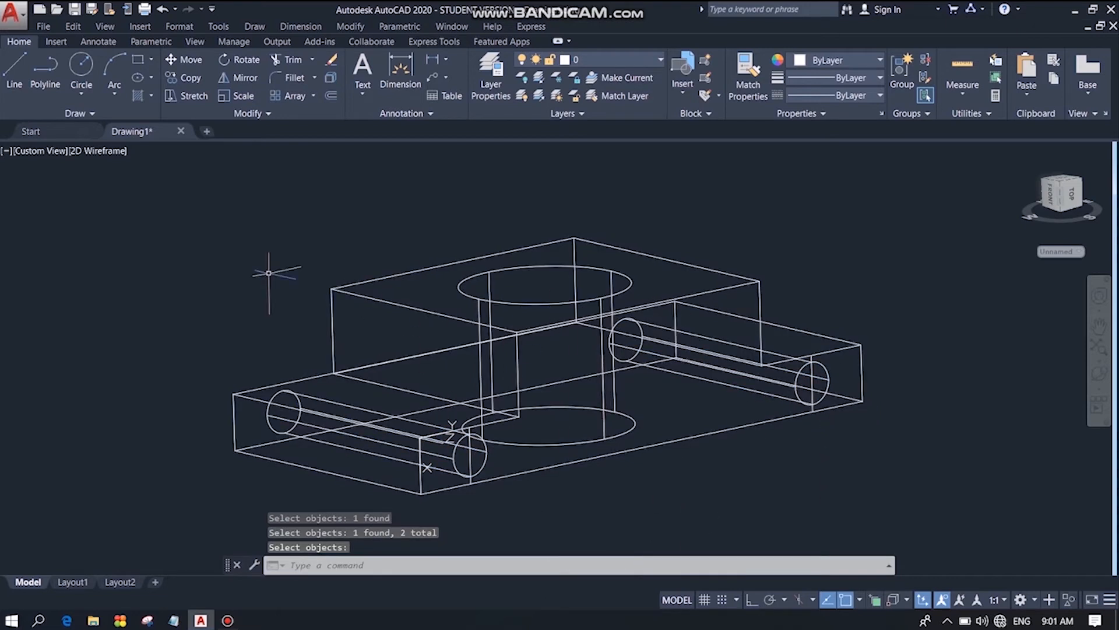
# Show the model in the Conceptual visual style and orbit it to examine the holes from below.
pyautogui.click(94, 156)
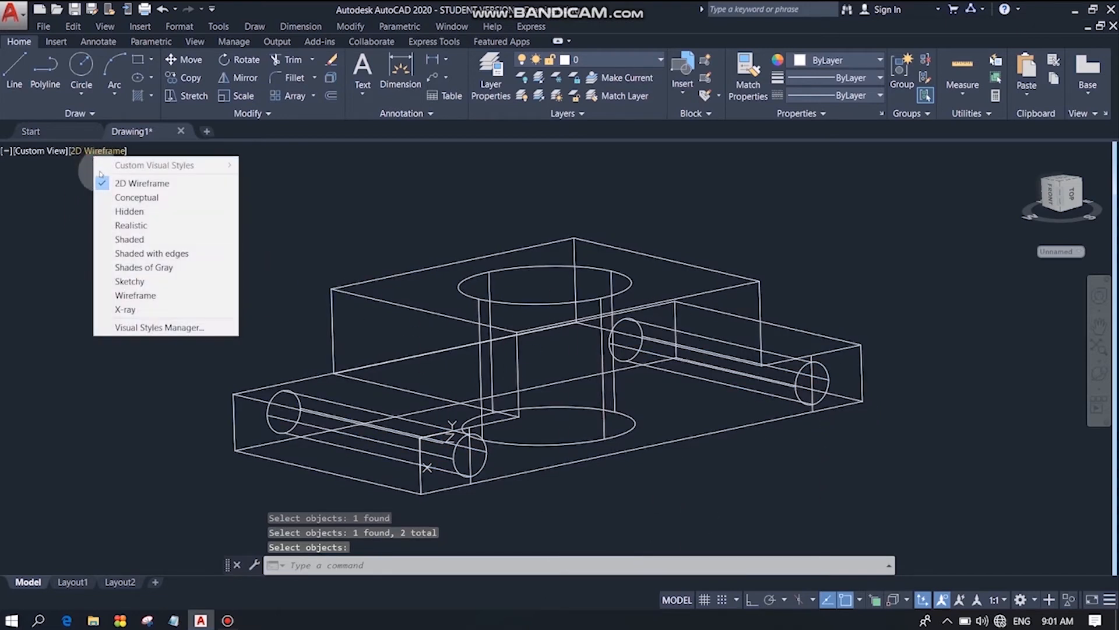
pyautogui.click(111, 193)
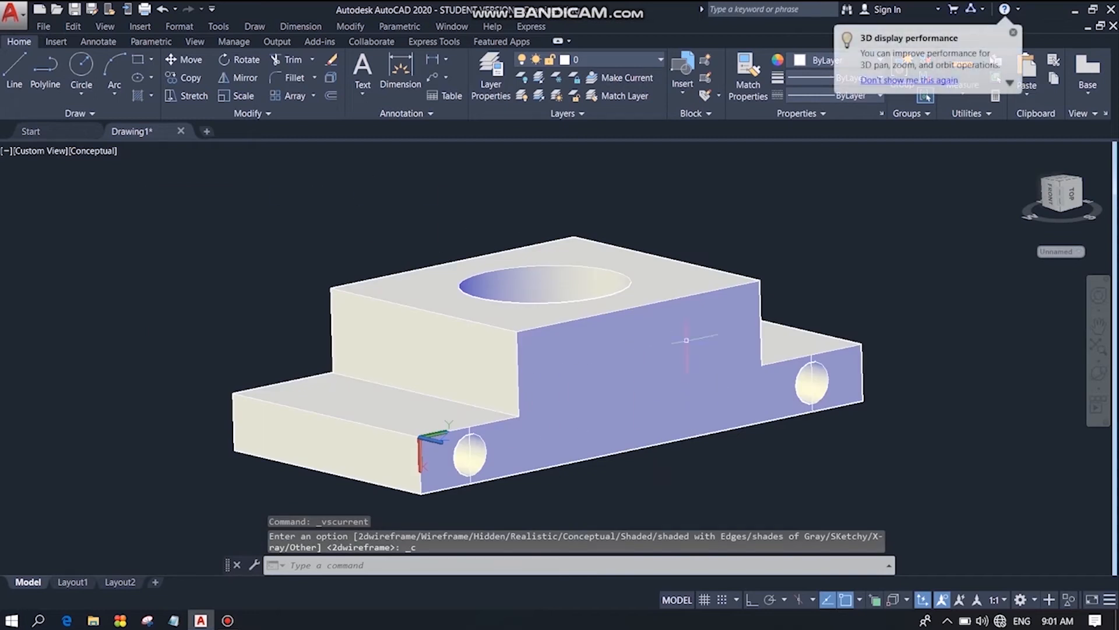
pyautogui.click(1098, 374)
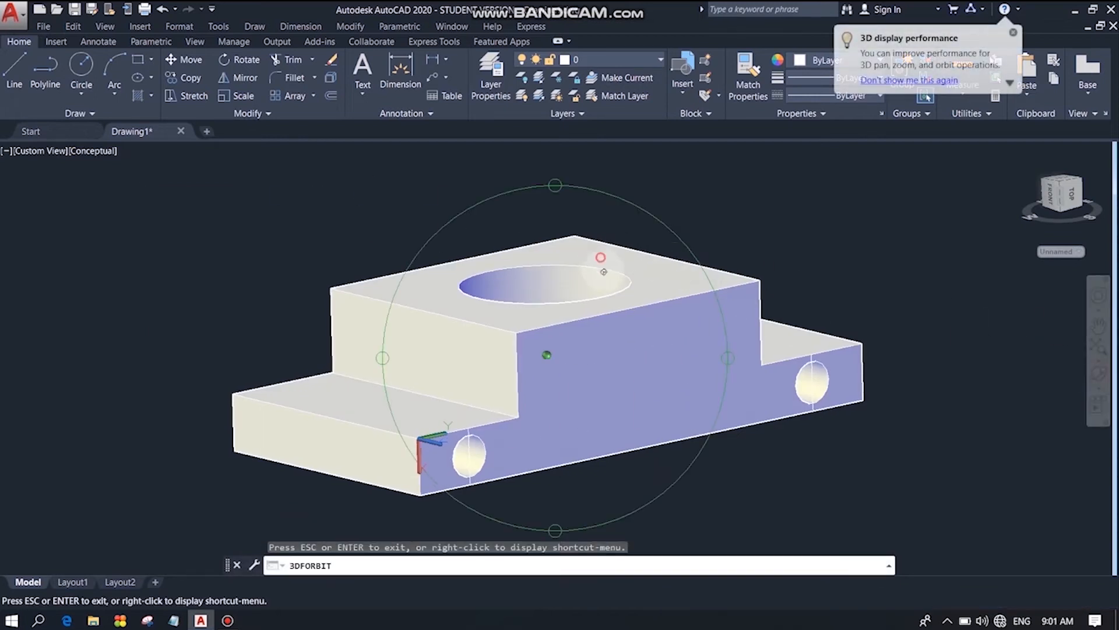
pyautogui.moveTo(600, 257); pyautogui.dragTo(471, 288)
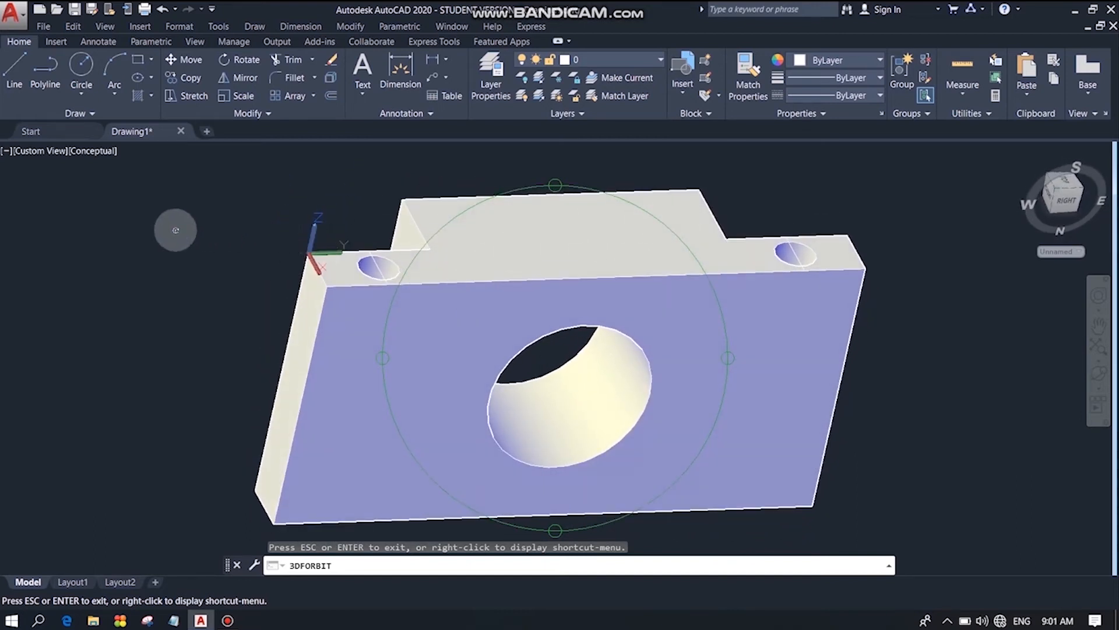
pyautogui.press('Escape')
pyautogui.click(303, 259)
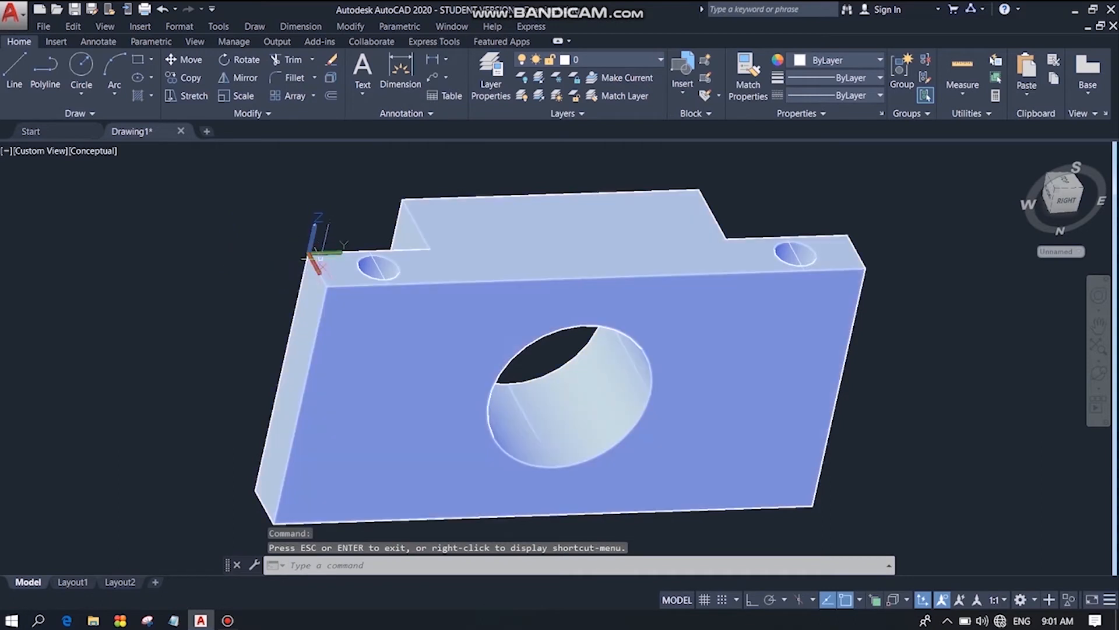
pyautogui.press('Escape')
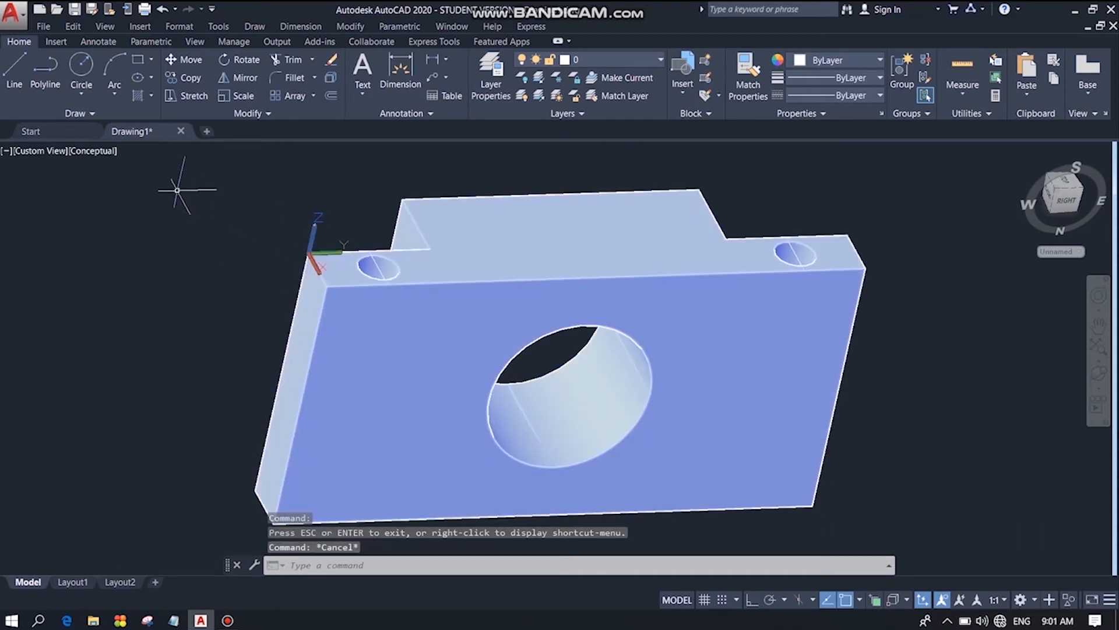
# Return to 2D Wireframe, move the UCS origin to the slab's bottom face corner and align the Y axis with the face's long edge.
pyautogui.click(99, 153)
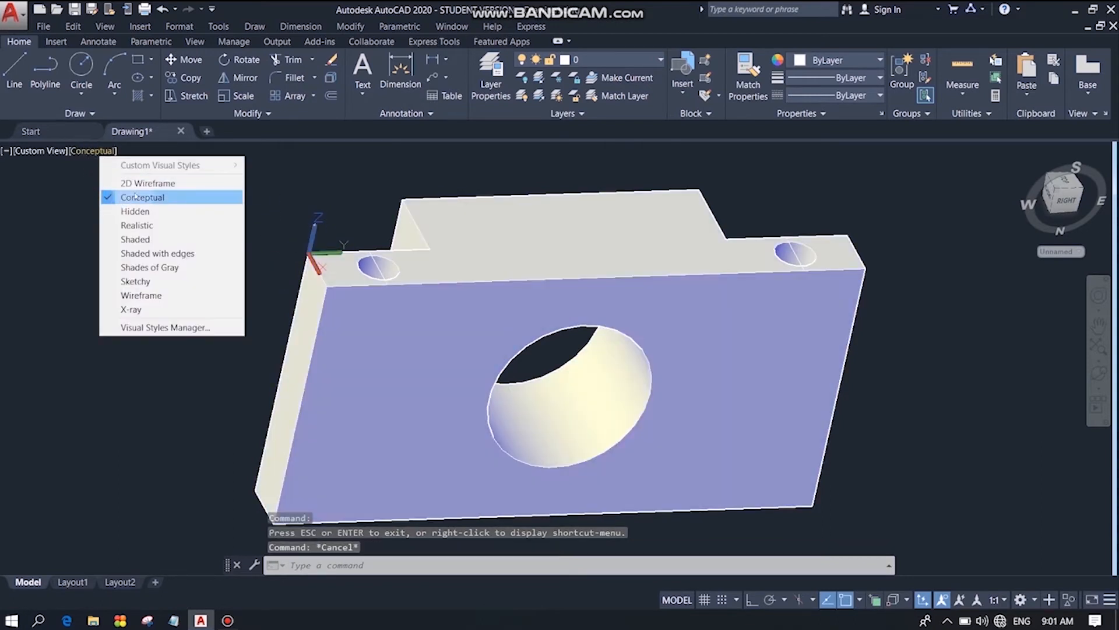
pyautogui.click(145, 183)
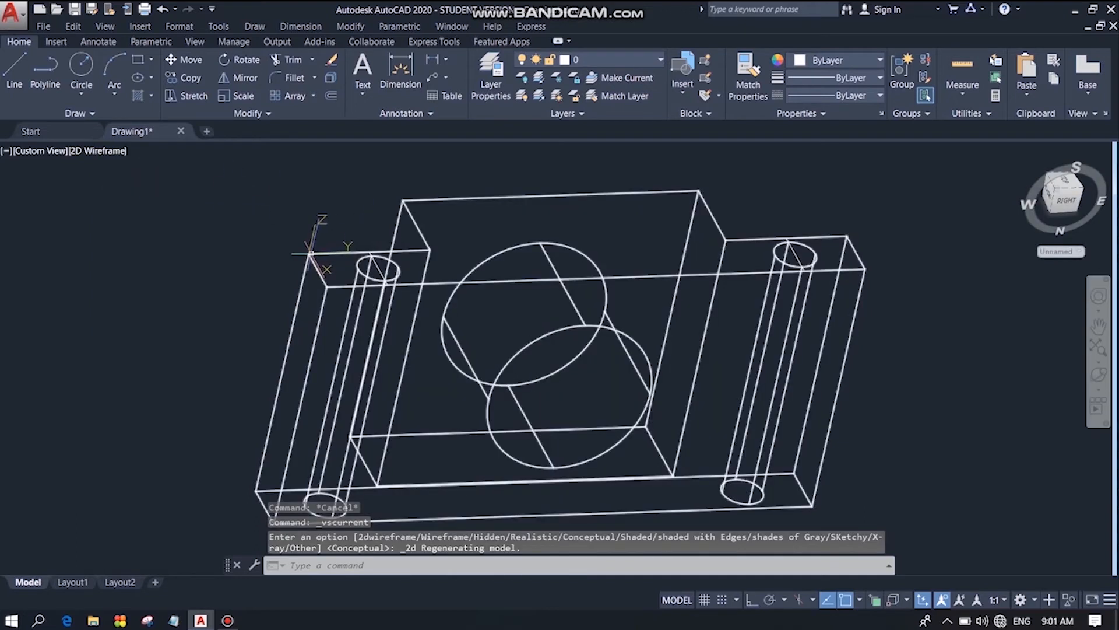
pyautogui.click(309, 255)
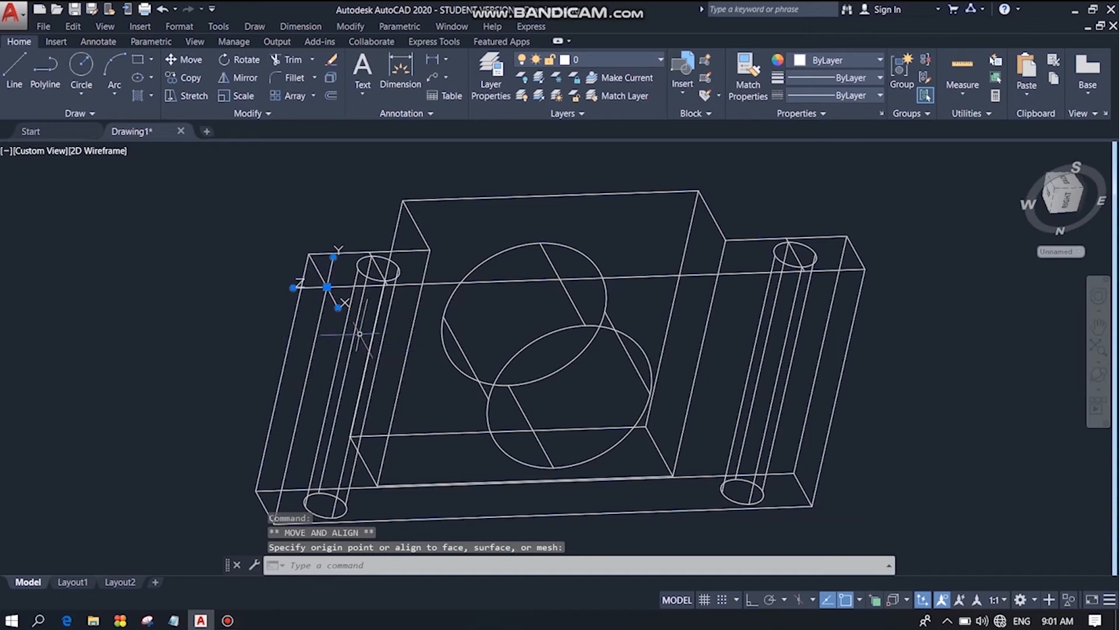
pyautogui.click(334, 256)
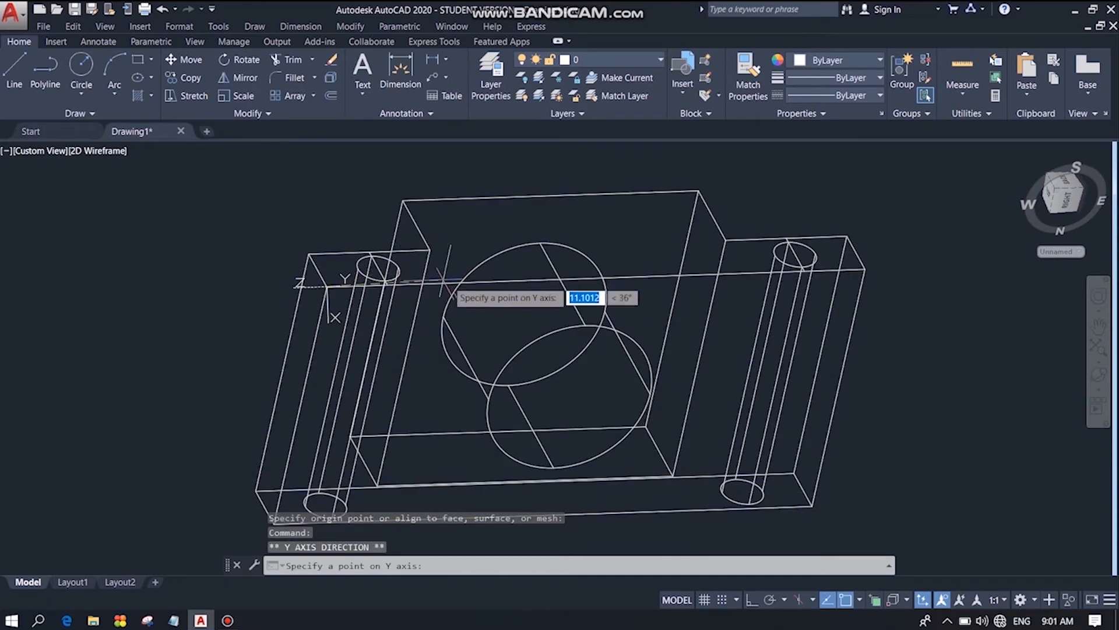
pyautogui.click(879, 278)
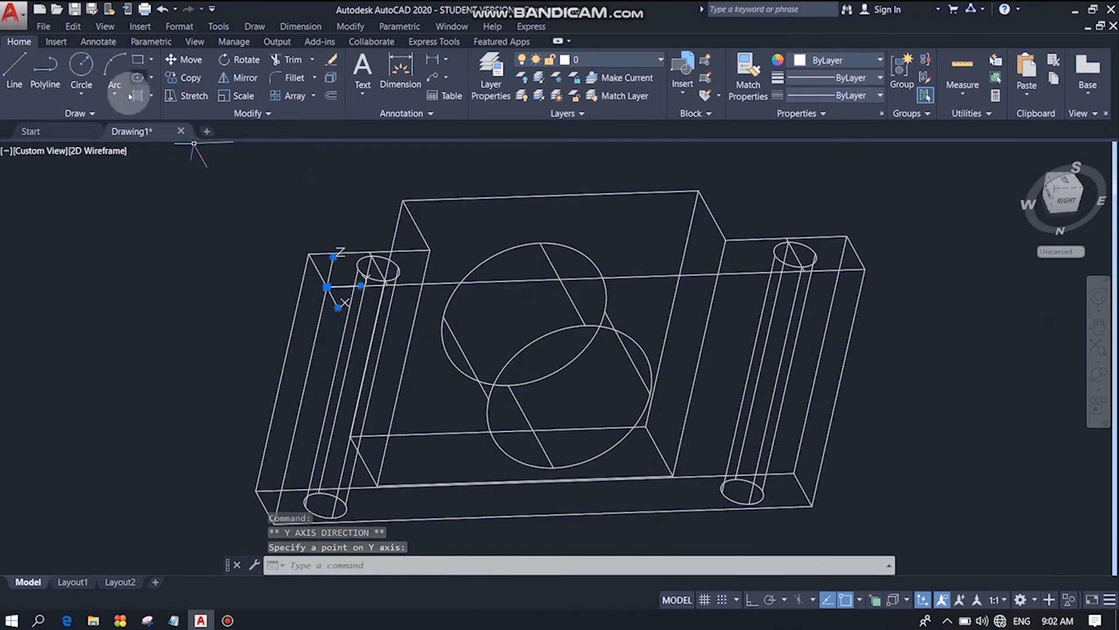
pyautogui.click(151, 62)
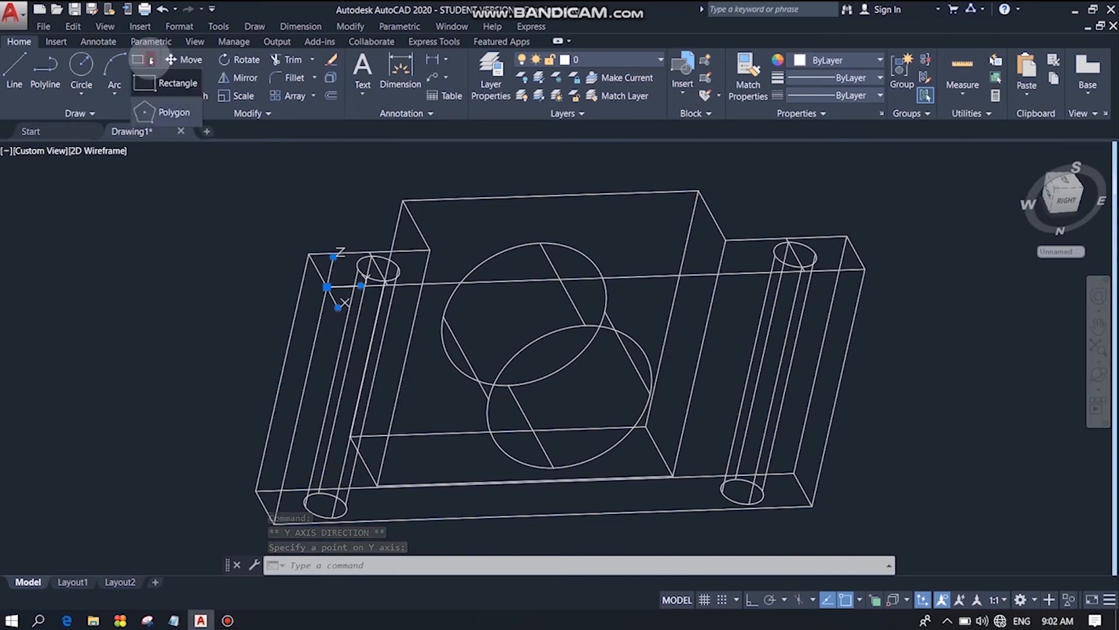
pyautogui.click(178, 90)
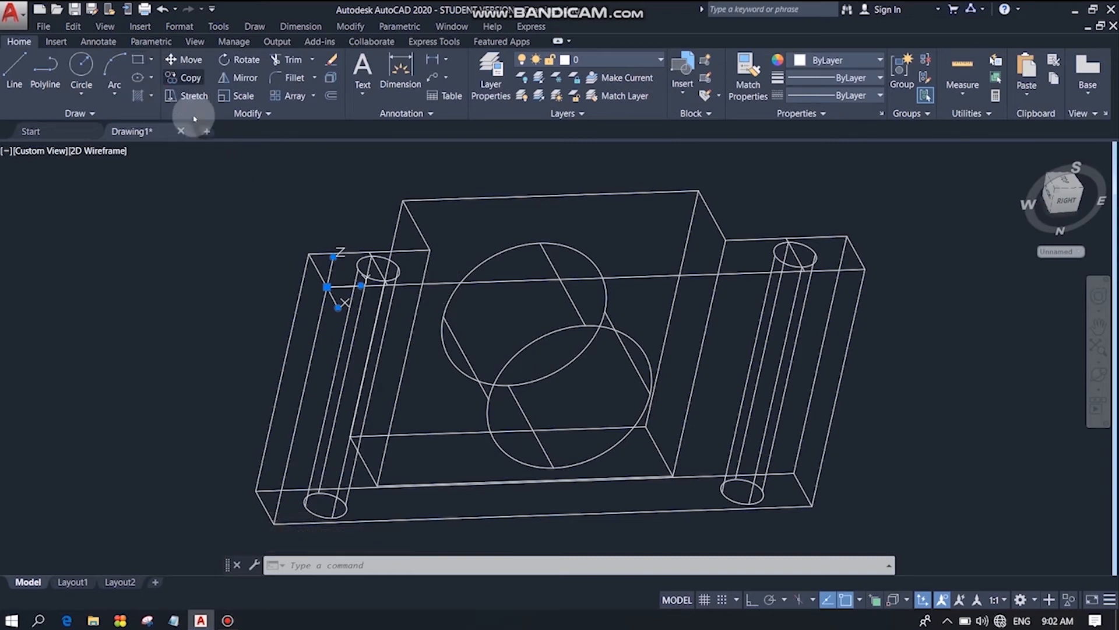
pyautogui.click(138, 60)
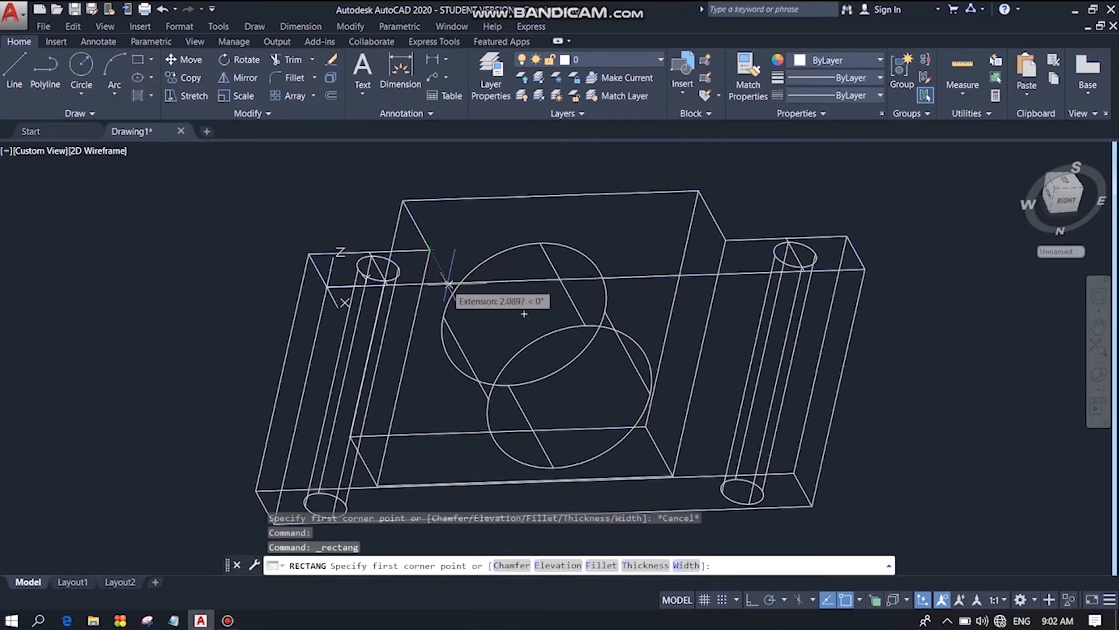
pyautogui.click(448, 284)
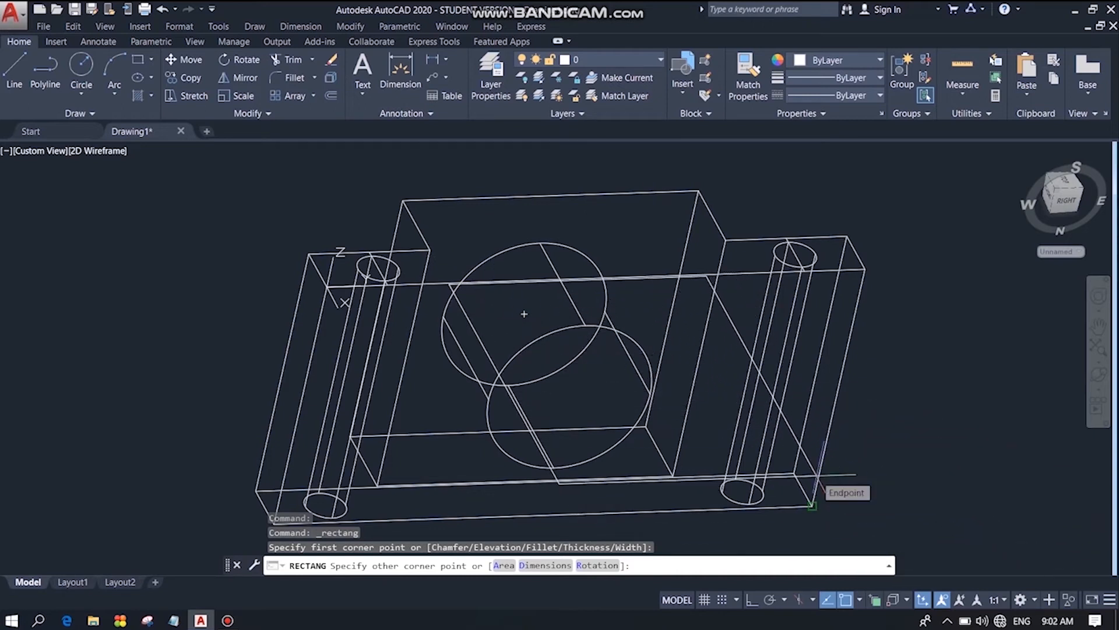
pyautogui.press('Escape')
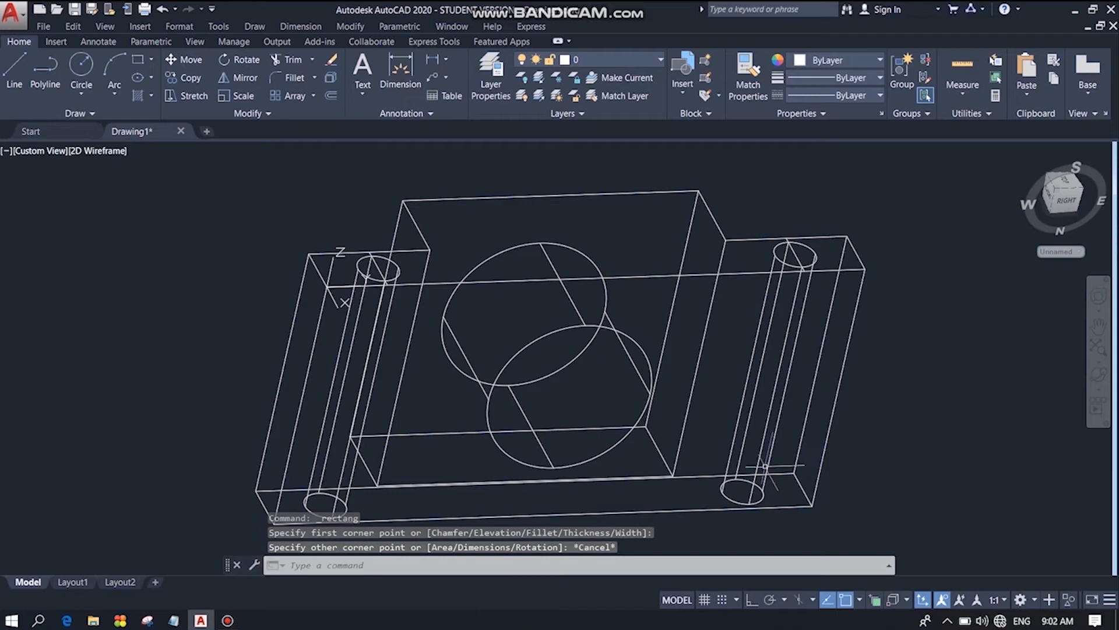
# Align the UCS X axis with the bottom face's short edge so the XY plane lies on that face.
pyautogui.click(338, 307)
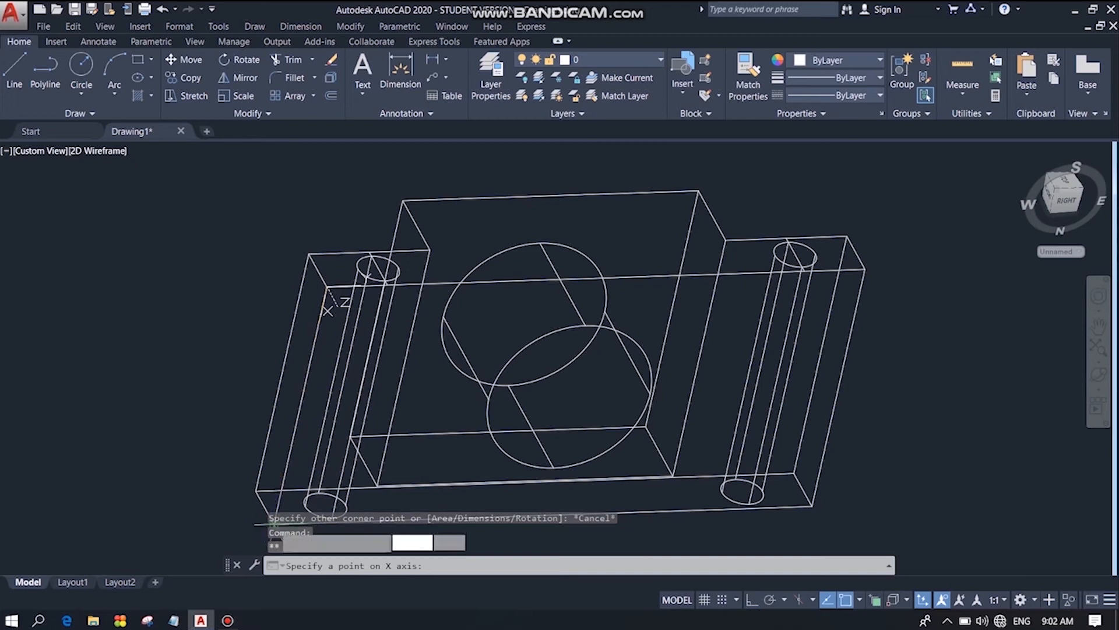
pyautogui.click(274, 524)
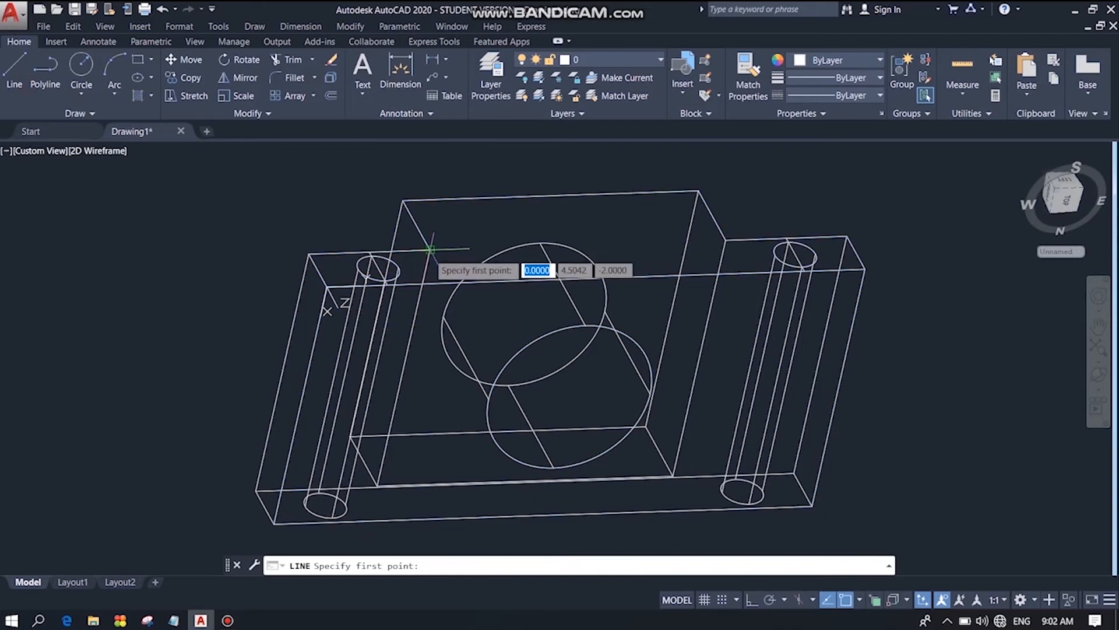
pyautogui.click(449, 286)
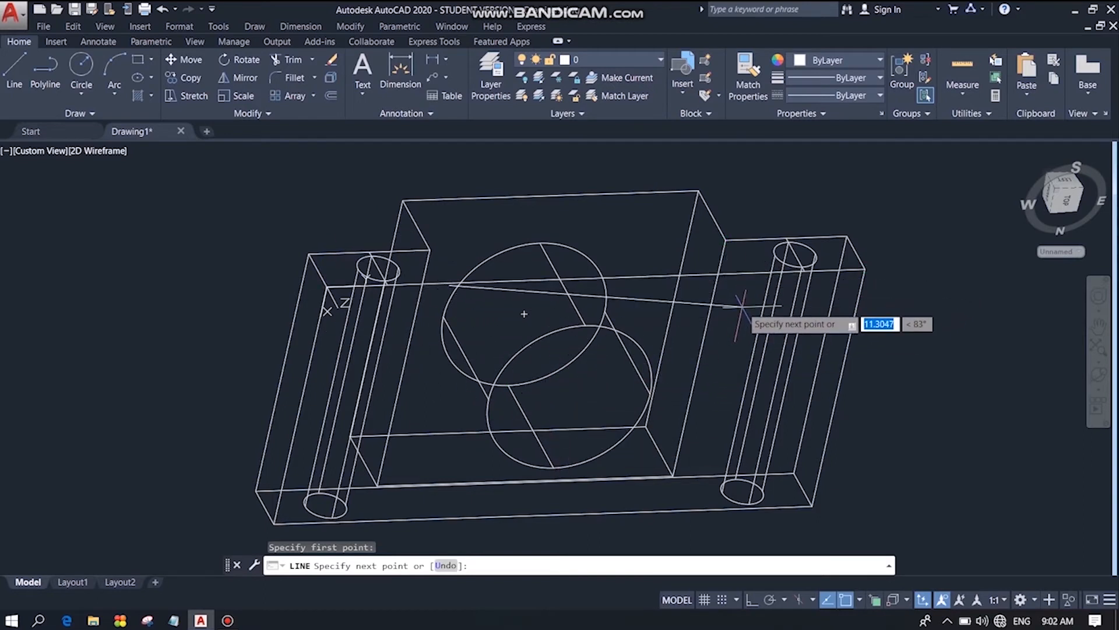
pyautogui.press('Escape')
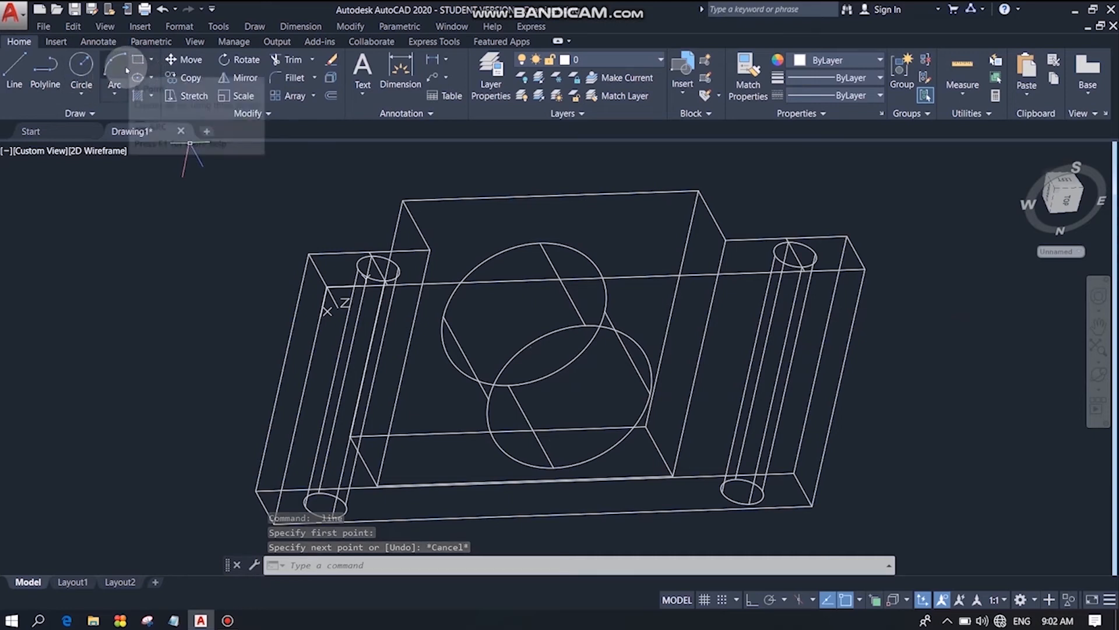
# Draw a polyline segment from the UCS origin along the bottom face's long edge and turn on Ortho mode.
pyautogui.click(44, 82)
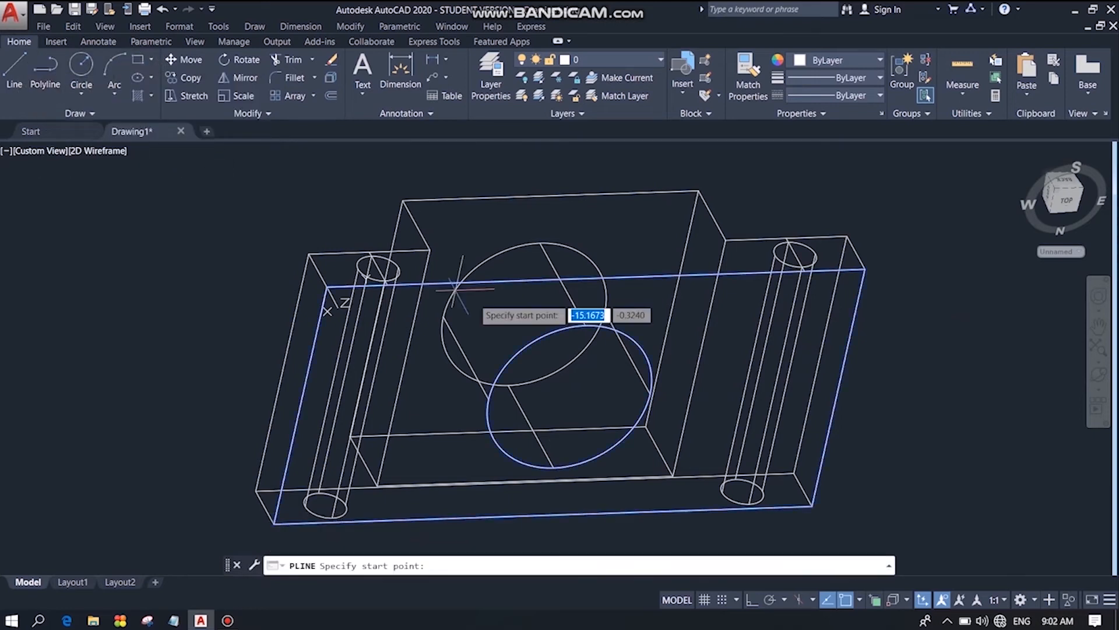
pyautogui.click(327, 287)
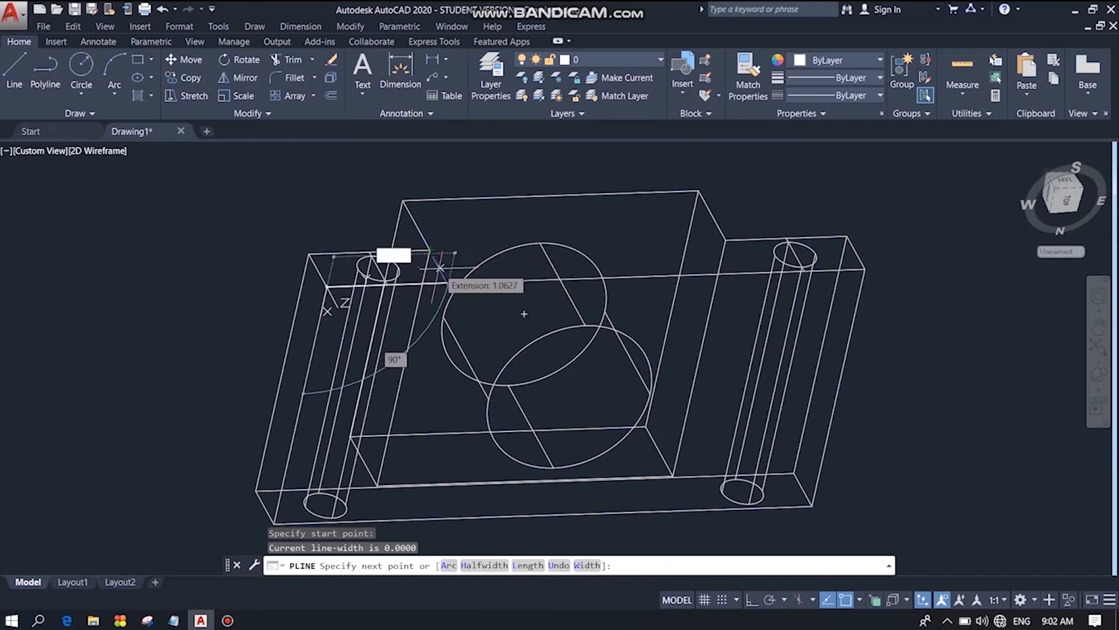
pyautogui.click(448, 284)
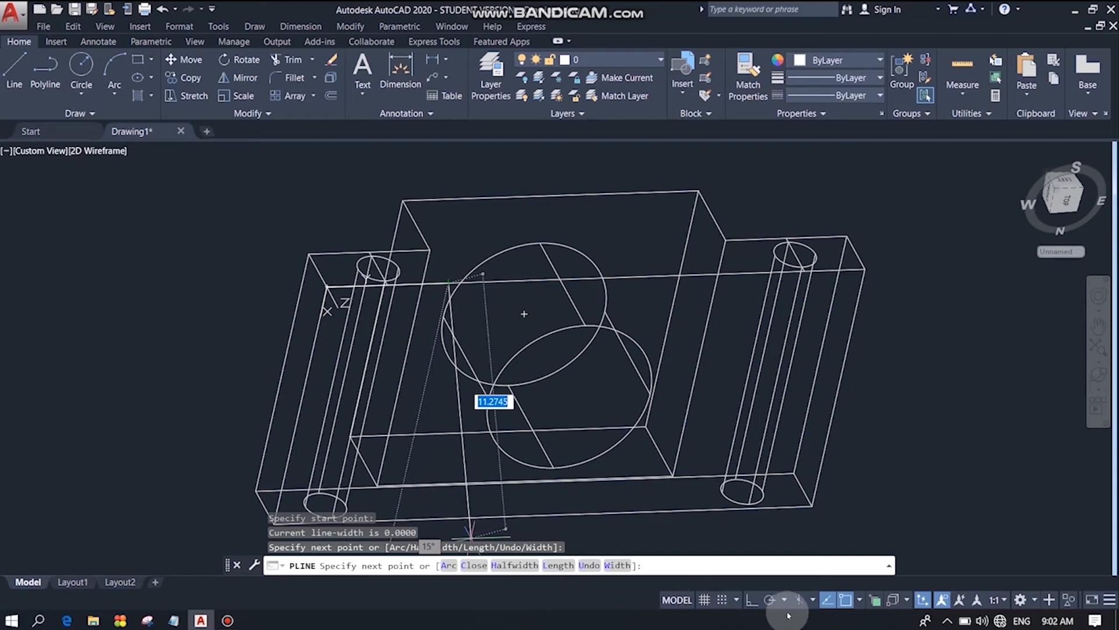
pyautogui.click(753, 604)
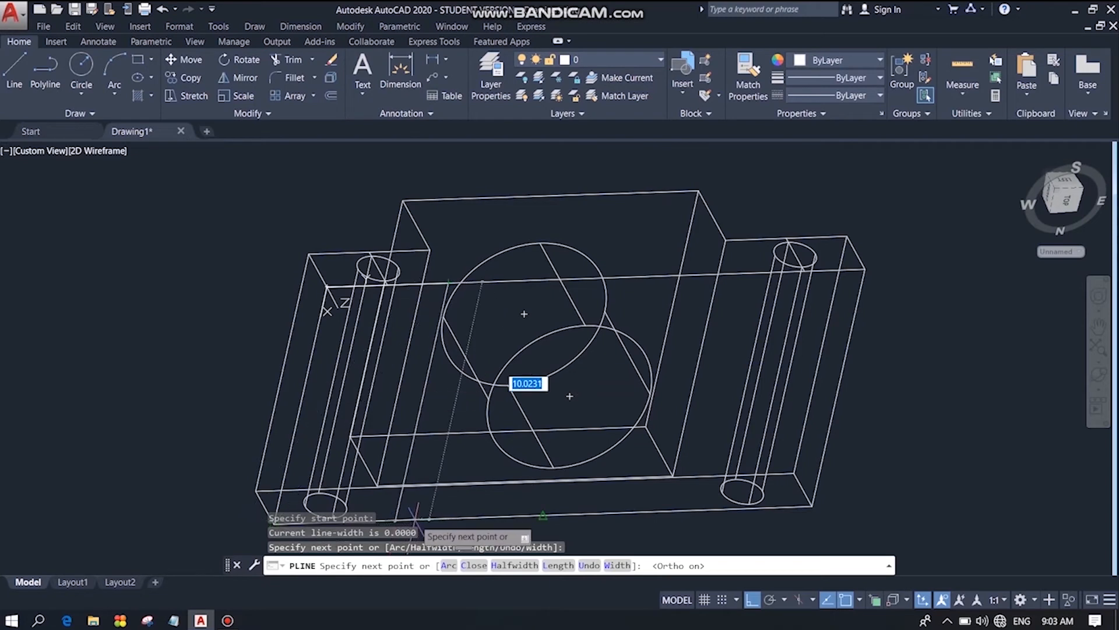
# Try to continue the polyline from the edge segment across the bottom face to the opposite long edge.
pyautogui.click(414, 515)
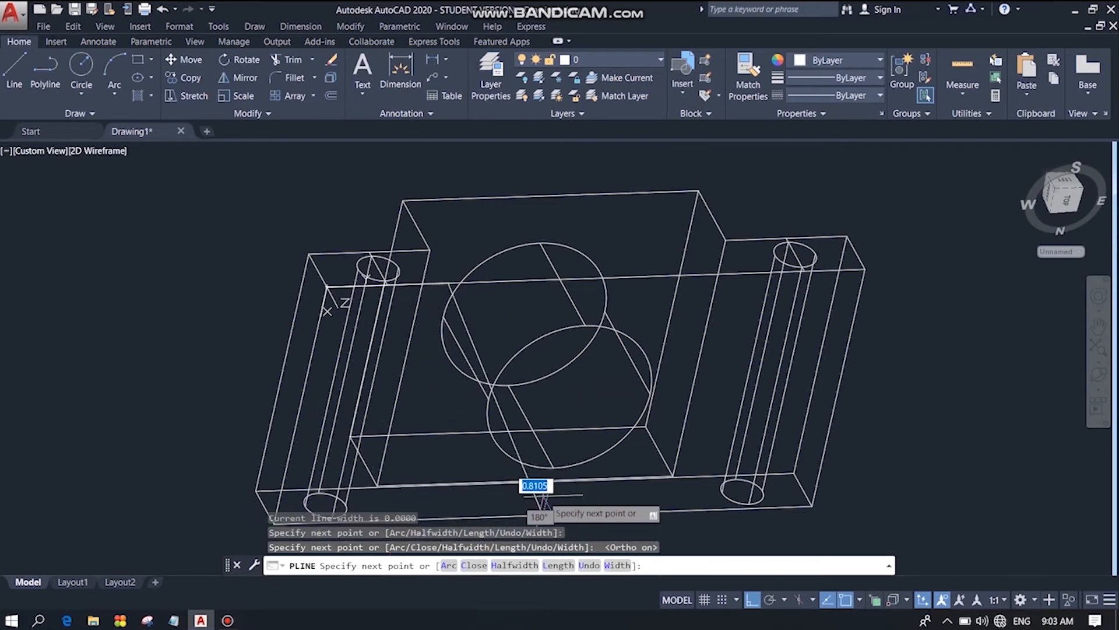
pyautogui.hotkey('ctrl', 'z')
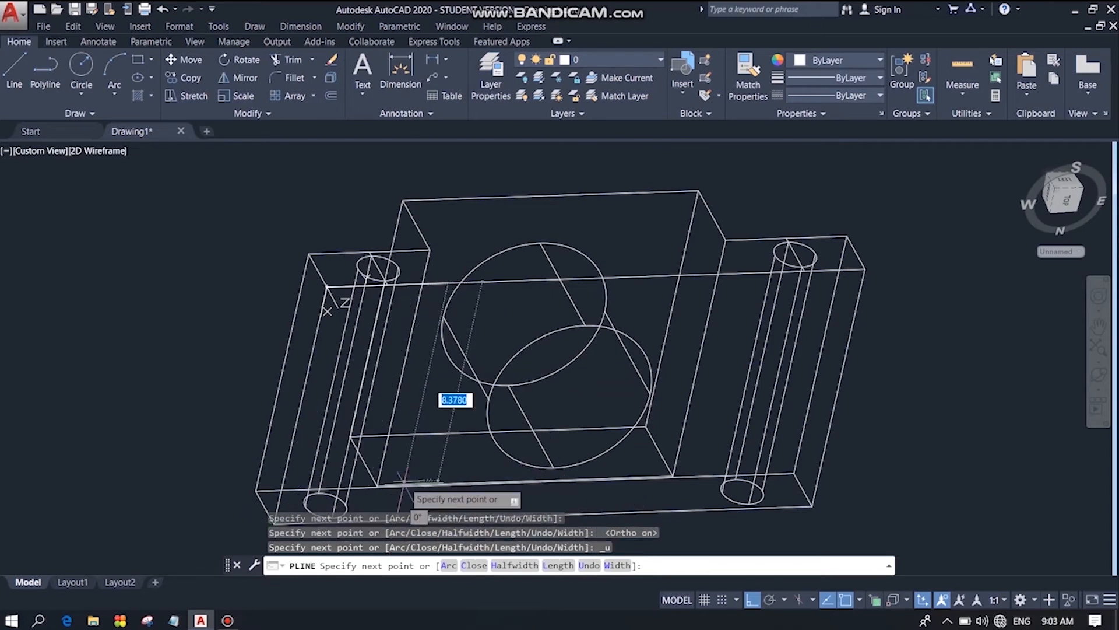
pyautogui.scroll(2, 437, 507)
pyautogui.scroll(-6, 443, 466)
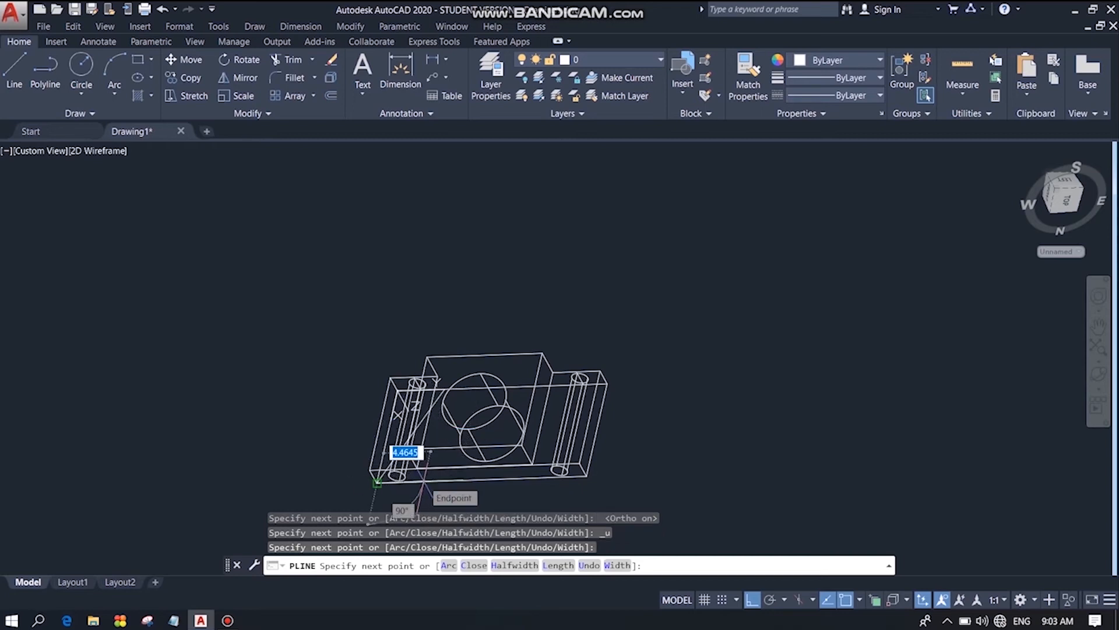
pyautogui.hotkey('ctrl', 'z')
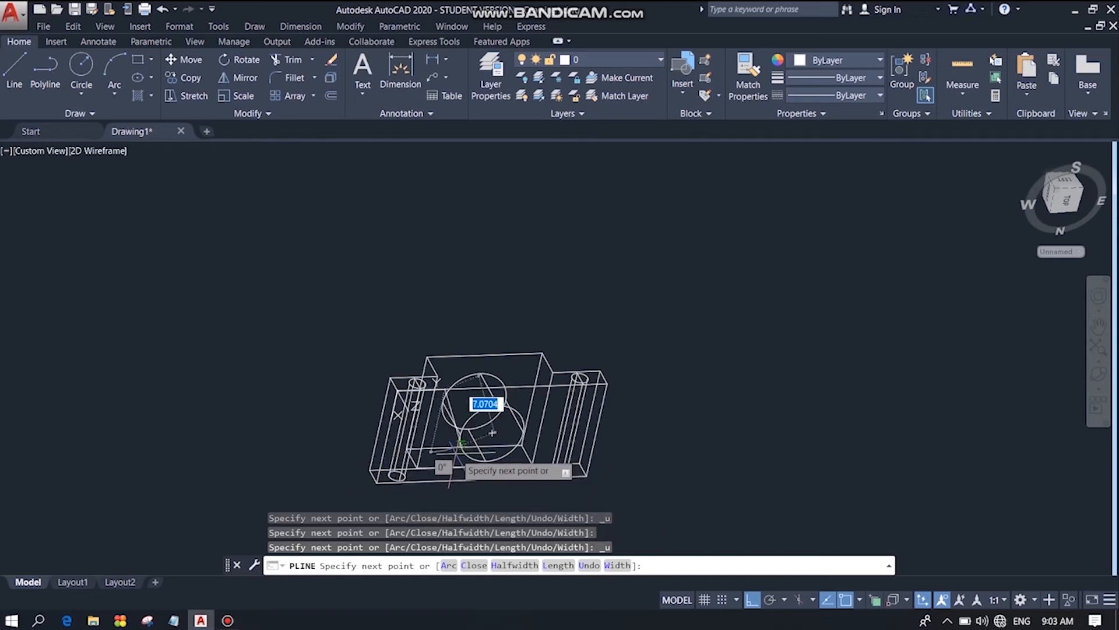
pyautogui.press('Escape')
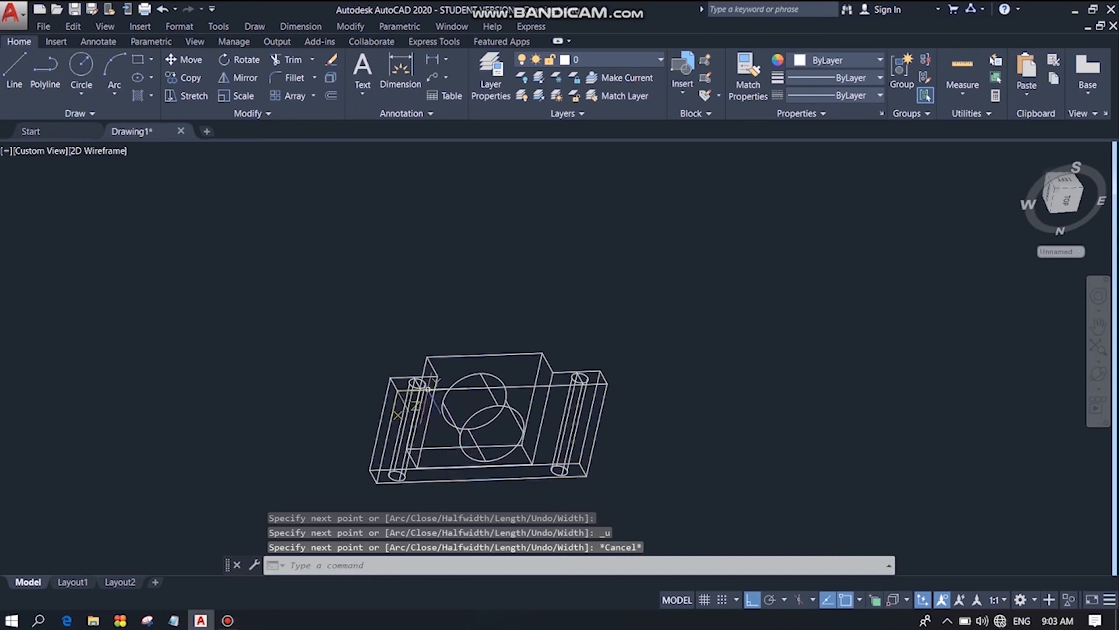
# Try a rectangle on the bottom face from the first edge segment's inner end to the opposite long edge, and erase it.
pyautogui.scroll(2, 434, 388)
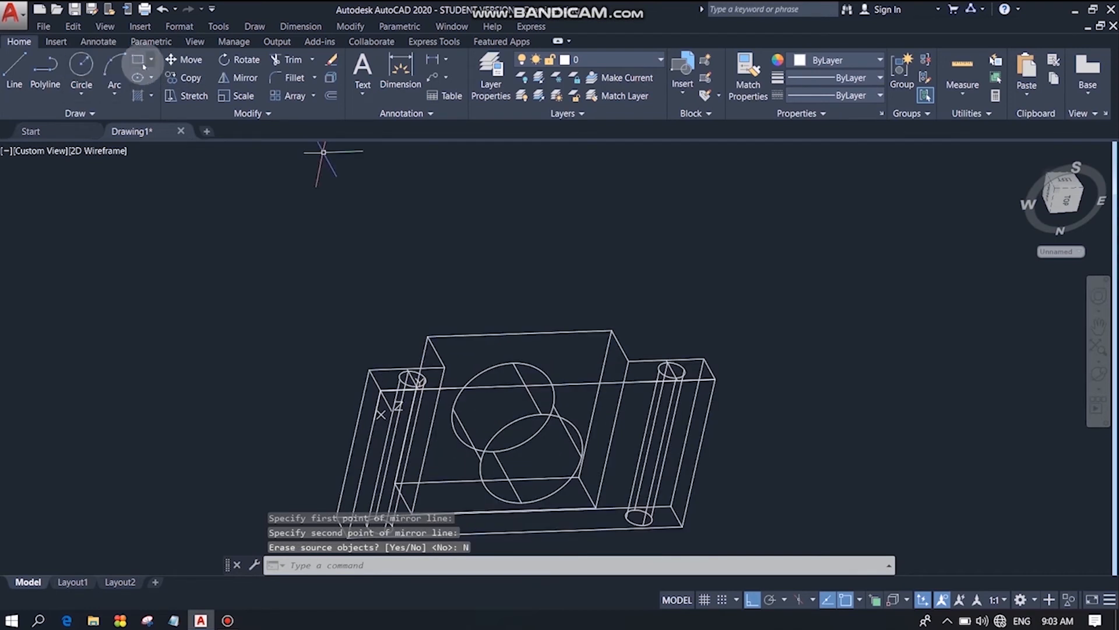
pyautogui.click(138, 61)
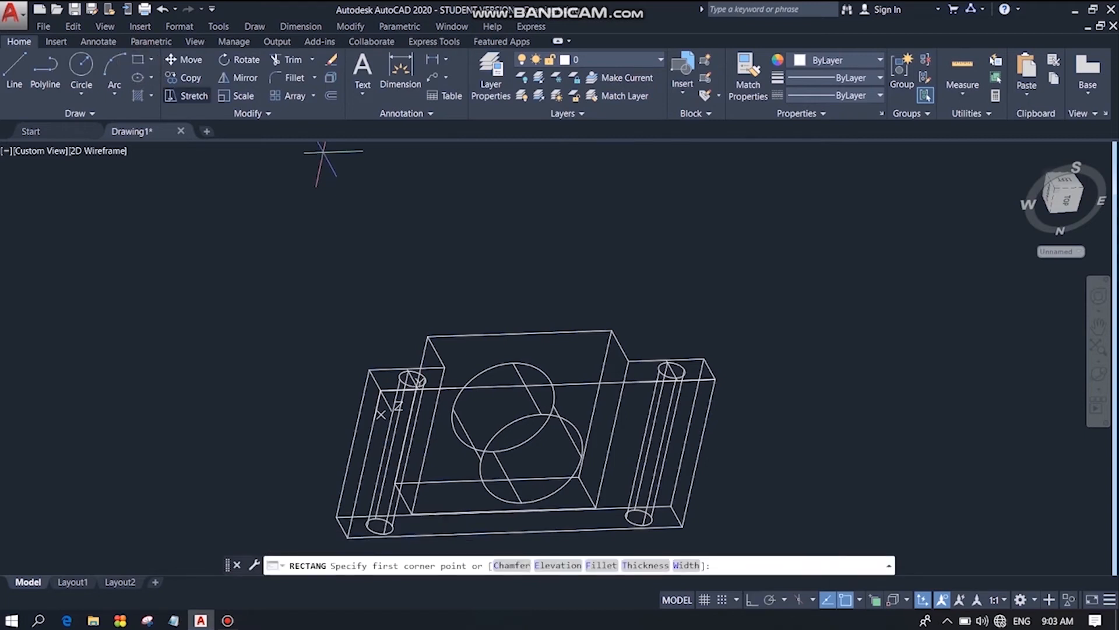
pyautogui.click(456, 386)
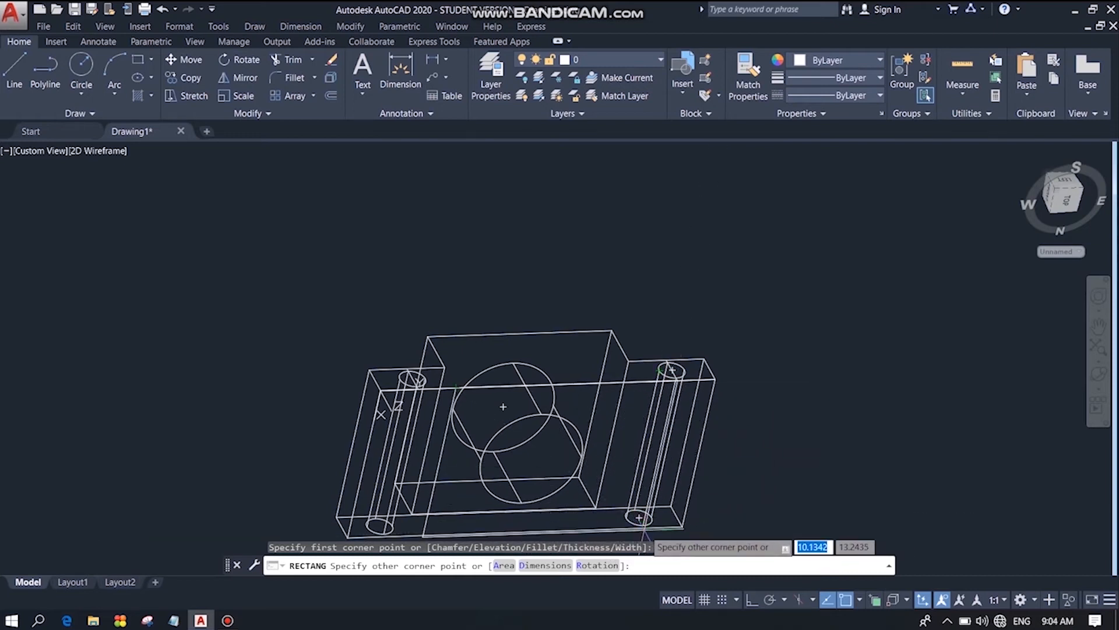
pyautogui.scroll(4, 639, 517)
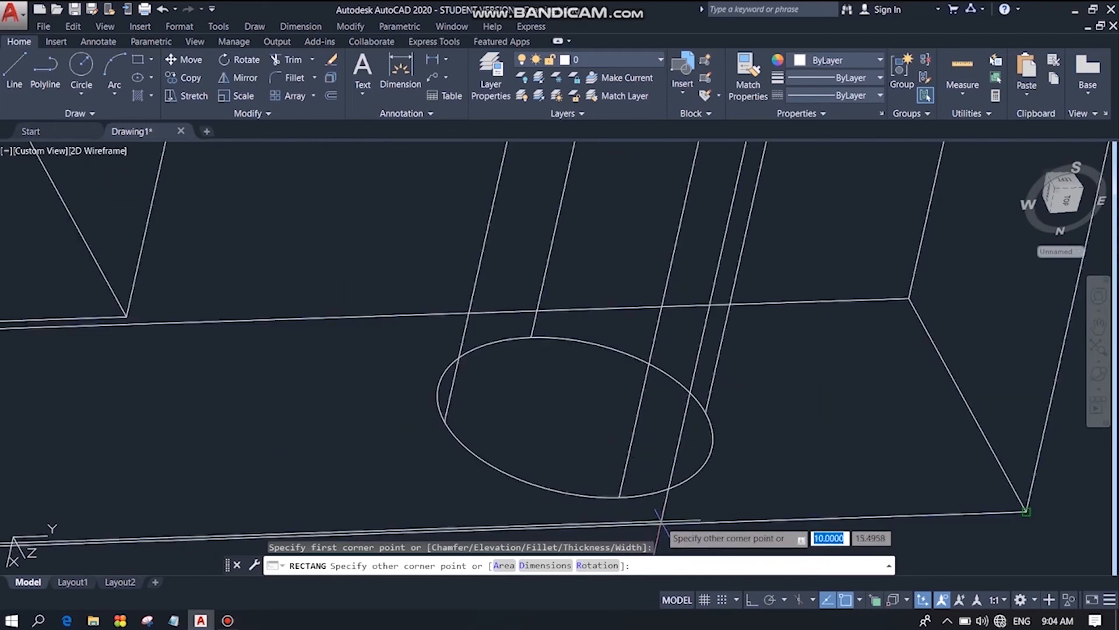
pyautogui.scroll(2, 670, 513)
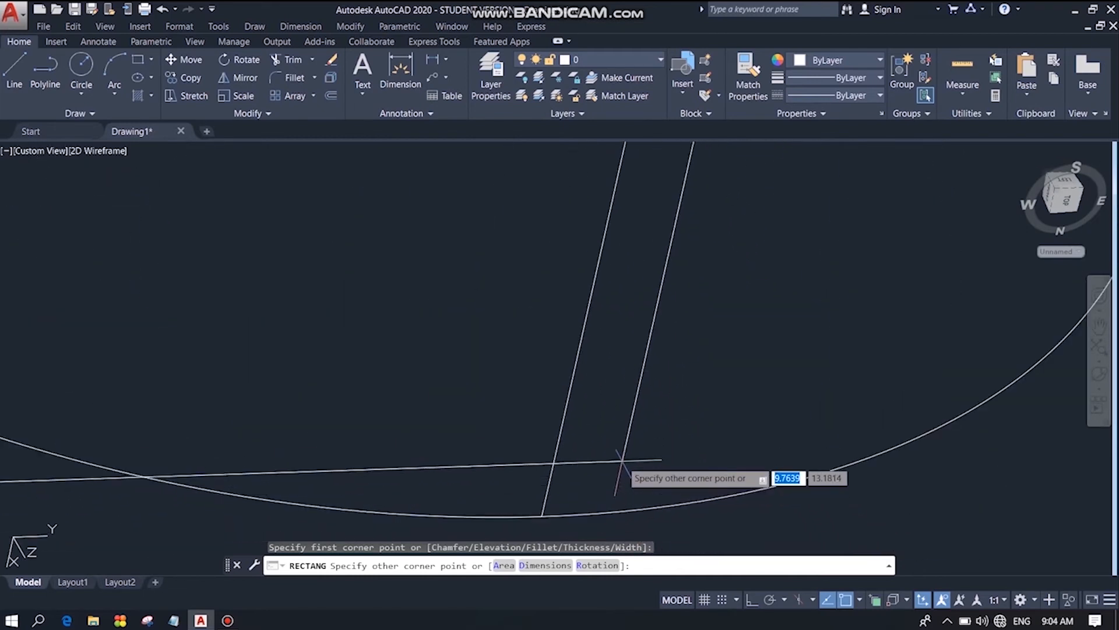
pyautogui.scroll(-4, 625, 457)
pyautogui.scroll(-5, 620, 464)
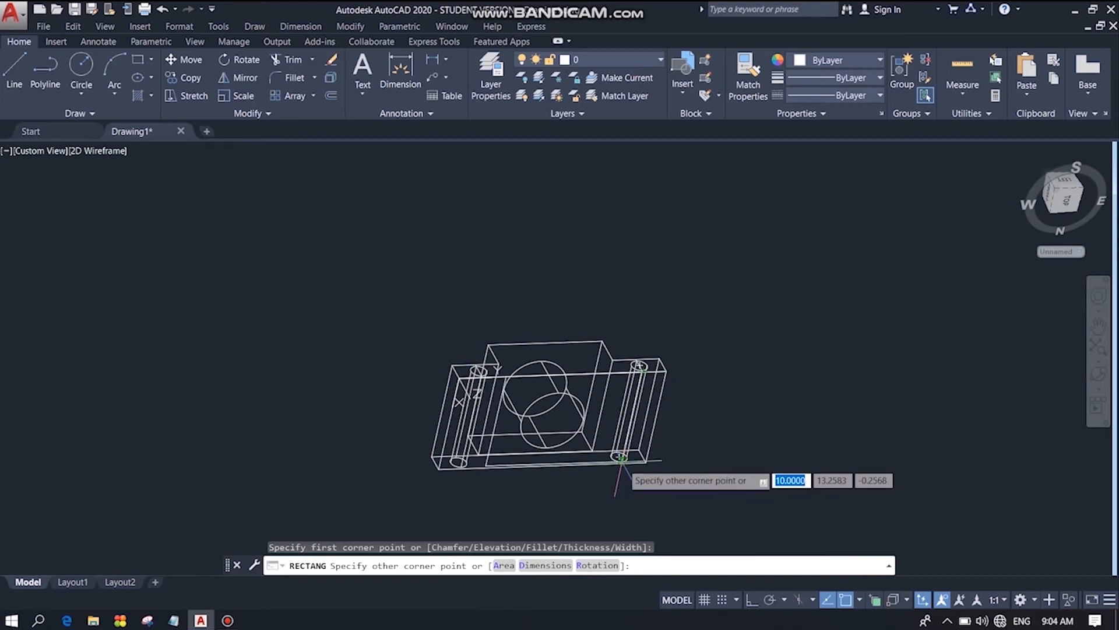
pyautogui.scroll(6, 621, 458)
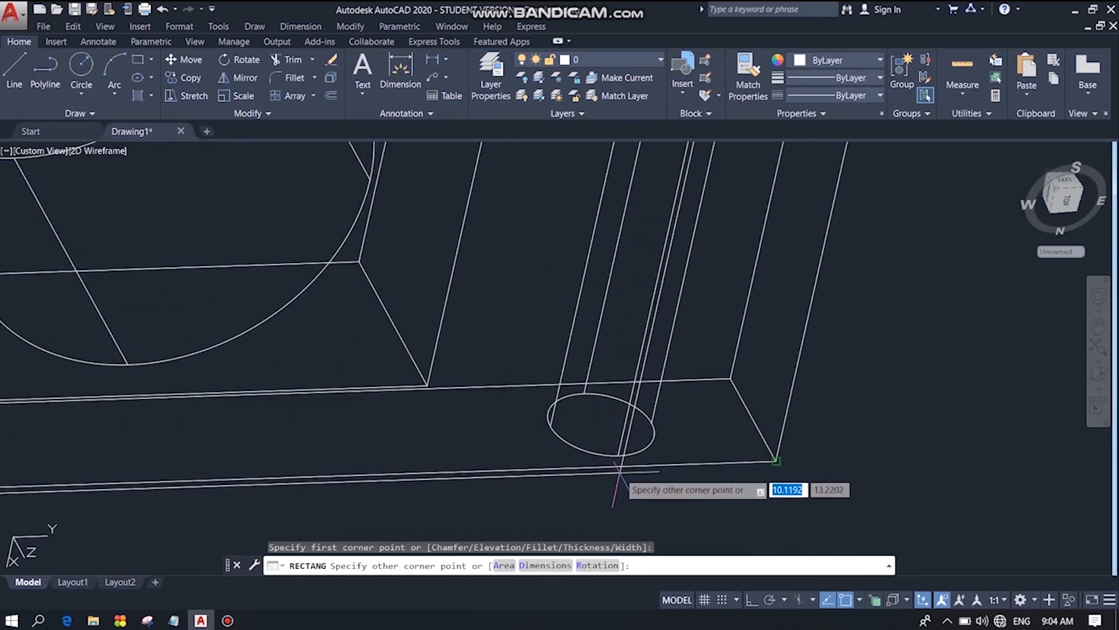
pyautogui.click(622, 466)
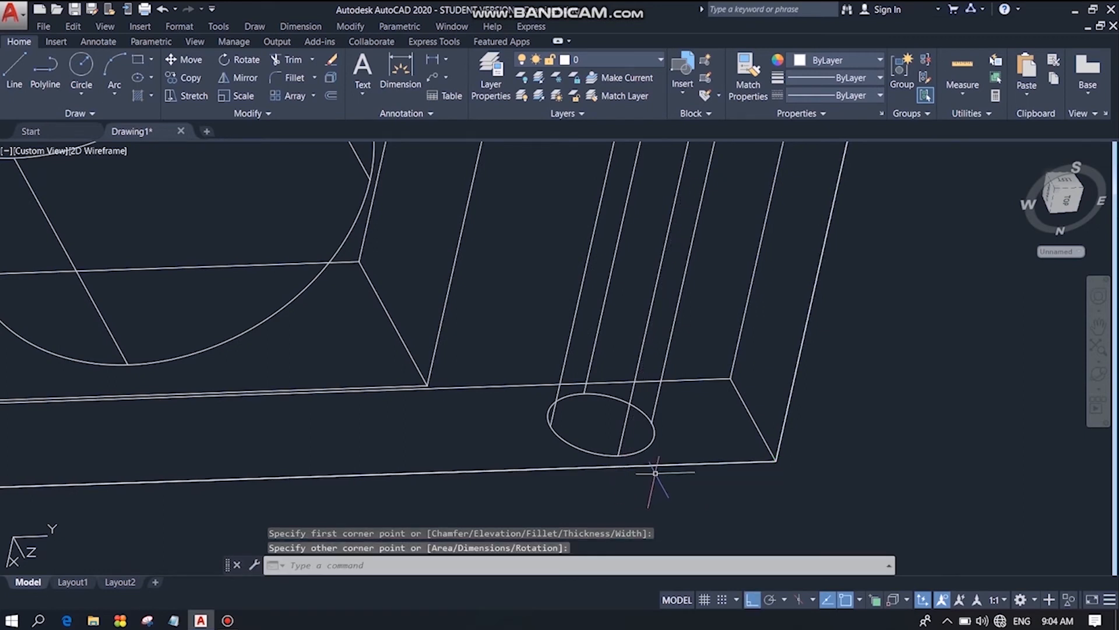
pyautogui.scroll(-6, 635, 499)
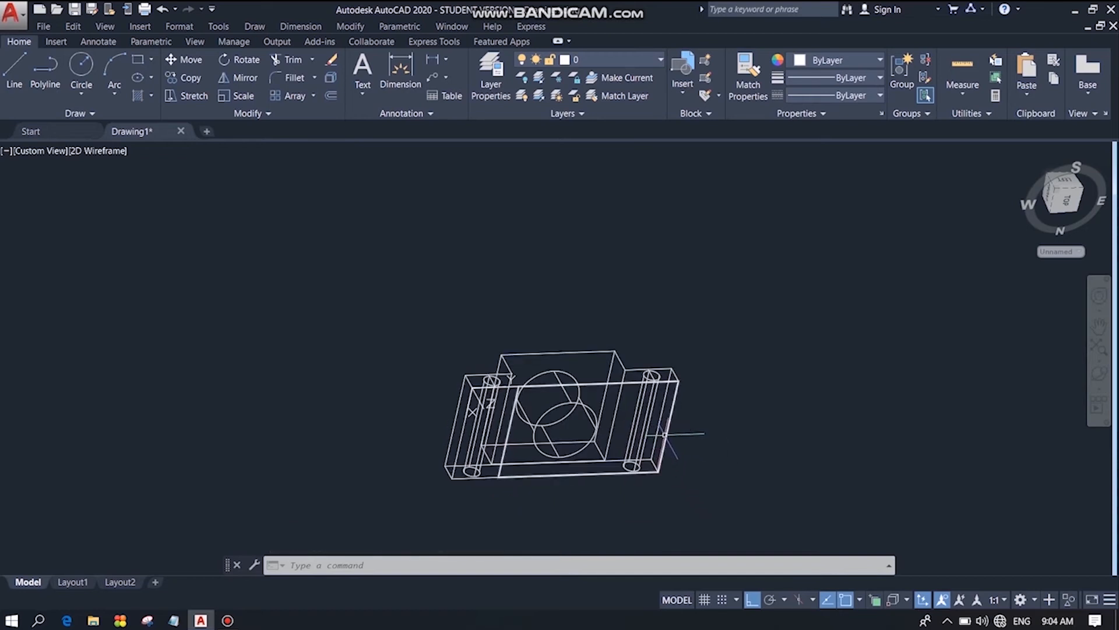
pyautogui.press('Delete')
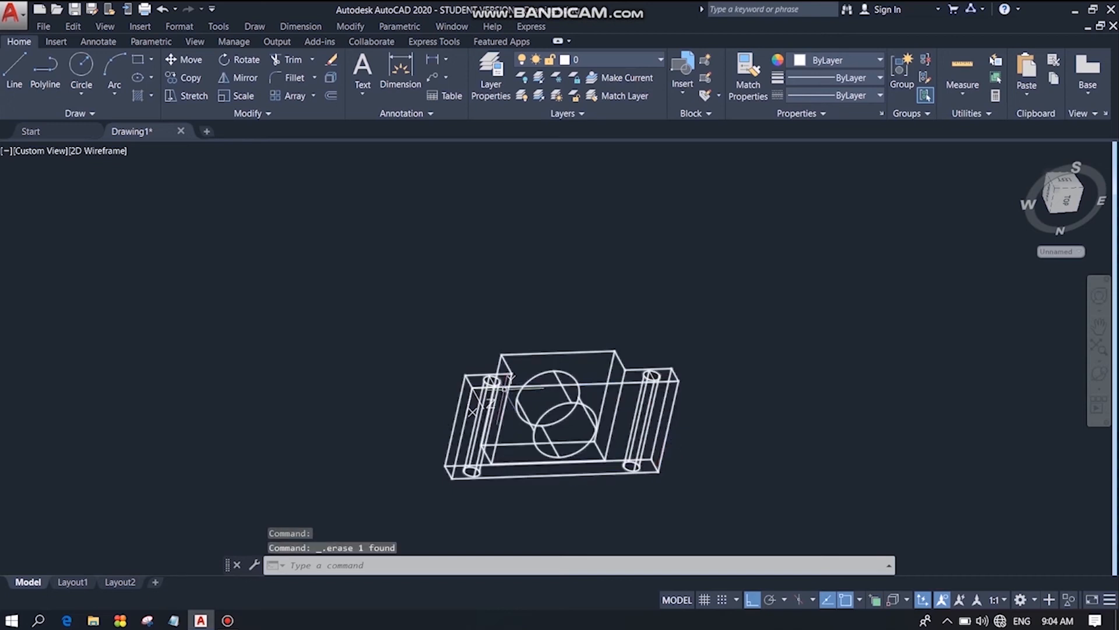
pyautogui.scroll(4, 538, 392)
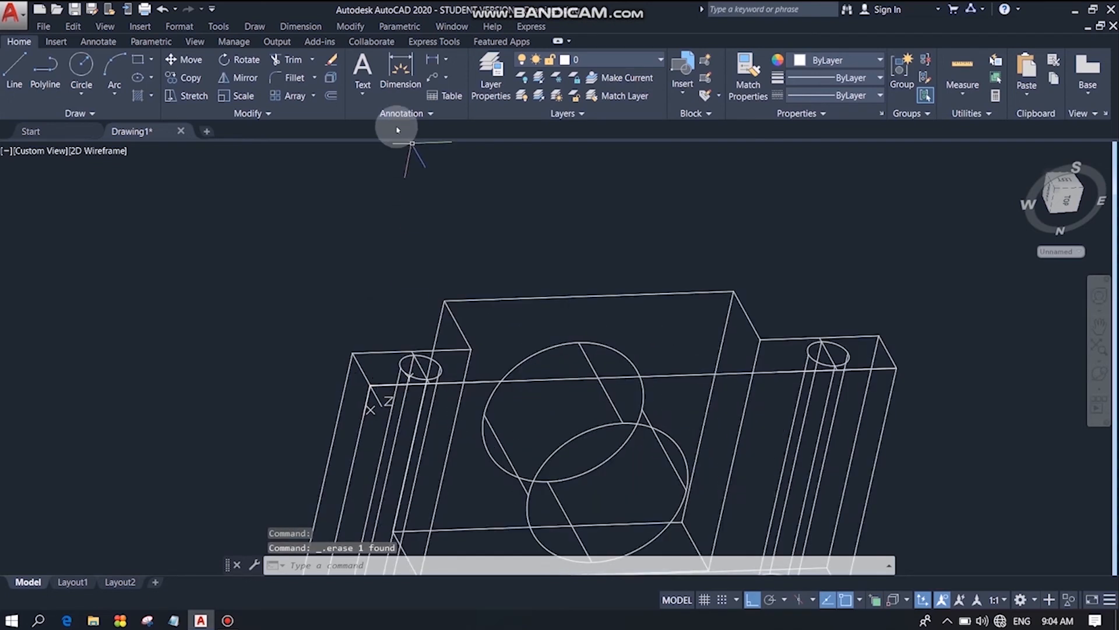
pyautogui.click(246, 78)
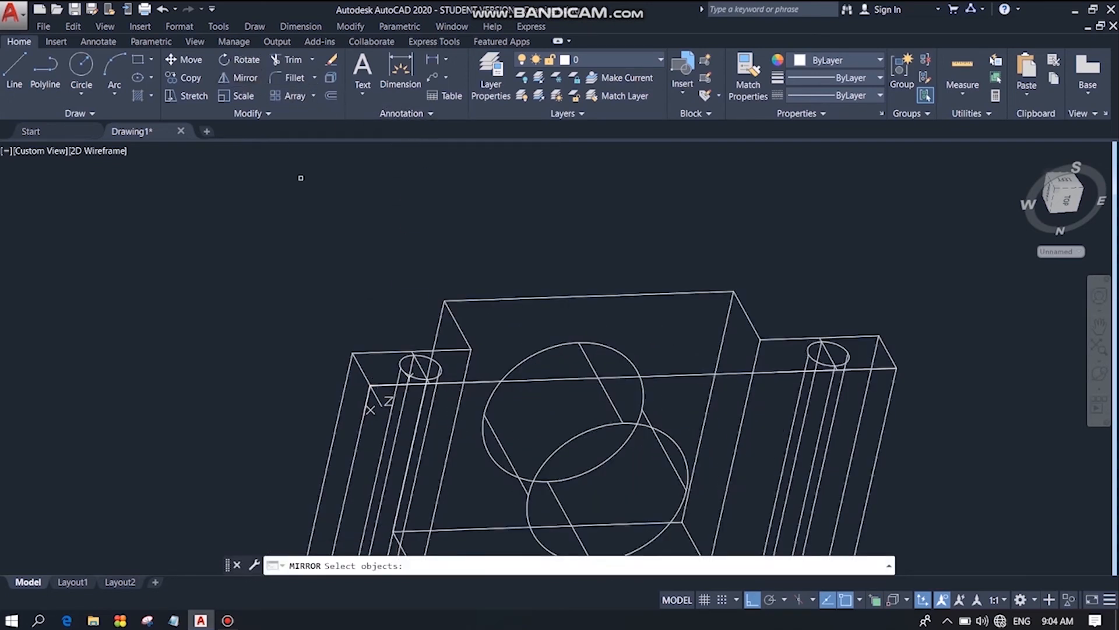
pyautogui.click(404, 384)
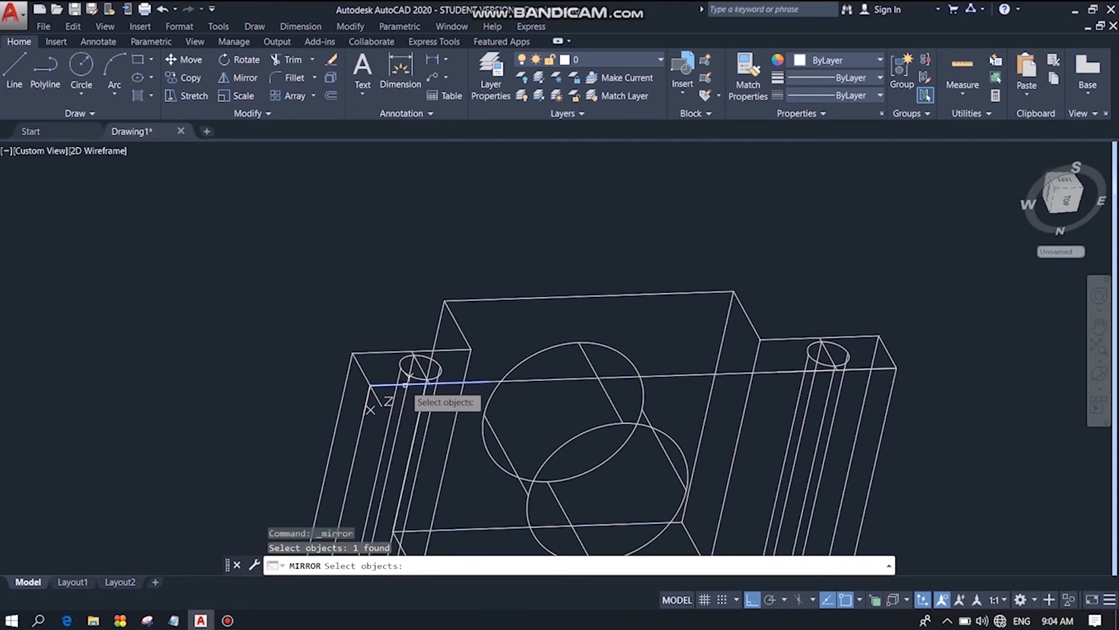
pyautogui.click(867, 369)
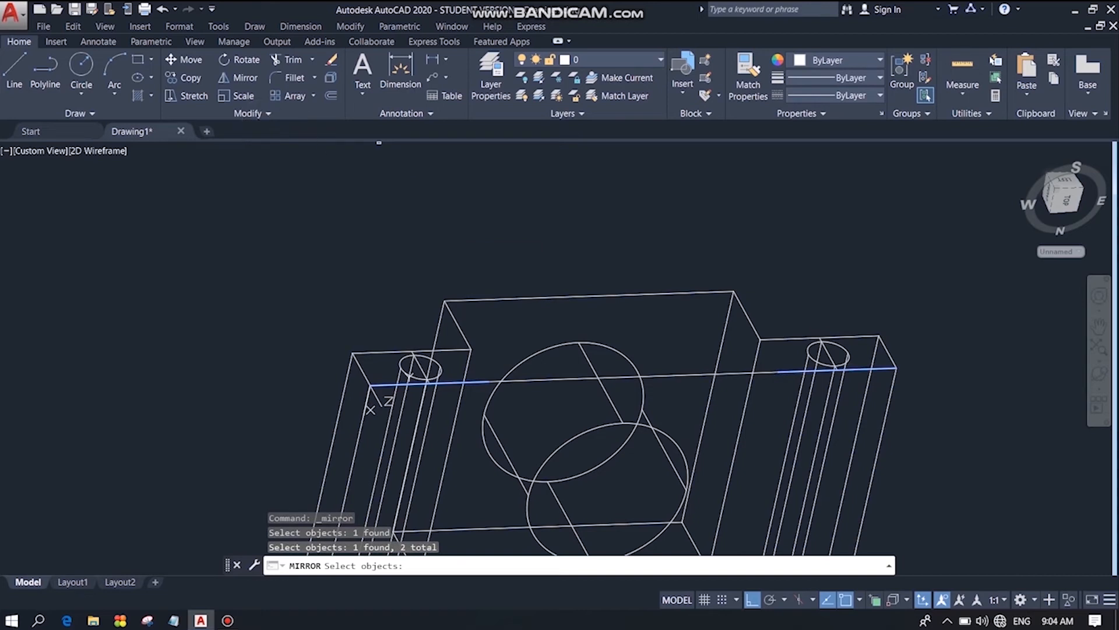
pyautogui.scroll(-2, 498, 377)
pyautogui.scroll(-2, 499, 377)
pyautogui.press('Return')
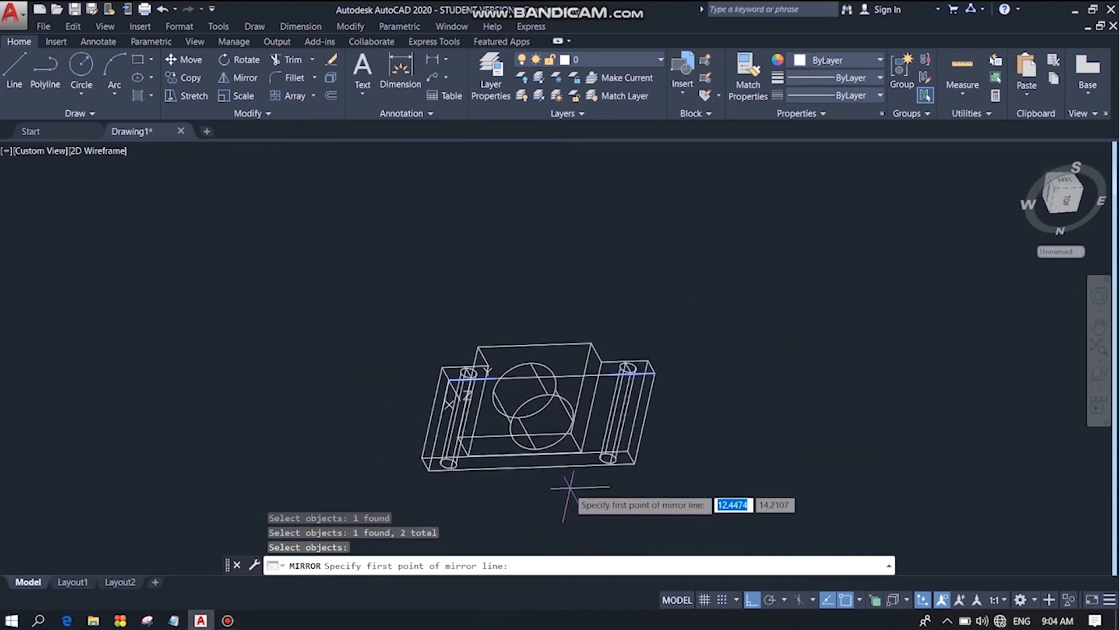
pyautogui.click(551, 377)
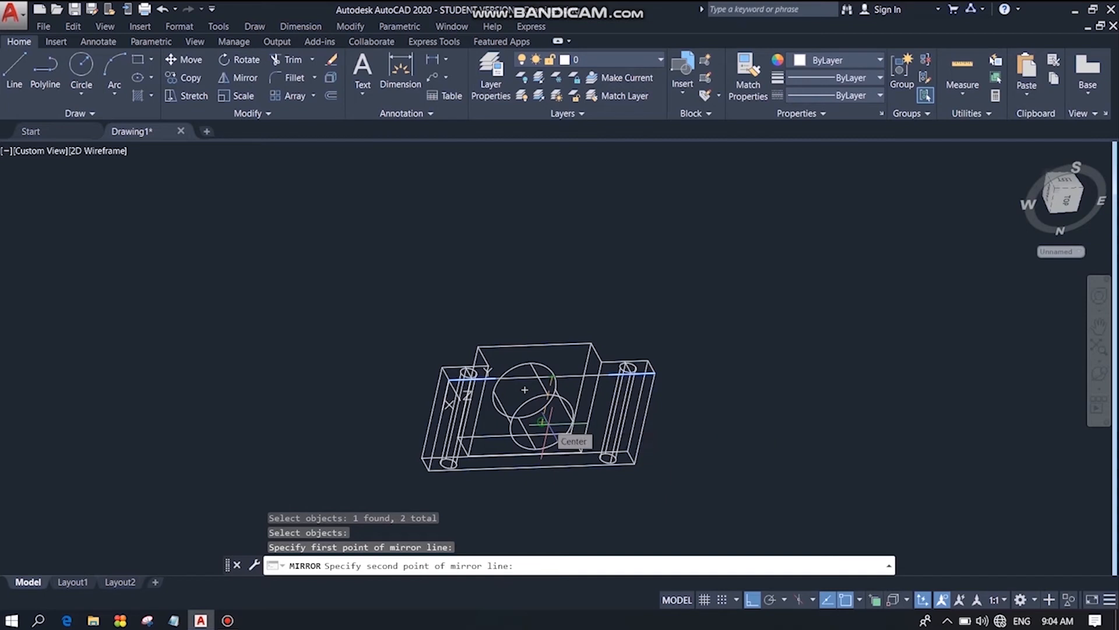
pyautogui.press('Escape')
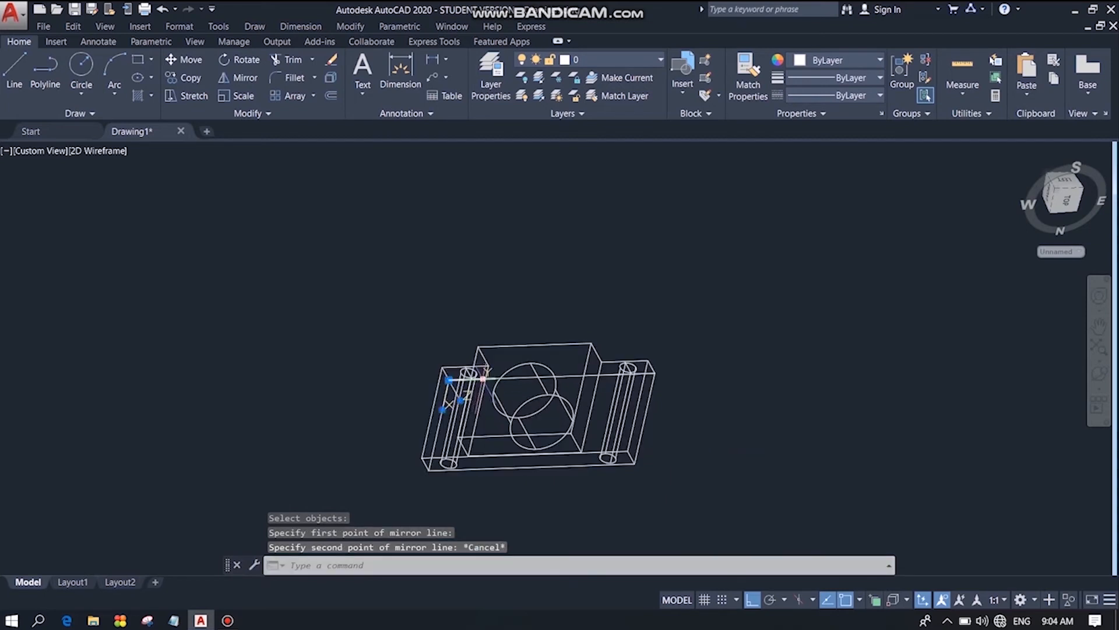
pyautogui.press('Escape')
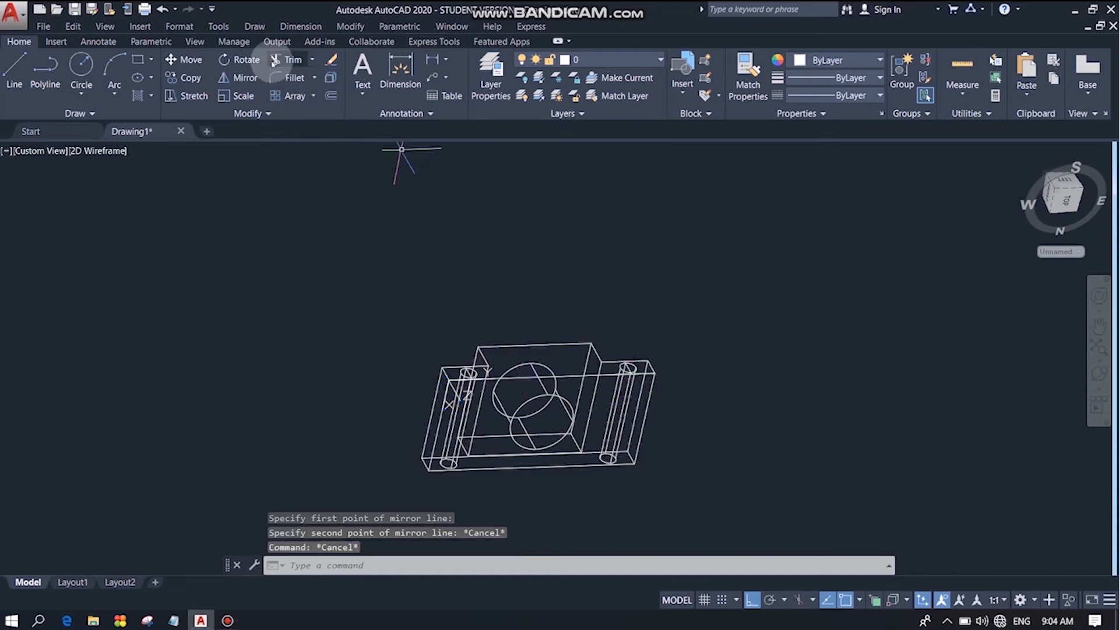
# Mirror both edge segments to the opposite long edge about the line through the short edges' midpoints, keeping the originals.
pyautogui.click(245, 78)
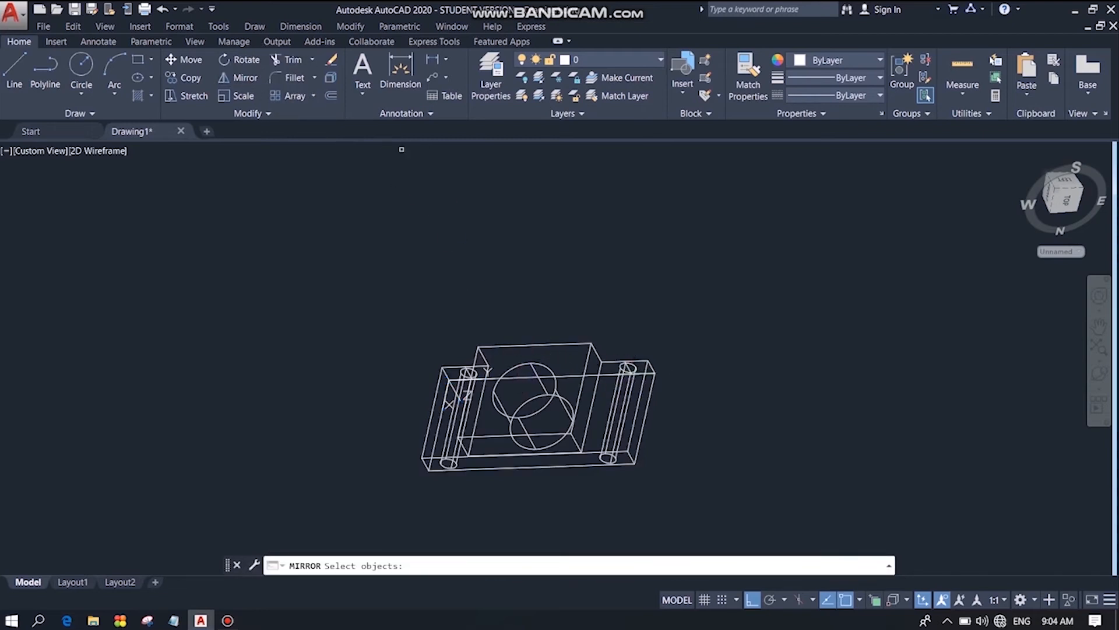
pyautogui.click(492, 378)
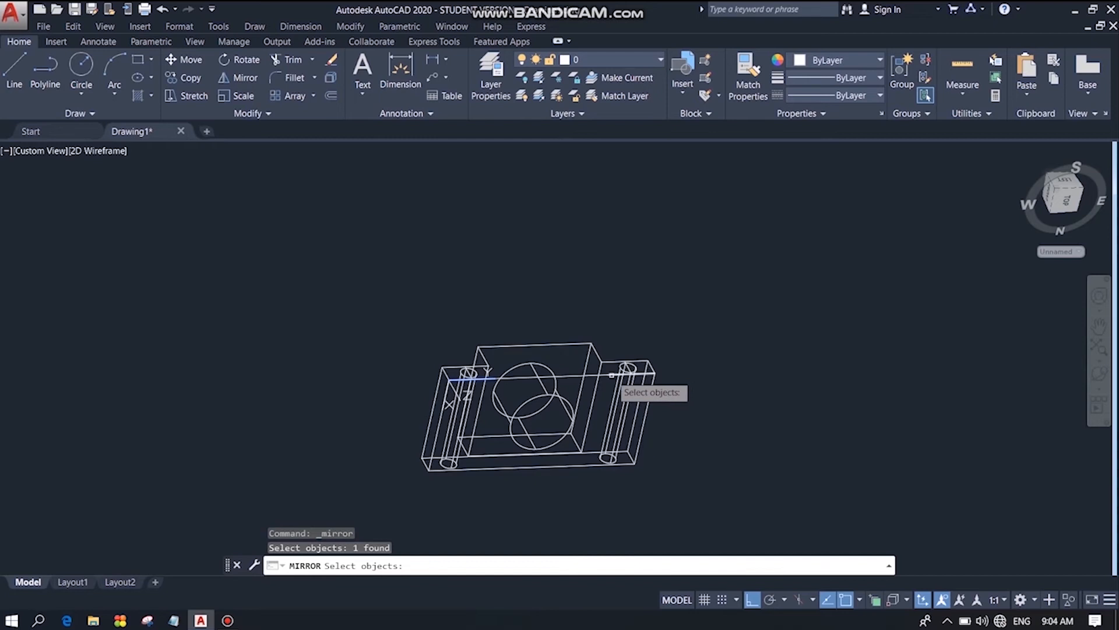
pyautogui.click(613, 375)
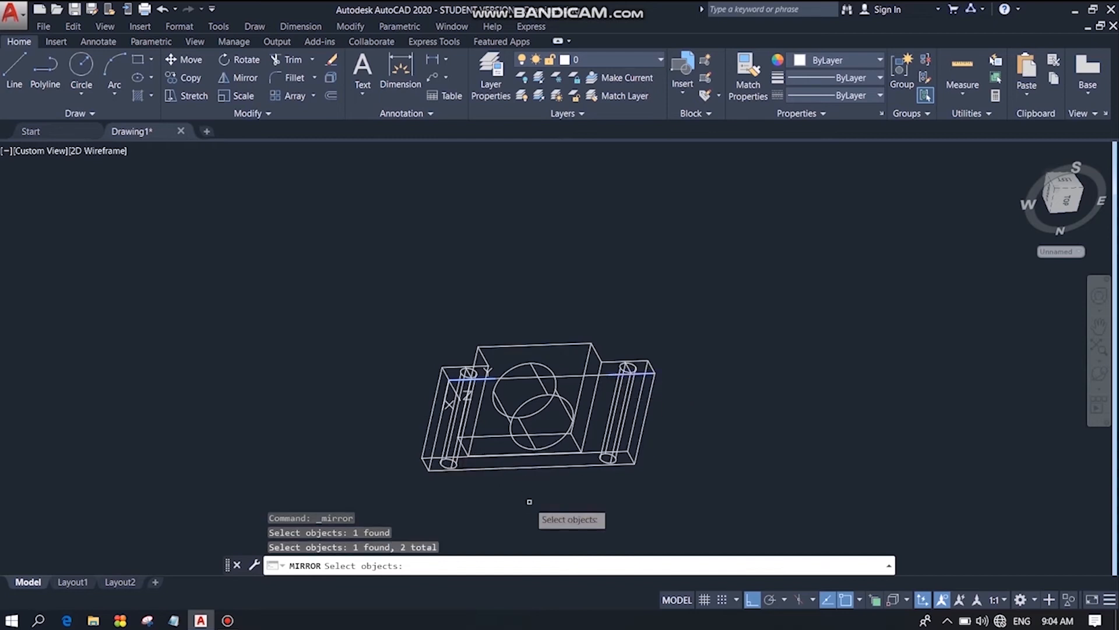
pyautogui.press('Return')
pyautogui.click(438, 426)
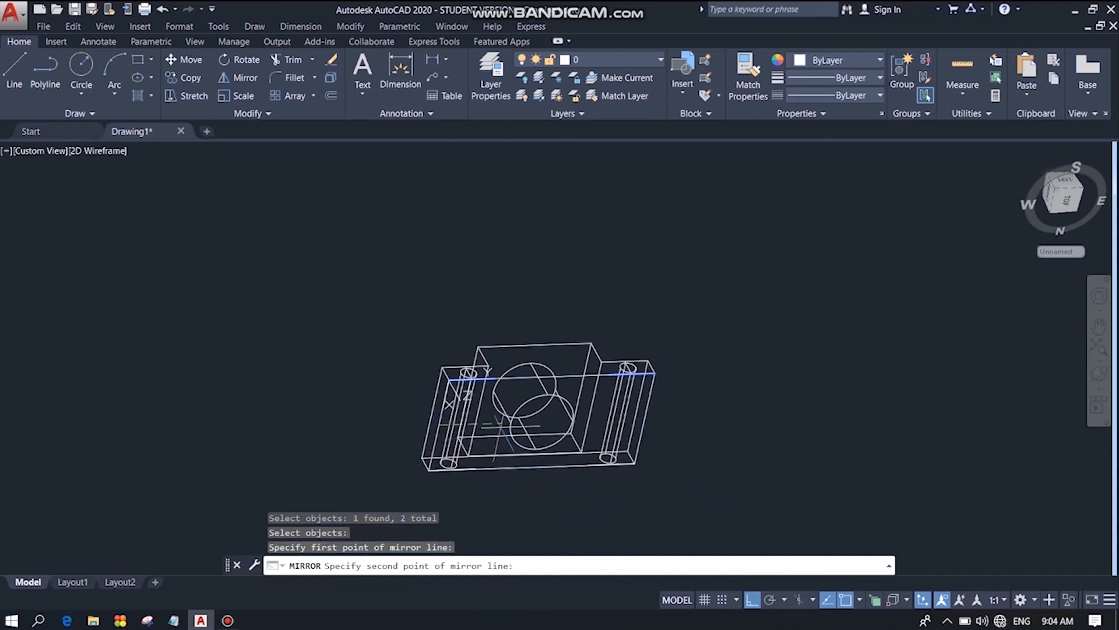
pyautogui.click(645, 418)
pyautogui.click(665, 470)
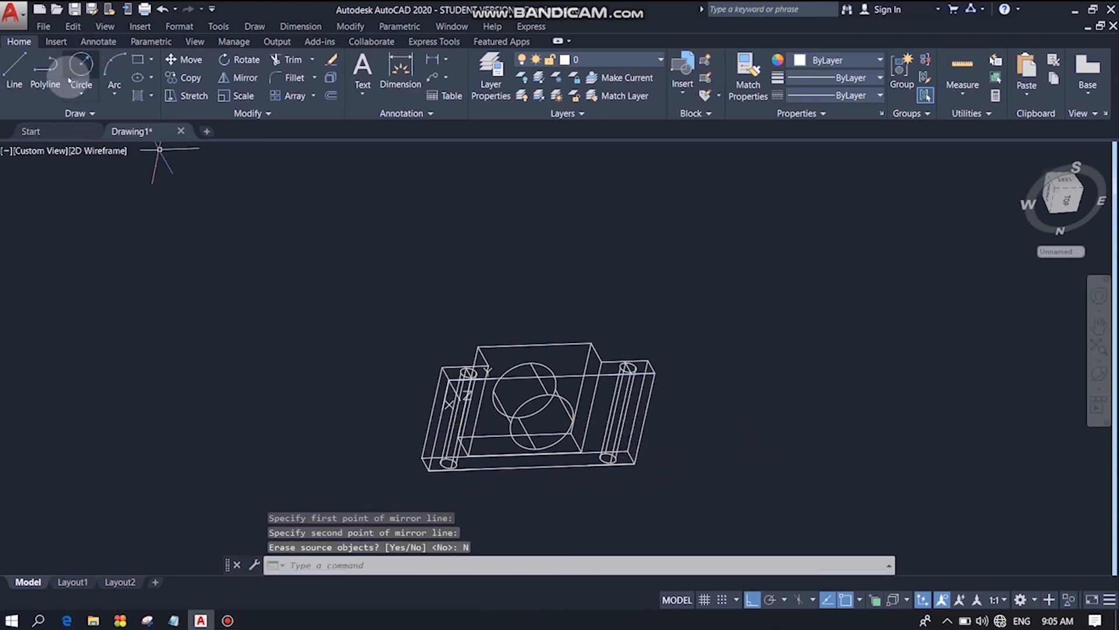
# Draw a rectangle on the bottom face from the first segment's inner end to the inner end of the diagonally opposite mirrored segment.
pyautogui.click(139, 59)
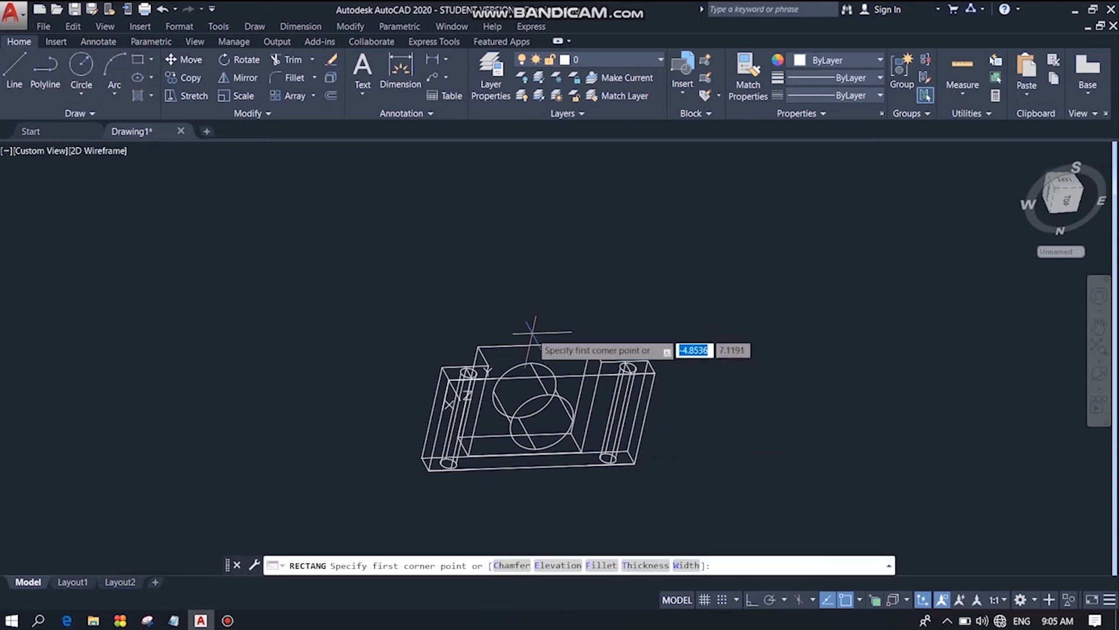
pyautogui.click(495, 377)
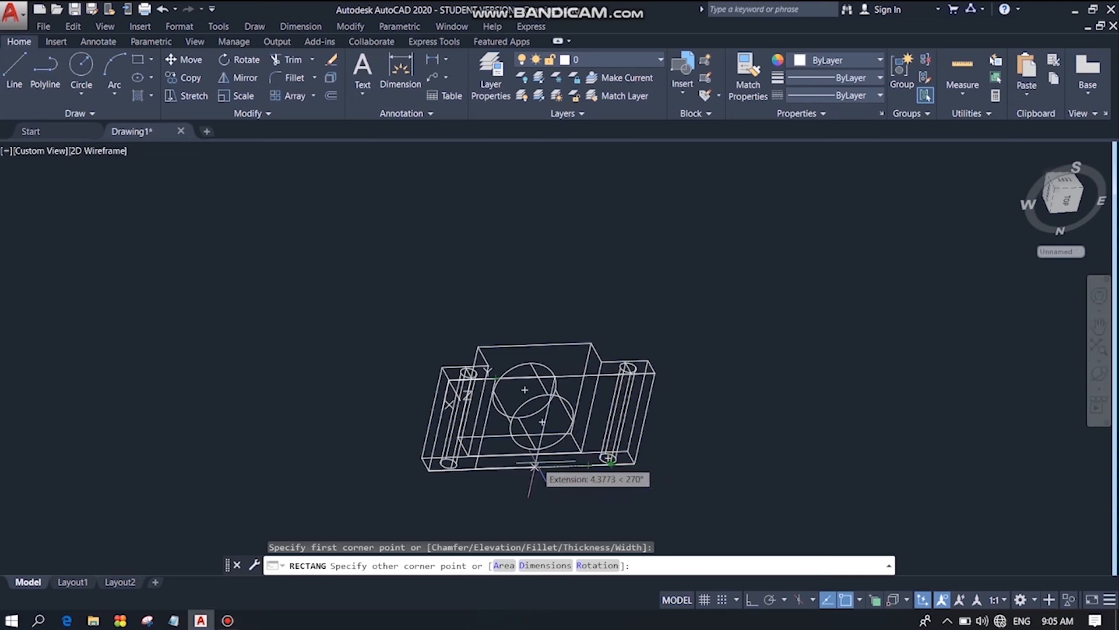
pyautogui.click(588, 465)
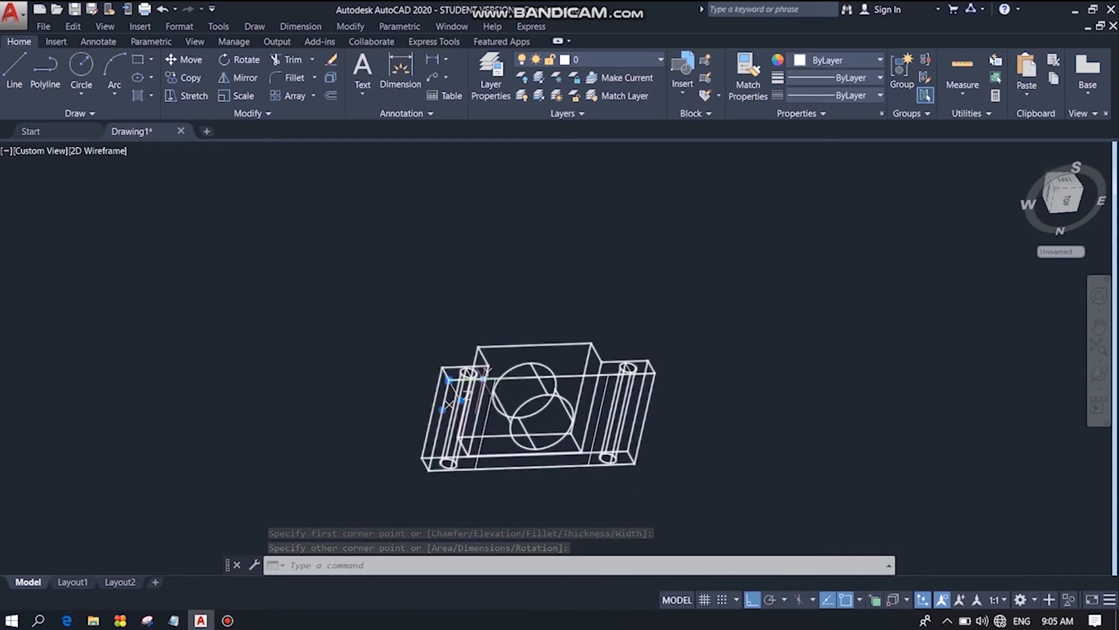
# Erase the four short edge segments beside the rectangle on the bottom face, keeping the rectangle itself.
pyautogui.click(485, 371)
pyautogui.press('Escape')
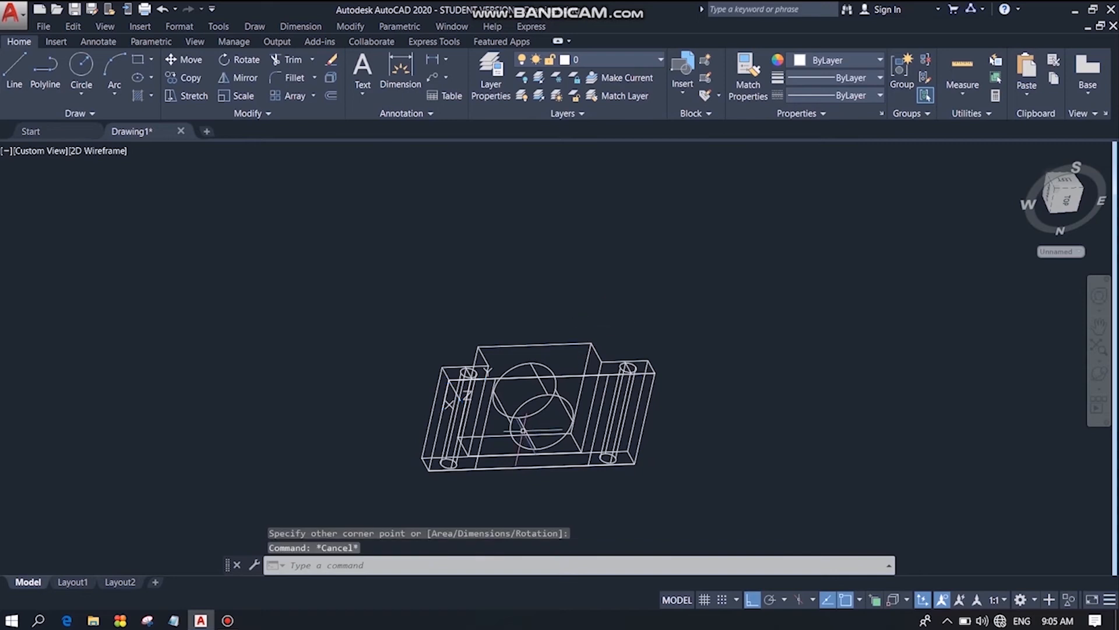
pyautogui.scroll(5, 495, 417)
pyautogui.click(380, 220)
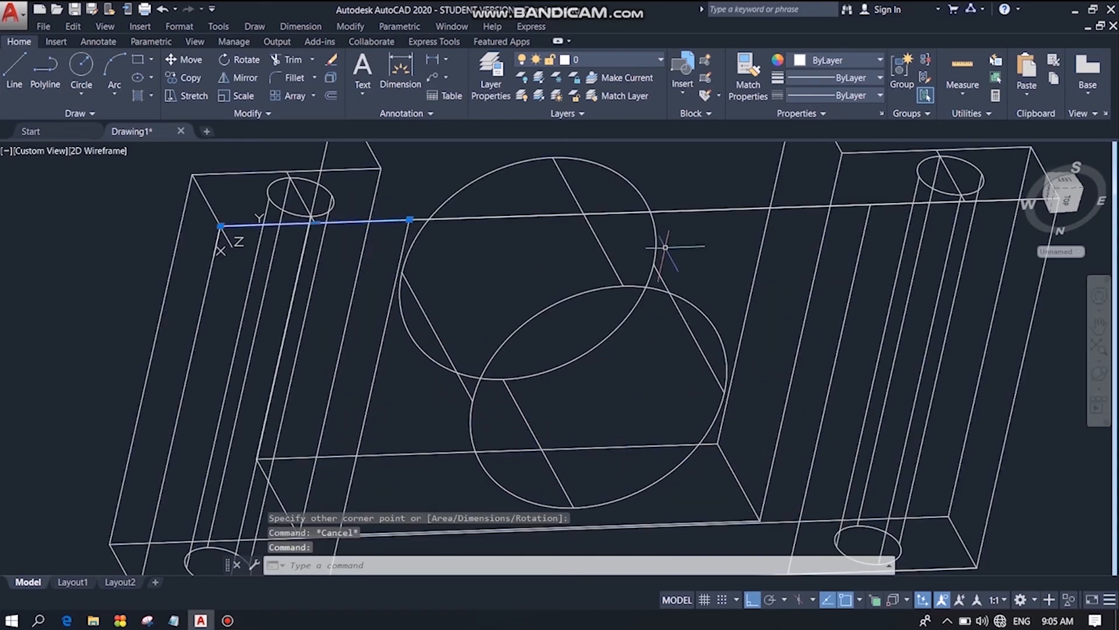
pyautogui.click(892, 203)
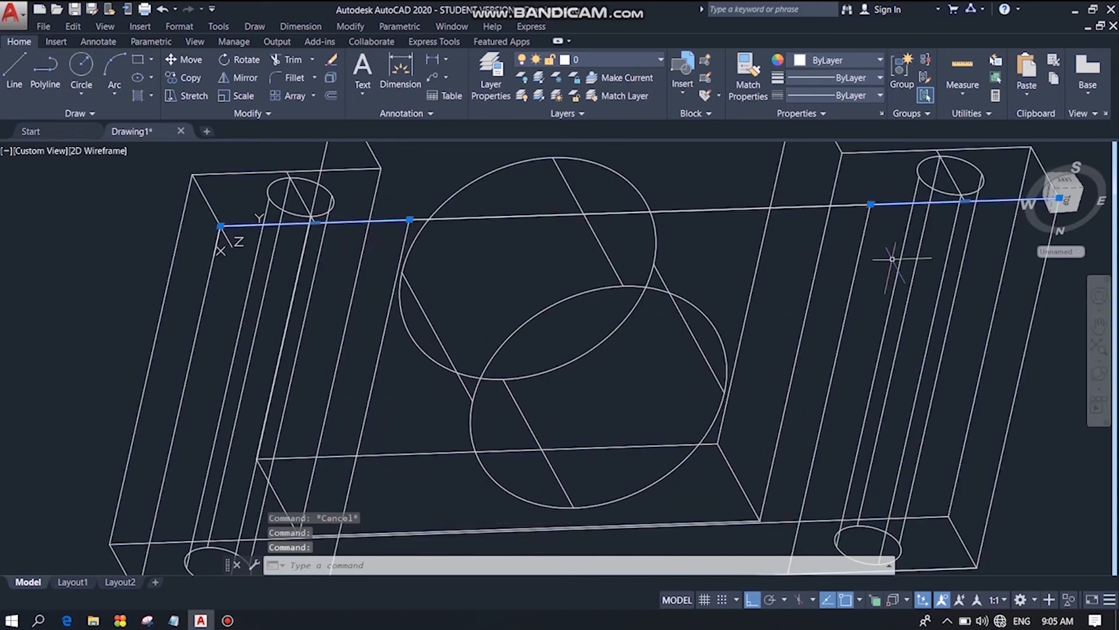
pyautogui.scroll(-2, 892, 327)
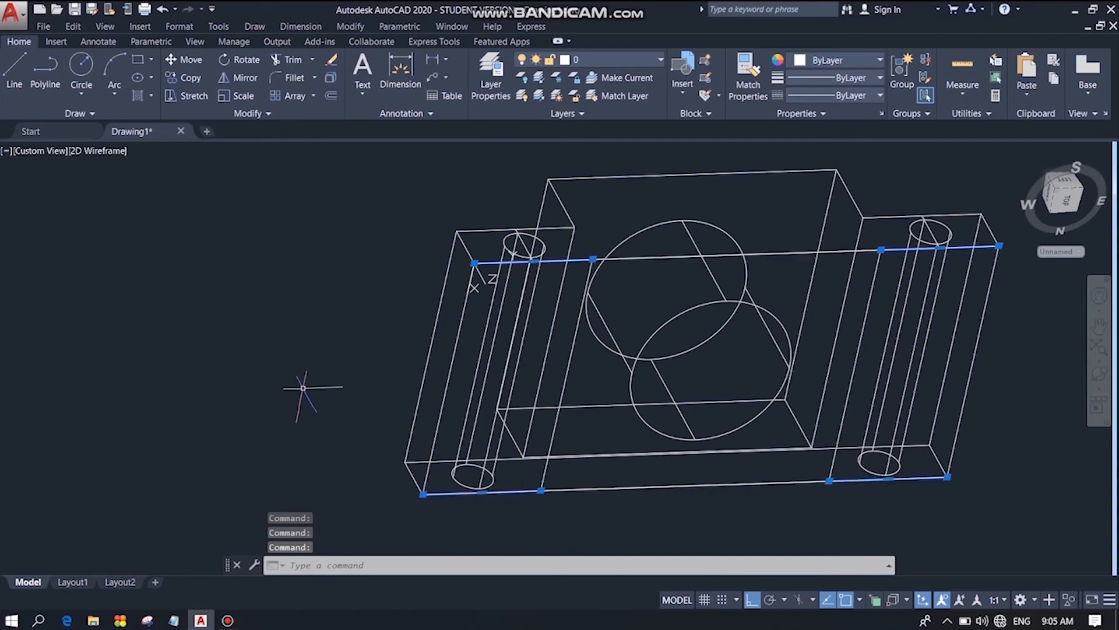
pyautogui.press('Delete')
pyautogui.click(595, 353)
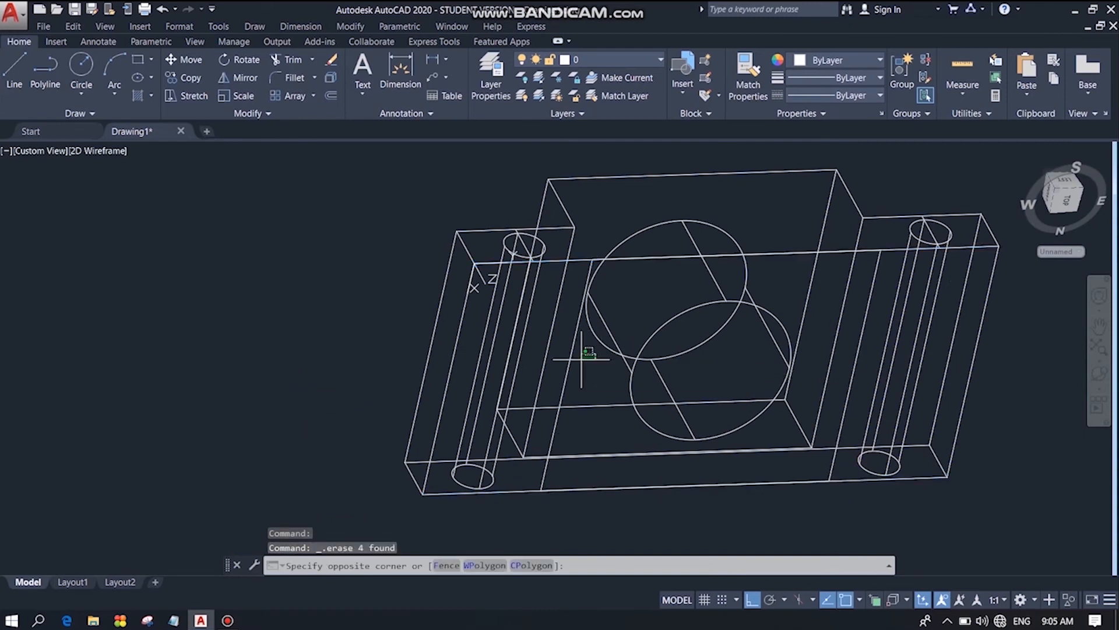
pyautogui.click(594, 367)
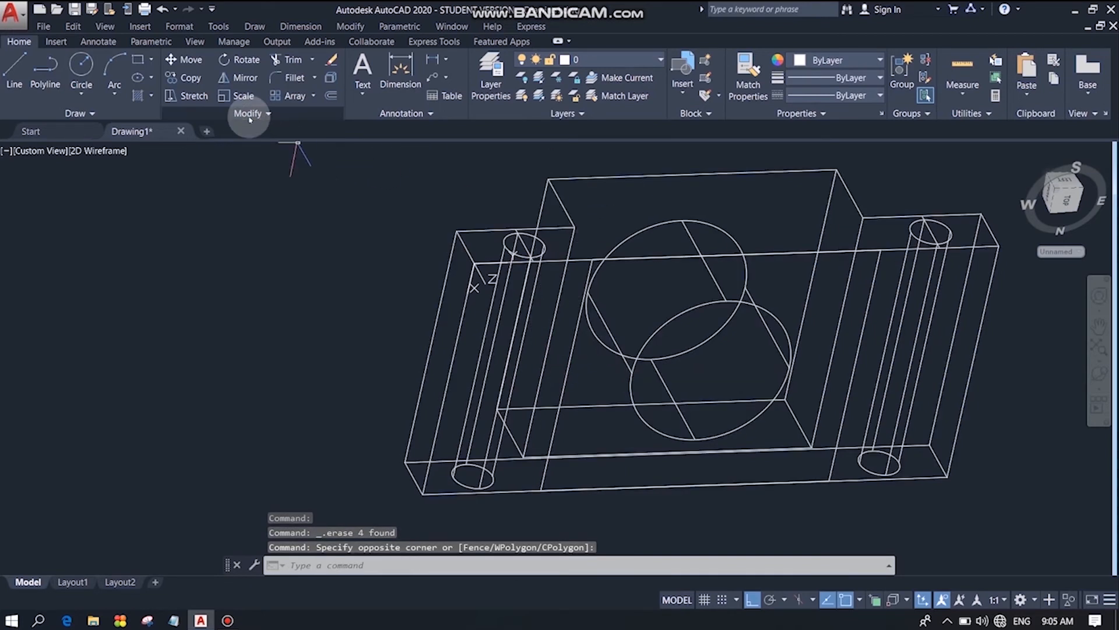
# Extrude the rectangle on the bottom face 0.35 into the body as a solid.
pyautogui.click(257, 26)
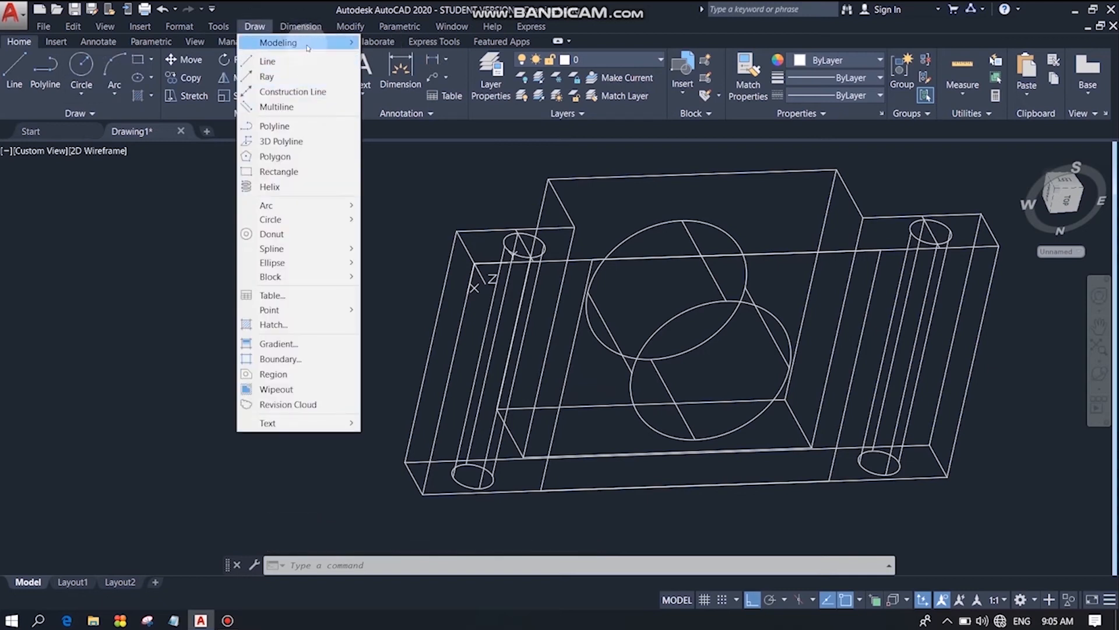
pyautogui.moveTo(291, 42)
pyautogui.click(394, 169)
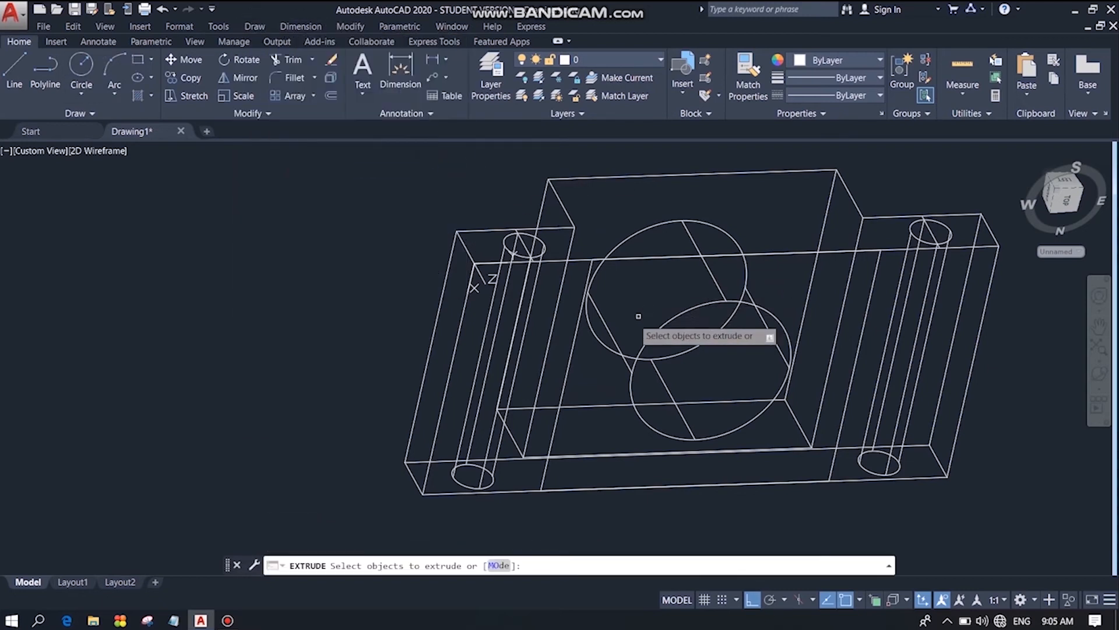
pyautogui.click(573, 350)
pyautogui.rightClick(586, 364)
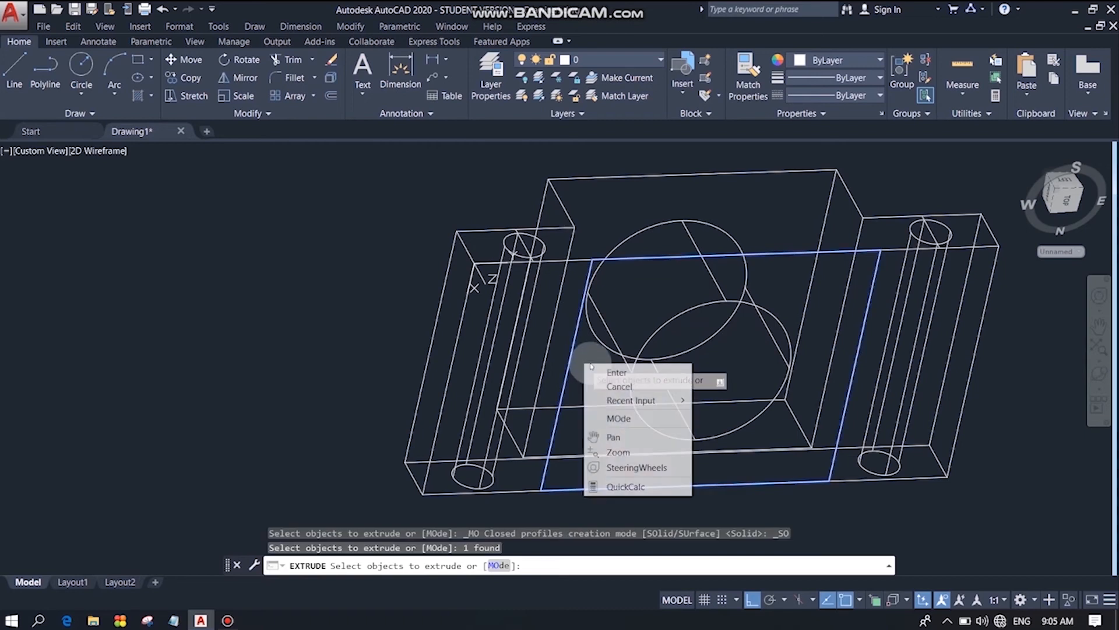
pyautogui.click(617, 372)
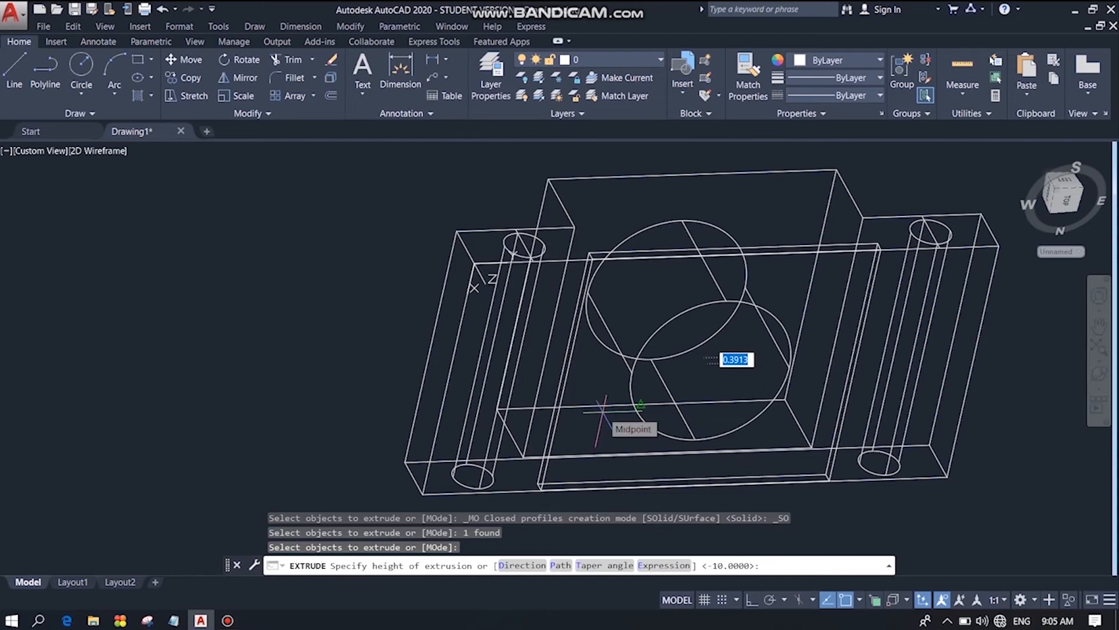
pyautogui.write('0')
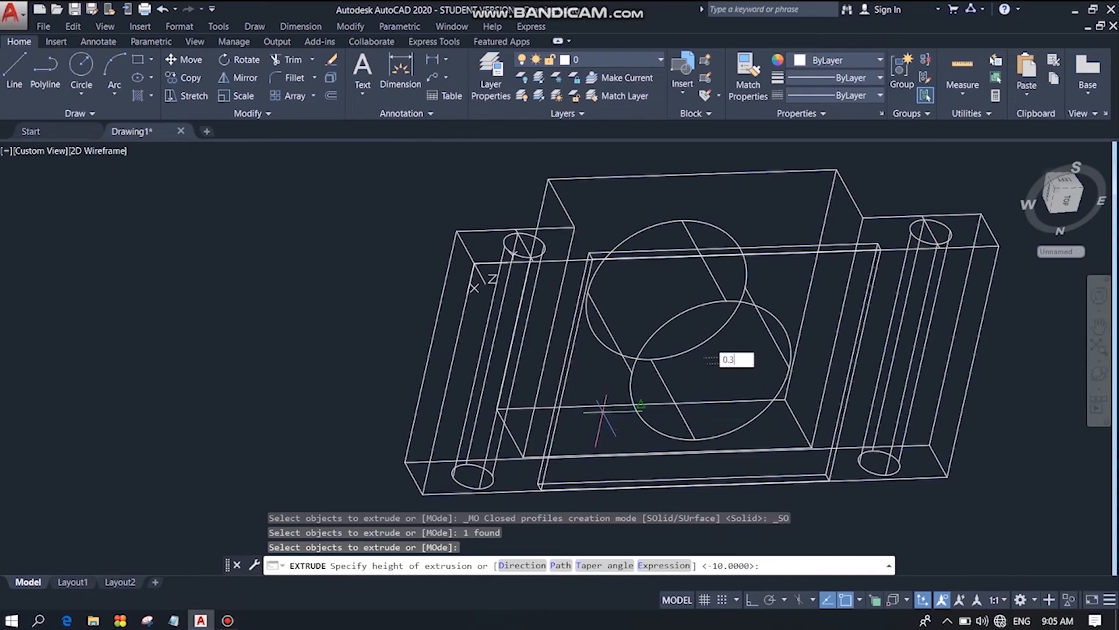
pyautogui.press('Return')
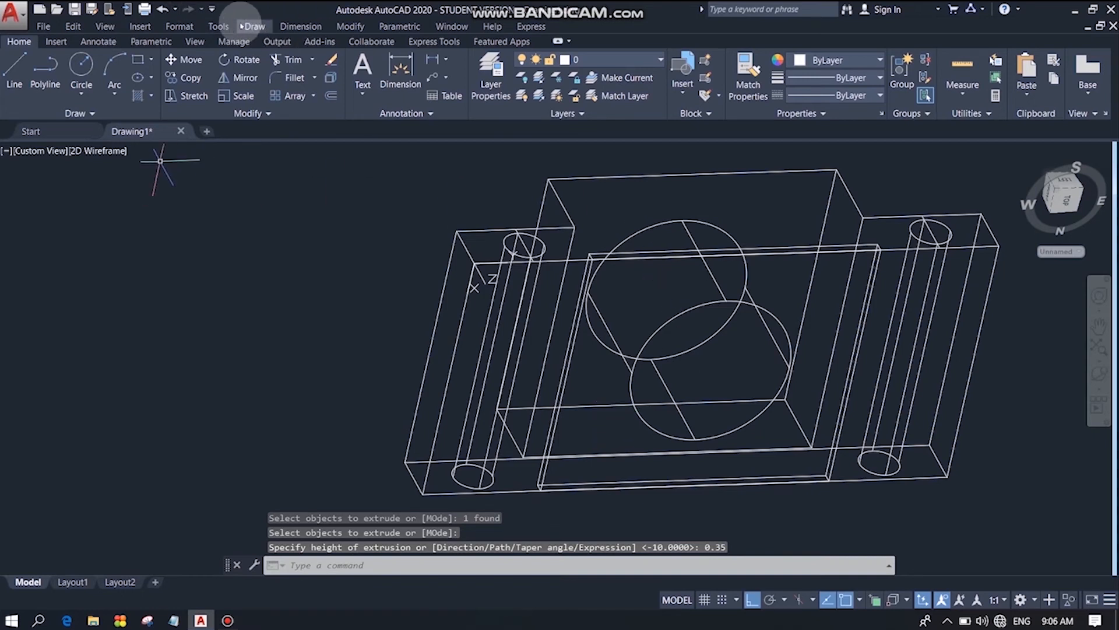
# Subtract the thin extruded slab from the main stepped solid to cut a shallow recess across its underside.
pyautogui.click(349, 26)
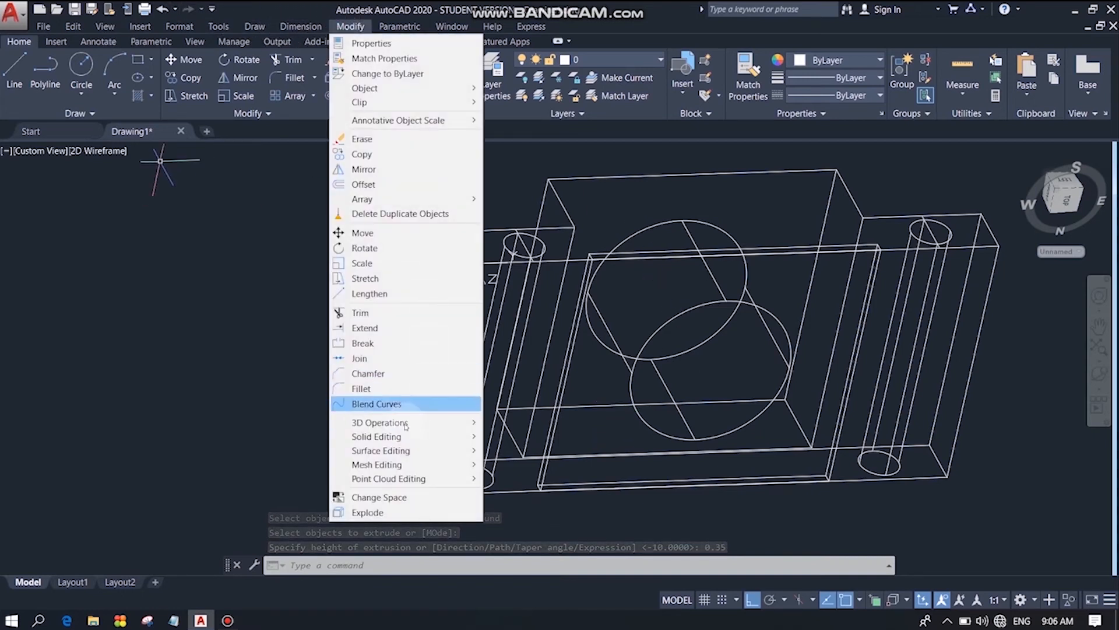
pyautogui.moveTo(412, 428)
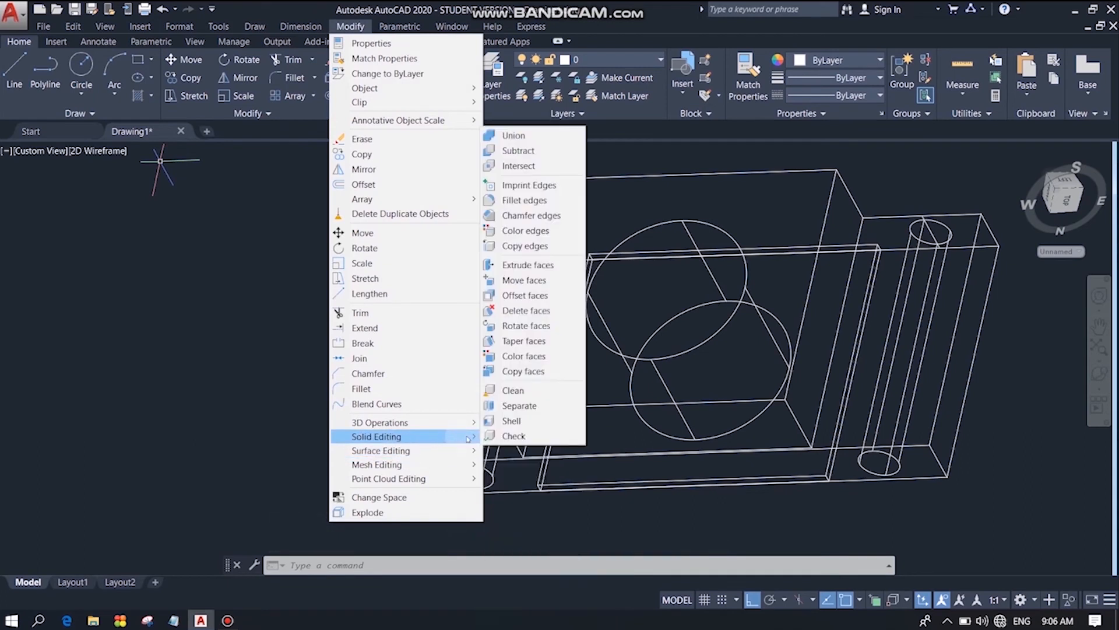
pyautogui.click(525, 150)
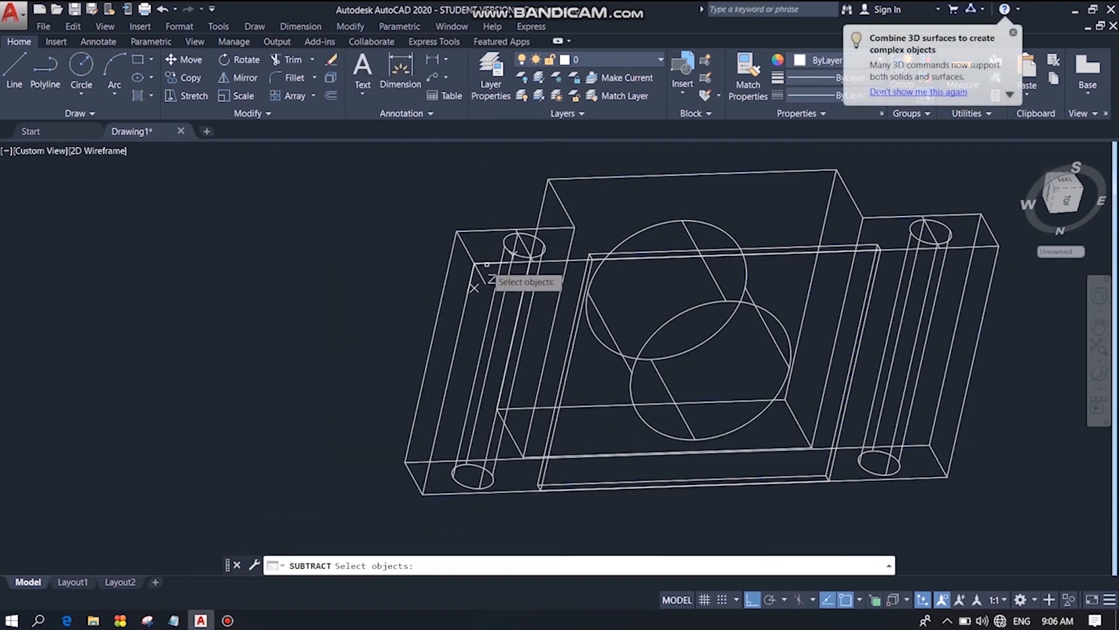
pyautogui.click(573, 227)
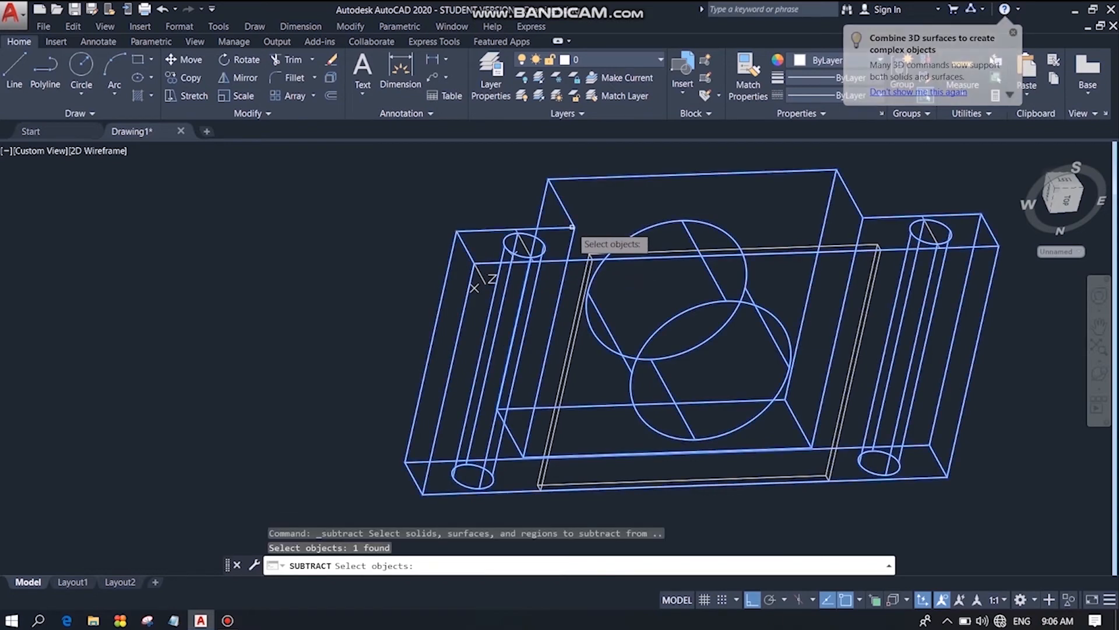
pyautogui.press('Return')
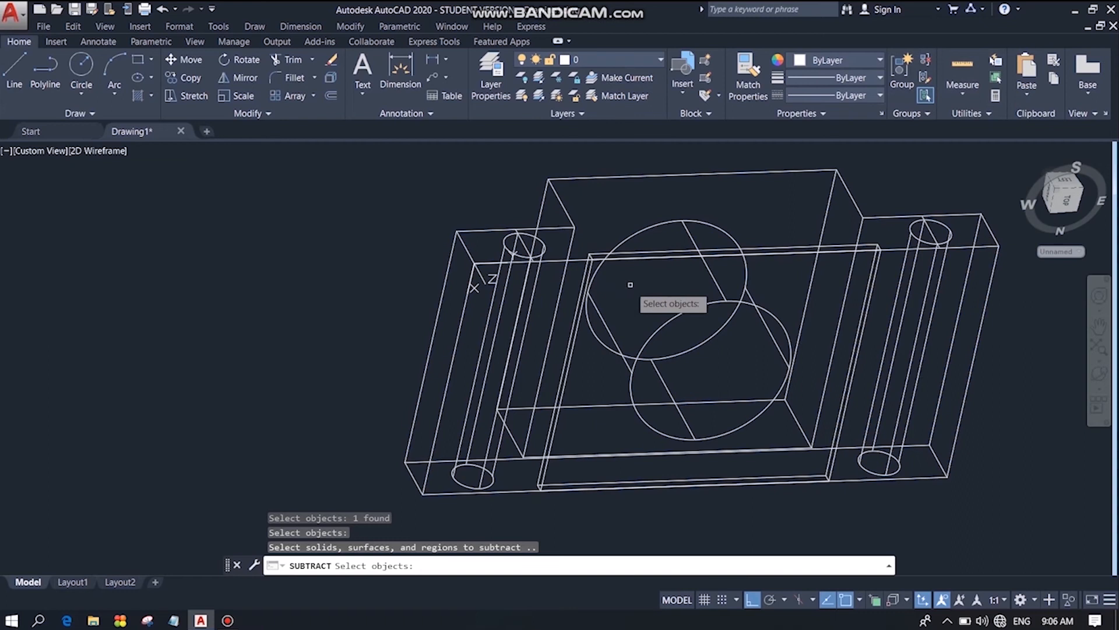
pyautogui.click(578, 329)
pyautogui.press('Return')
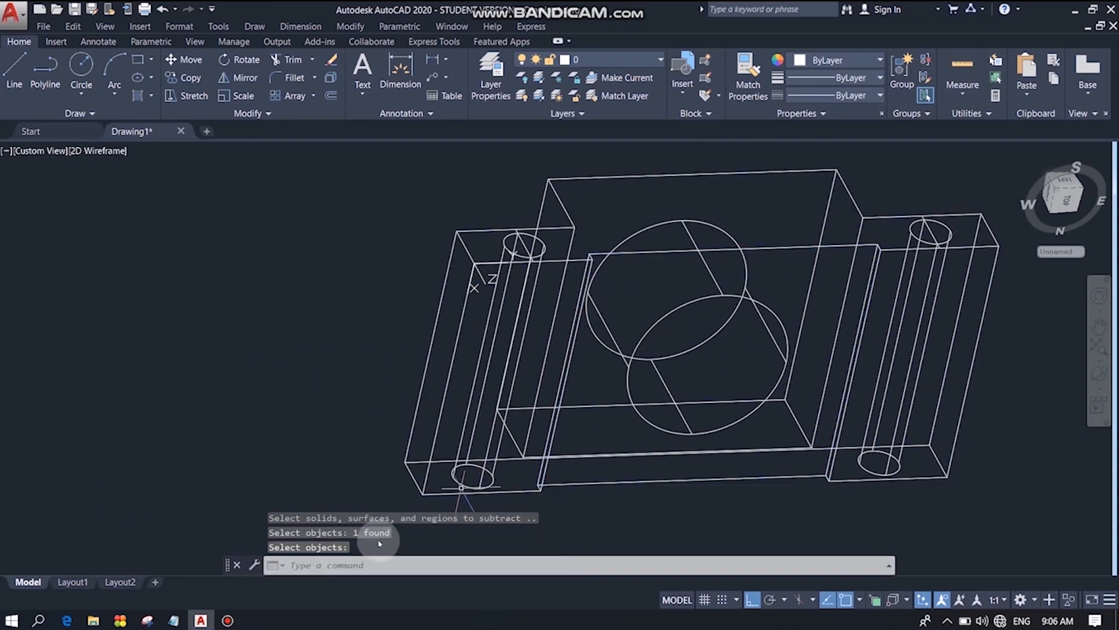
pyautogui.click(227, 621)
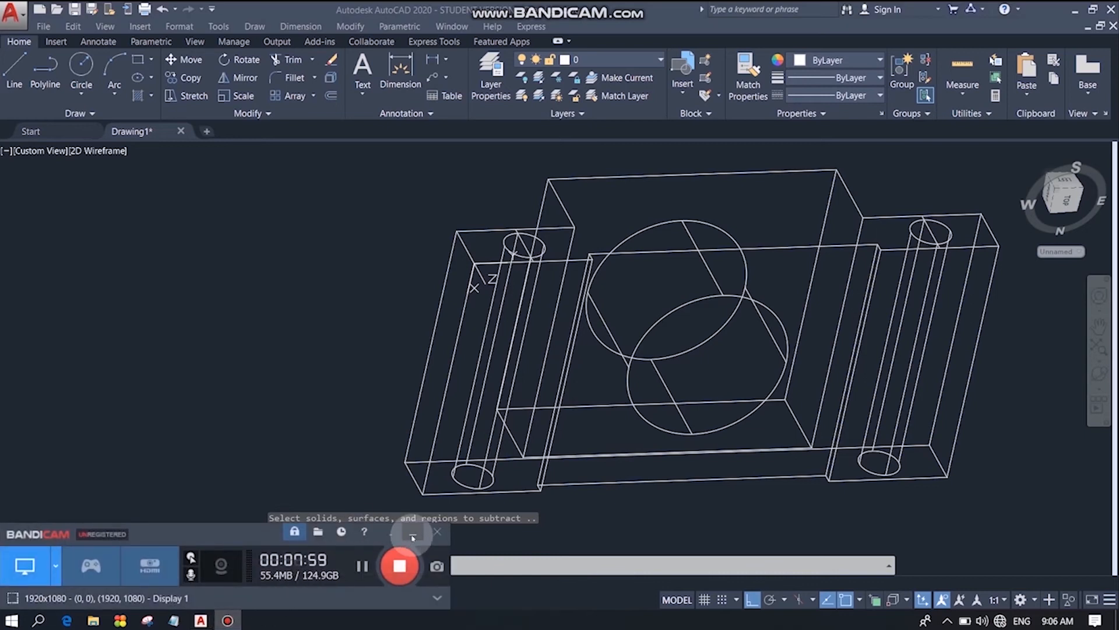
pyautogui.click(413, 536)
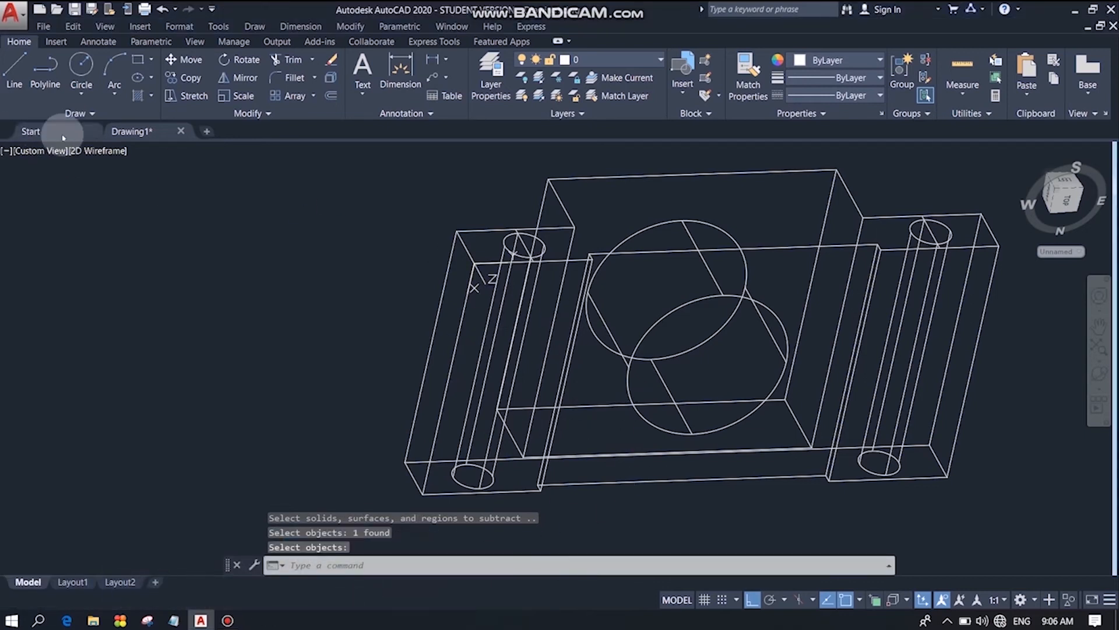
# Show the solid in the Conceptual visual style and examine its underside recess, side holes and top from several angles.
pyautogui.click(88, 151)
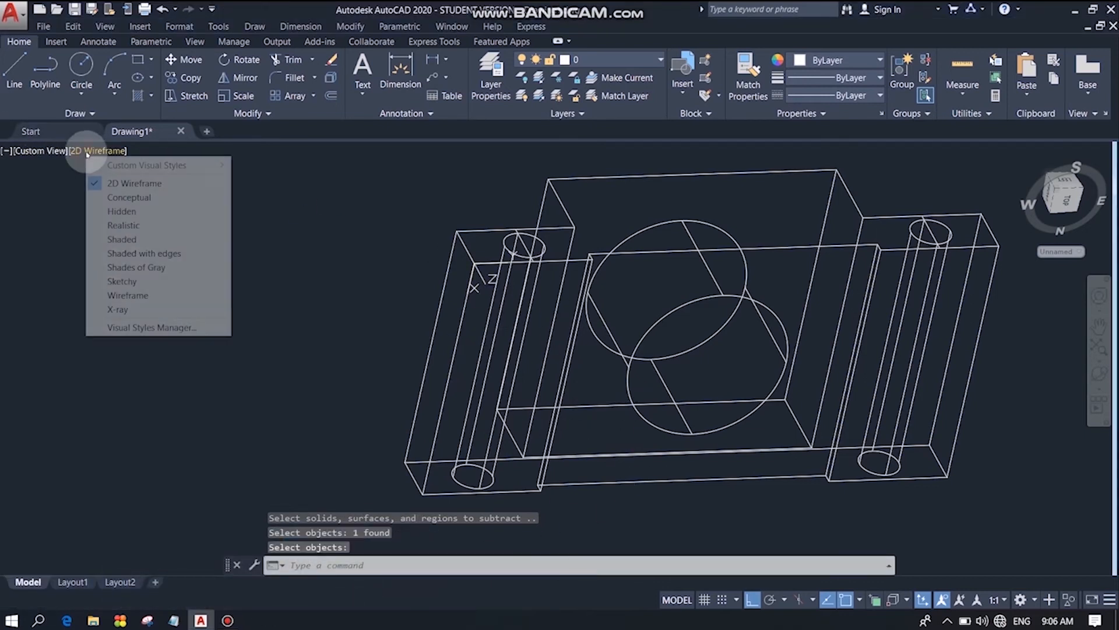
pyautogui.click(147, 196)
pyautogui.keyDown('shift'); pyautogui.moveTo(735, 233); pyautogui.dragTo(612, 214, button='middle'); pyautogui.keyUp('shift')
pyautogui.click(1093, 372)
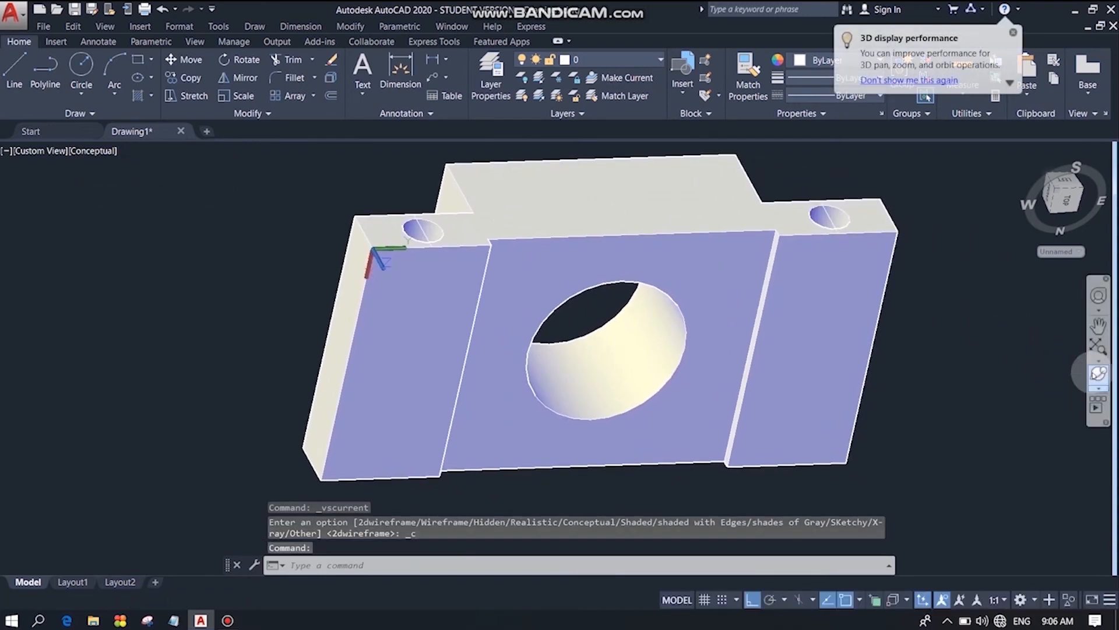
pyautogui.moveTo(750, 293)
pyautogui.mouseDown()
pyautogui.moveTo(726, 308)
pyautogui.moveTo(580, 266)
pyautogui.moveTo(587, 408)
pyautogui.moveTo(550, 429)
pyautogui.moveTo(501, 430)
pyautogui.moveTo(492, 402)
pyautogui.moveTo(530, 327)
pyautogui.moveTo(610, 387)
pyautogui.moveTo(580, 444)
pyautogui.moveTo(474, 327)
pyautogui.moveTo(395, 325)
pyautogui.moveTo(369, 391)
pyautogui.moveTo(482, 425)
pyautogui.moveTo(508, 492)
pyautogui.moveTo(596, 497)
pyautogui.moveTo(582, 407)
pyautogui.moveTo(734, 332)
pyautogui.moveTo(766, 299)
pyautogui.mouseUp()
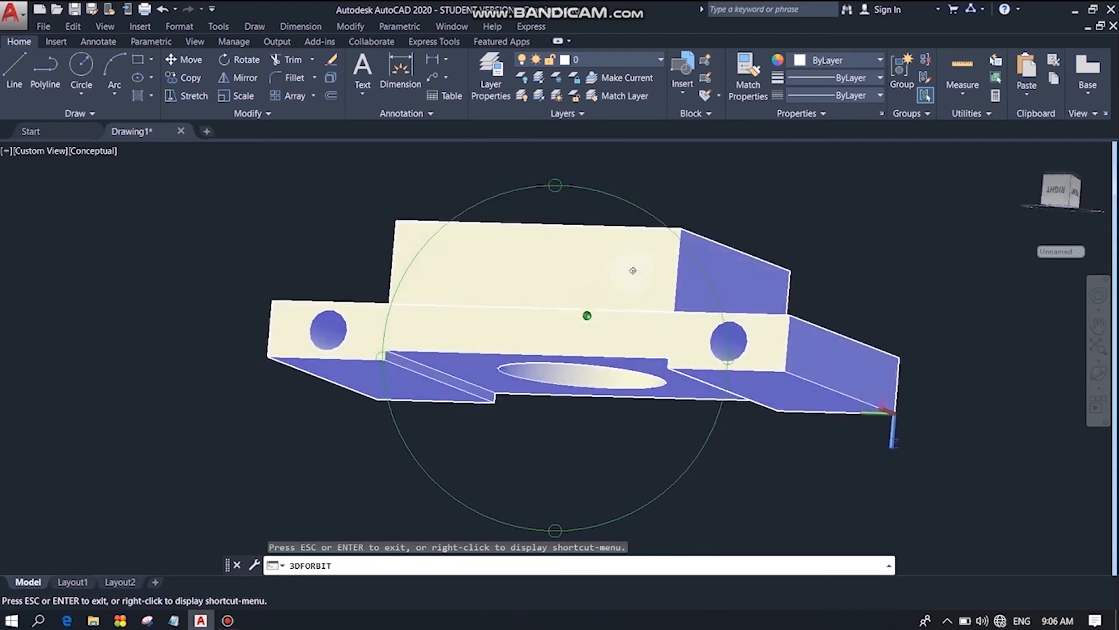
pyautogui.moveTo(633, 270); pyautogui.dragTo(638, 302)
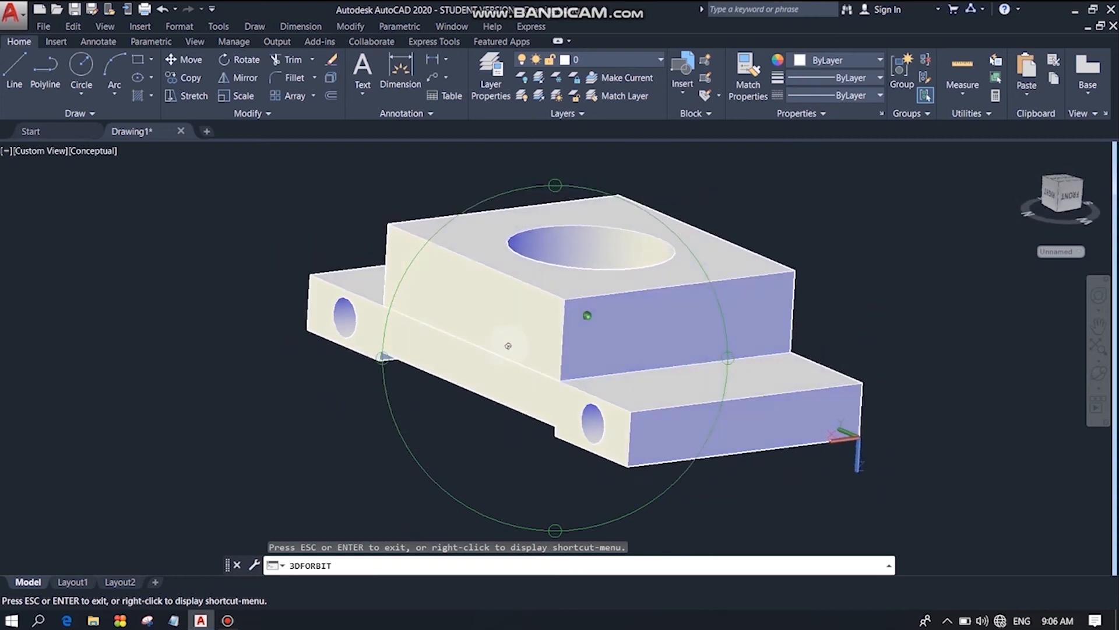
pyautogui.moveTo(508, 346)
pyautogui.mouseDown()
pyautogui.moveTo(462, 395)
pyautogui.moveTo(516, 349)
pyautogui.mouseUp()
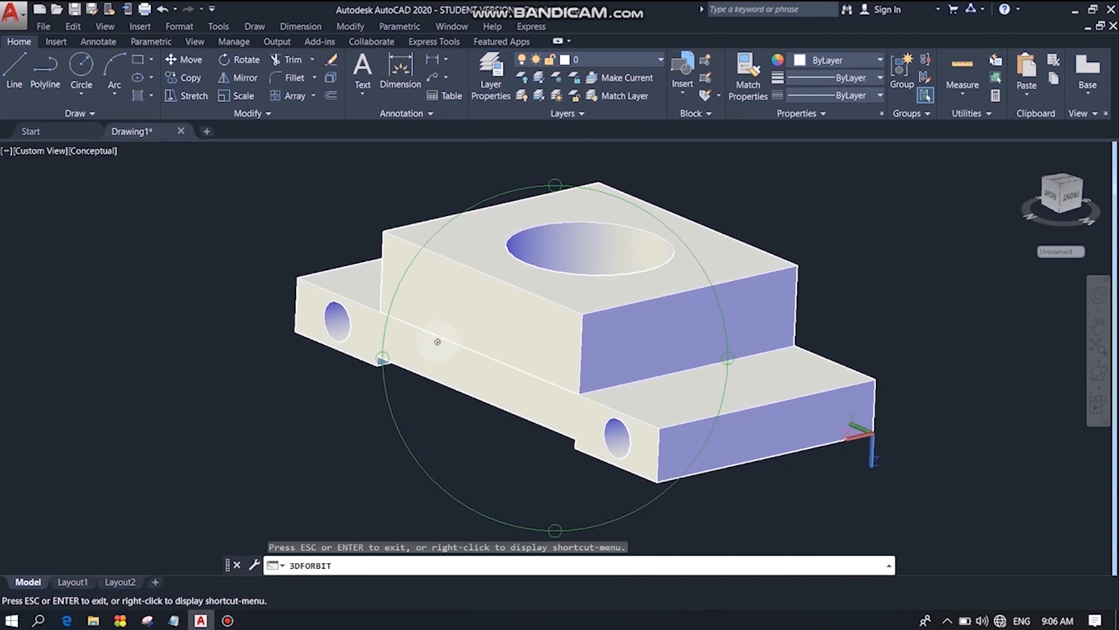
pyautogui.press('Escape')
# Set the colour of the whole 3D solid to Red and clear the selection.
pyautogui.click(658, 342)
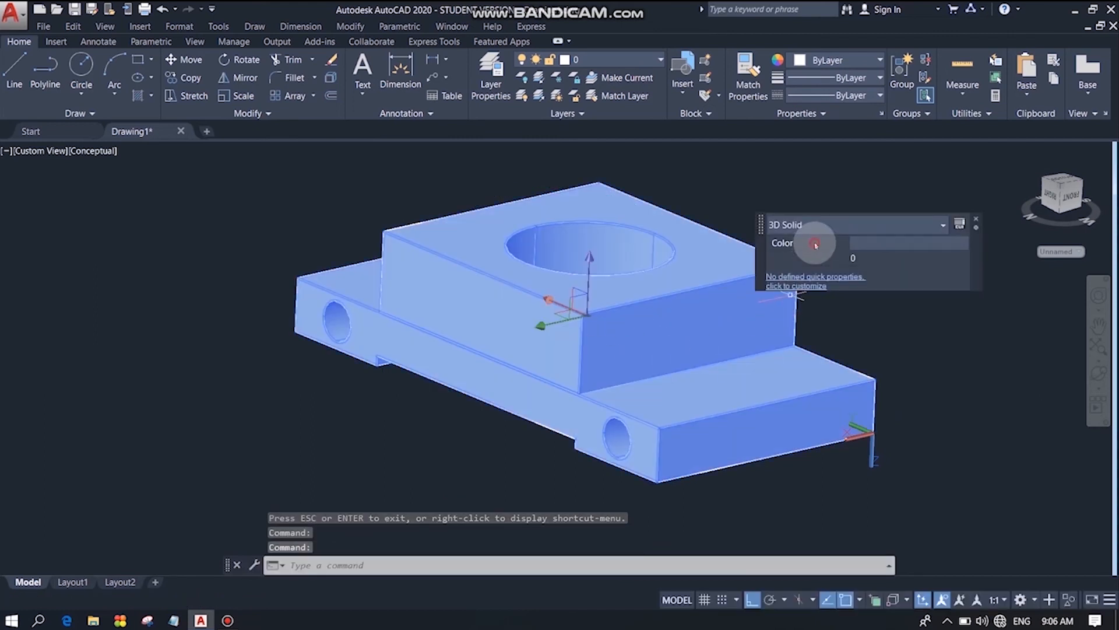
pyautogui.click(815, 243)
pyautogui.click(922, 245)
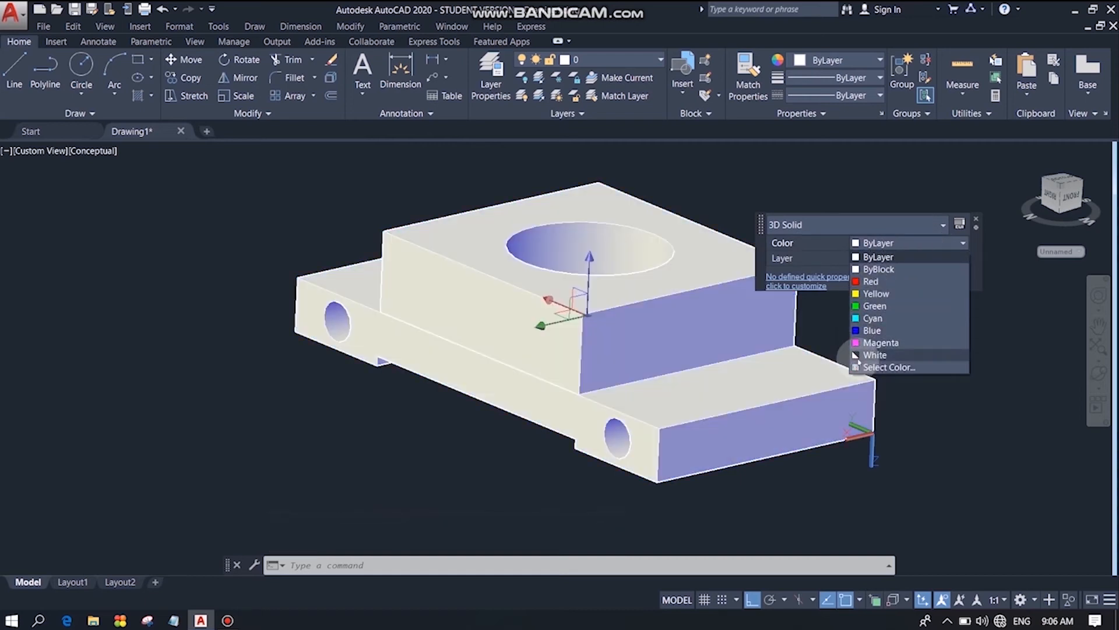
pyautogui.click(855, 282)
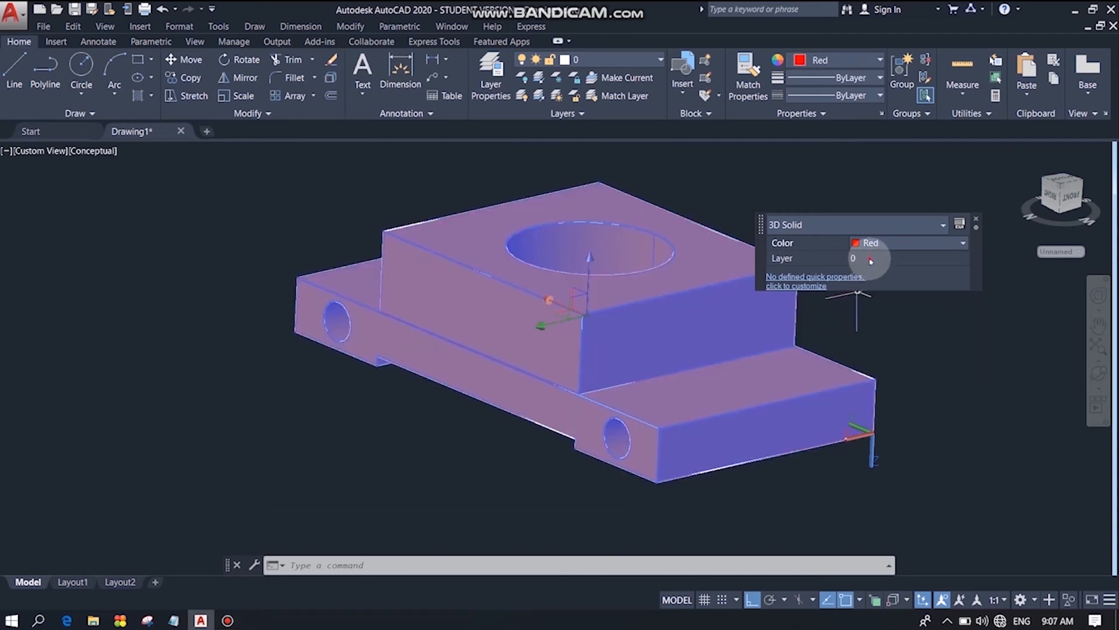
pyautogui.click(896, 331)
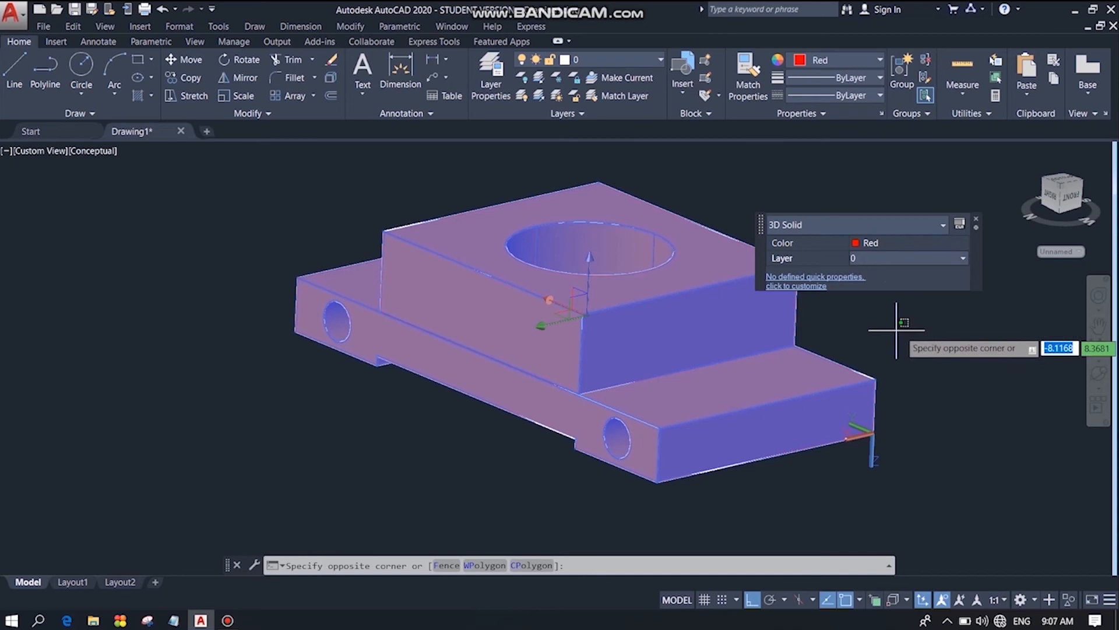
pyautogui.click(849, 346)
pyautogui.press('Escape')
pyautogui.moveTo(743, 341); pyautogui.dragTo(745, 368, button='middle')
pyautogui.click(1099, 373)
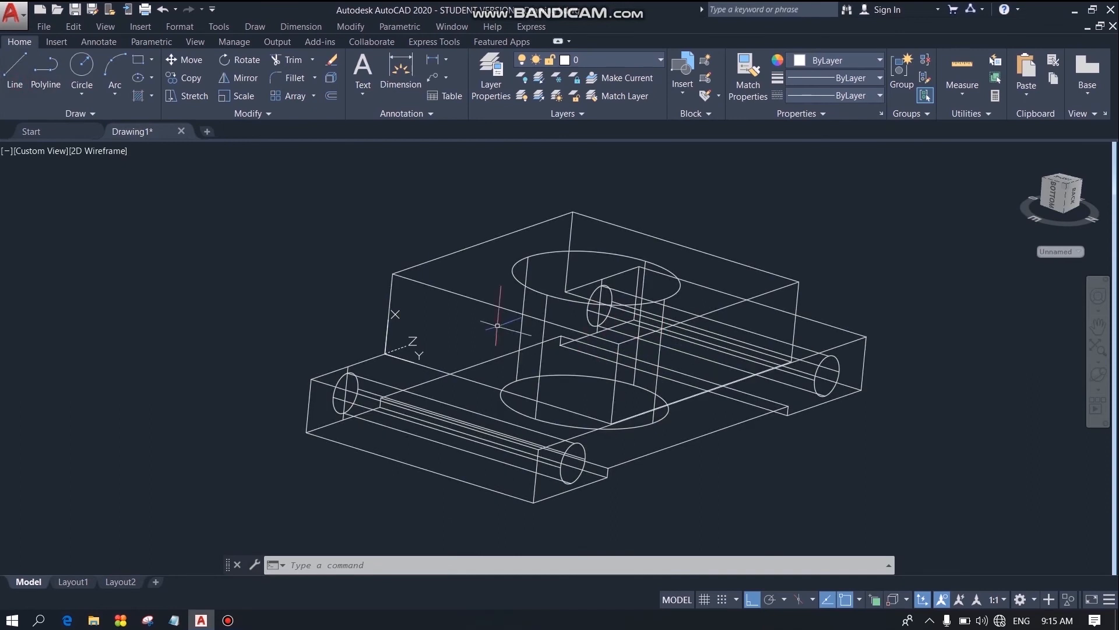
# Draw a line down the middle of the upper block's side face, from its top edge's midpoint to its bottom edge.
pyautogui.click(15, 69)
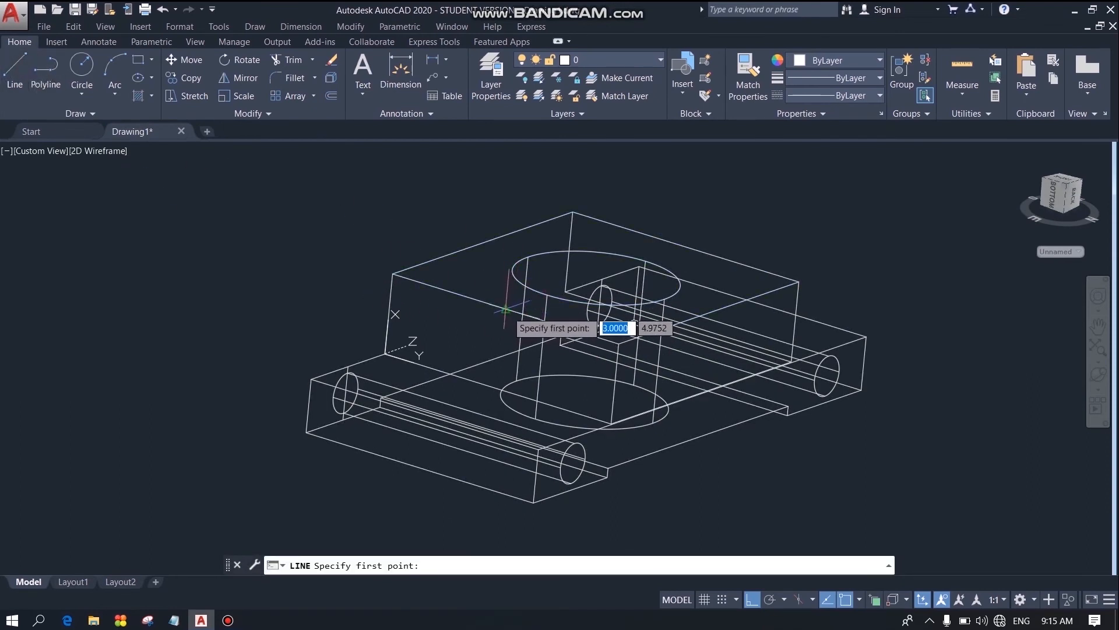
pyautogui.click(506, 309)
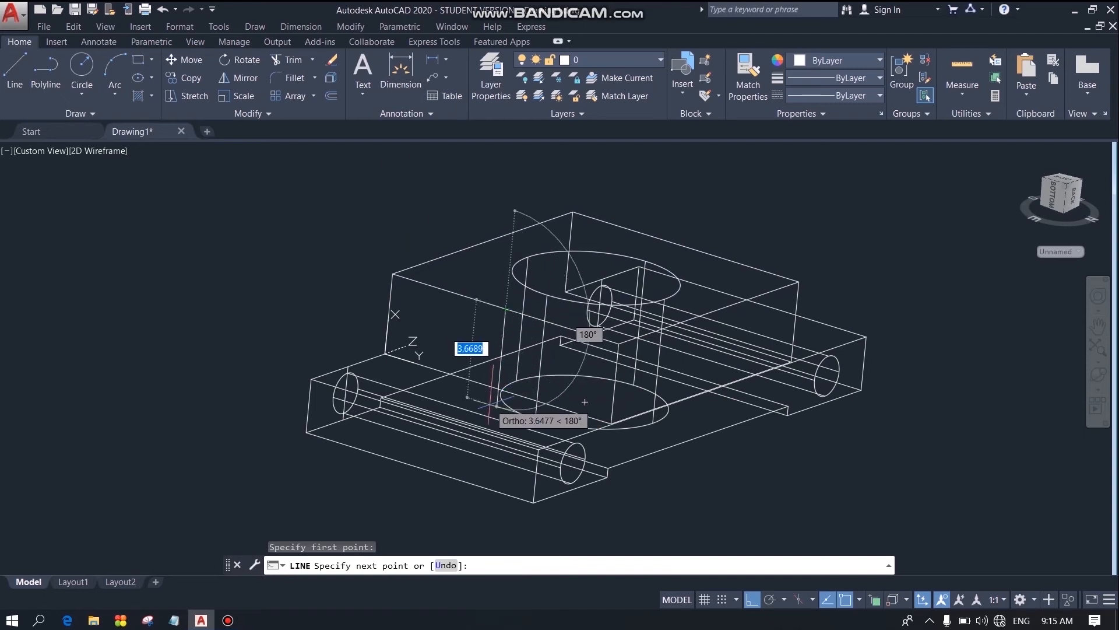
pyautogui.scroll(5, 493, 401)
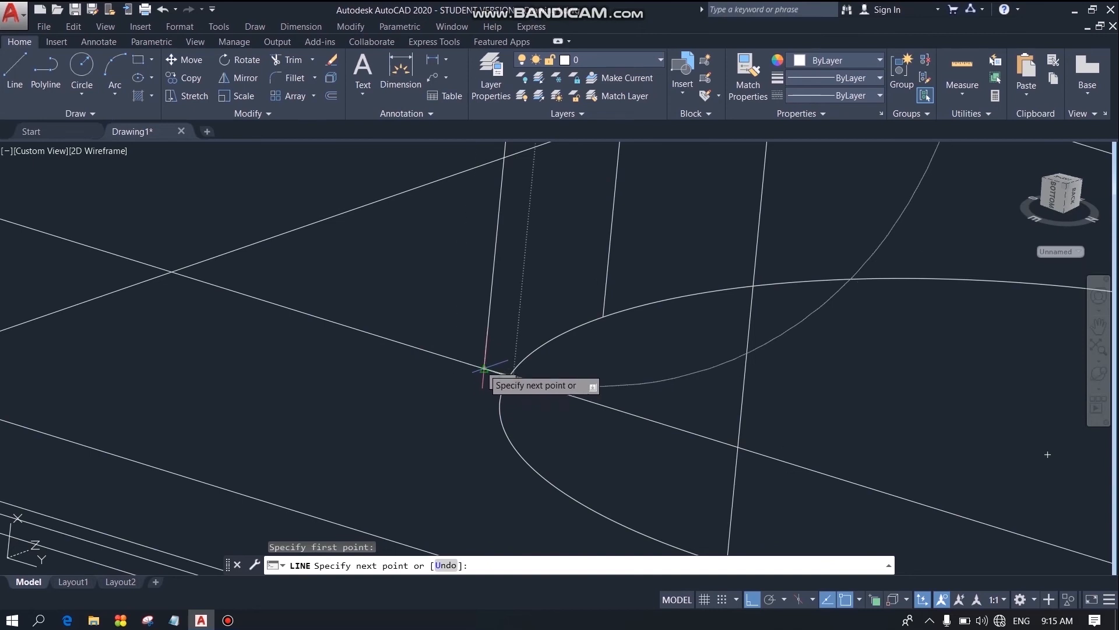
pyautogui.click(484, 369)
pyautogui.press('Return')
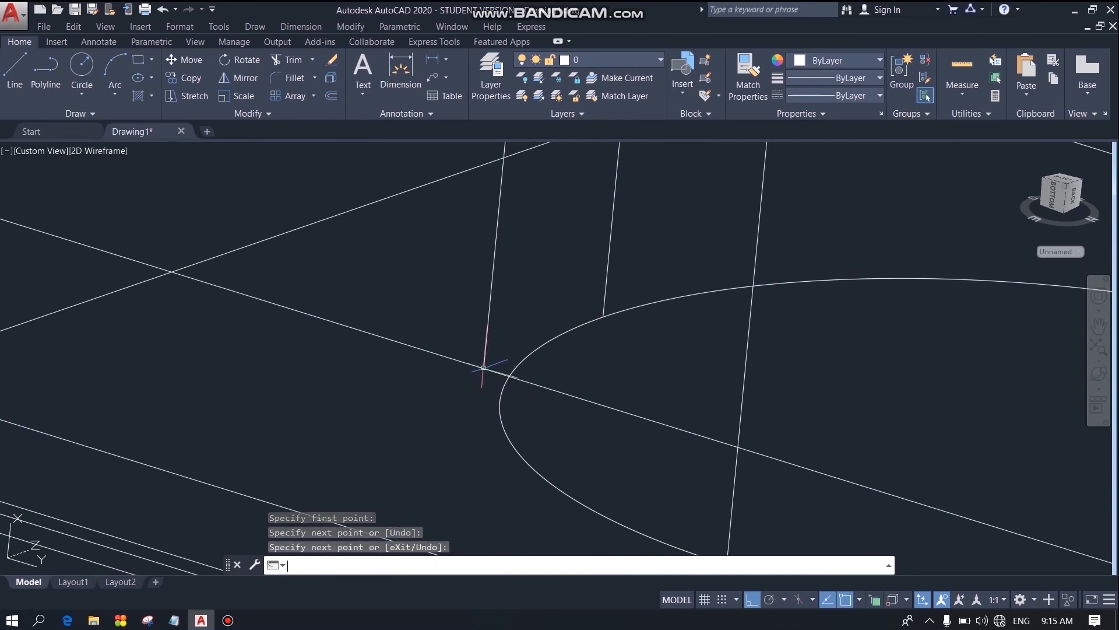
pyautogui.scroll(-8, 521, 411)
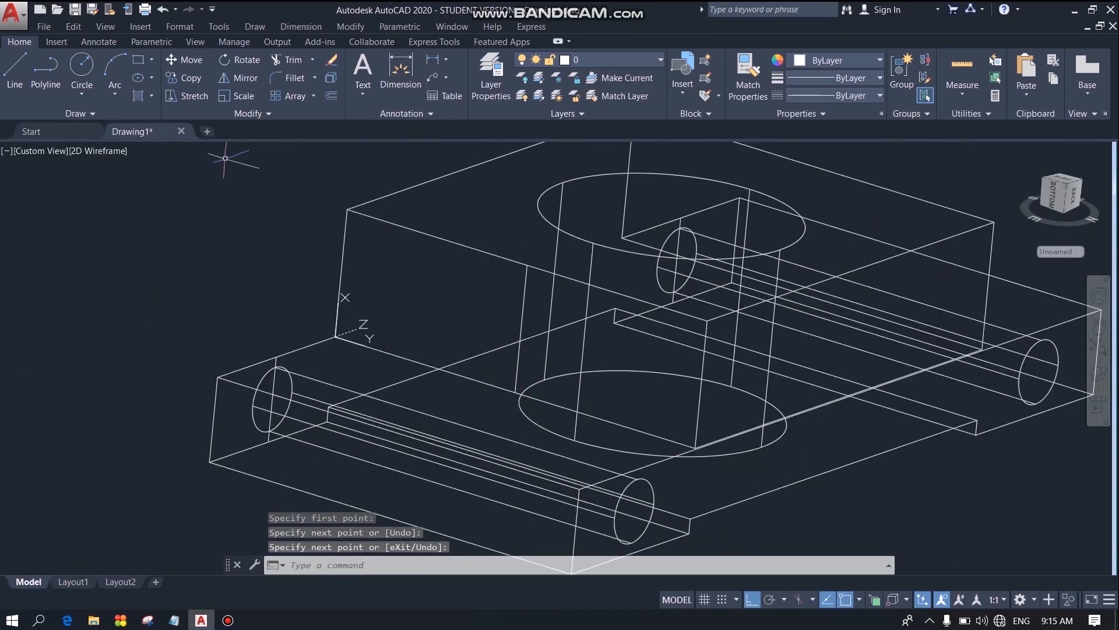
# Draw a circle of radius 1 on the upper block's side face, centred on the midpoint of its vertical centre line.
pyautogui.click(84, 67)
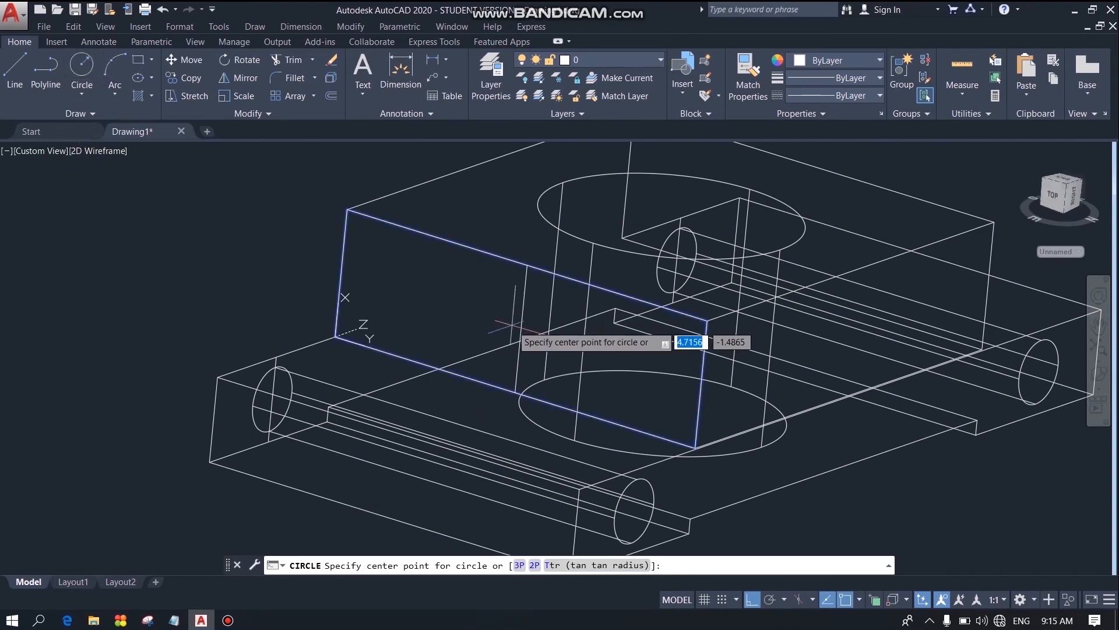
pyautogui.click(520, 330)
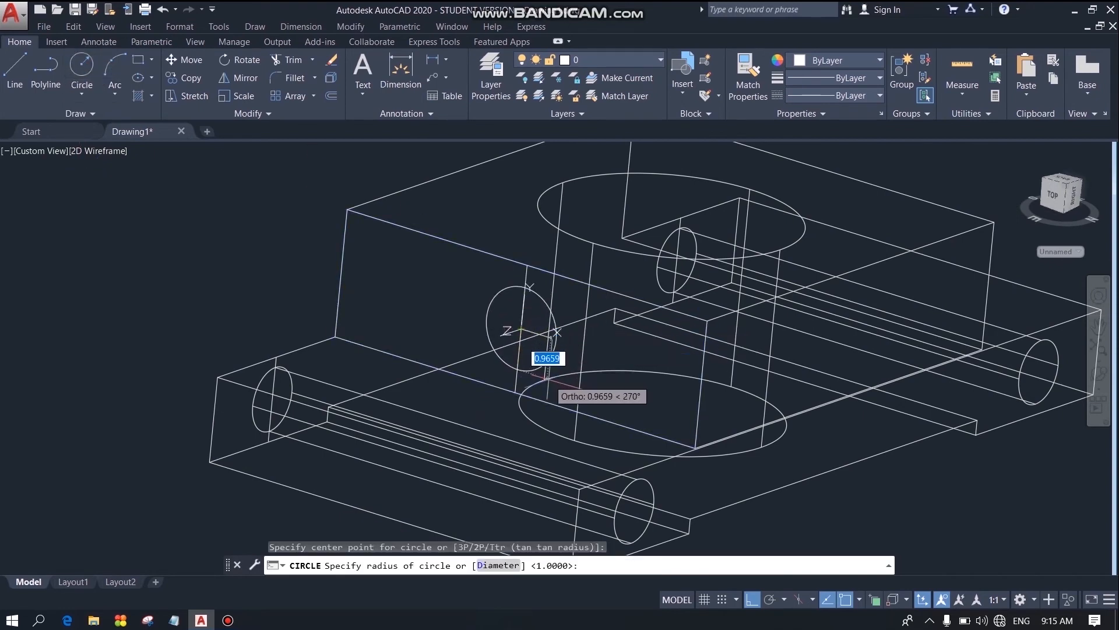
pyautogui.write('1')
pyautogui.press('Return')
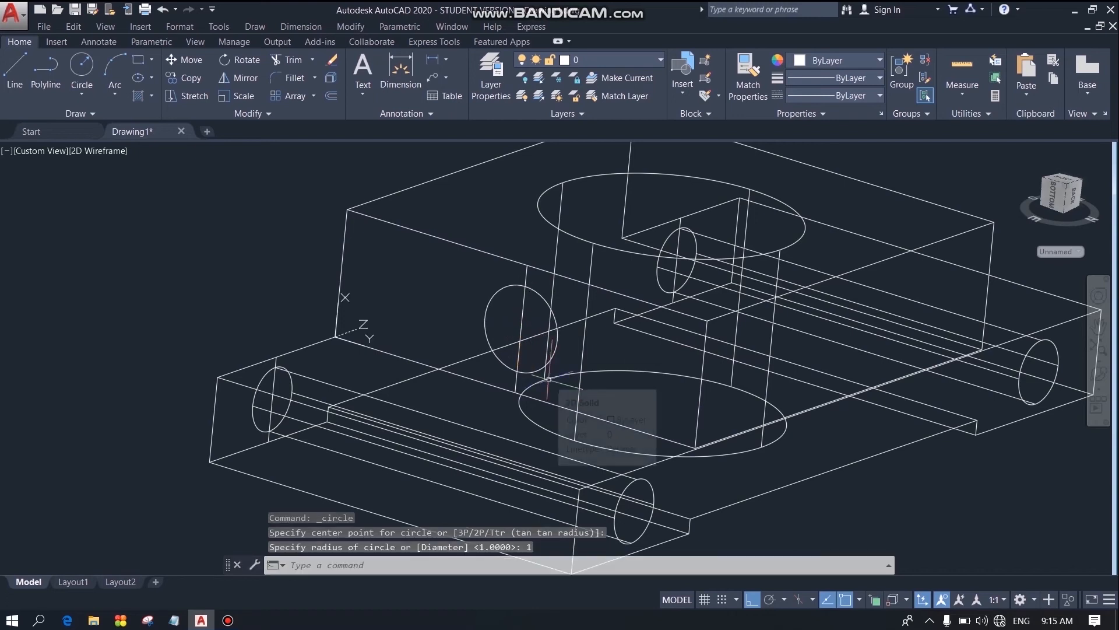
# Draw a closed waisted polyline on the side face through its four corners and the circle's top and bottom quadrant points.
pyautogui.click(15, 69)
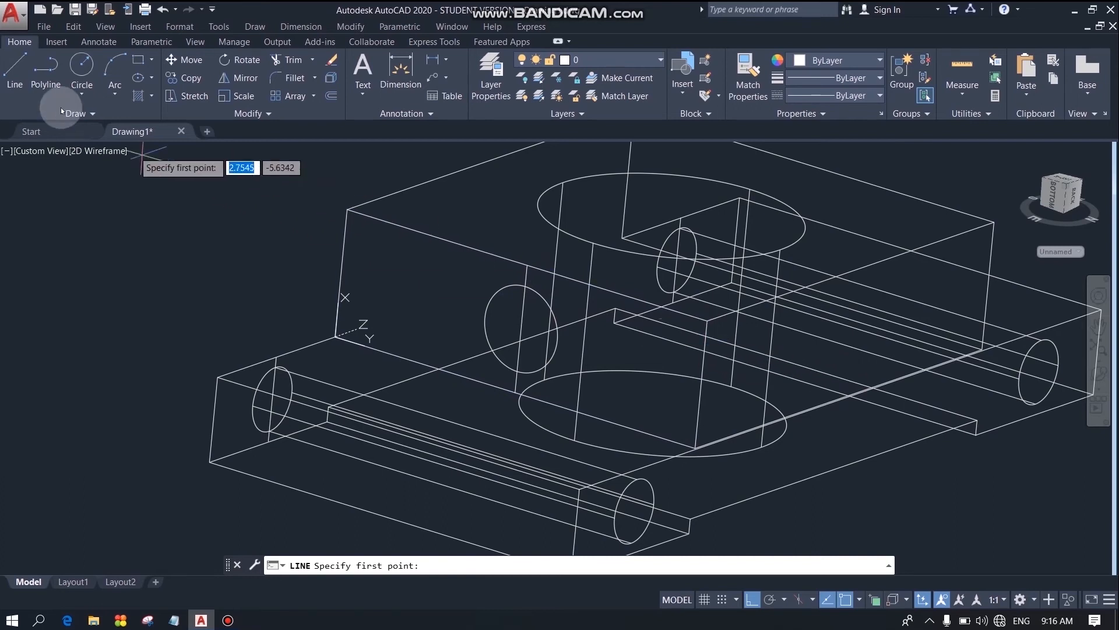
pyautogui.click(54, 84)
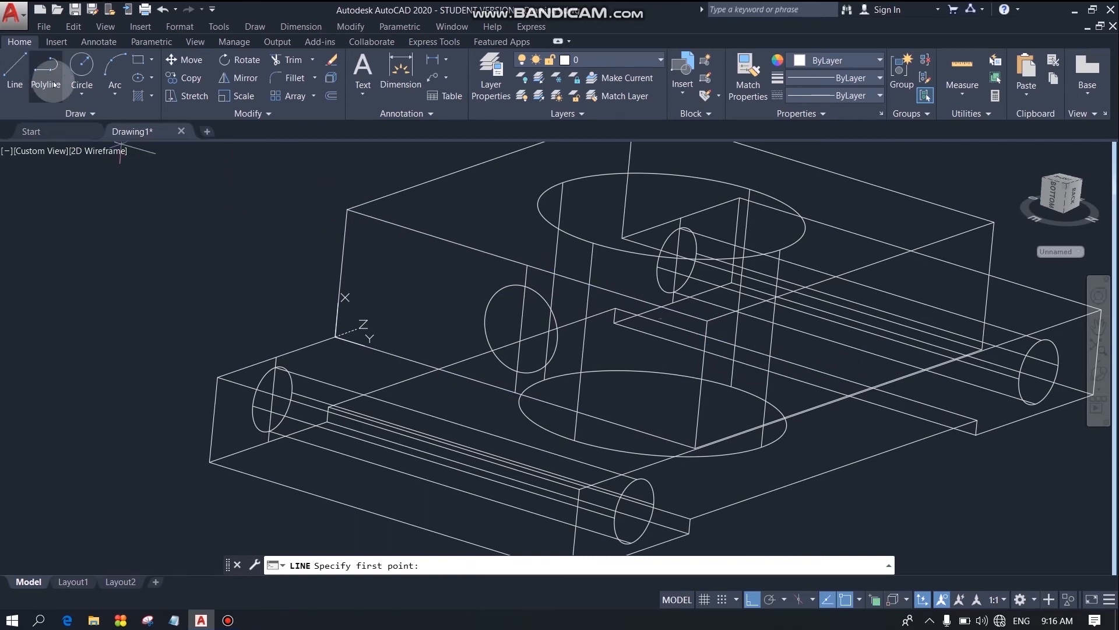
pyautogui.click(705, 346)
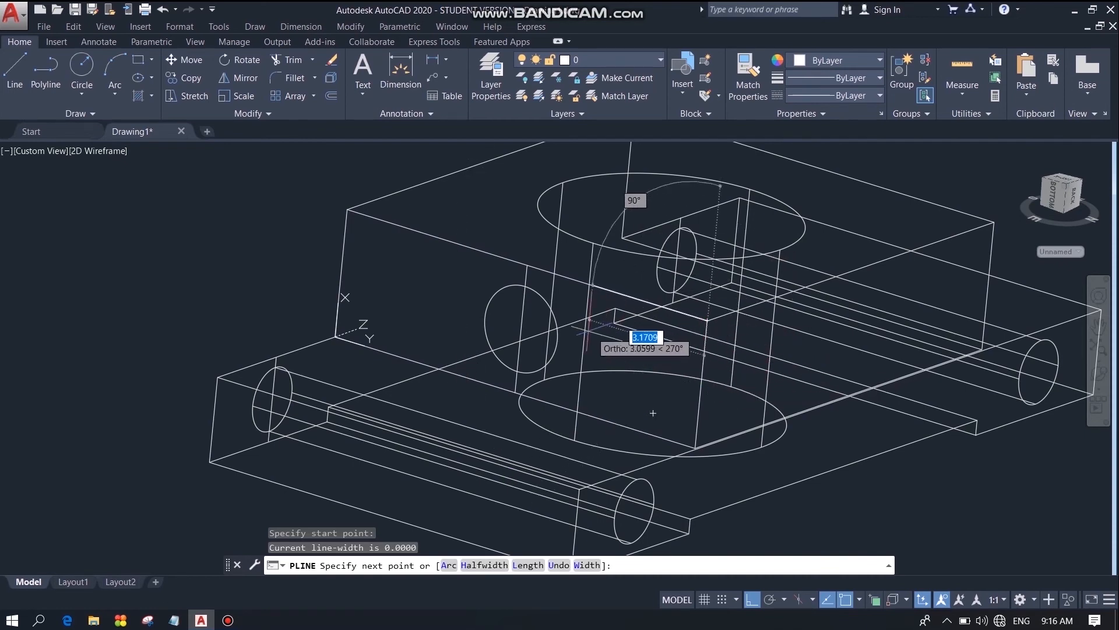
pyautogui.click(525, 285)
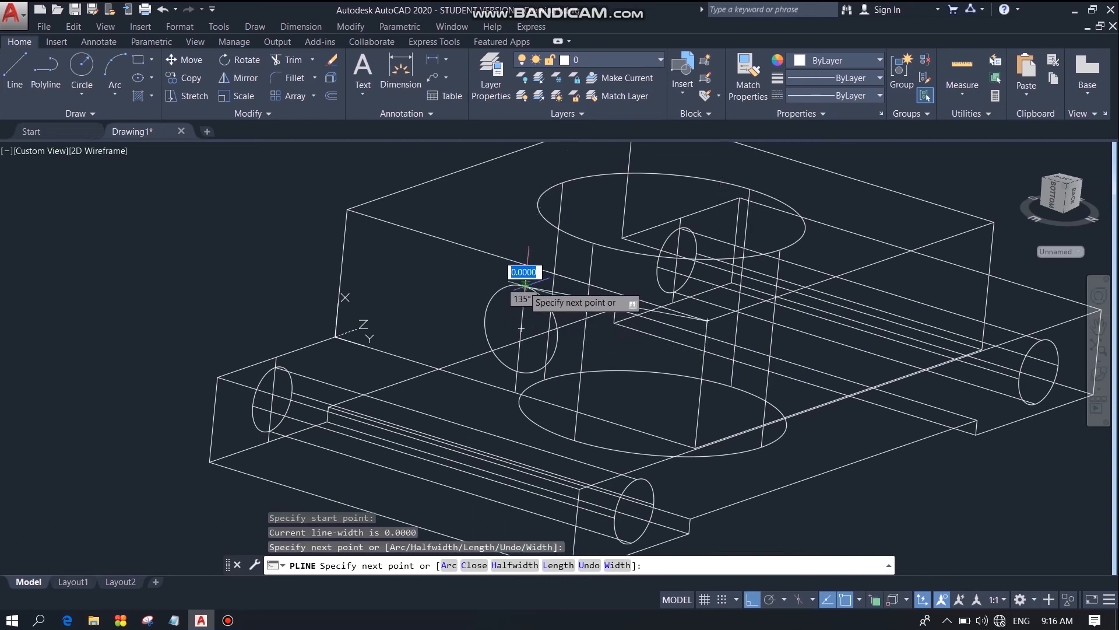
pyautogui.click(347, 208)
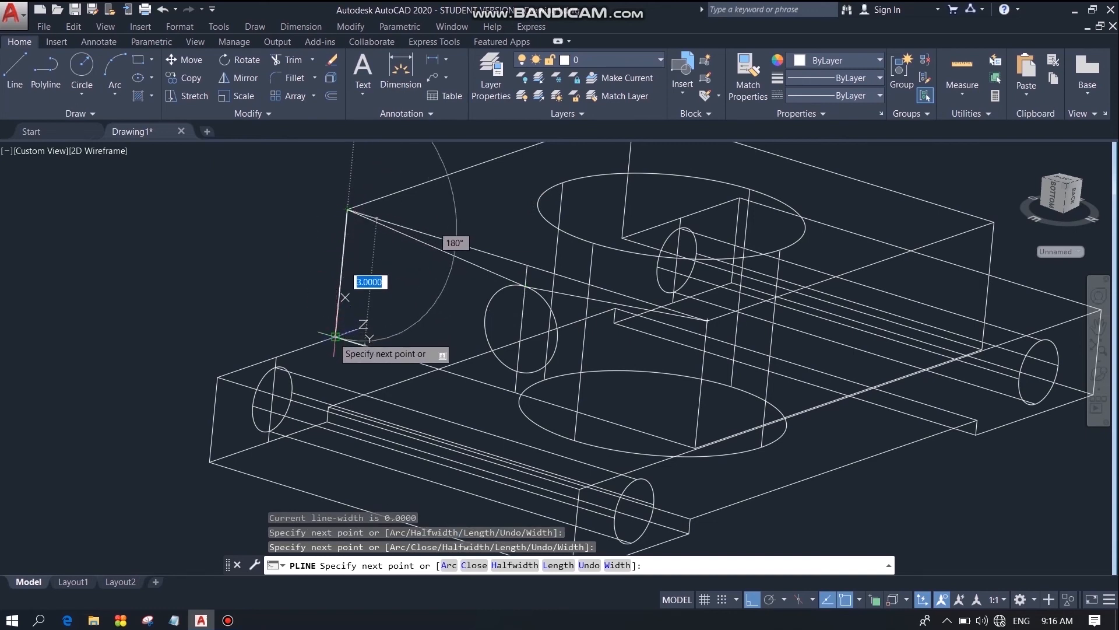
pyautogui.click(335, 336)
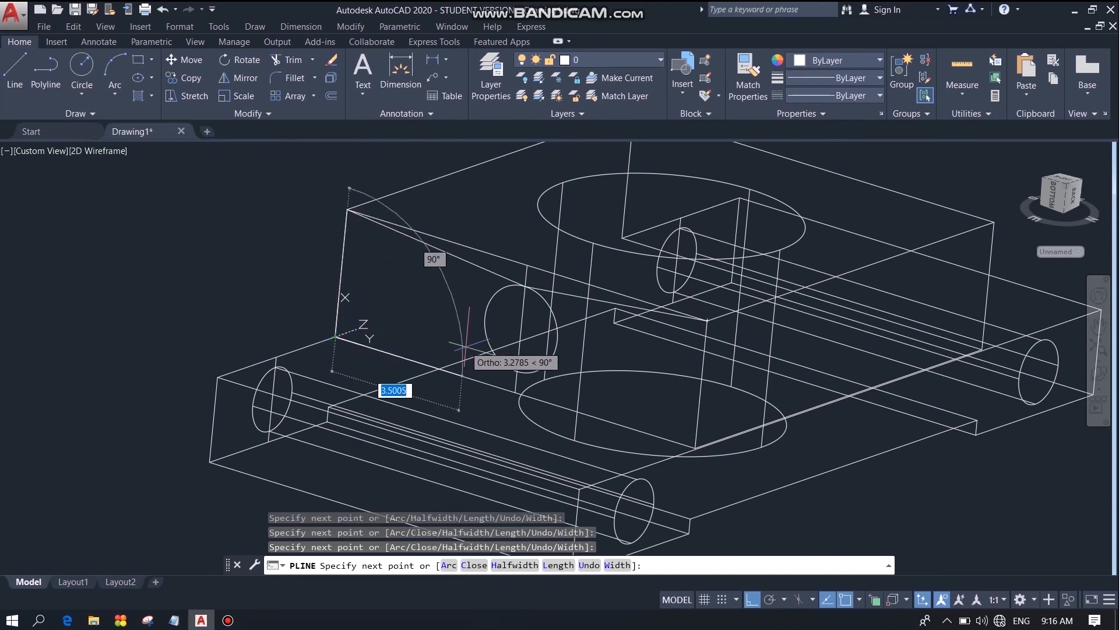
pyautogui.click(517, 373)
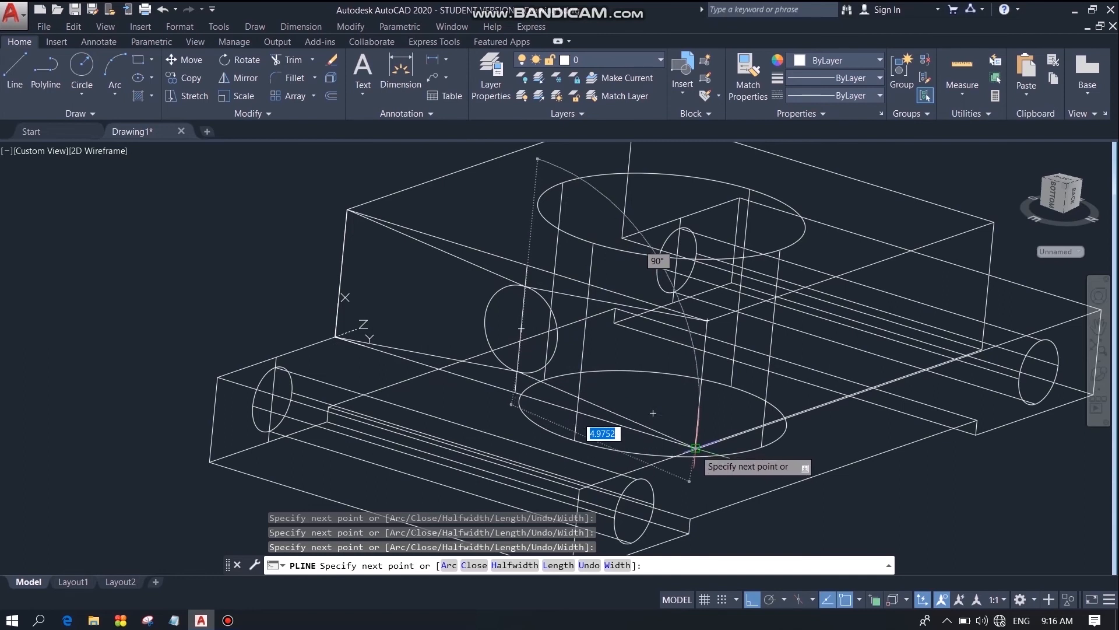
pyautogui.scroll(5, 695, 448)
pyautogui.click(695, 458)
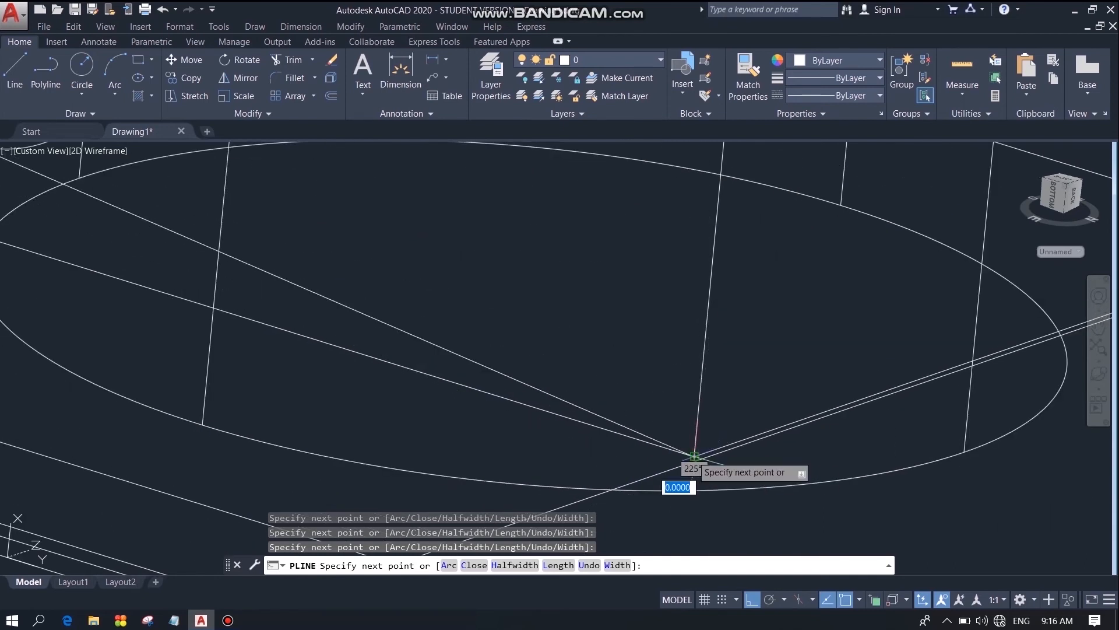
pyautogui.scroll(3, 694, 457)
pyautogui.scroll(-5, 693, 457)
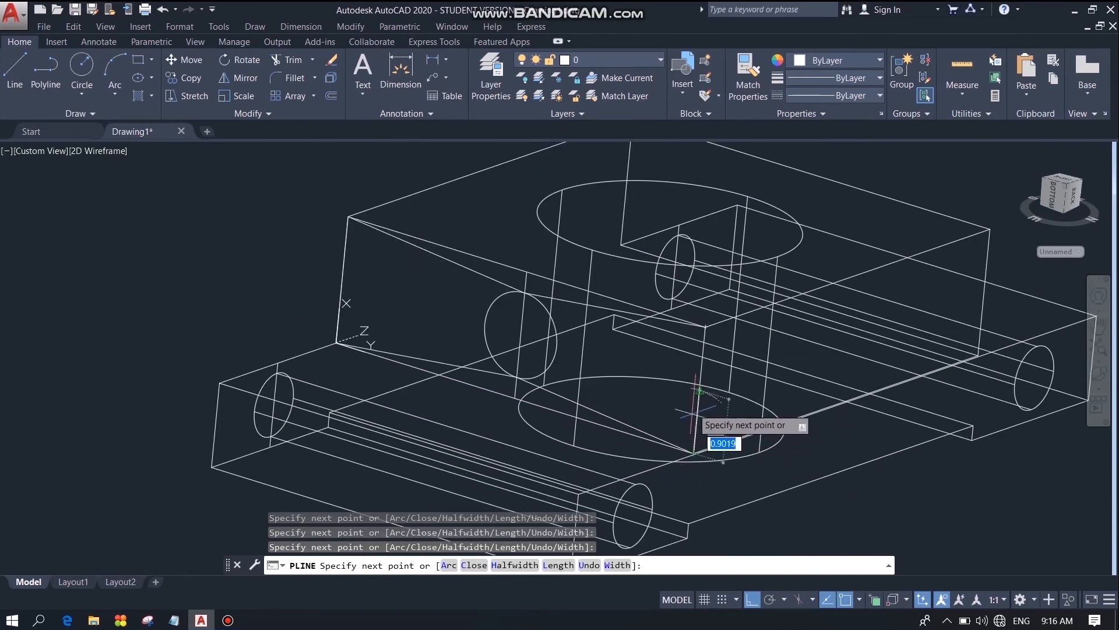
pyautogui.click(705, 330)
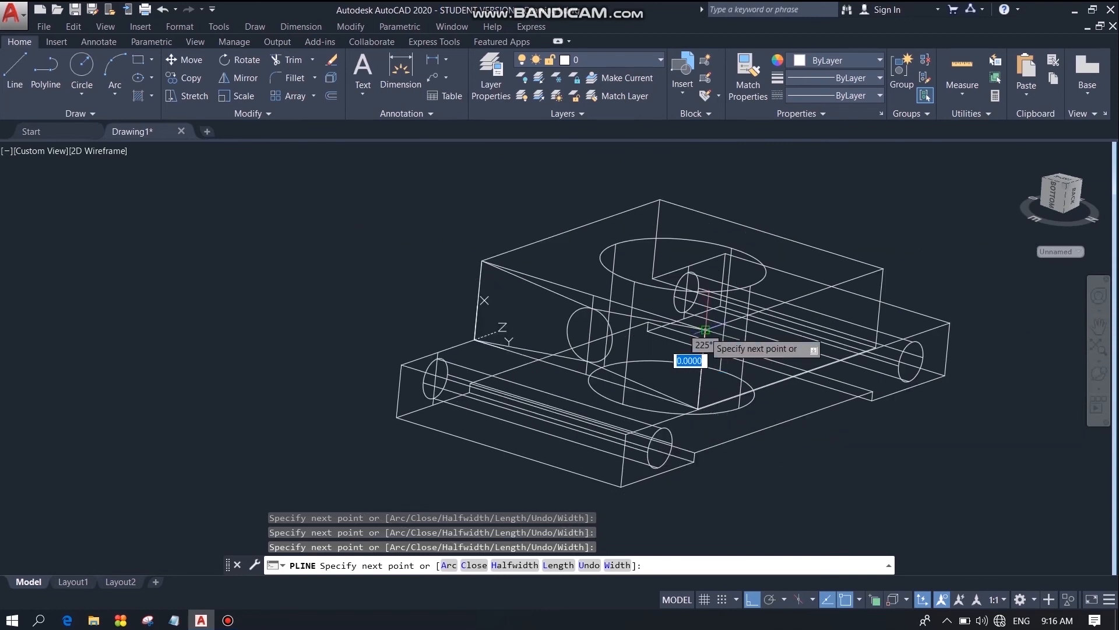
pyautogui.press('Return')
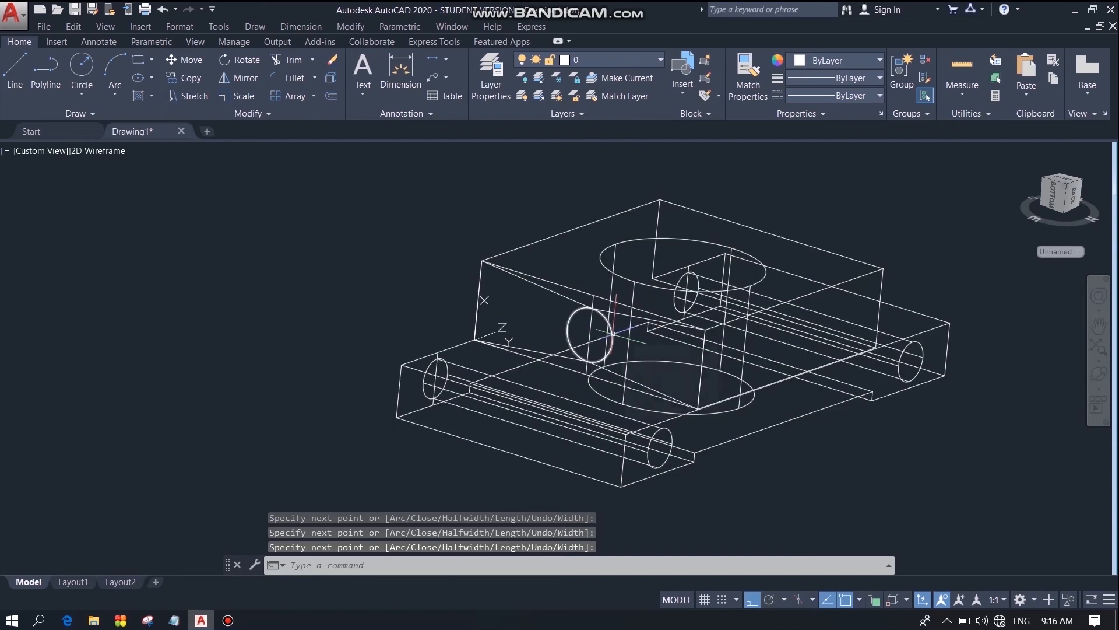
# Erase the construction circle and the vertical centre line from the side face, leaving the waisted polyline.
pyautogui.click(613, 334)
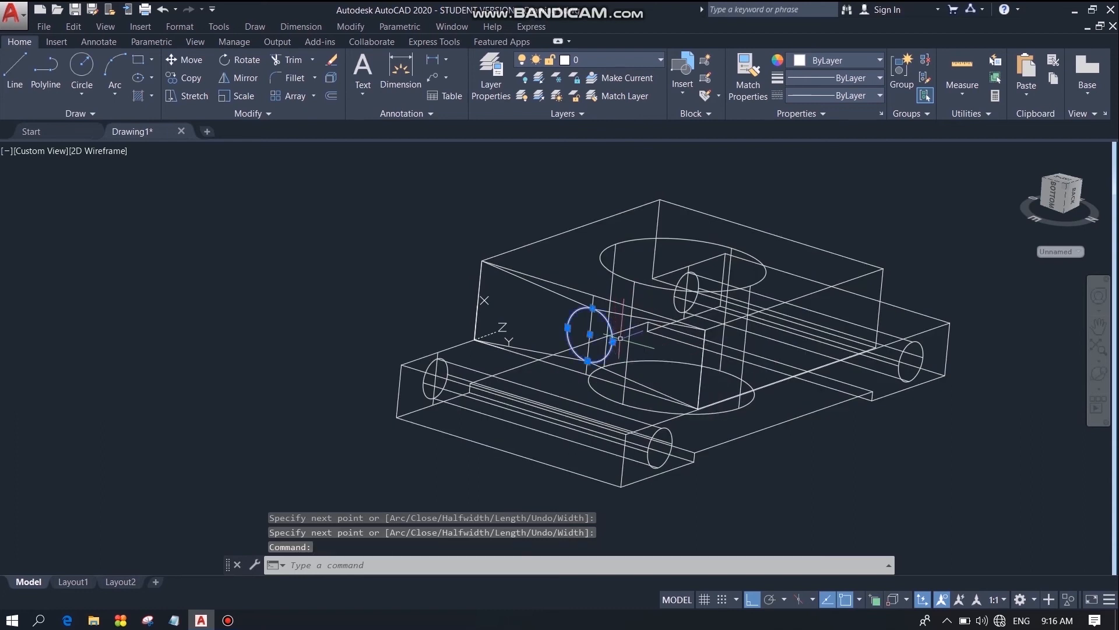
pyautogui.press('Delete')
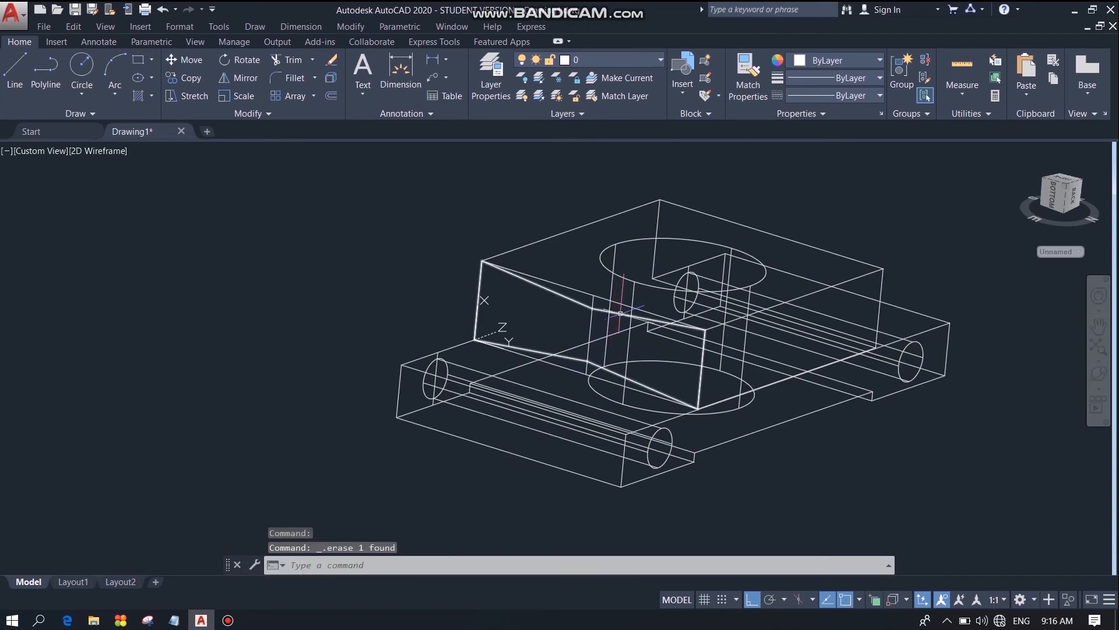
pyautogui.click(591, 324)
pyautogui.press('Delete')
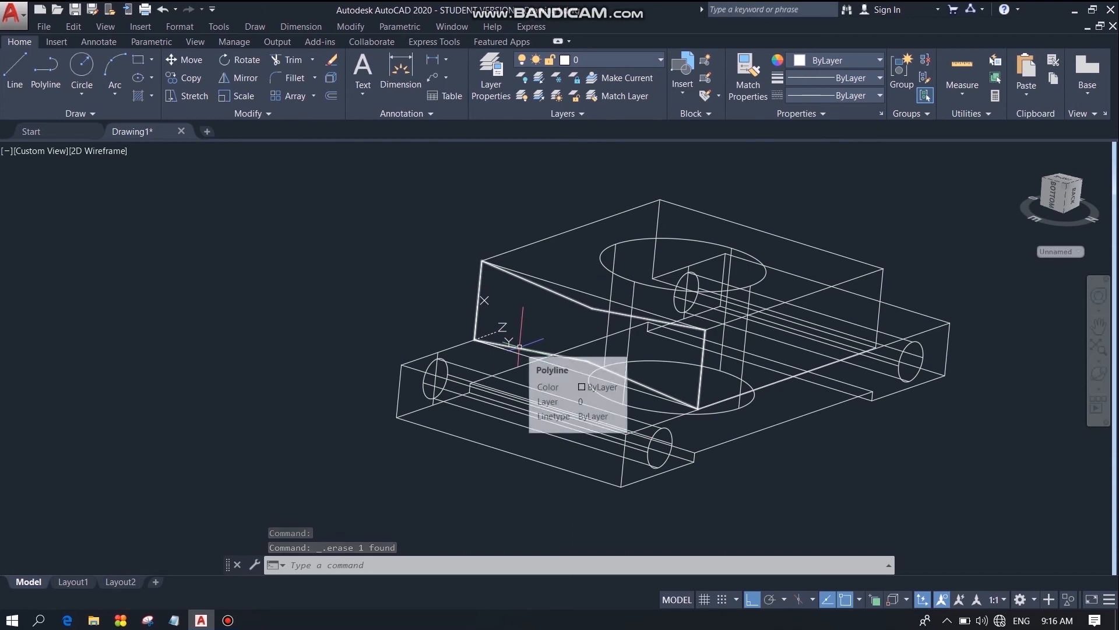
# Mirror the waisted polyline onto the upper block's opposite side face about the adjoining face's vertical midline, keeping the original.
pyautogui.click(19, 85)
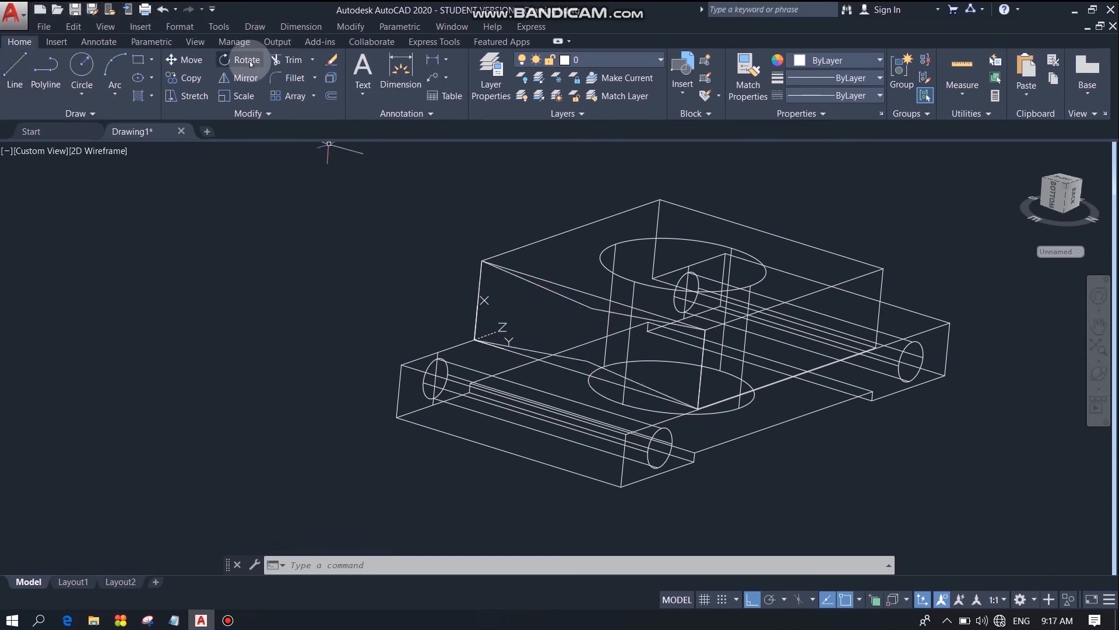
pyautogui.click(250, 84)
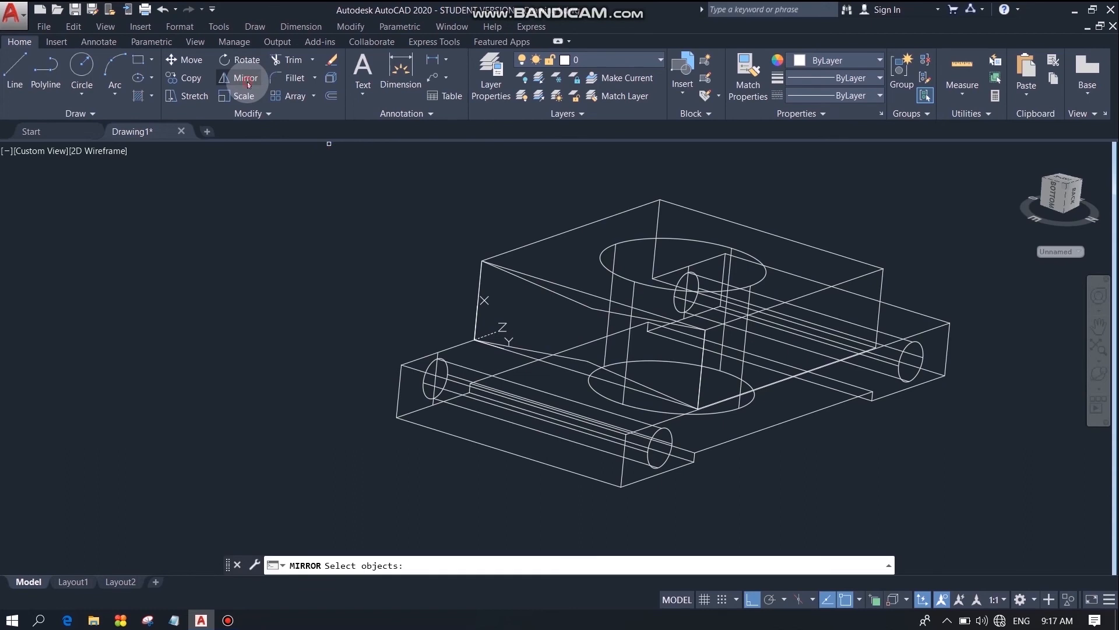
pyautogui.click(568, 299)
pyautogui.press('Return')
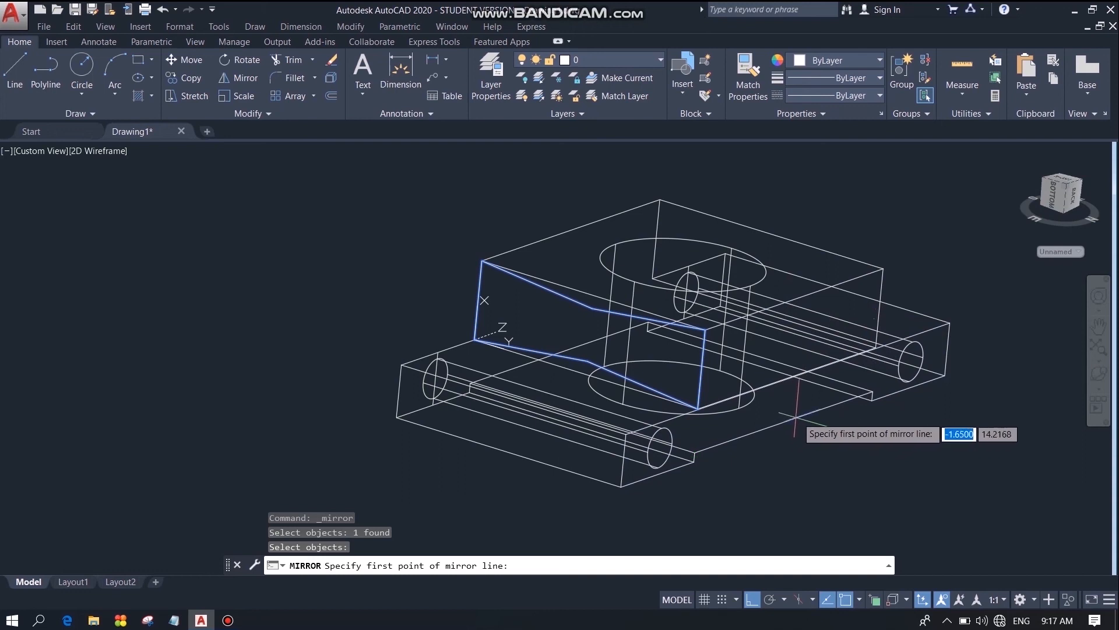
pyautogui.click(860, 600)
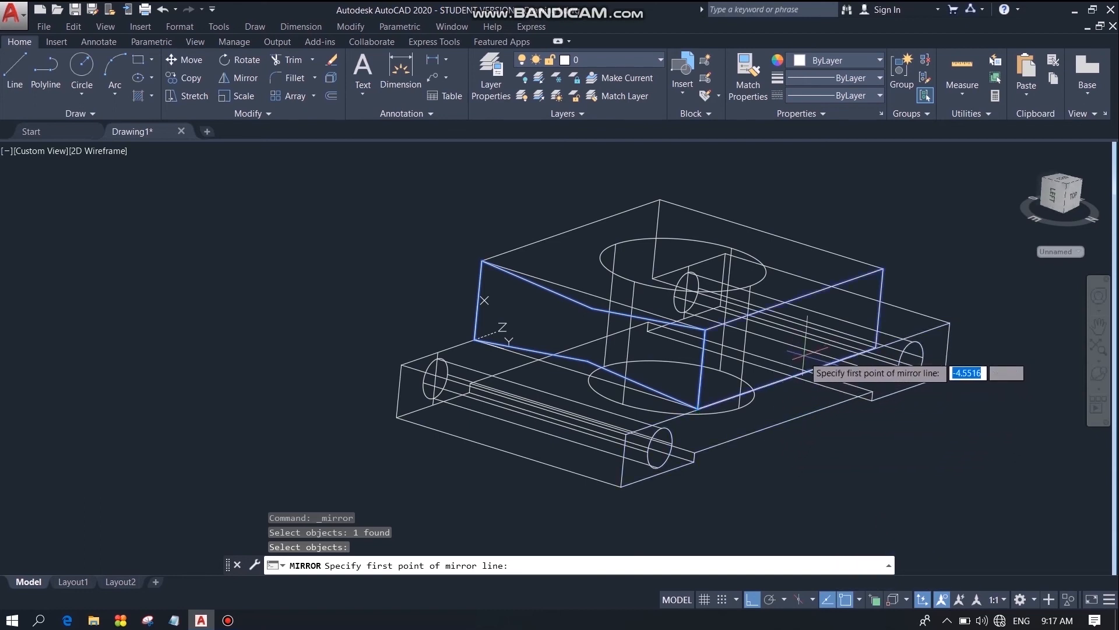
pyautogui.click(786, 379)
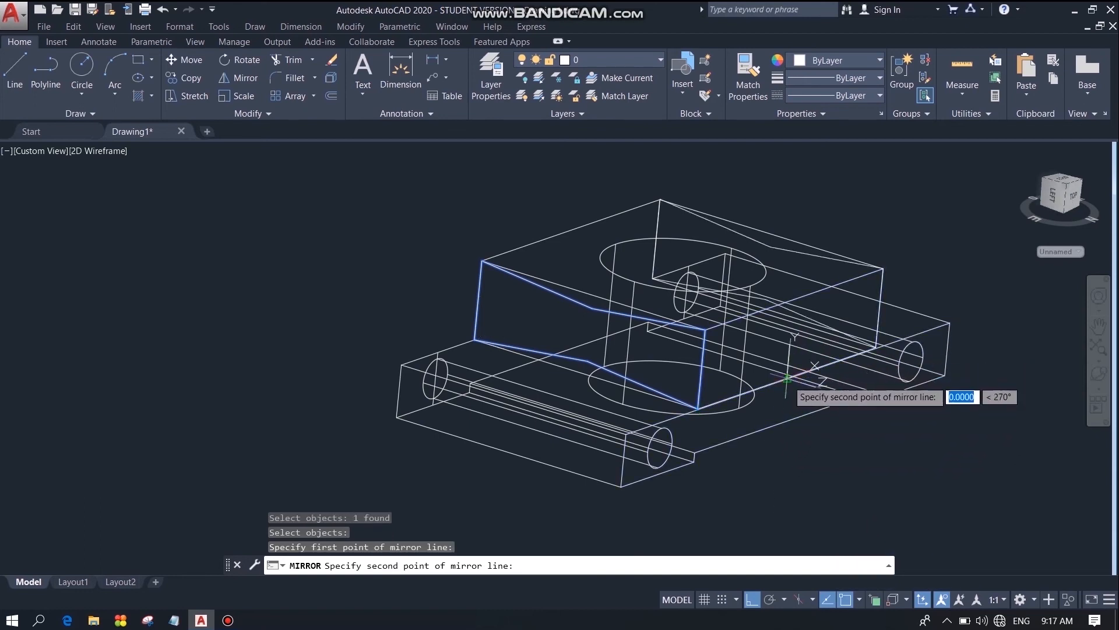
pyautogui.click(798, 302)
pyautogui.click(826, 351)
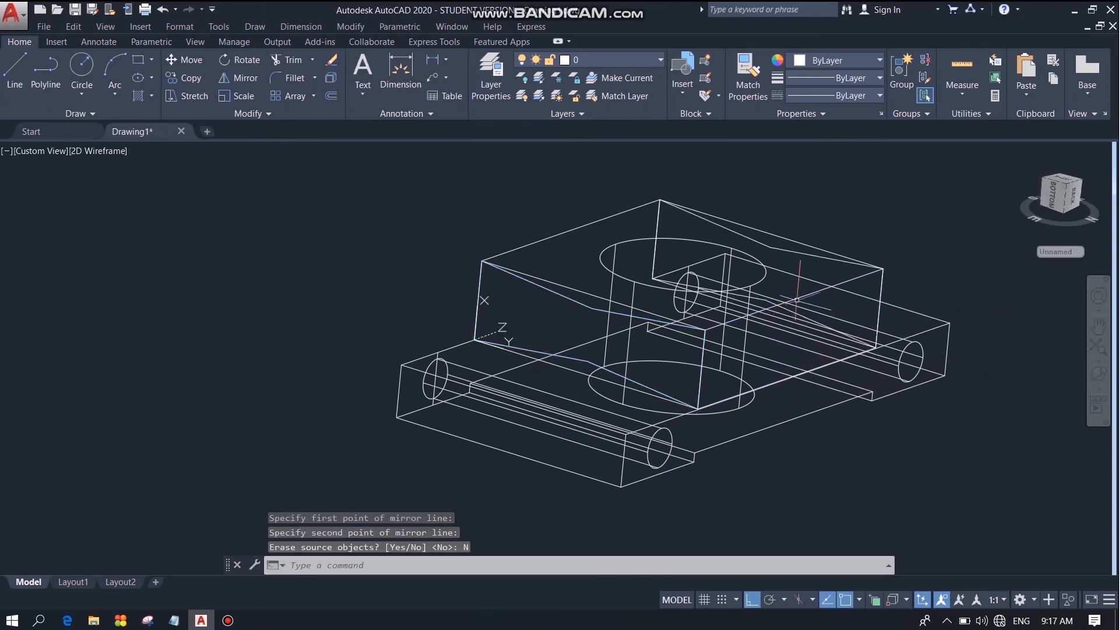
# Extrude the original waisted polyline into the upper block as a solid with a height of 1.
pyautogui.click(255, 26)
pyautogui.click(301, 26)
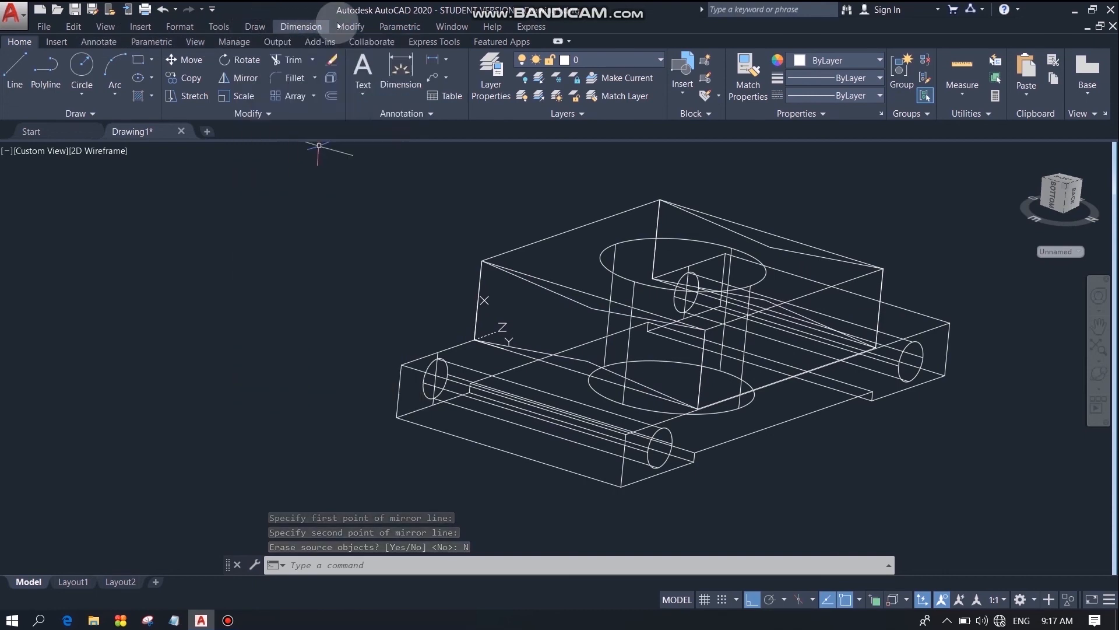
pyautogui.click(343, 27)
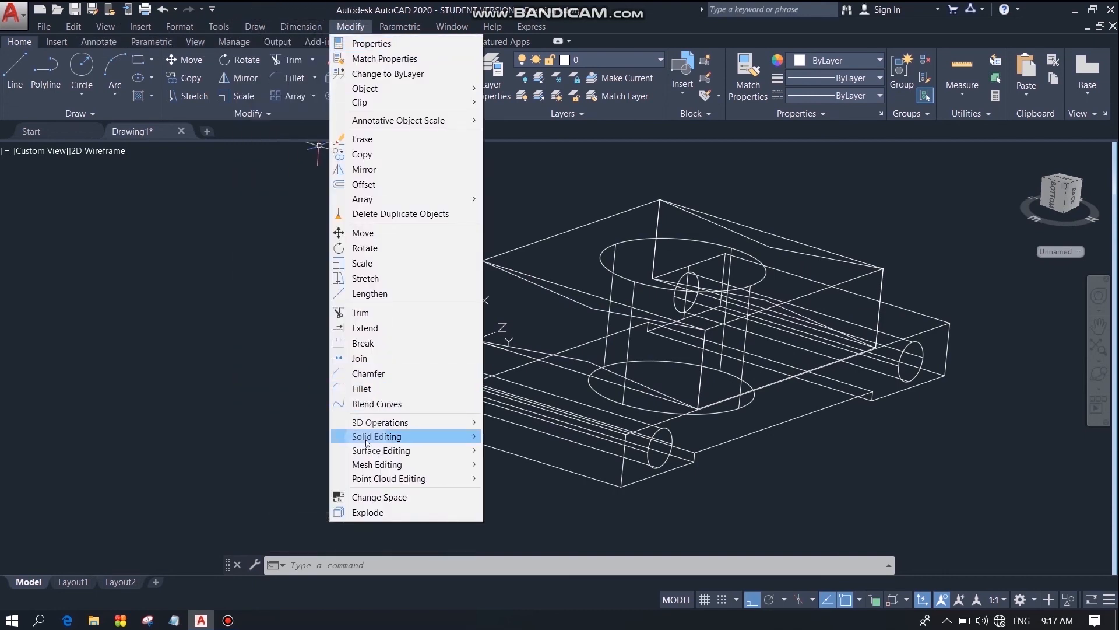
pyautogui.moveTo(368, 441)
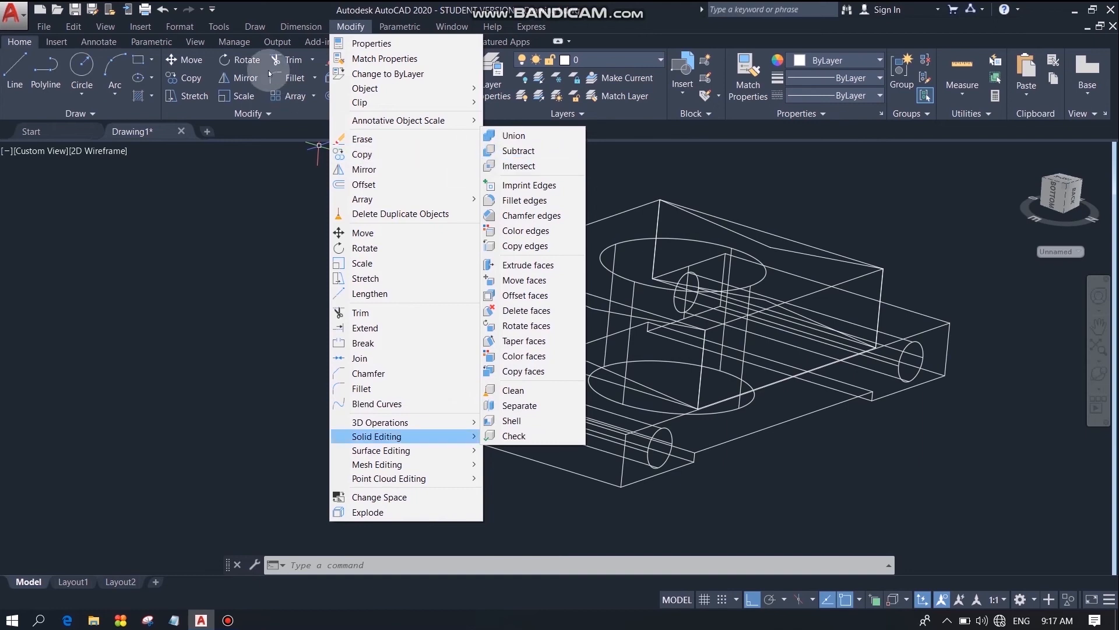
pyautogui.moveTo(255, 26)
pyautogui.moveTo(304, 46)
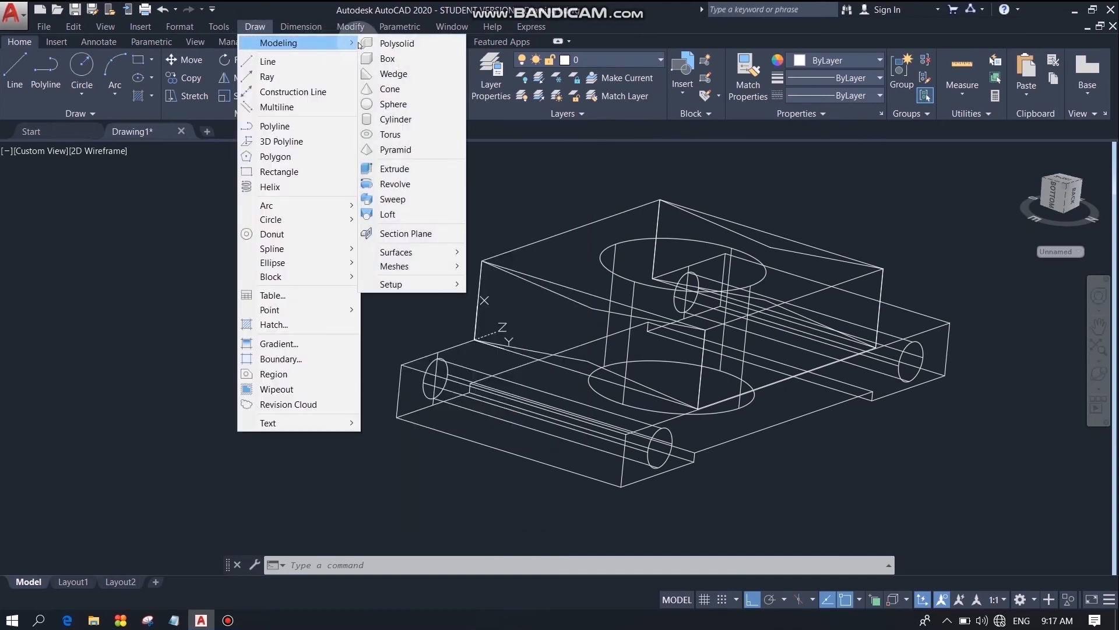
pyautogui.click(392, 168)
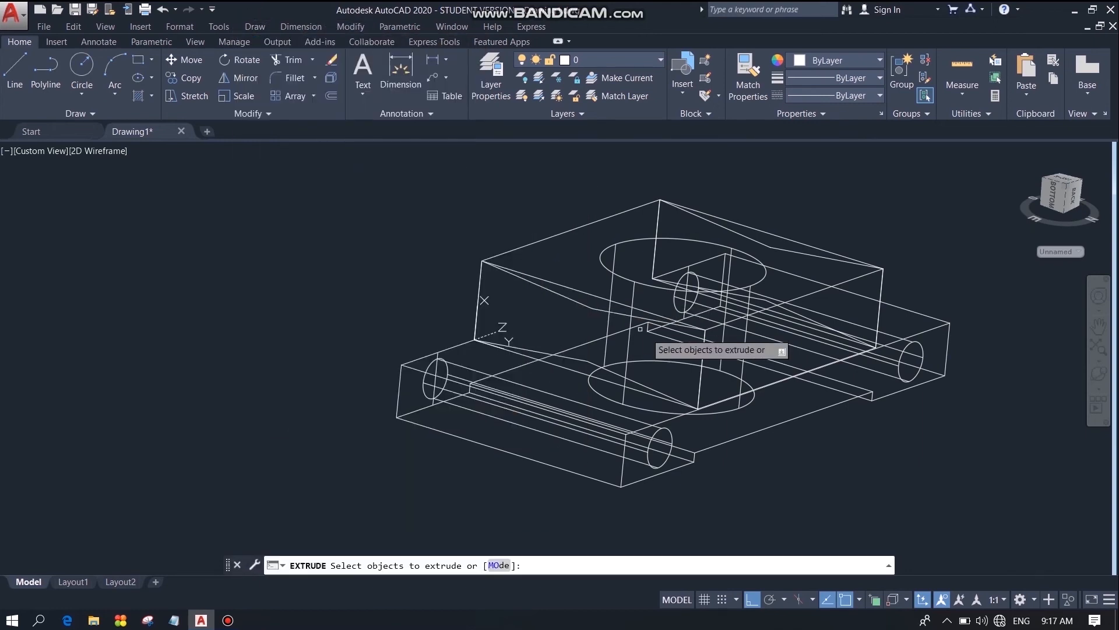
pyautogui.click(610, 311)
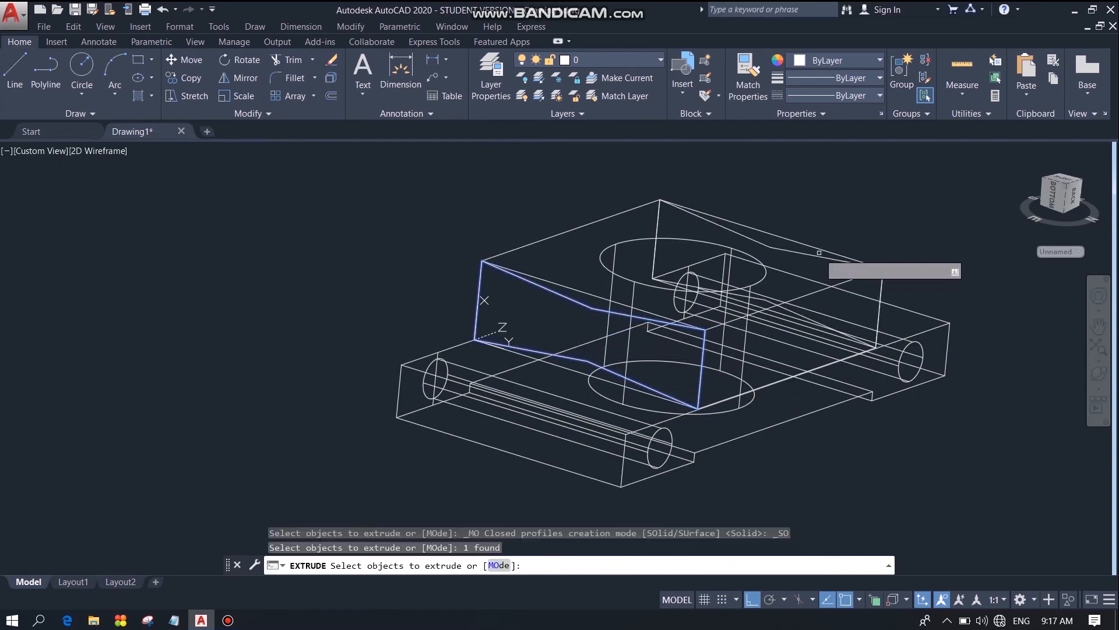
pyautogui.rightClick(440, 221)
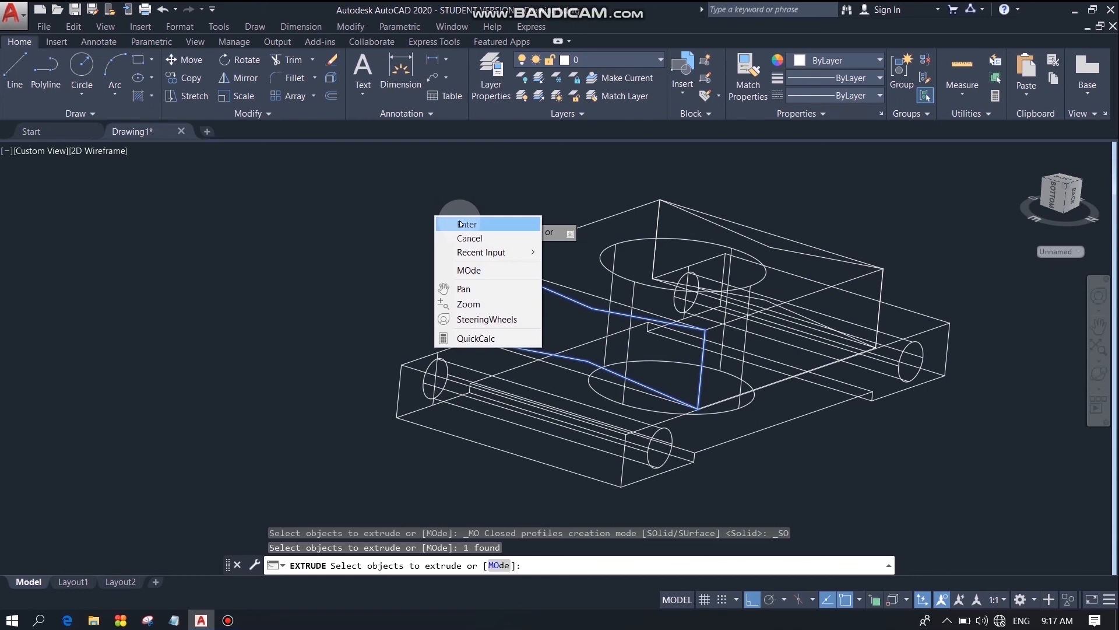
pyautogui.click(466, 224)
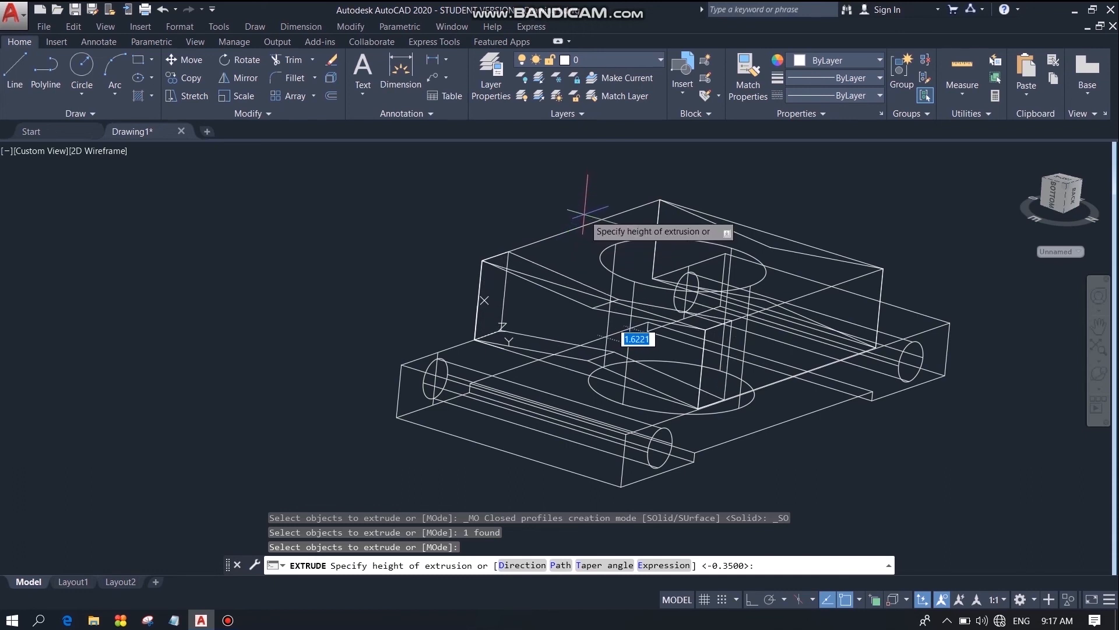
pyautogui.press('Return')
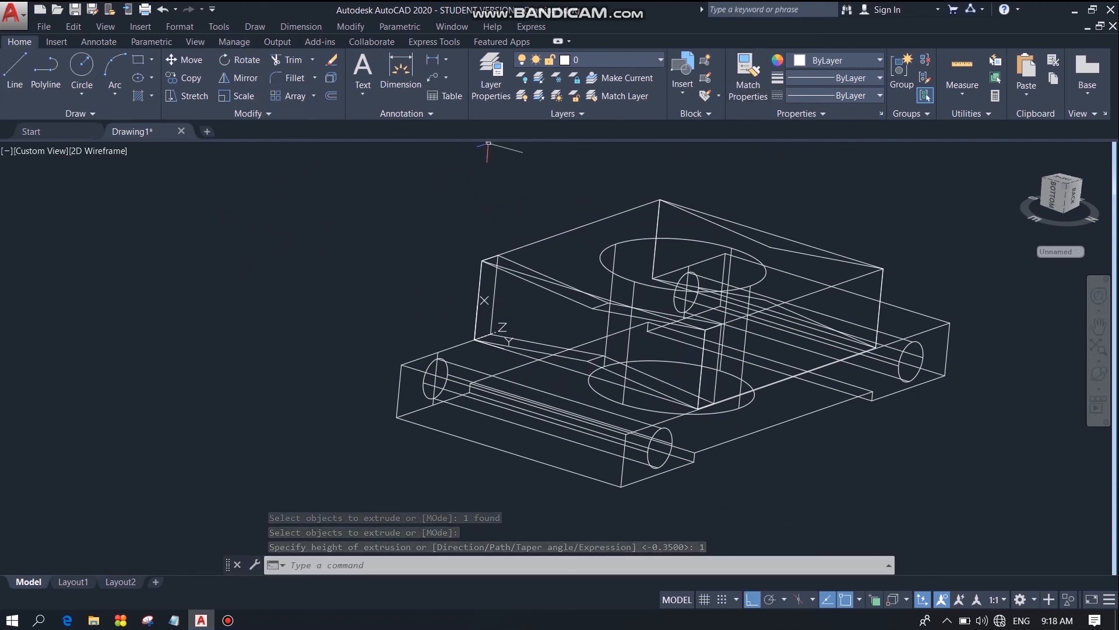
# Extrude the mirrored waisted polyline into the upper block as a solid with a height of 1.
pyautogui.rightClick(329, 238)
pyautogui.click(386, 246)
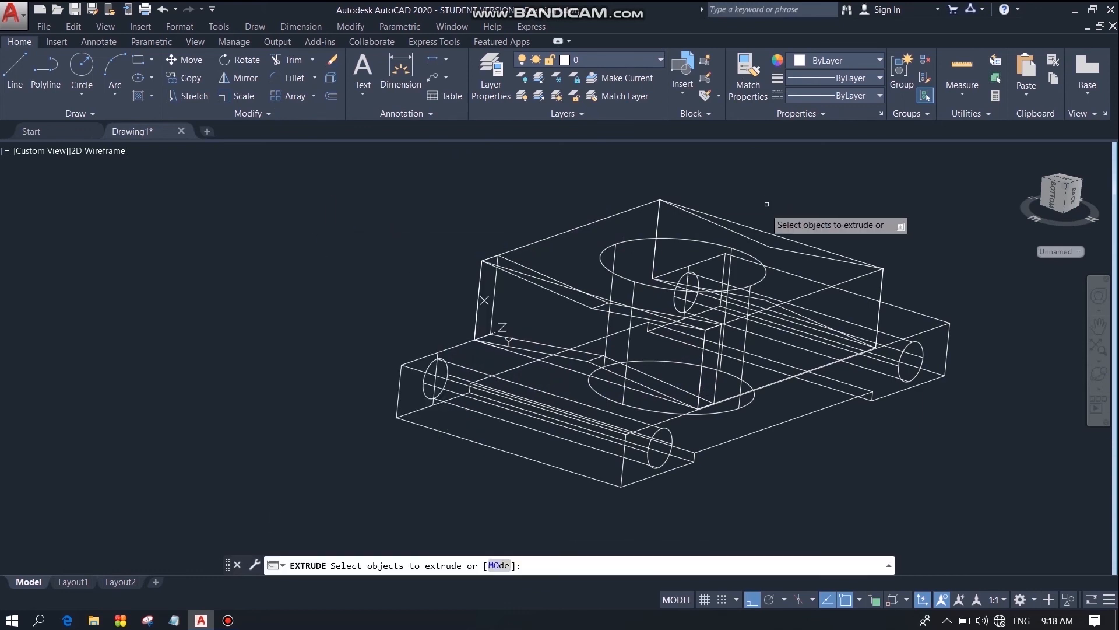
pyautogui.click(814, 249)
pyautogui.rightClick(814, 205)
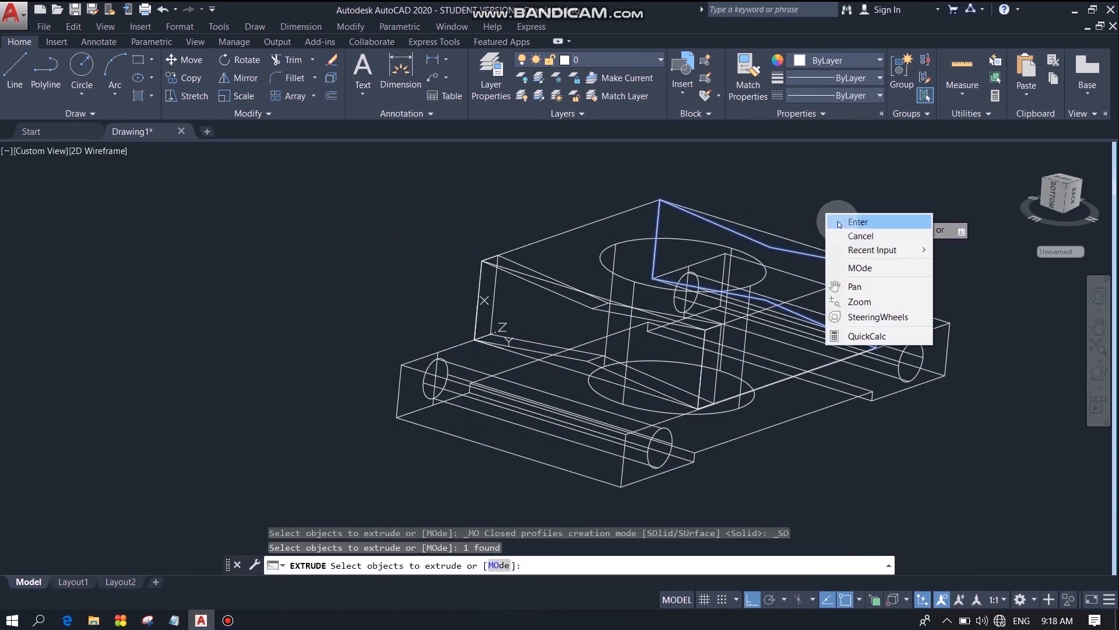
pyautogui.click(834, 217)
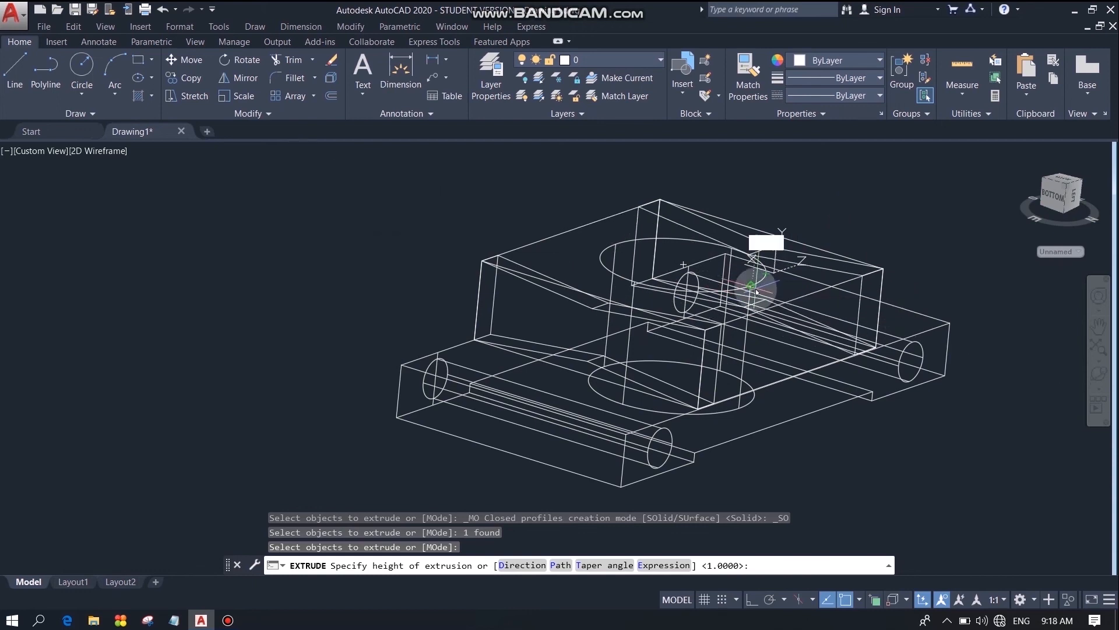
pyautogui.press('Return')
pyautogui.press('F8')
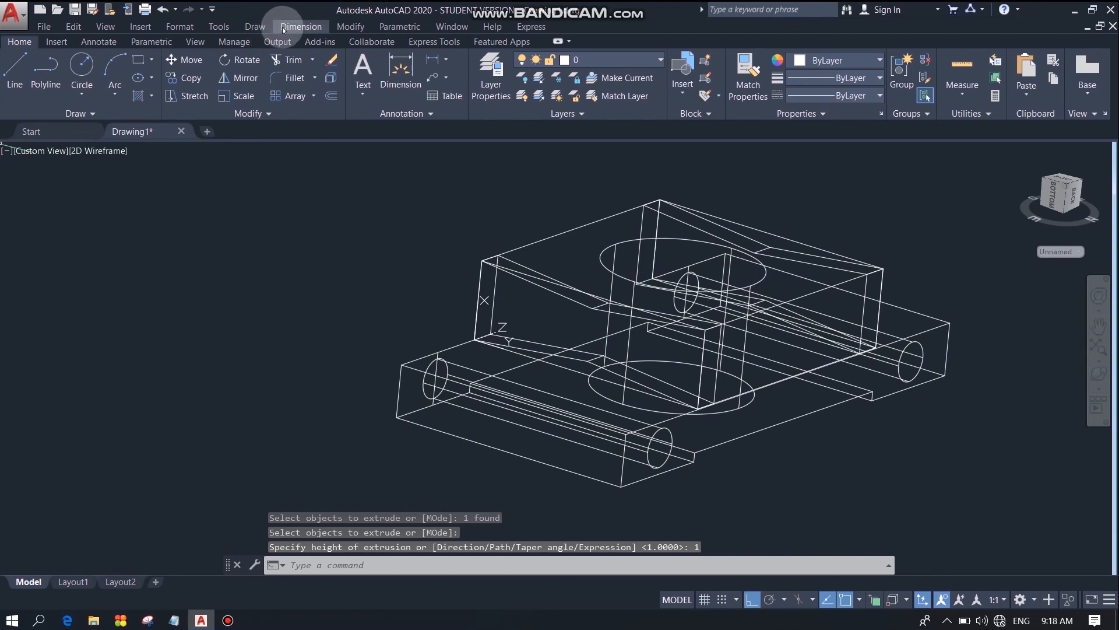
# Subtract the two extruded waisted solids from the main body on opposite sides of the upper block.
pyautogui.click(351, 27)
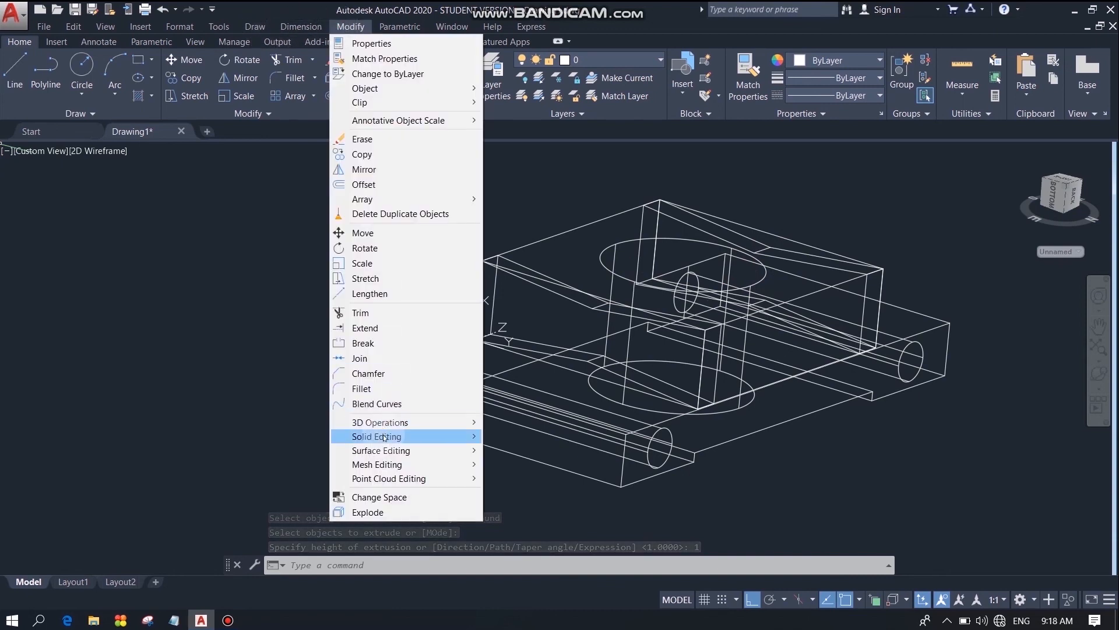
pyautogui.moveTo(415, 436)
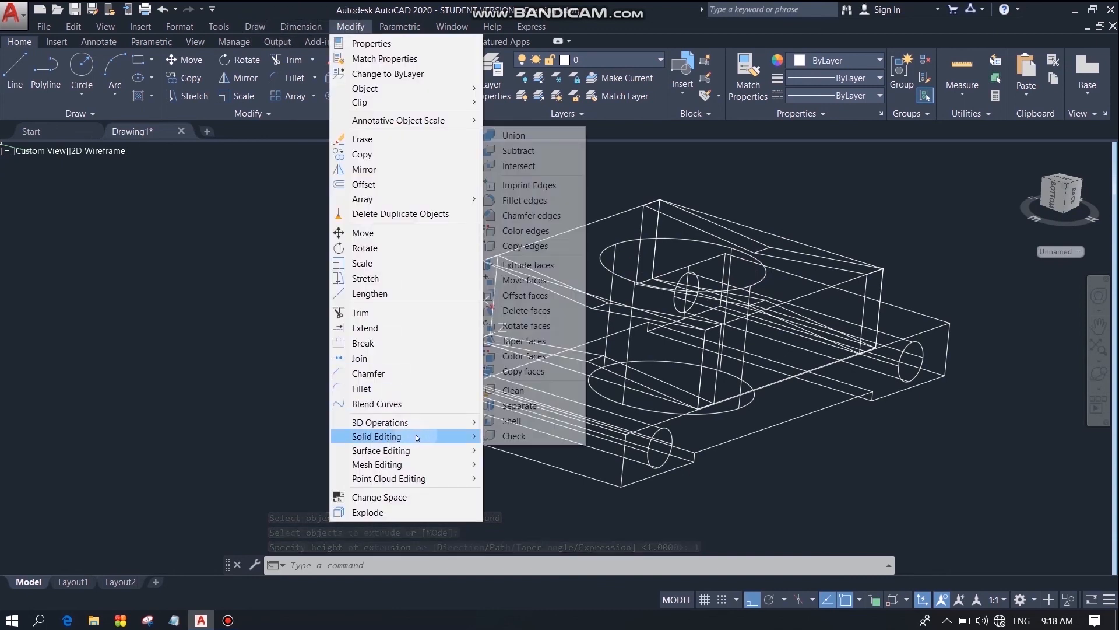
pyautogui.click(523, 151)
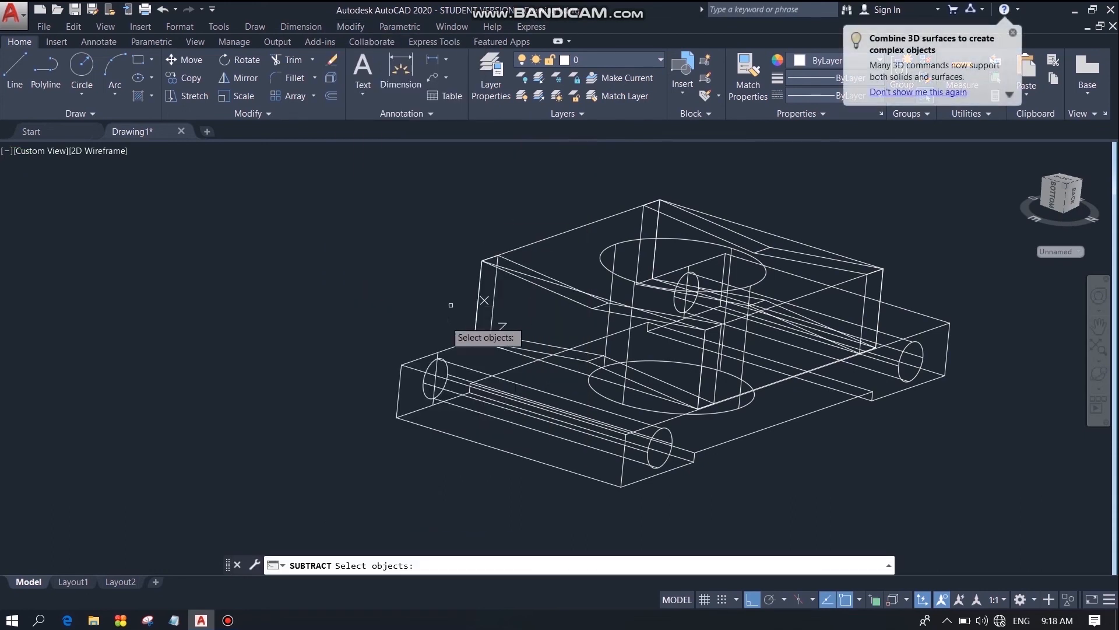
pyautogui.click(454, 345)
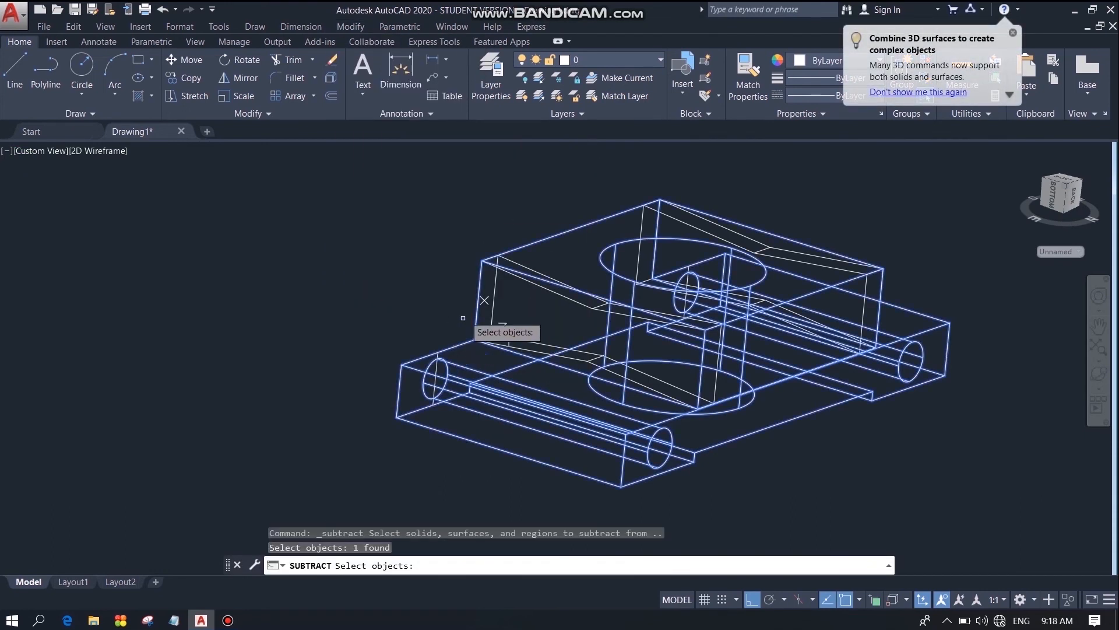
pyautogui.press('Return')
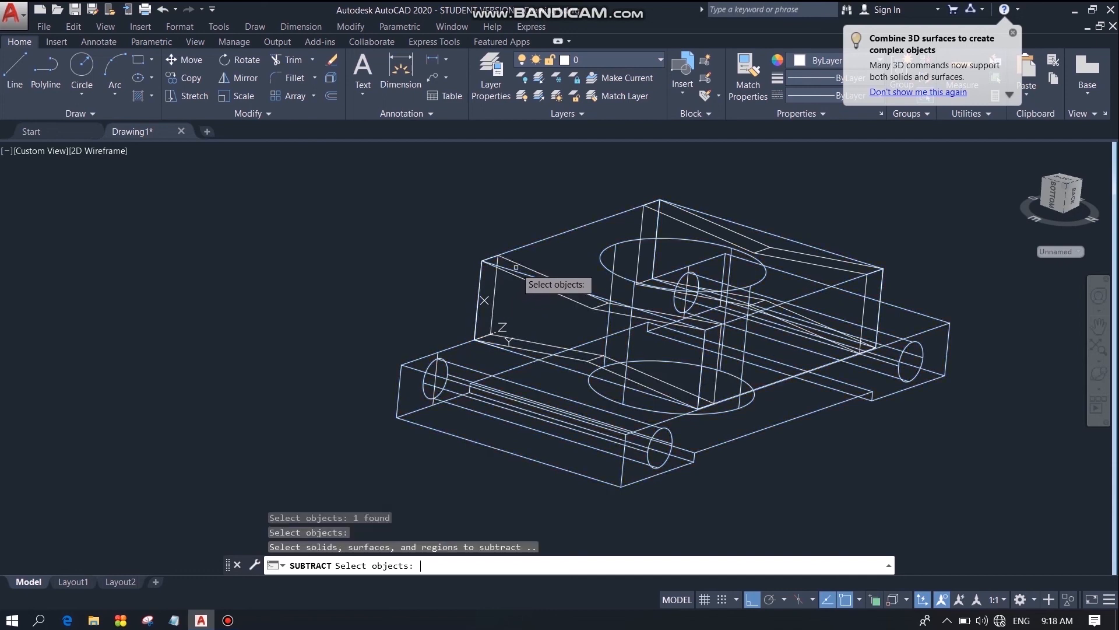
pyautogui.click(519, 262)
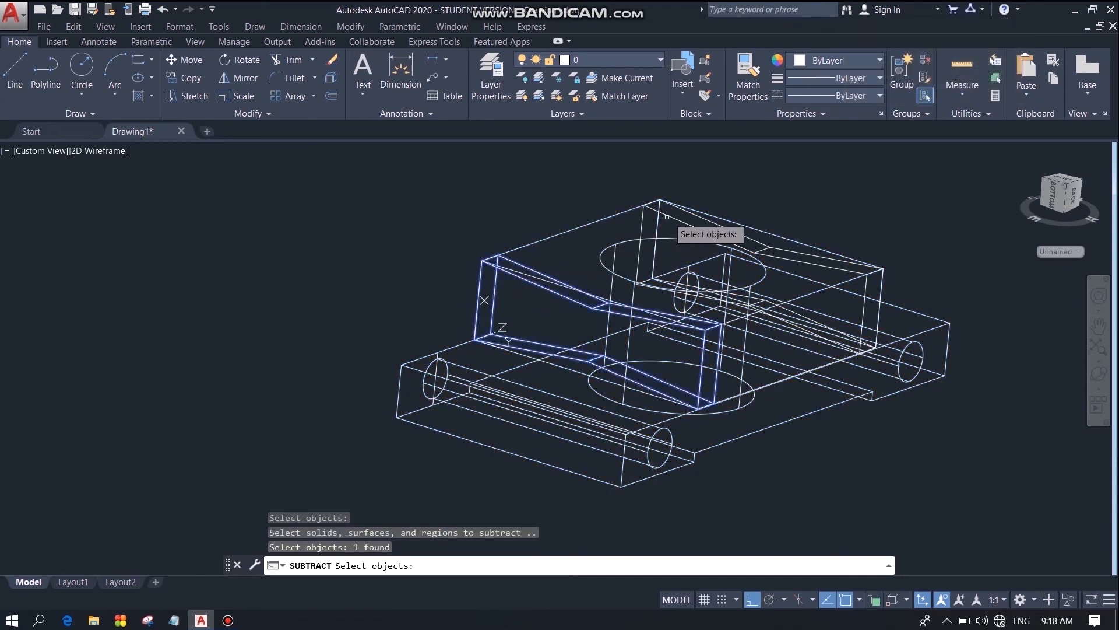
pyautogui.click(673, 218)
pyautogui.press('Return')
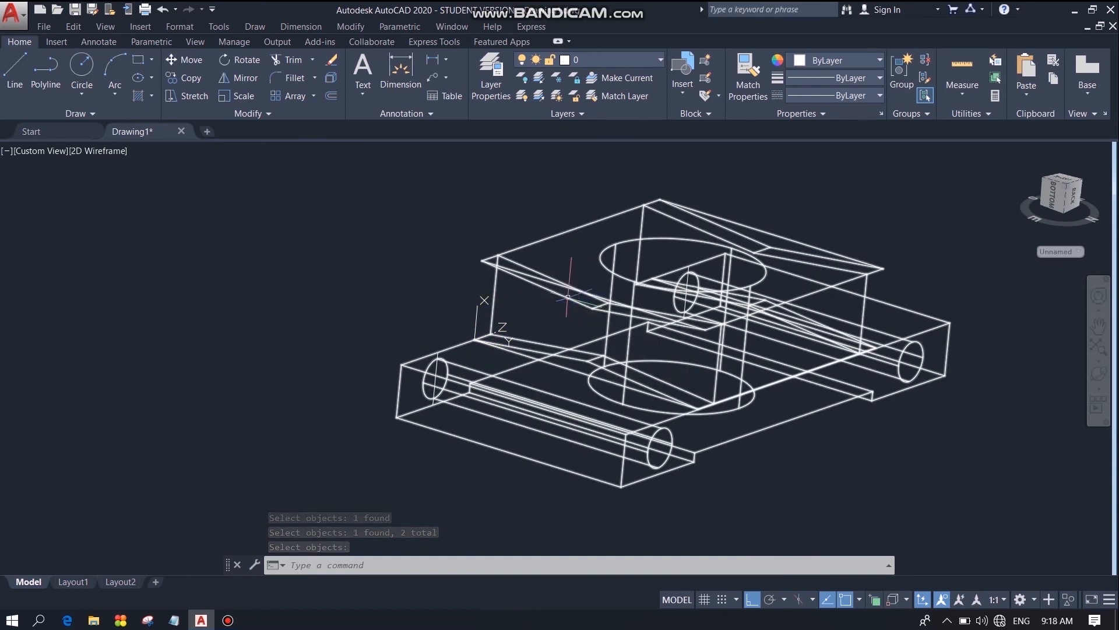
# Set the visual style to Conceptual and orbit slightly to view the block's cut side faces.
pyautogui.click(90, 150)
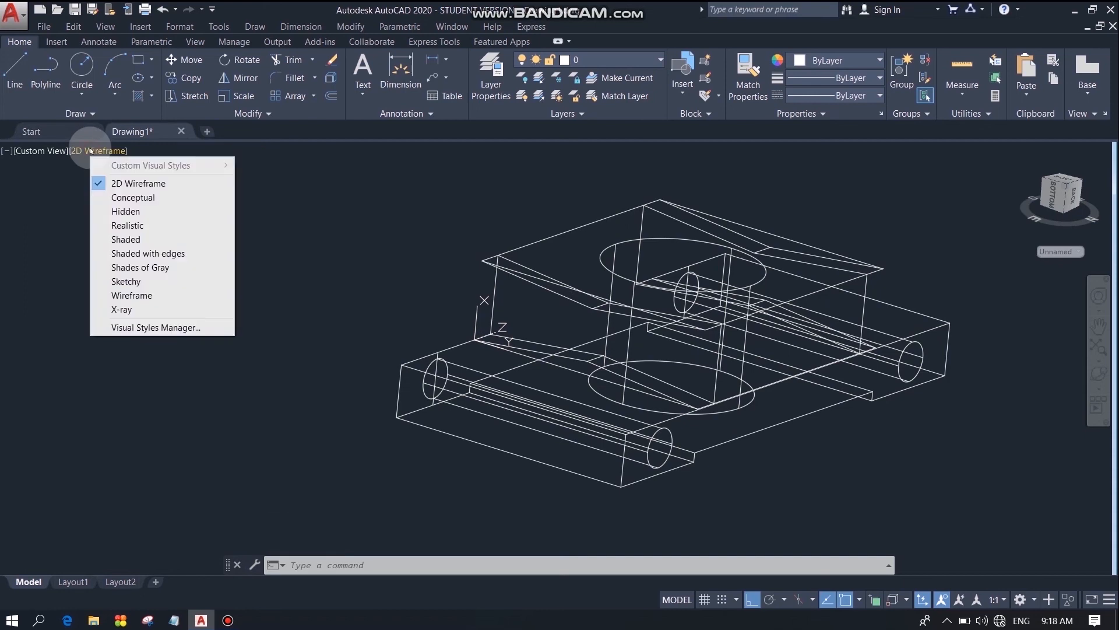
pyautogui.click(111, 198)
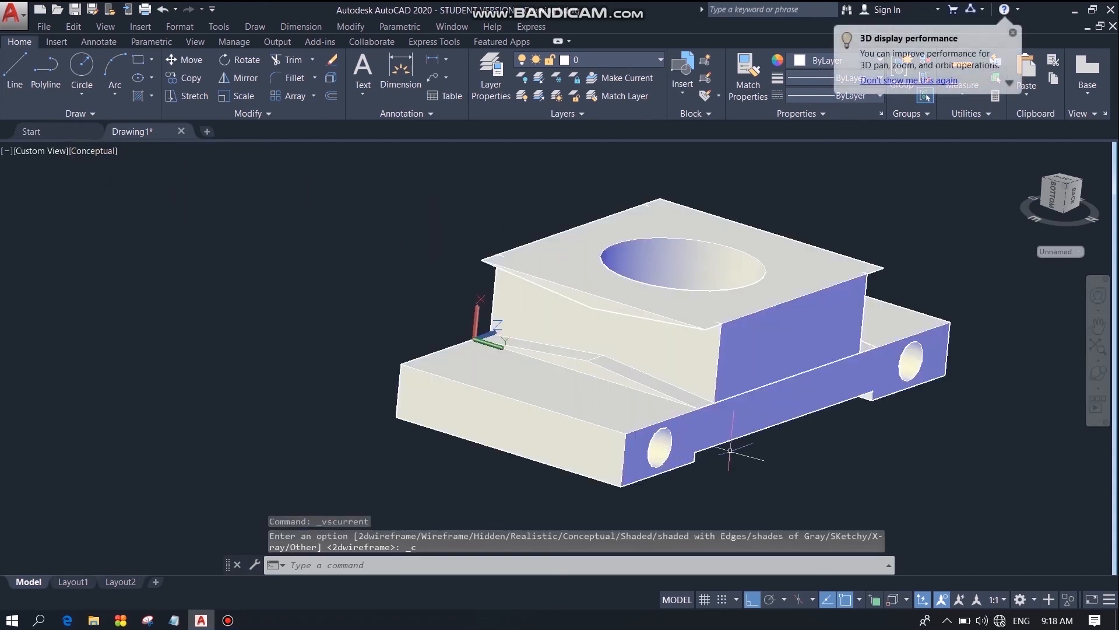
pyautogui.moveTo(727, 455); pyautogui.dragTo(611, 453, button='middle')
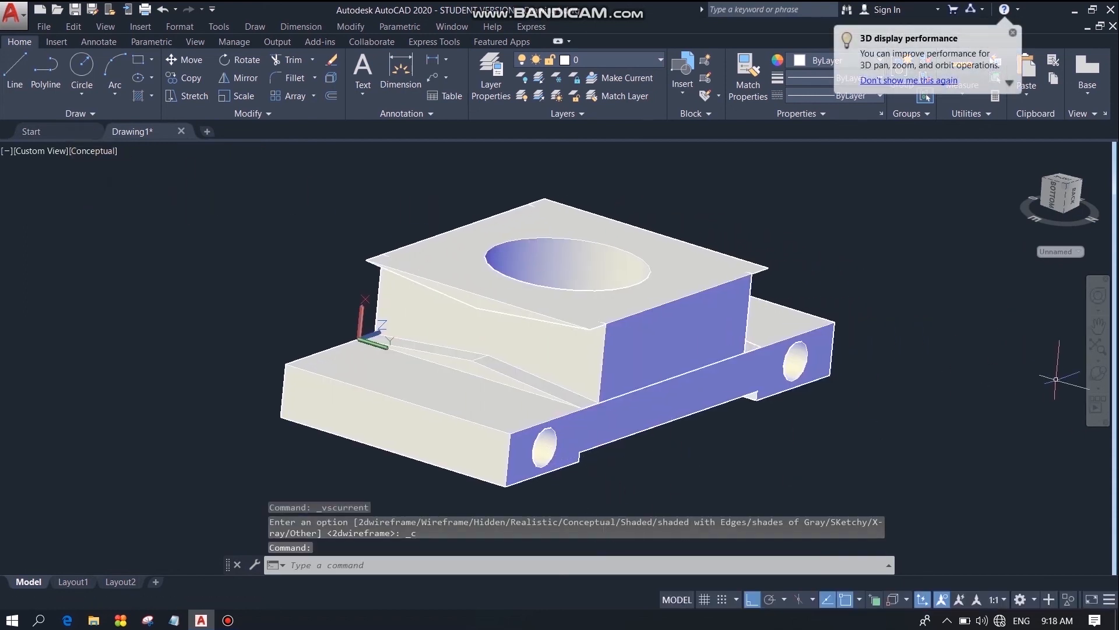
pyautogui.click(1093, 375)
pyautogui.moveTo(650, 436); pyautogui.dragTo(590, 353)
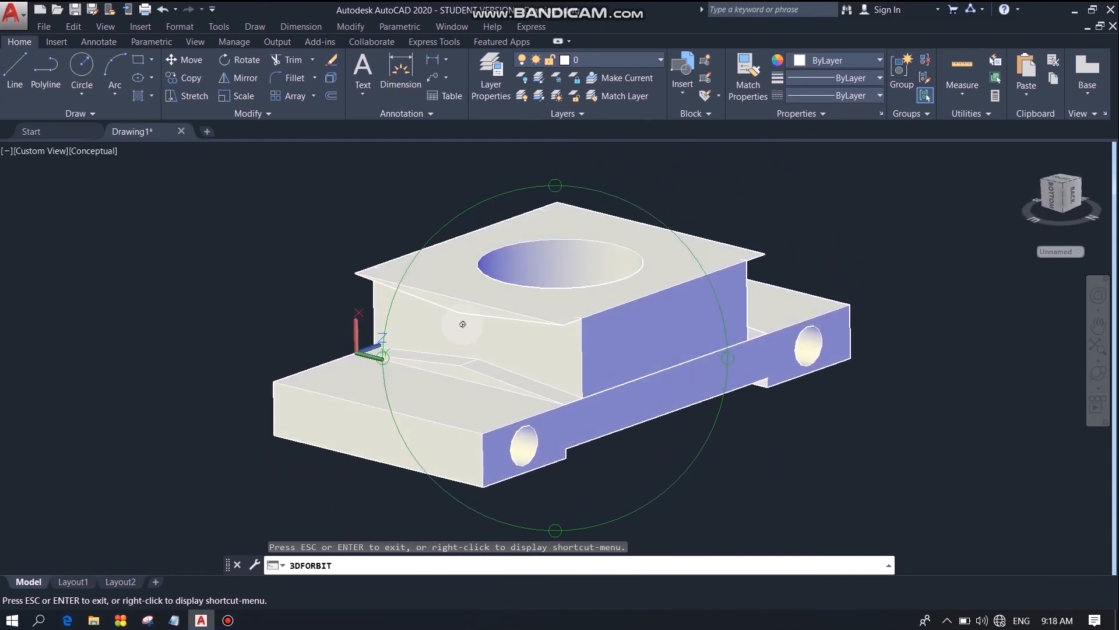
pyautogui.press('Escape')
# Change the solid's color to Green and clear the selection.
pyautogui.click(571, 355)
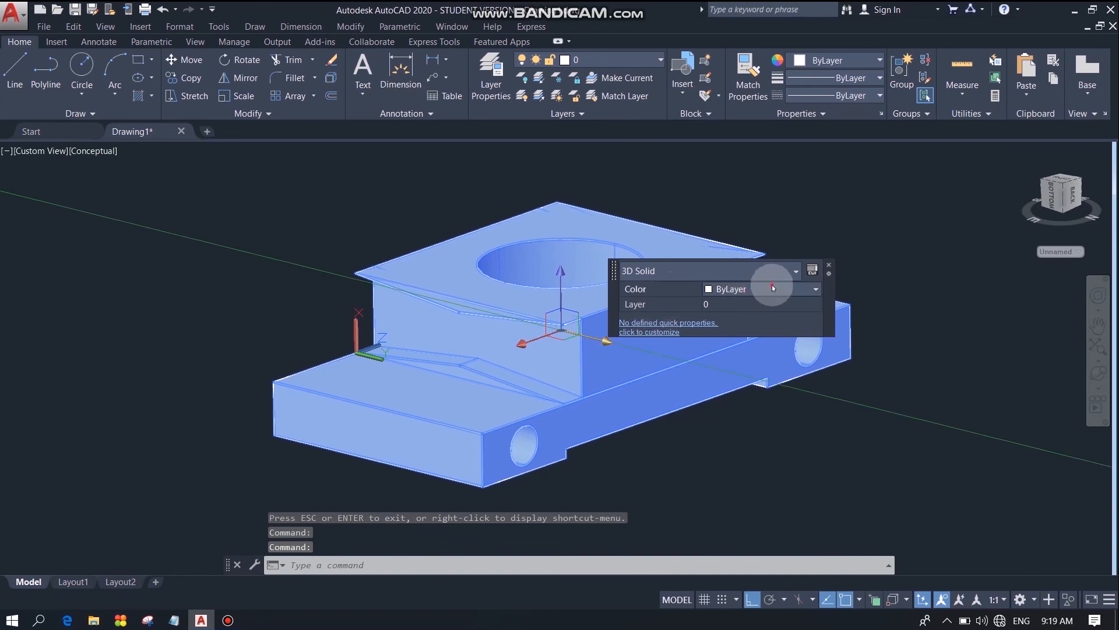
pyautogui.click(771, 287)
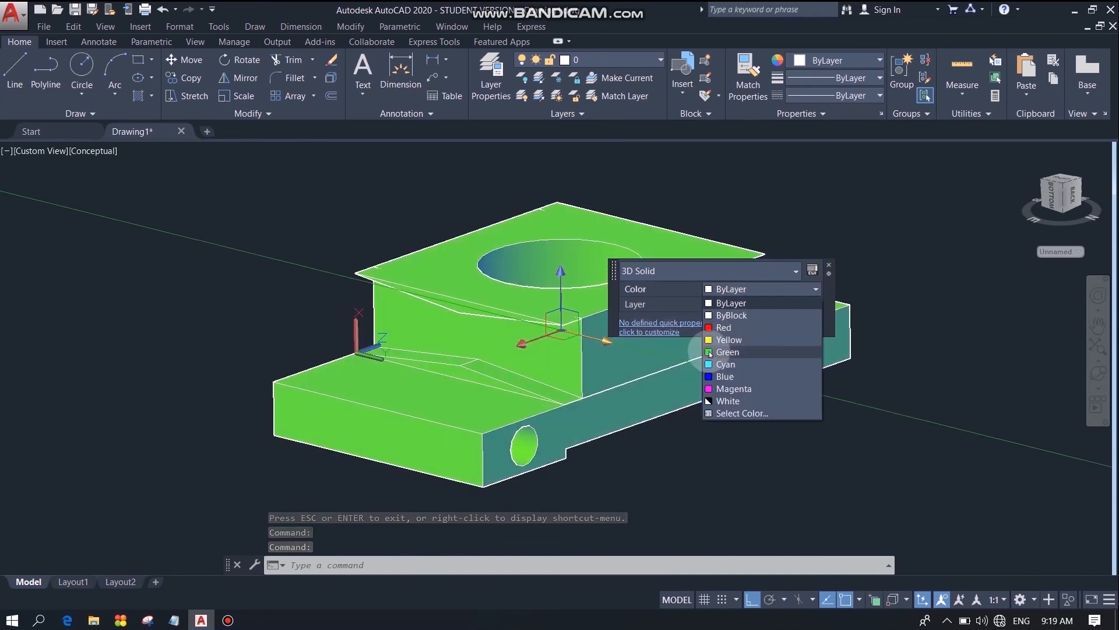
pyautogui.click(710, 352)
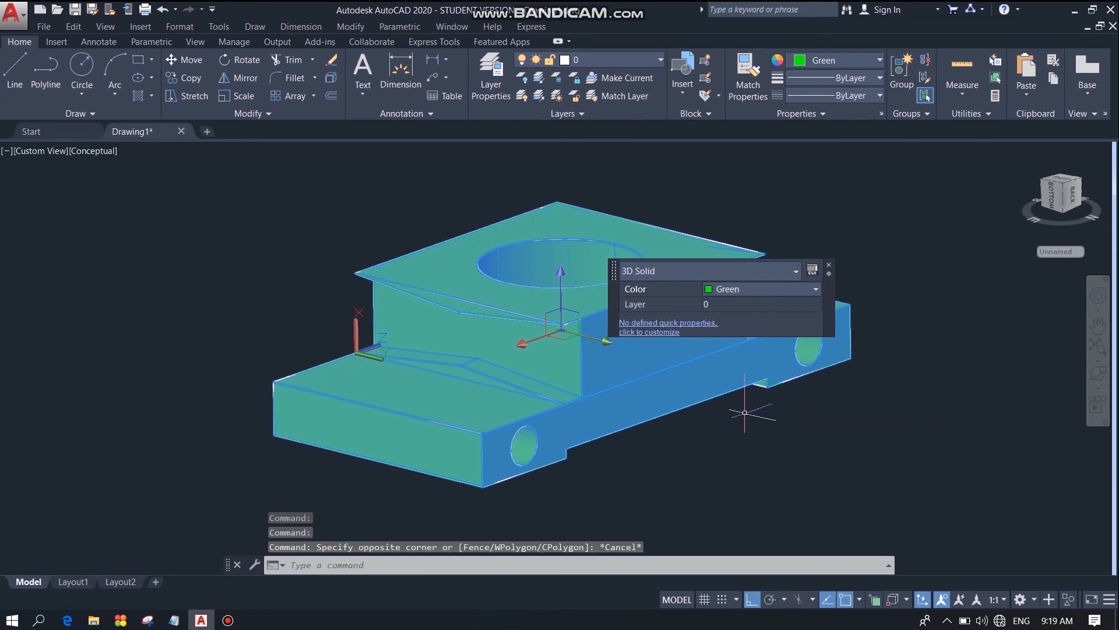
pyautogui.press('Escape')
# Change the solid's color to Red and clear the selection.
pyautogui.moveTo(774, 406); pyautogui.dragTo(843, 405, button='middle')
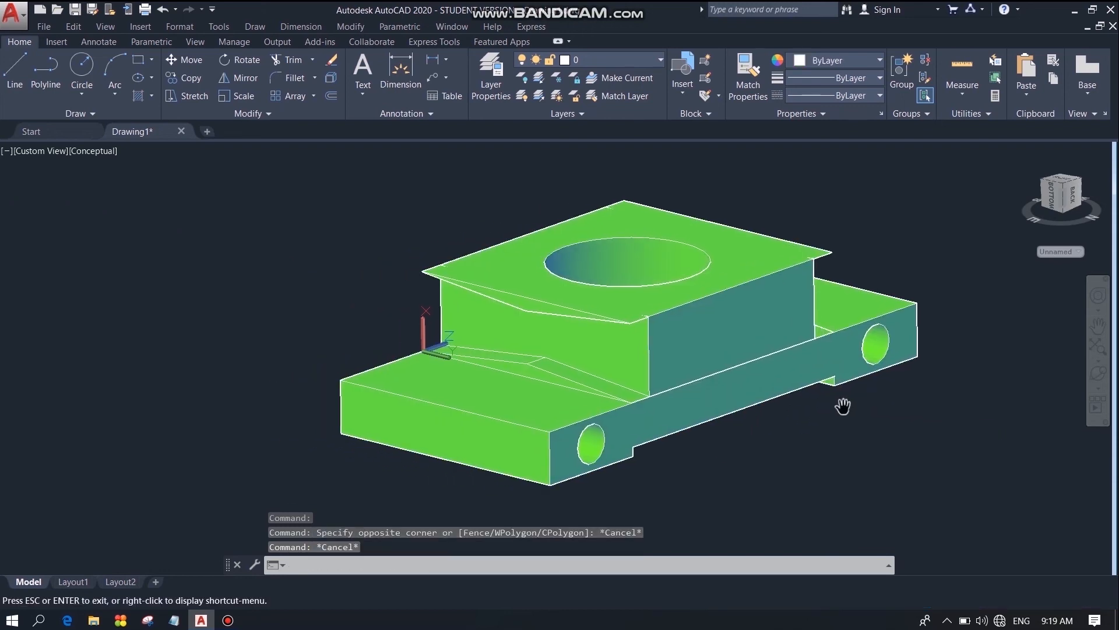
pyautogui.click(1098, 372)
pyautogui.moveTo(586, 452); pyautogui.dragTo(605, 314)
pyautogui.press('Escape')
pyautogui.click(624, 330)
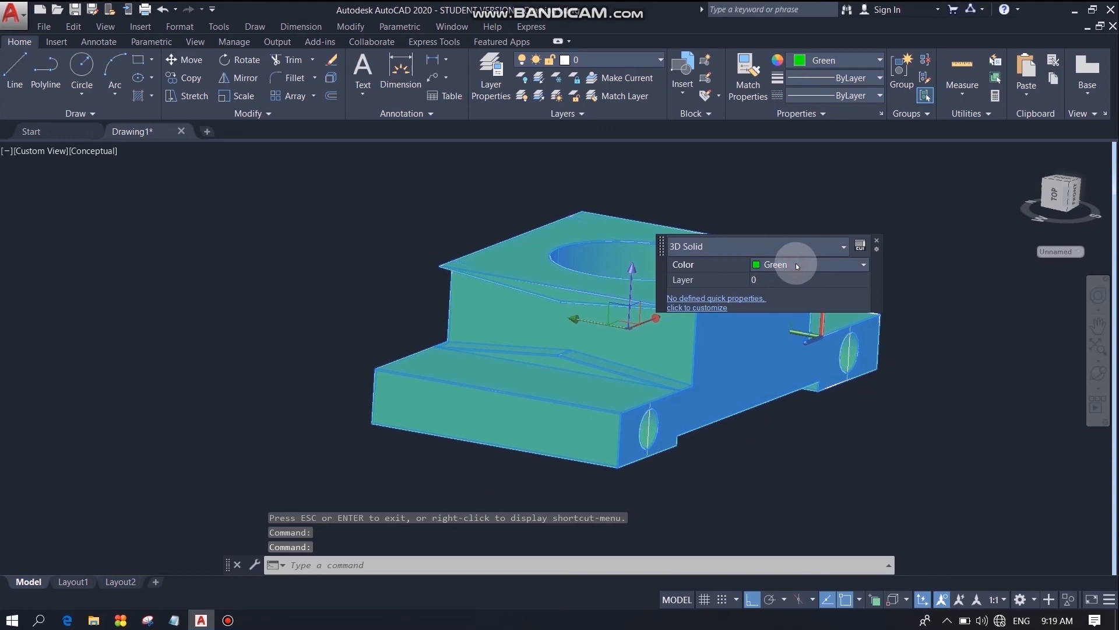
pyautogui.click(796, 263)
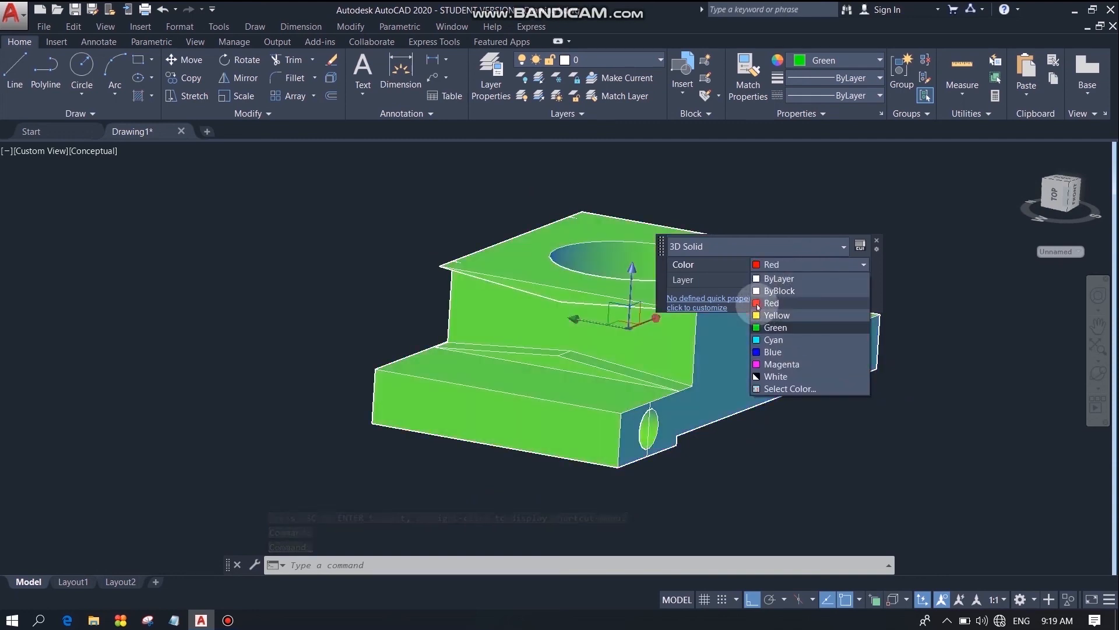
pyautogui.click(758, 304)
pyautogui.press('Escape')
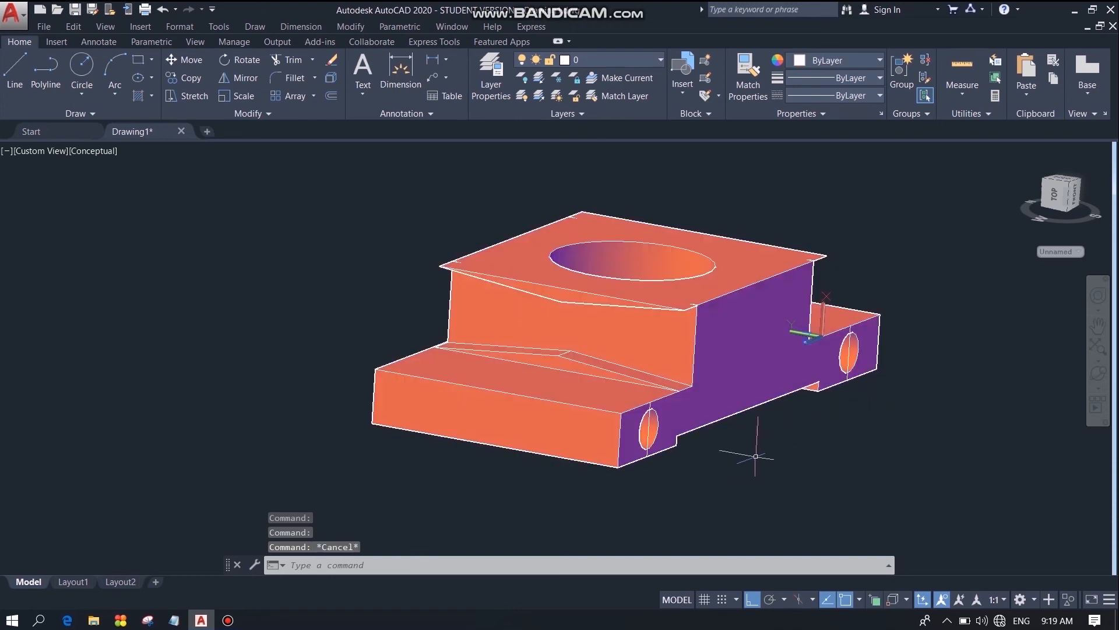
pyautogui.click(1098, 374)
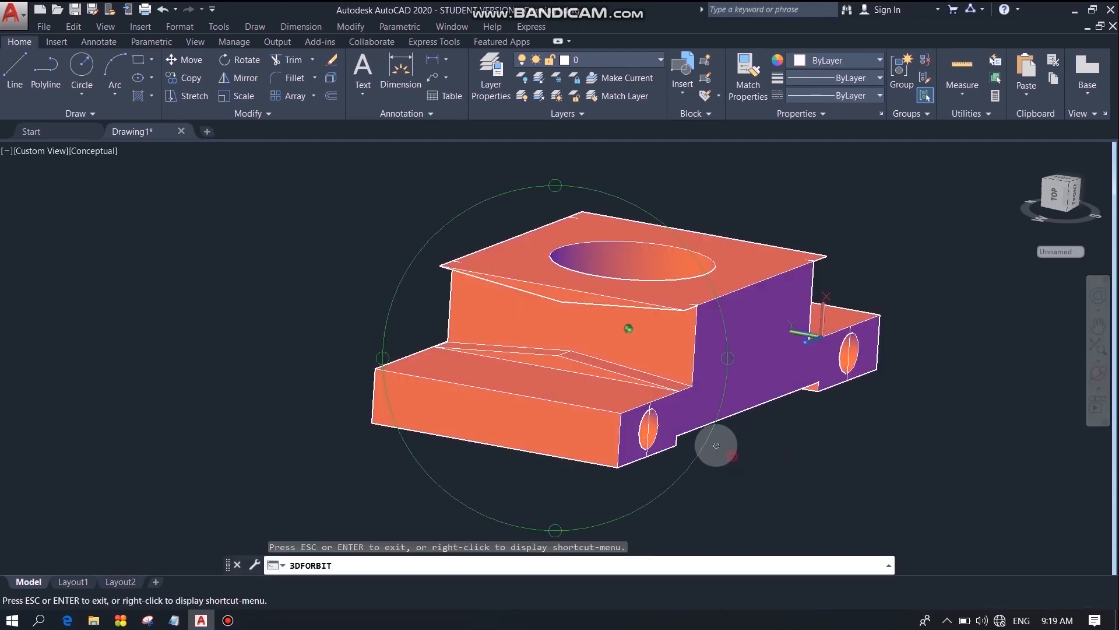
pyautogui.moveTo(589, 465); pyautogui.dragTo(744, 348)
pyautogui.moveTo(619, 357); pyautogui.dragTo(304, 348)
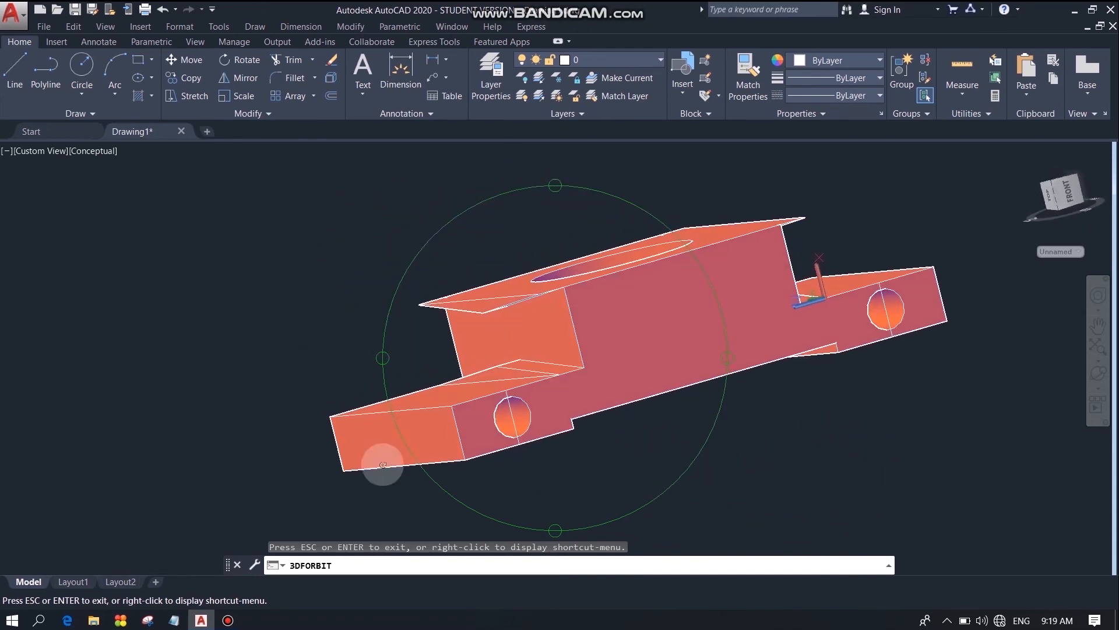
pyautogui.click(227, 623)
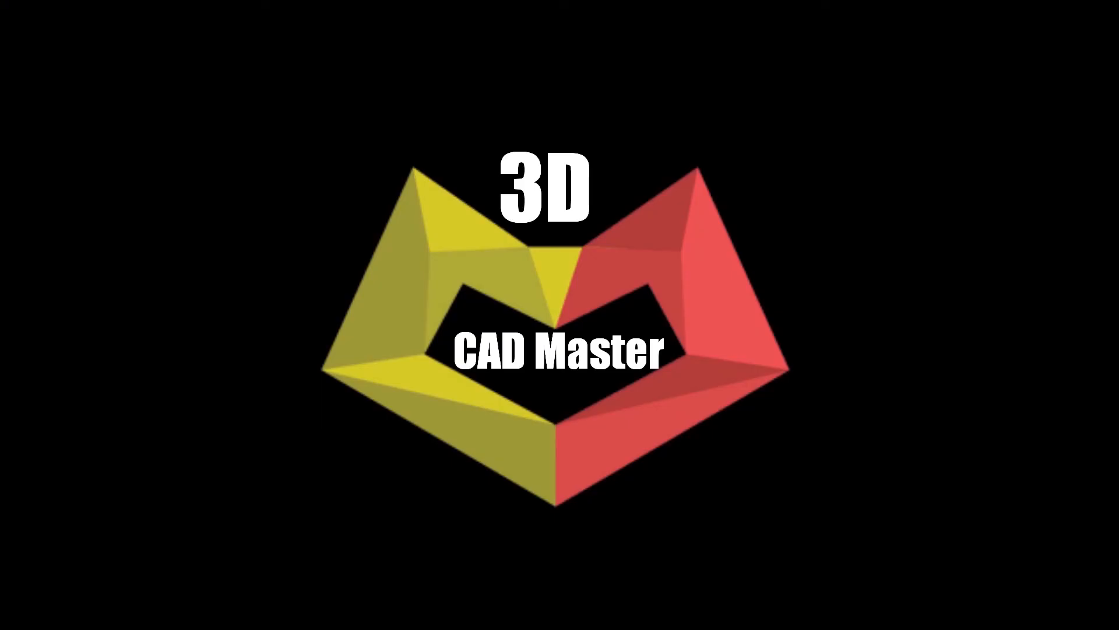